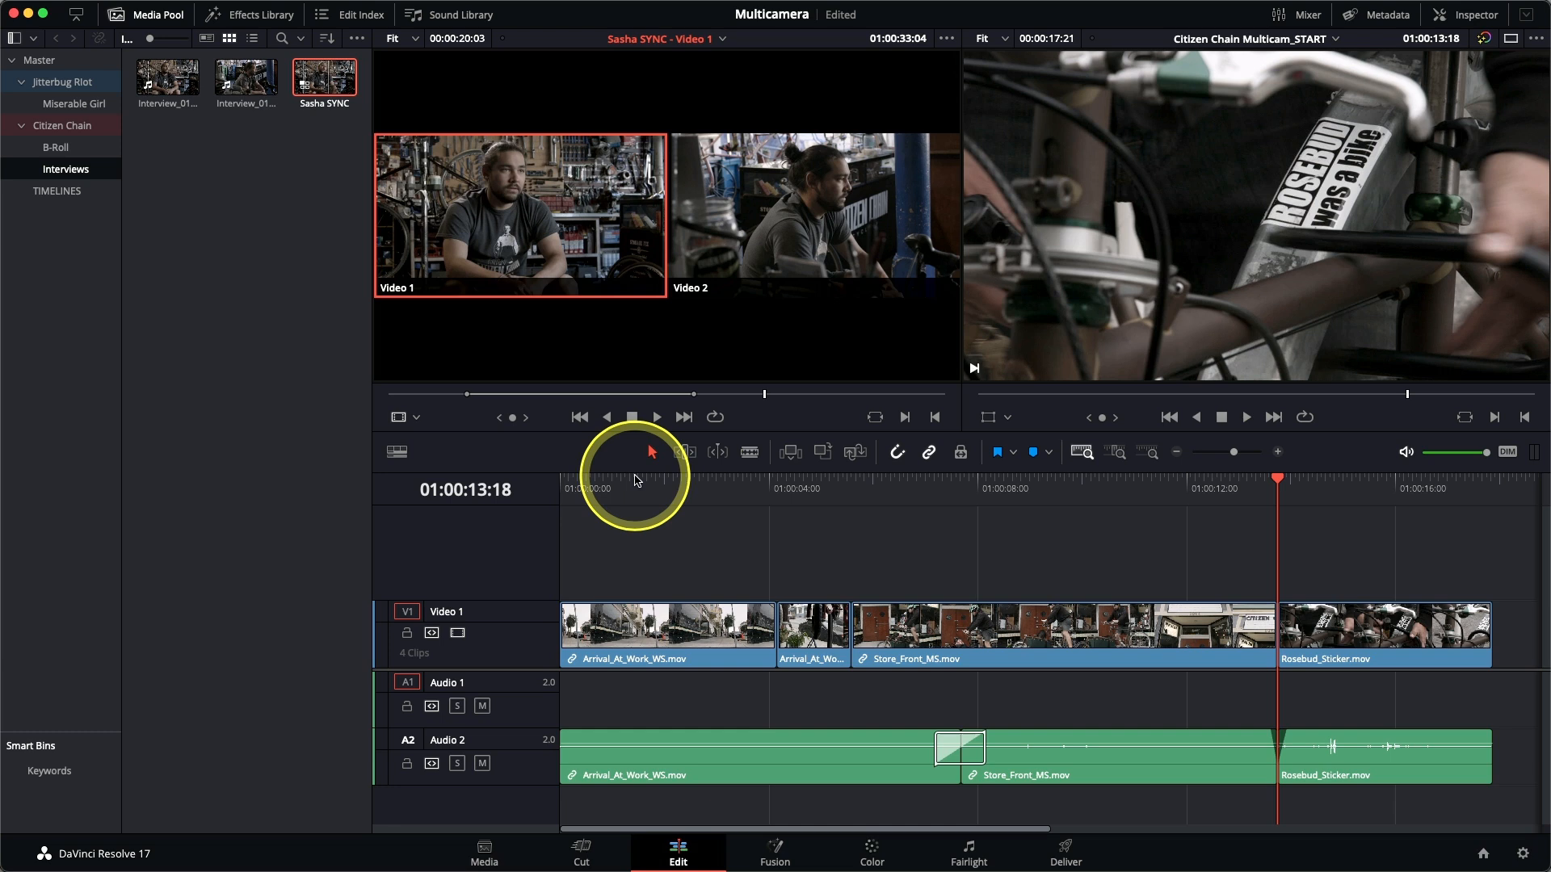
# Insert the synced interview multicam clip into the timeline at 01:00:13:18, hide the Media Pool, and make the timeline viewer active.
pyautogui.click(793, 462)
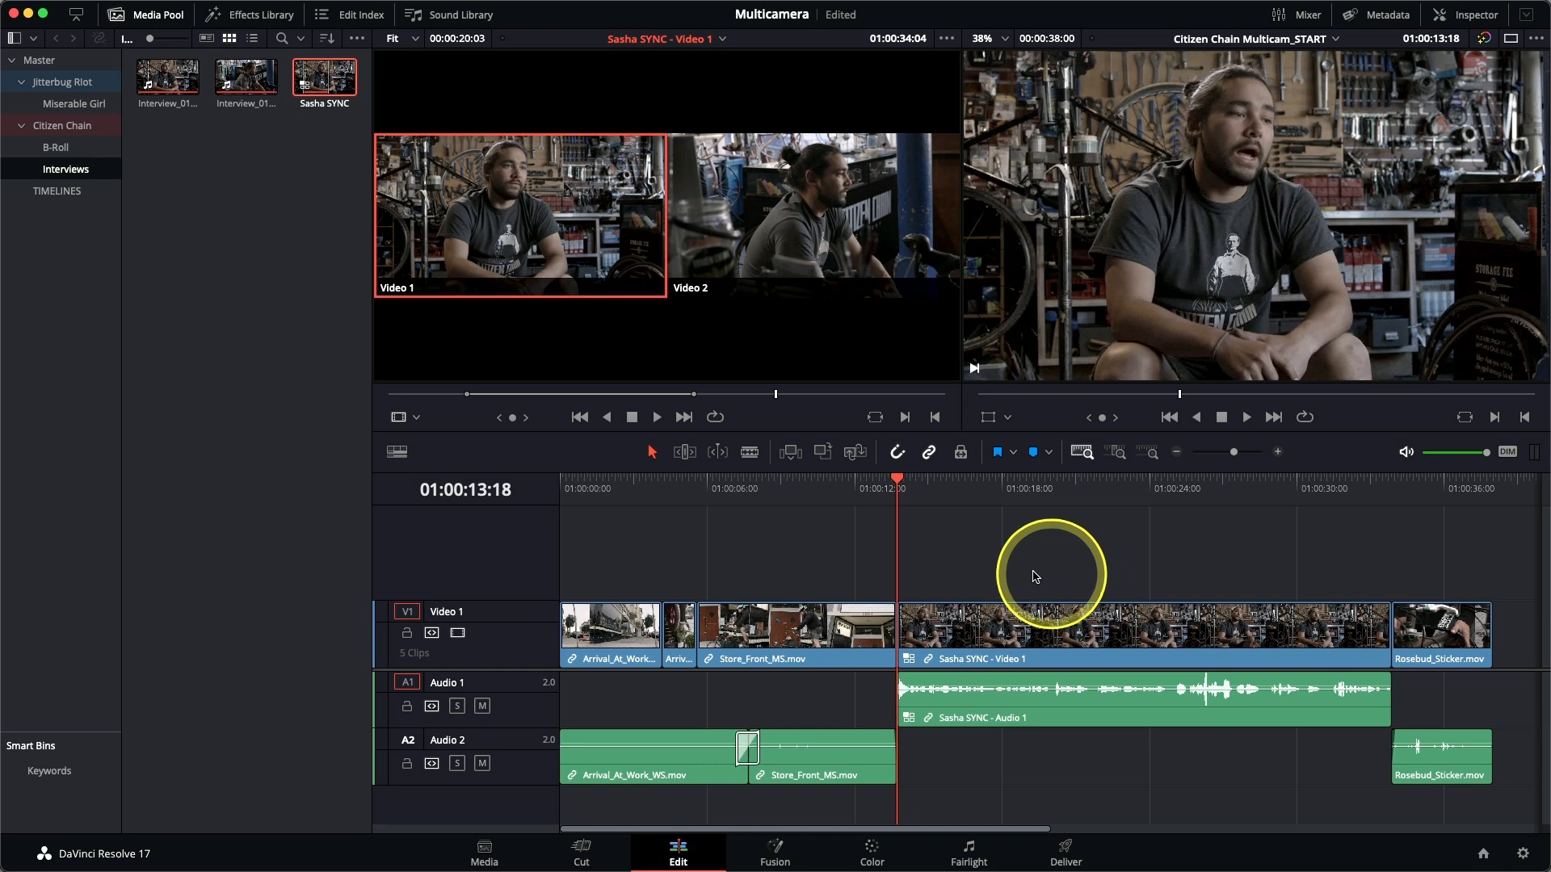
pyautogui.click(150, 12)
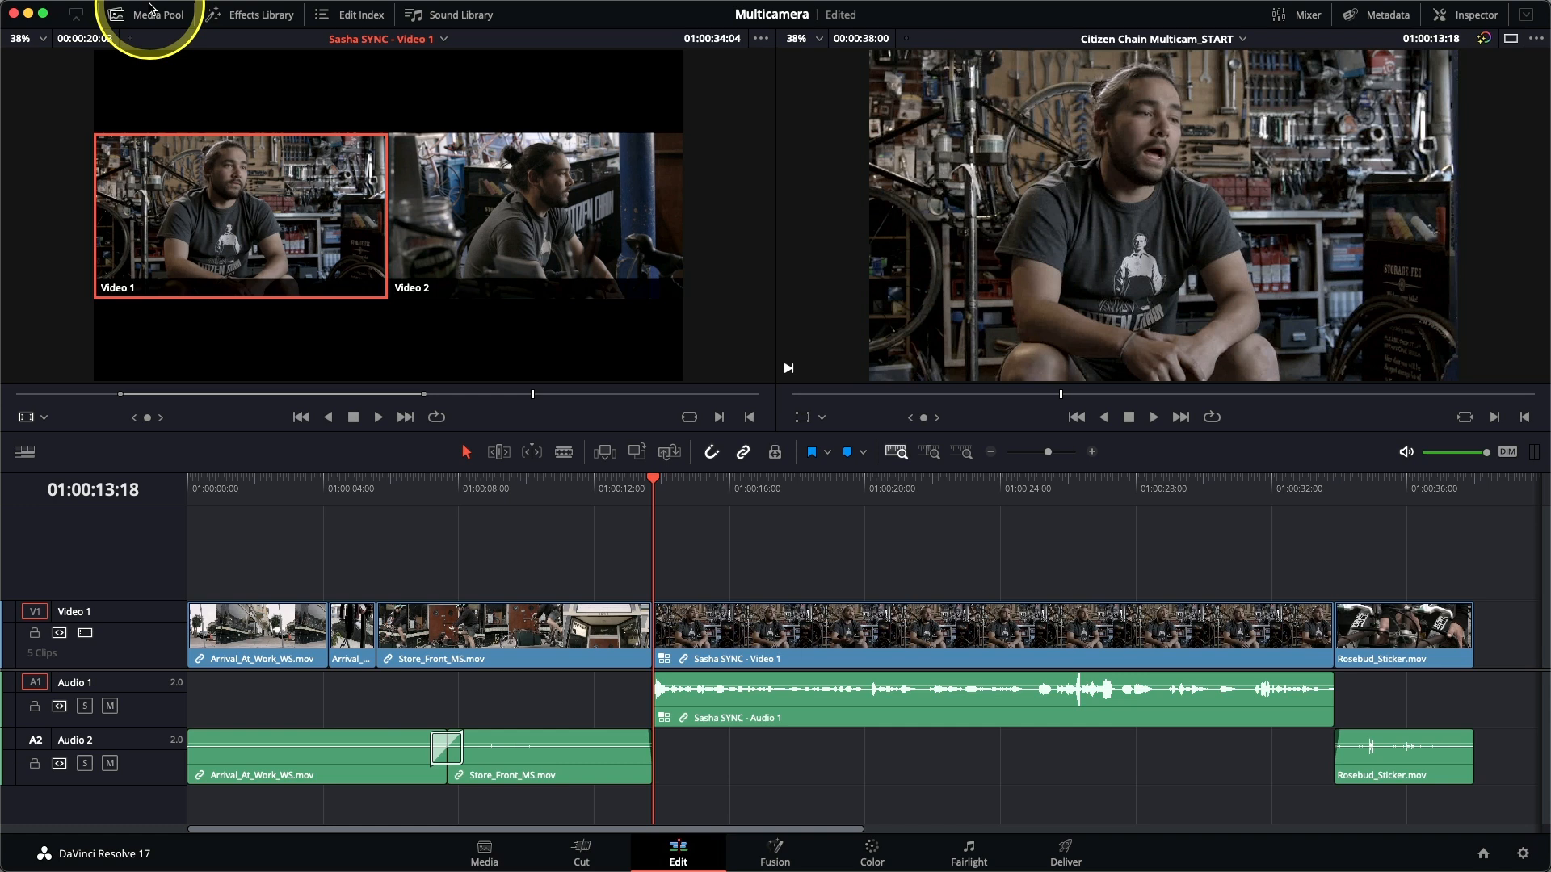
pyautogui.press('q')
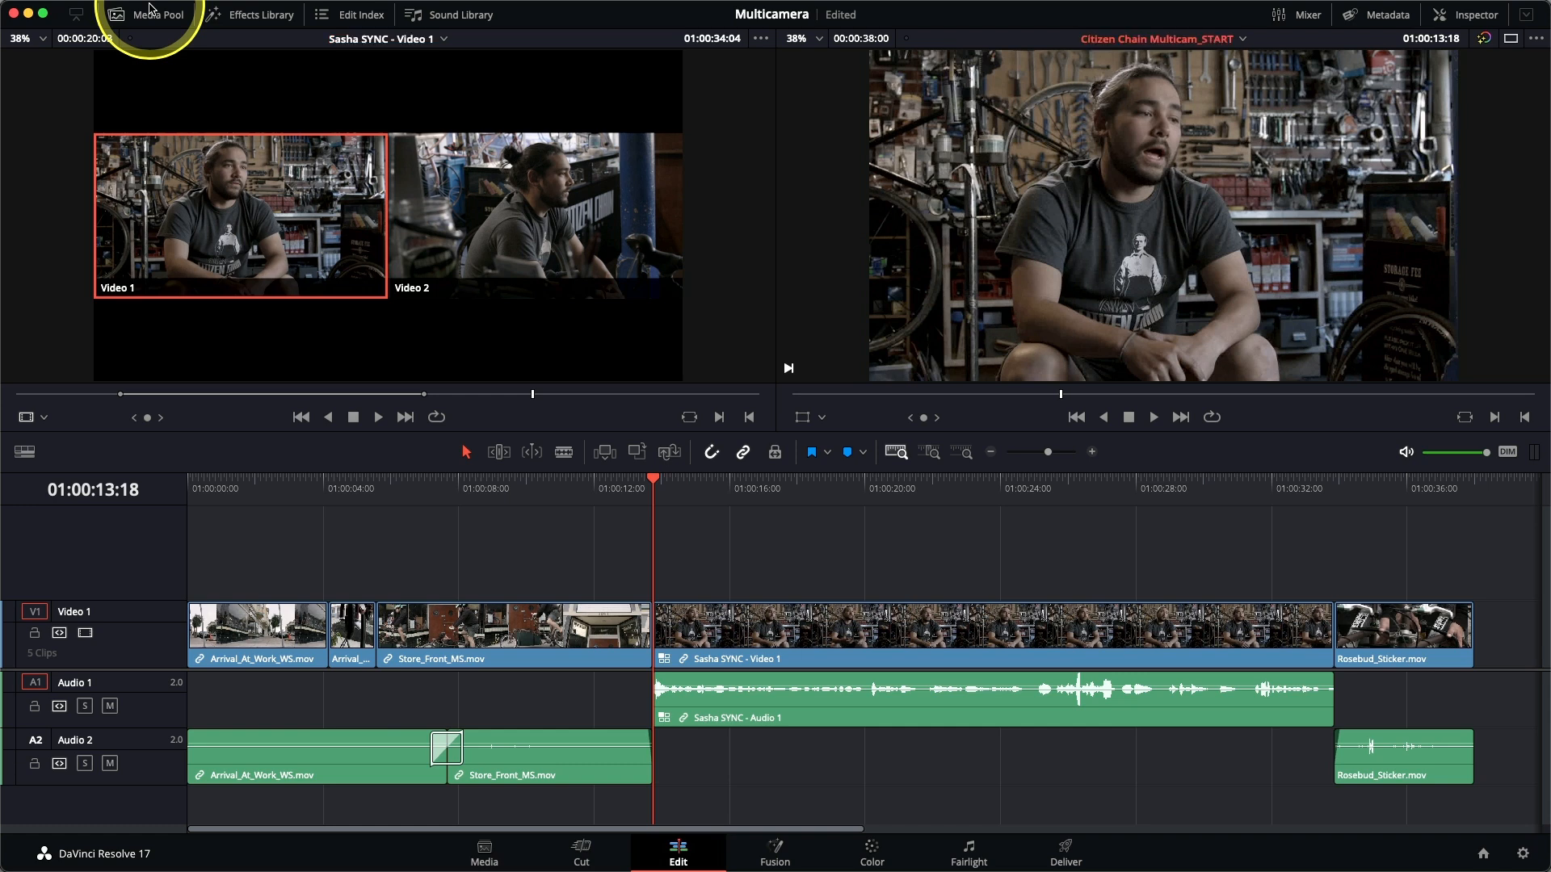
# Play the interview from its start at 01:00:13:18 to find the first cut point, and split the clip at 01:00:15:23.
pyautogui.press('space')
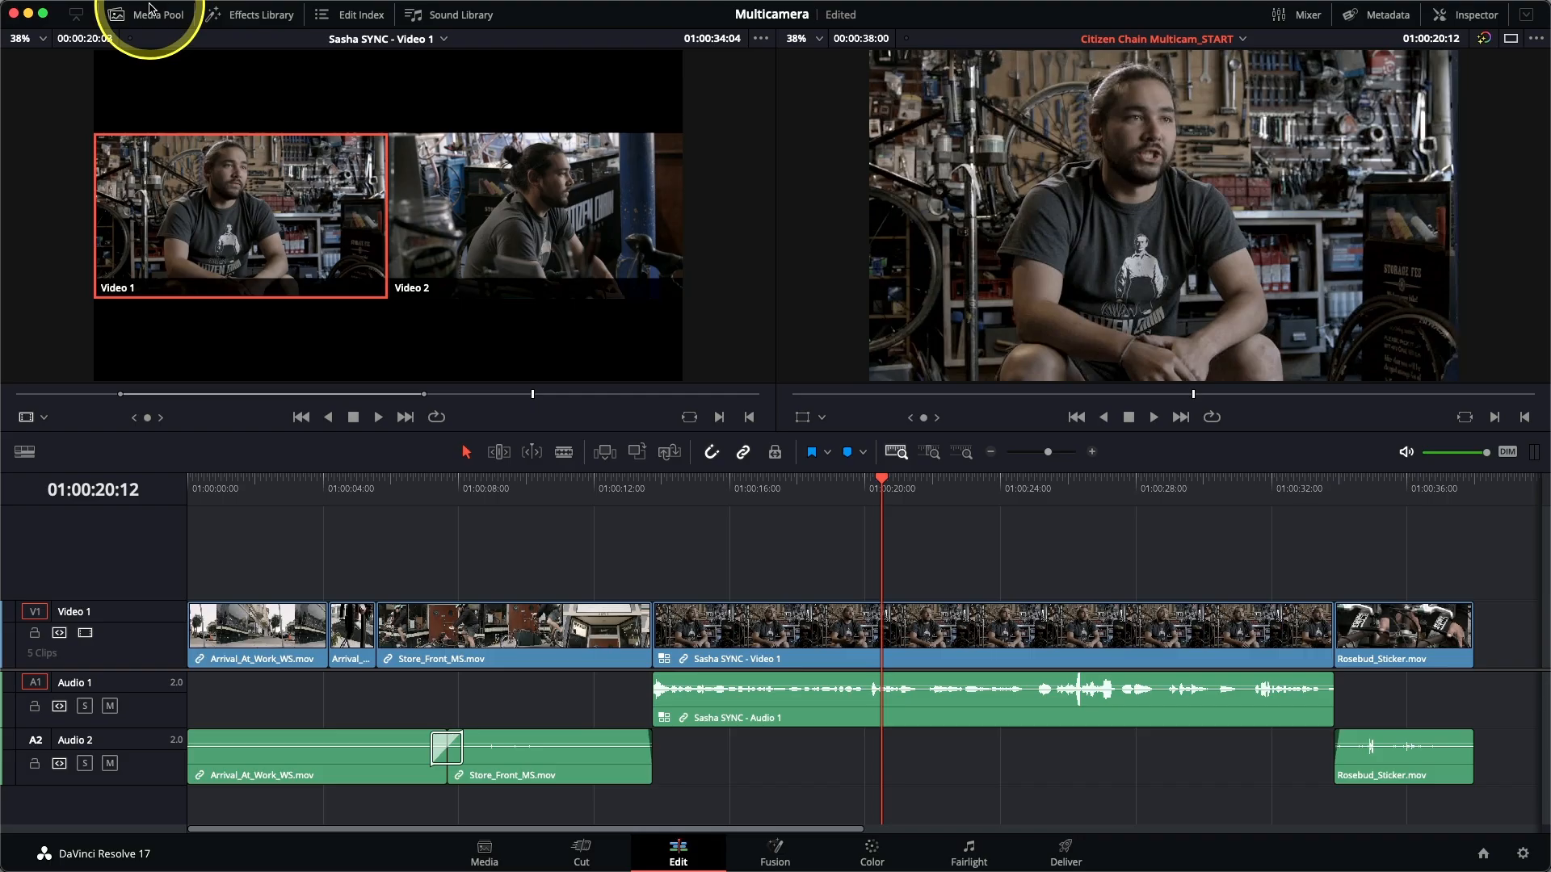
pyautogui.click(656, 484)
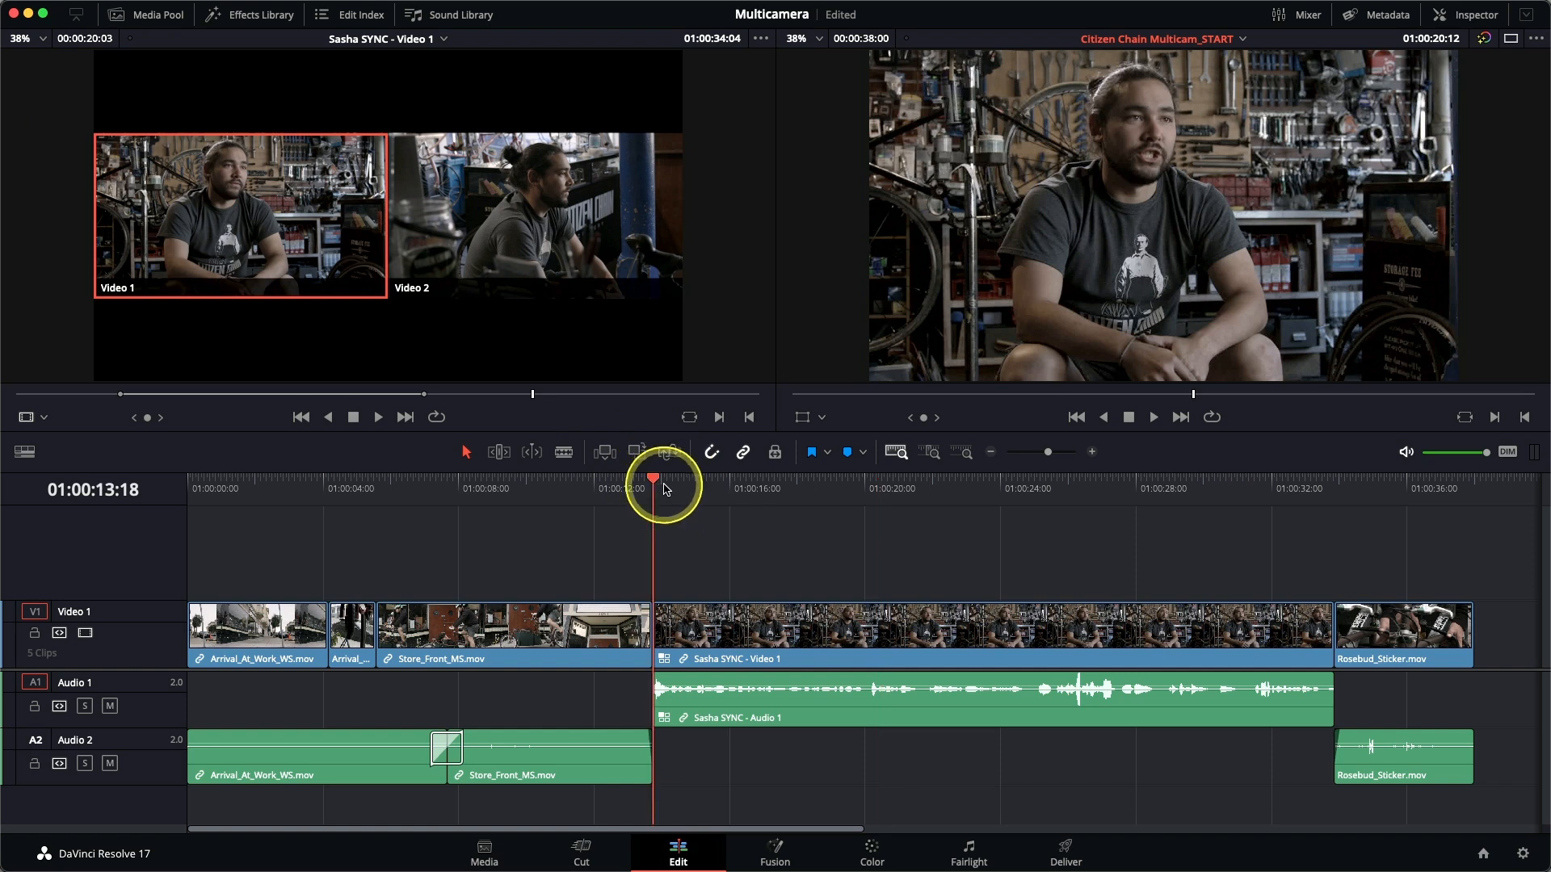
pyautogui.press('space')
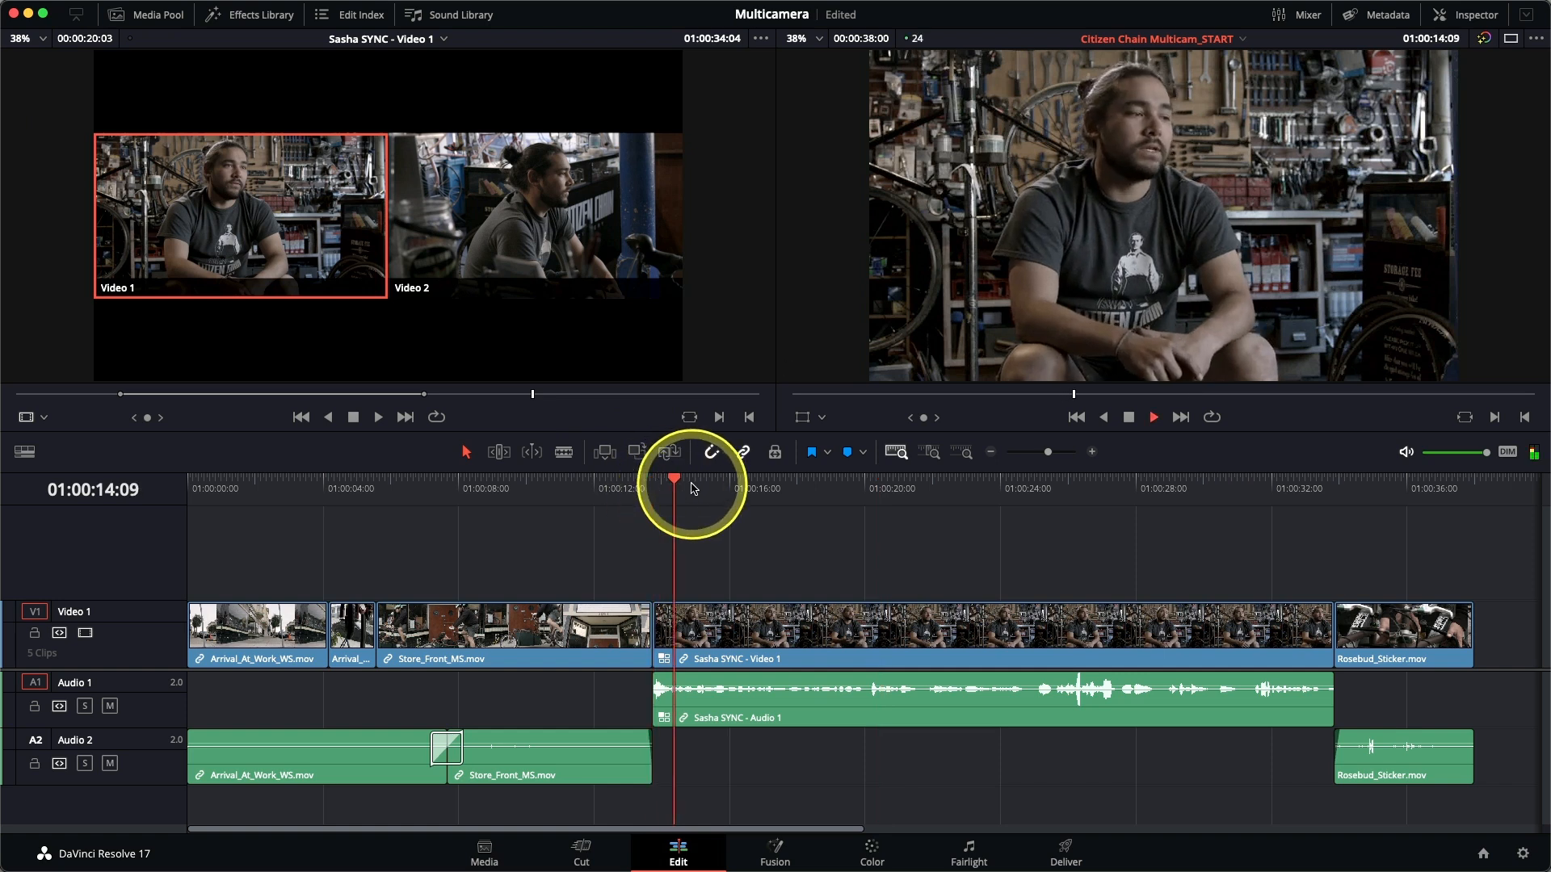
pyautogui.press('space')
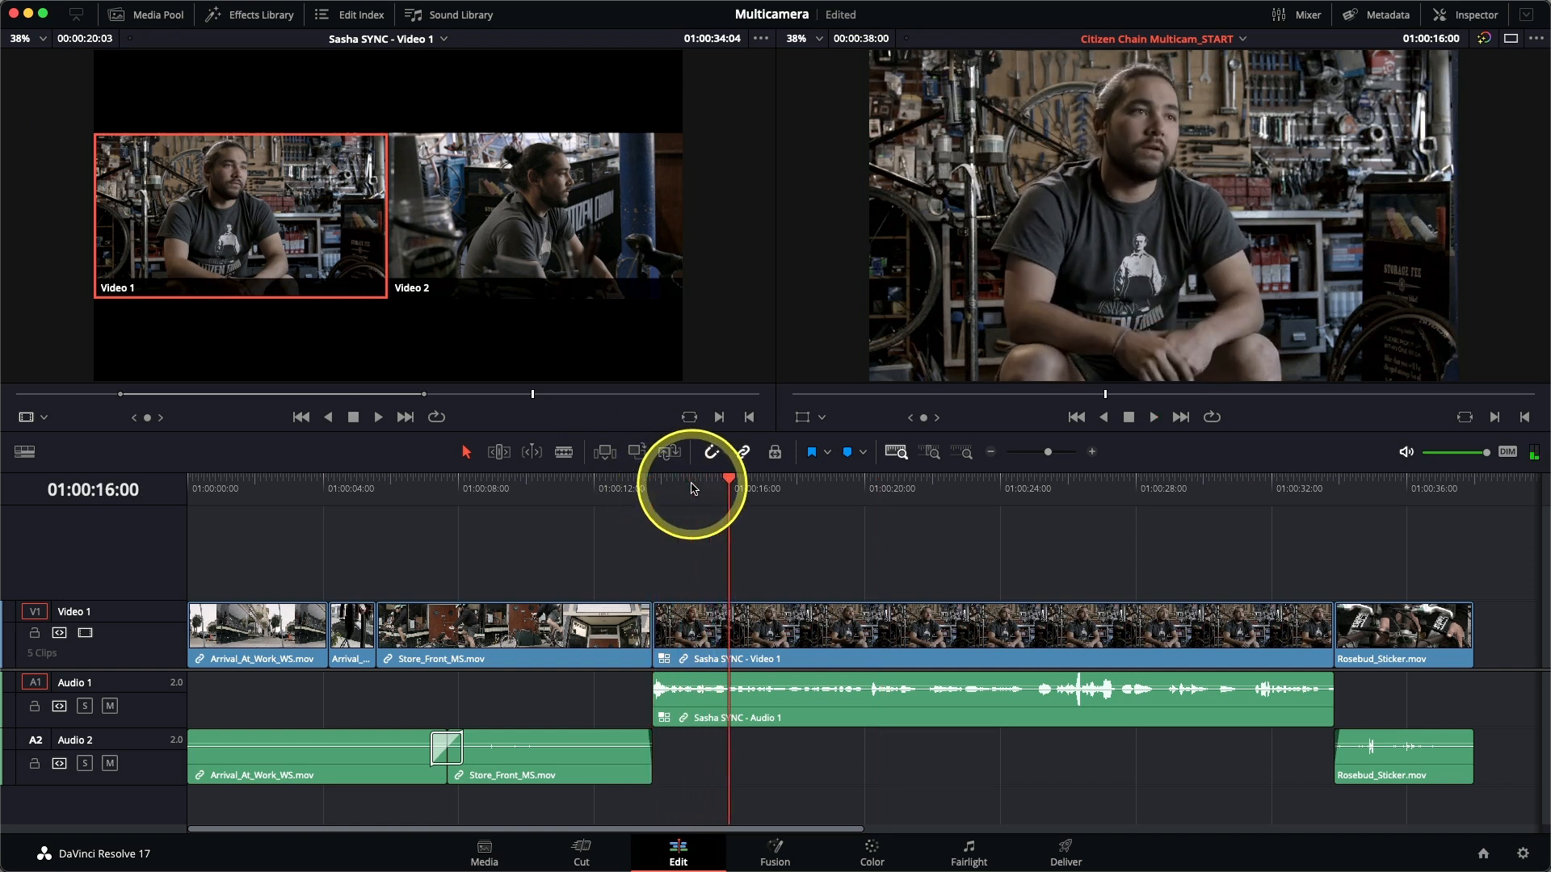
pyautogui.press('Left')
pyautogui.press('Left')
pyautogui.press('Right')
pyautogui.press('Right')
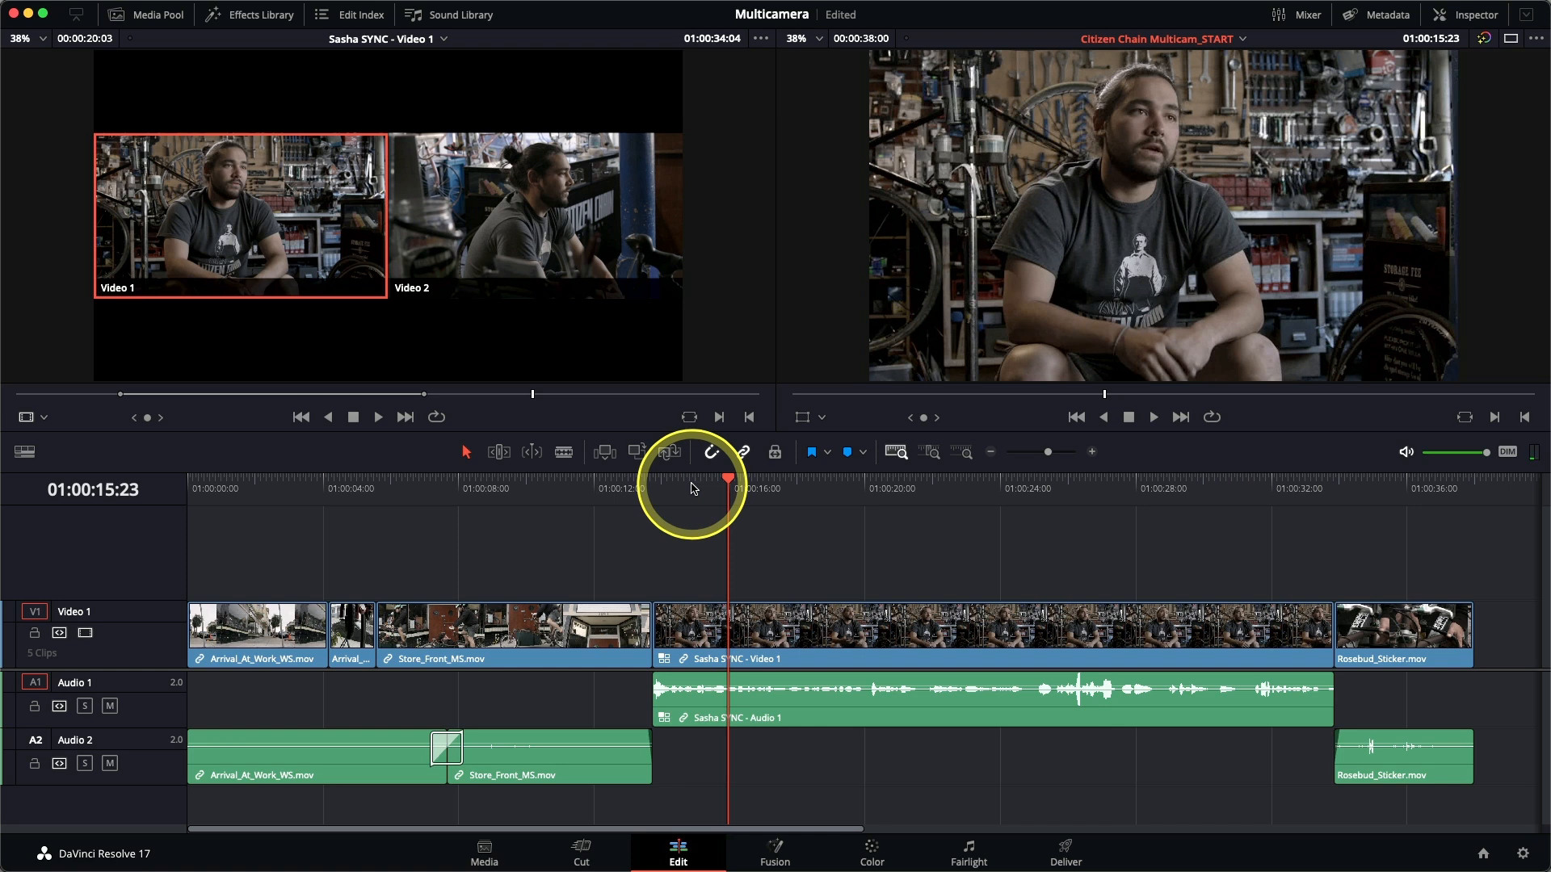
pyautogui.press('b')
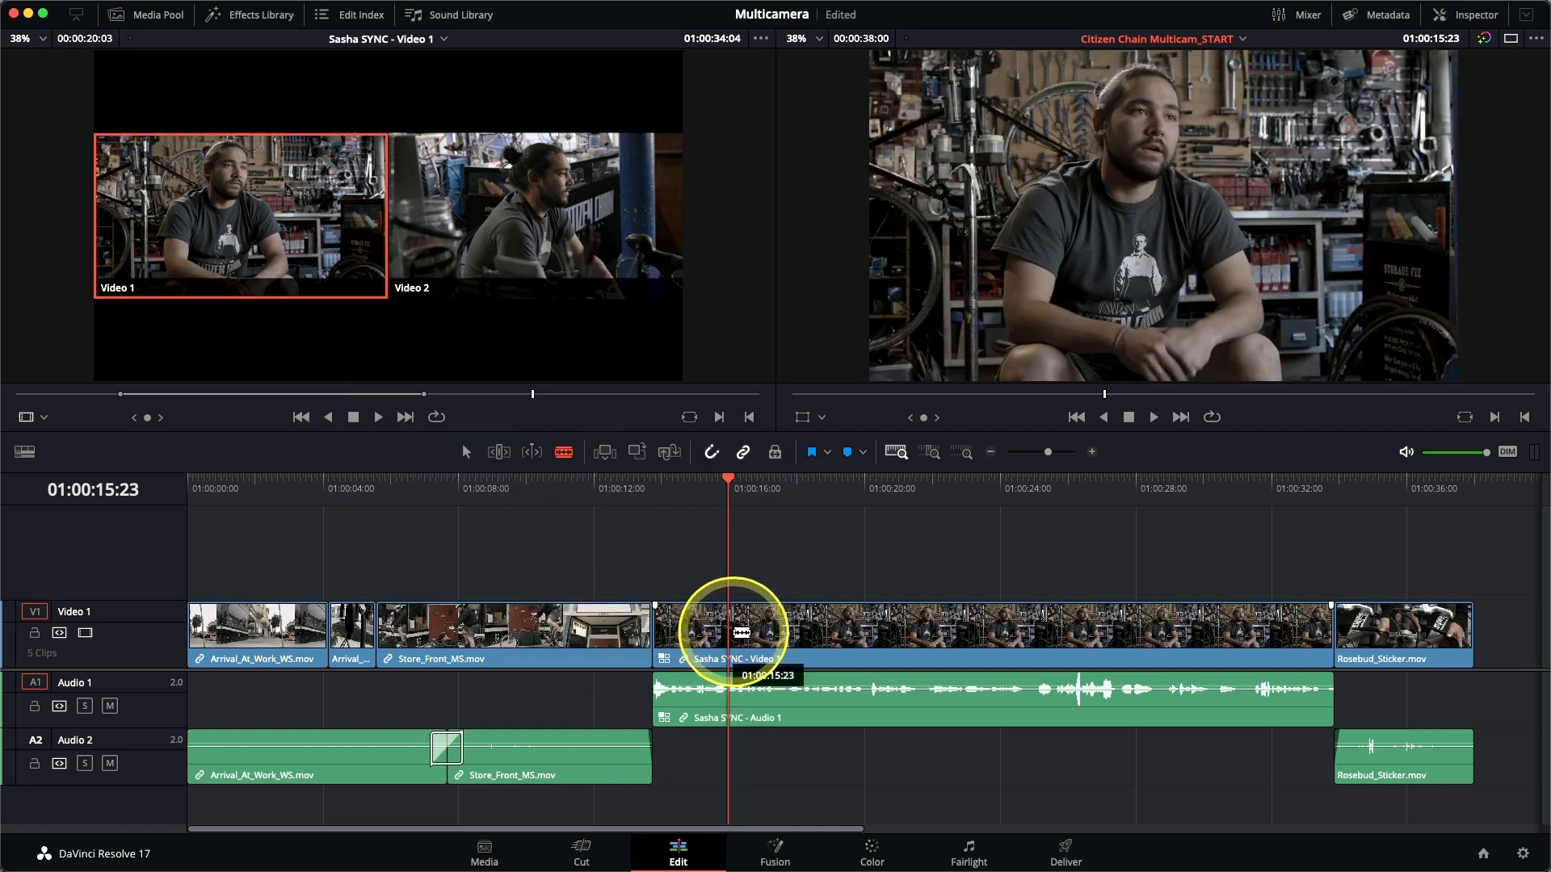
pyautogui.click(731, 633)
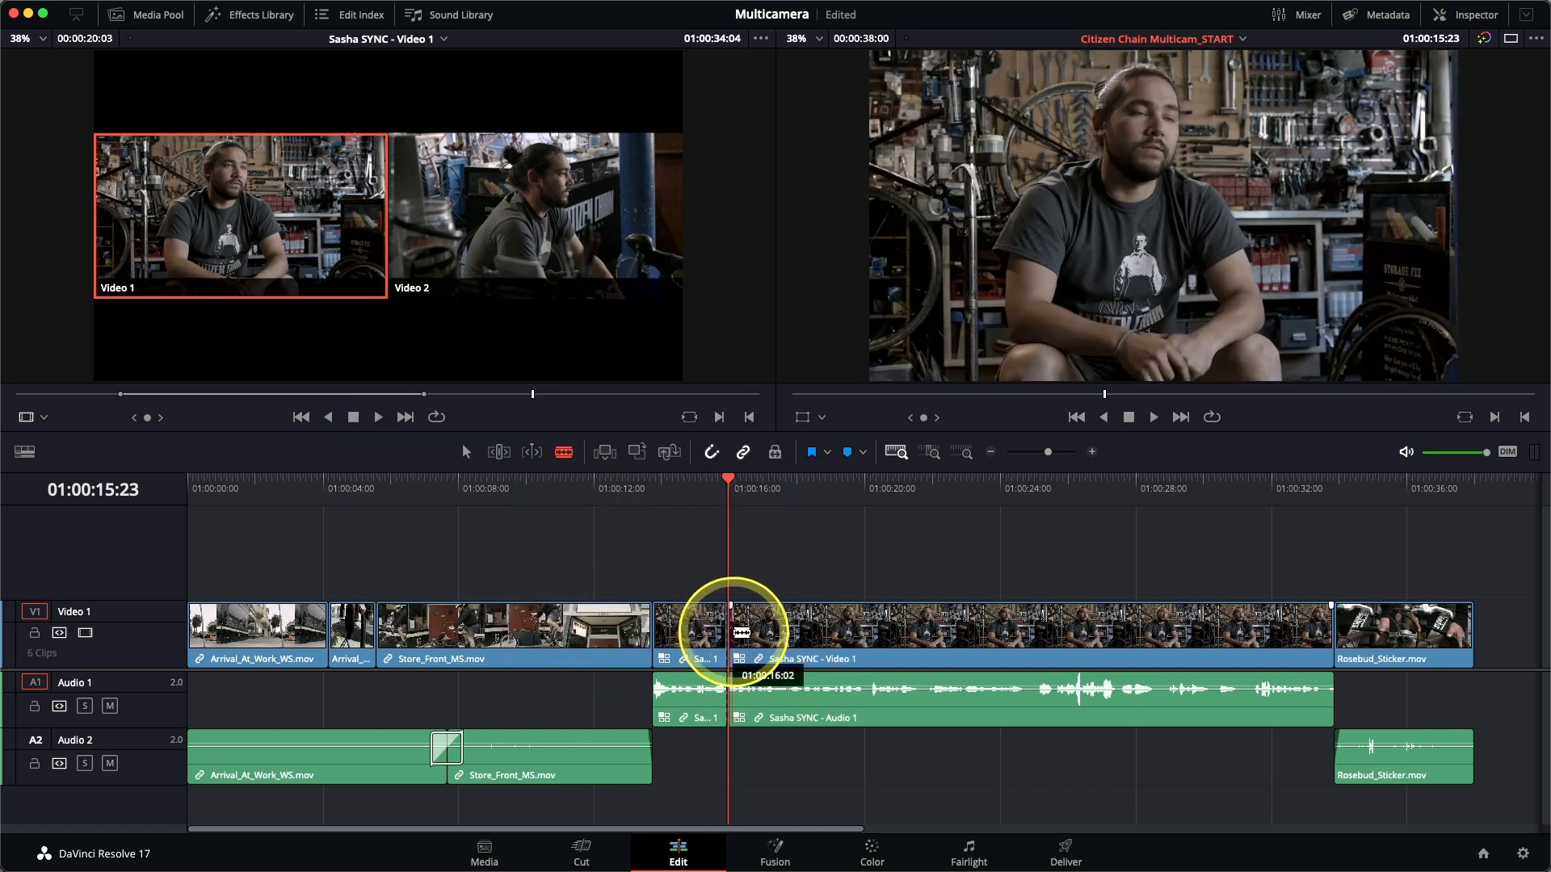
# Play on to the start of the next usable statement and split the interview clip again at 01:00:19:16.
pyautogui.press('space')
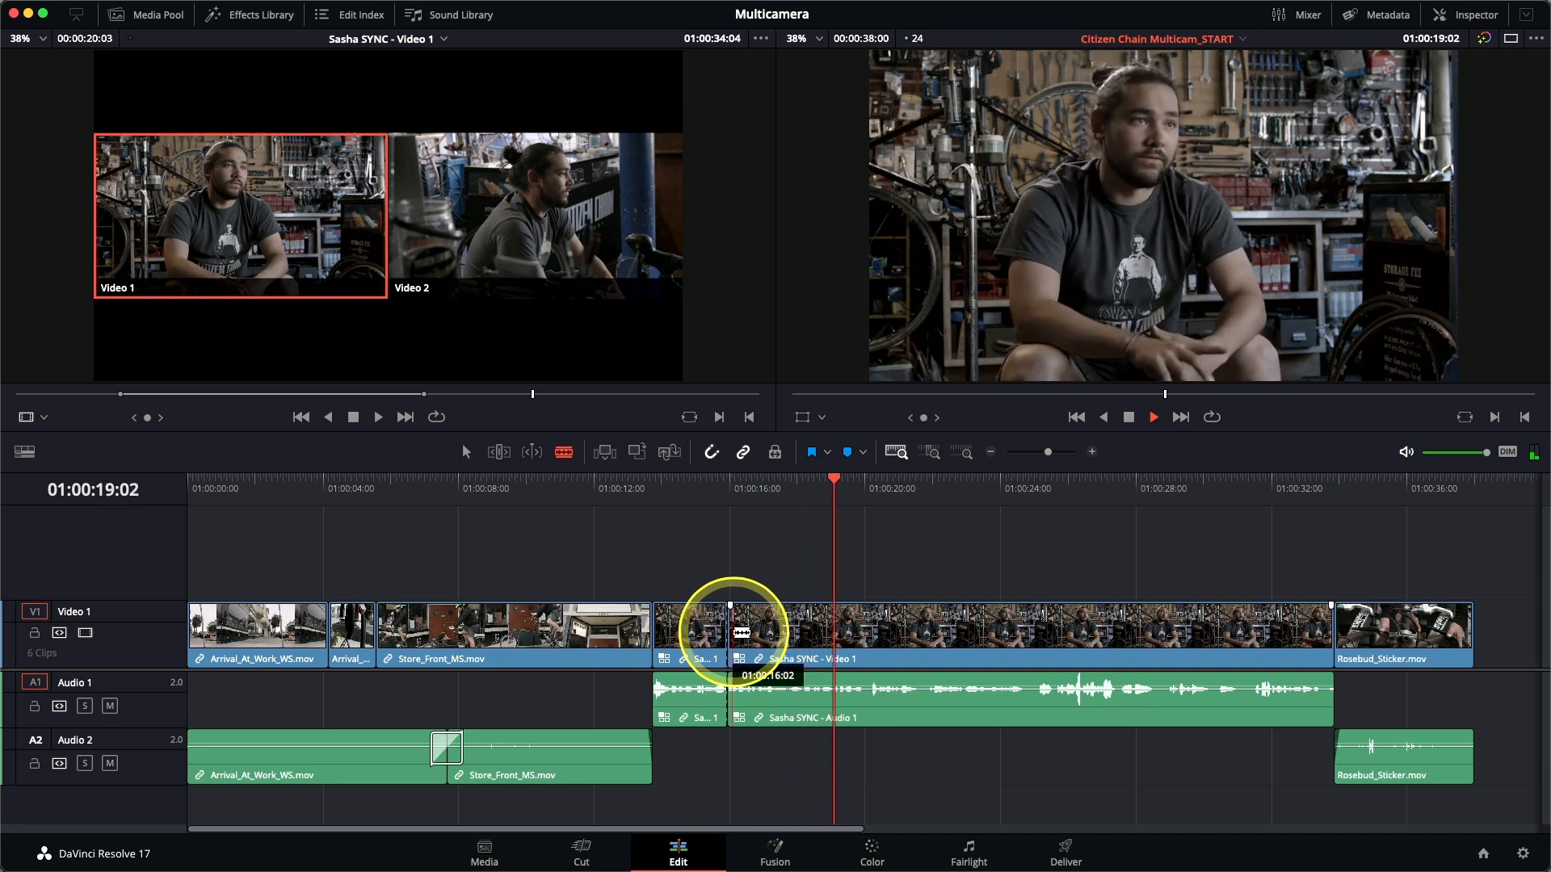
pyautogui.press('j')
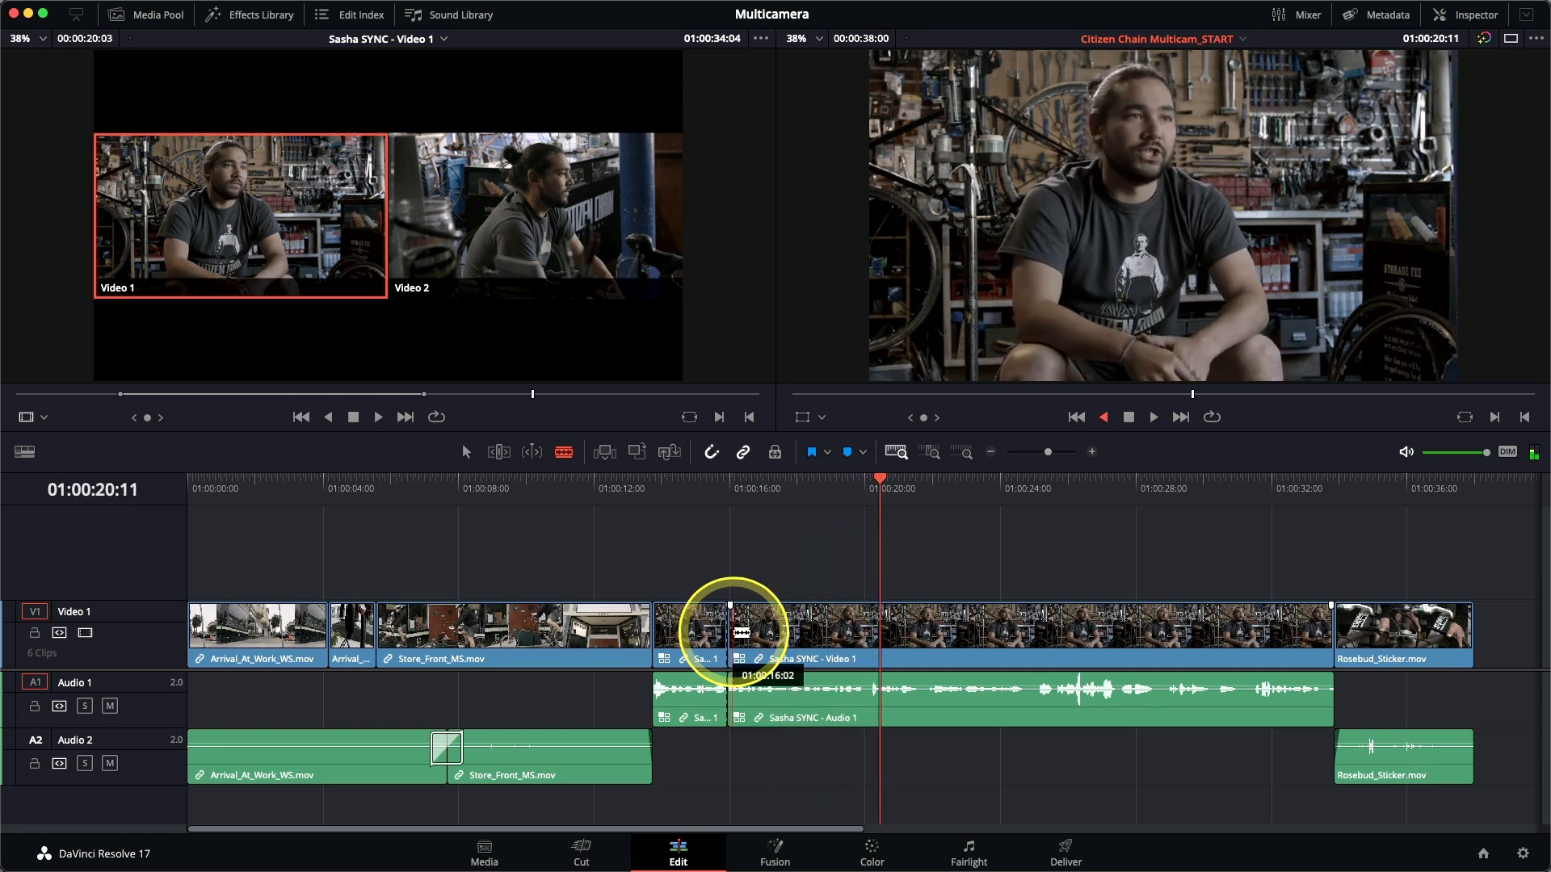
pyautogui.press('k')
pyautogui.press('Left')
pyautogui.press('Left')
pyautogui.press('Left')
pyautogui.press('Left')
pyautogui.press('Right')
pyautogui.press('Left')
pyautogui.press('Right')
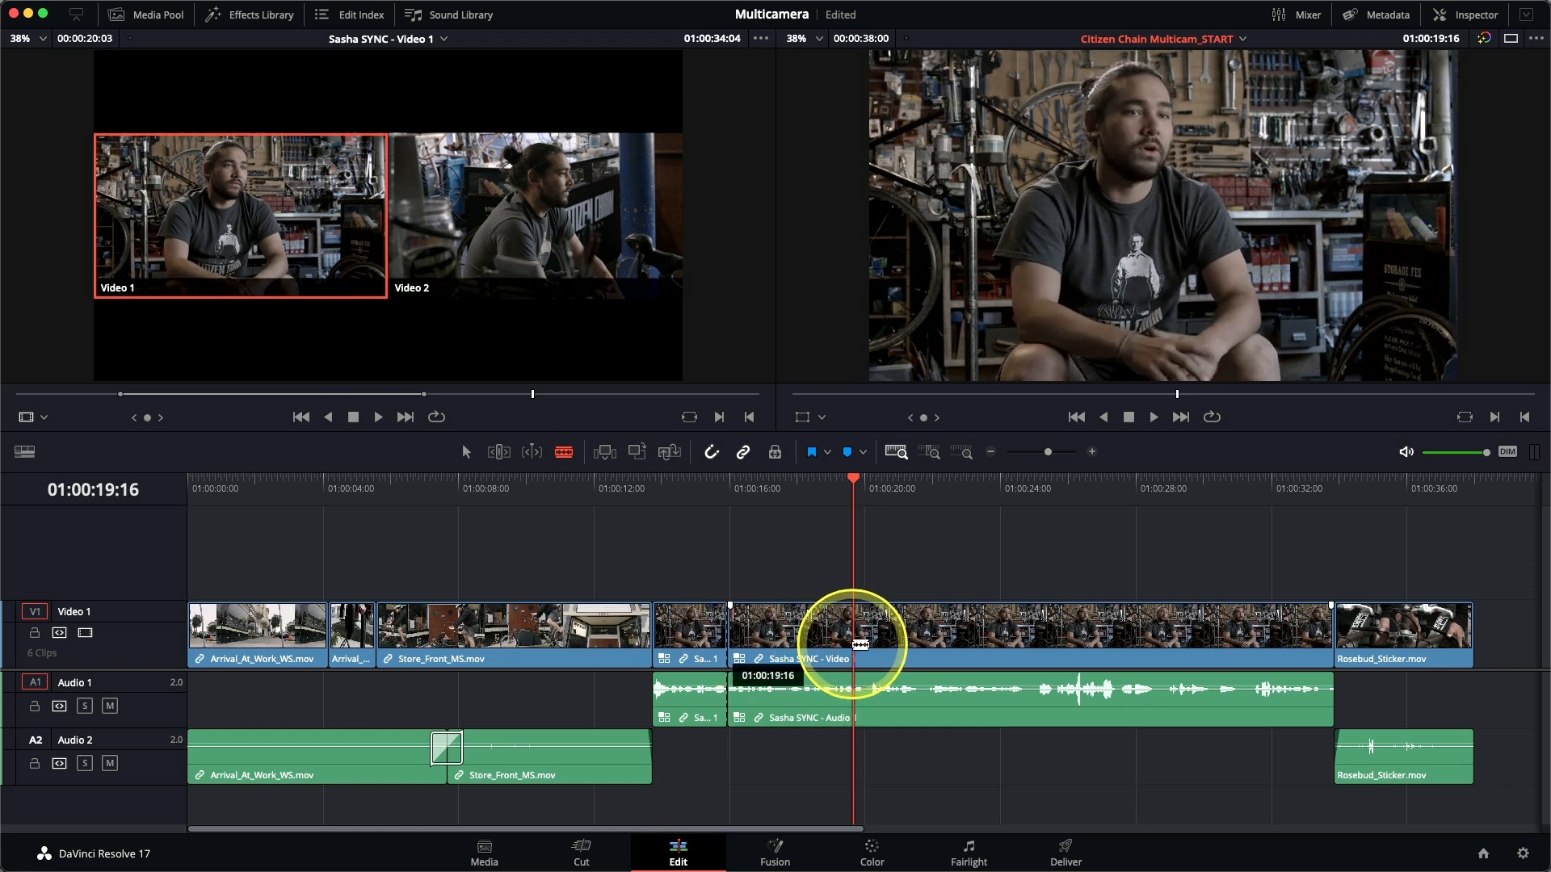
pyautogui.click(860, 644)
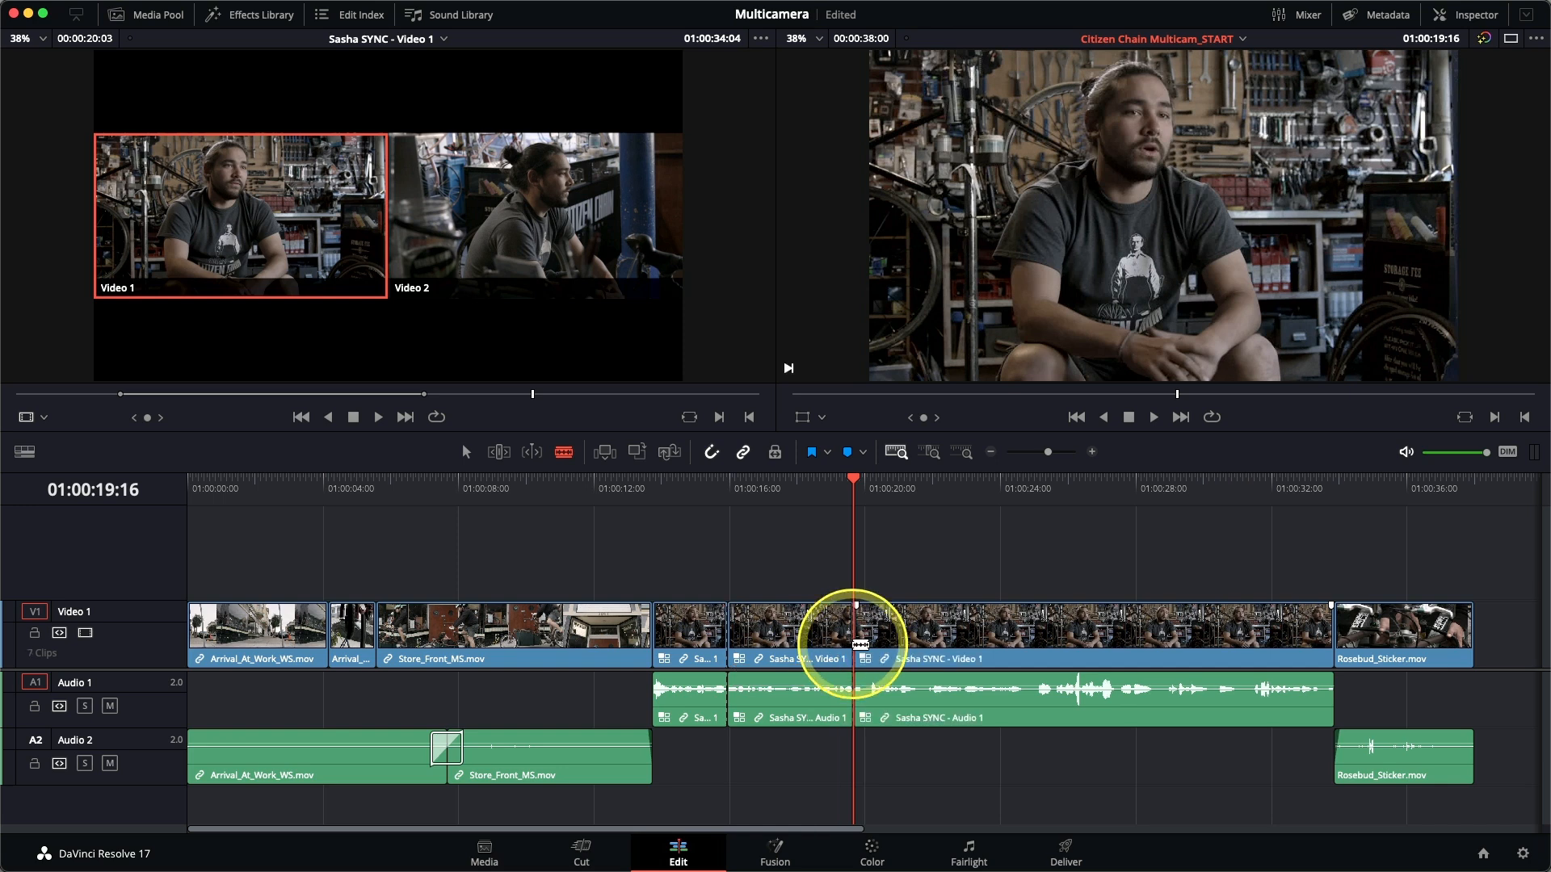
# Ripple delete the interview segment between the cuts at 01:00:15:23 and 01:00:19:16 with the Selection tool.
pyautogui.press('a')
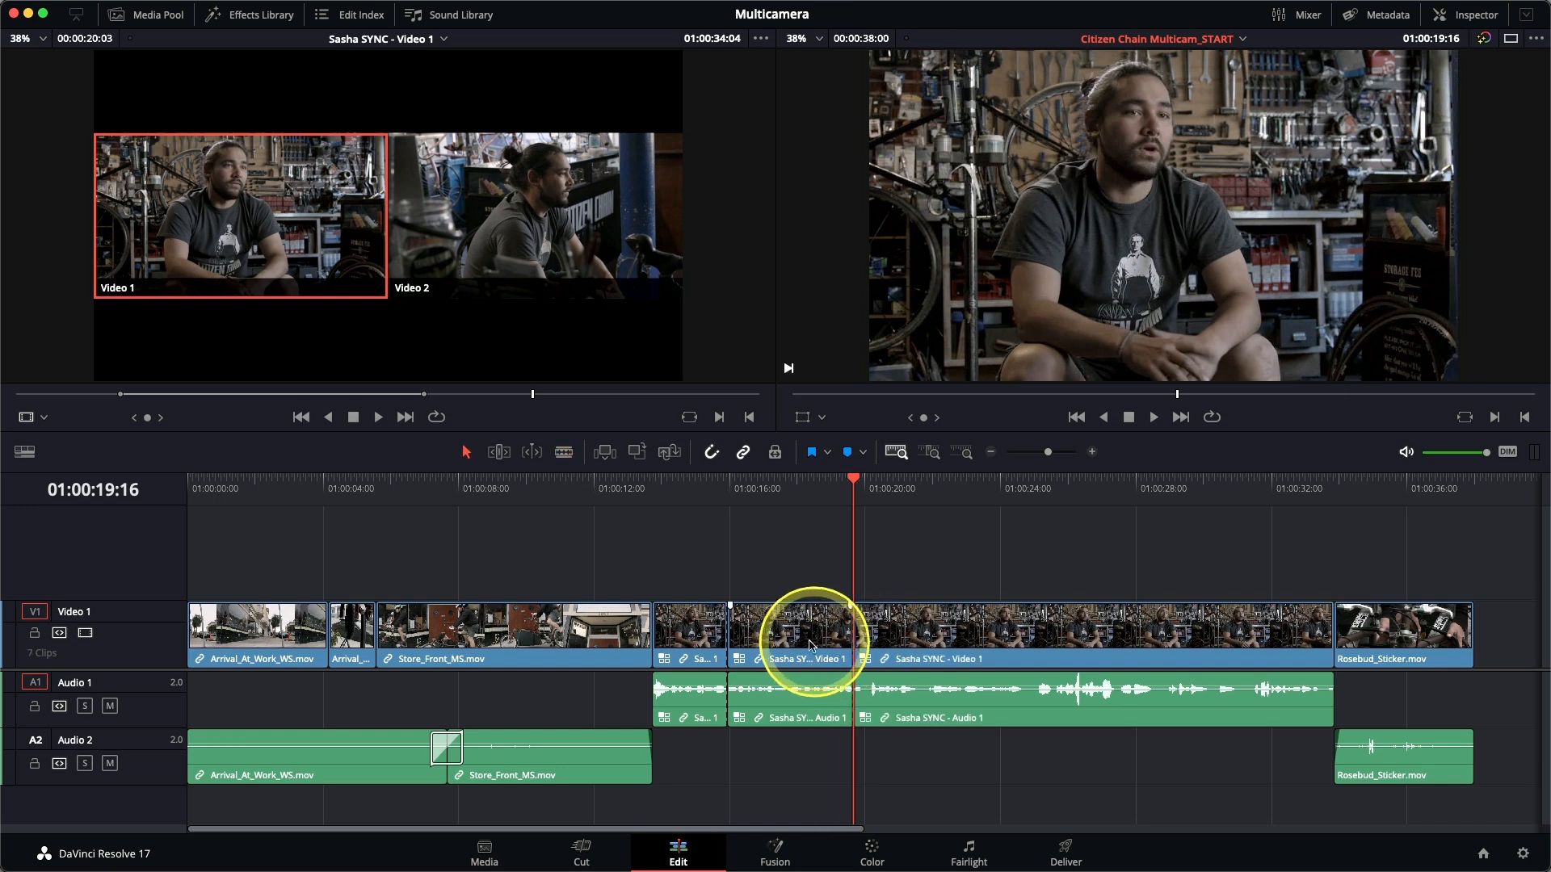
pyautogui.click(792, 642)
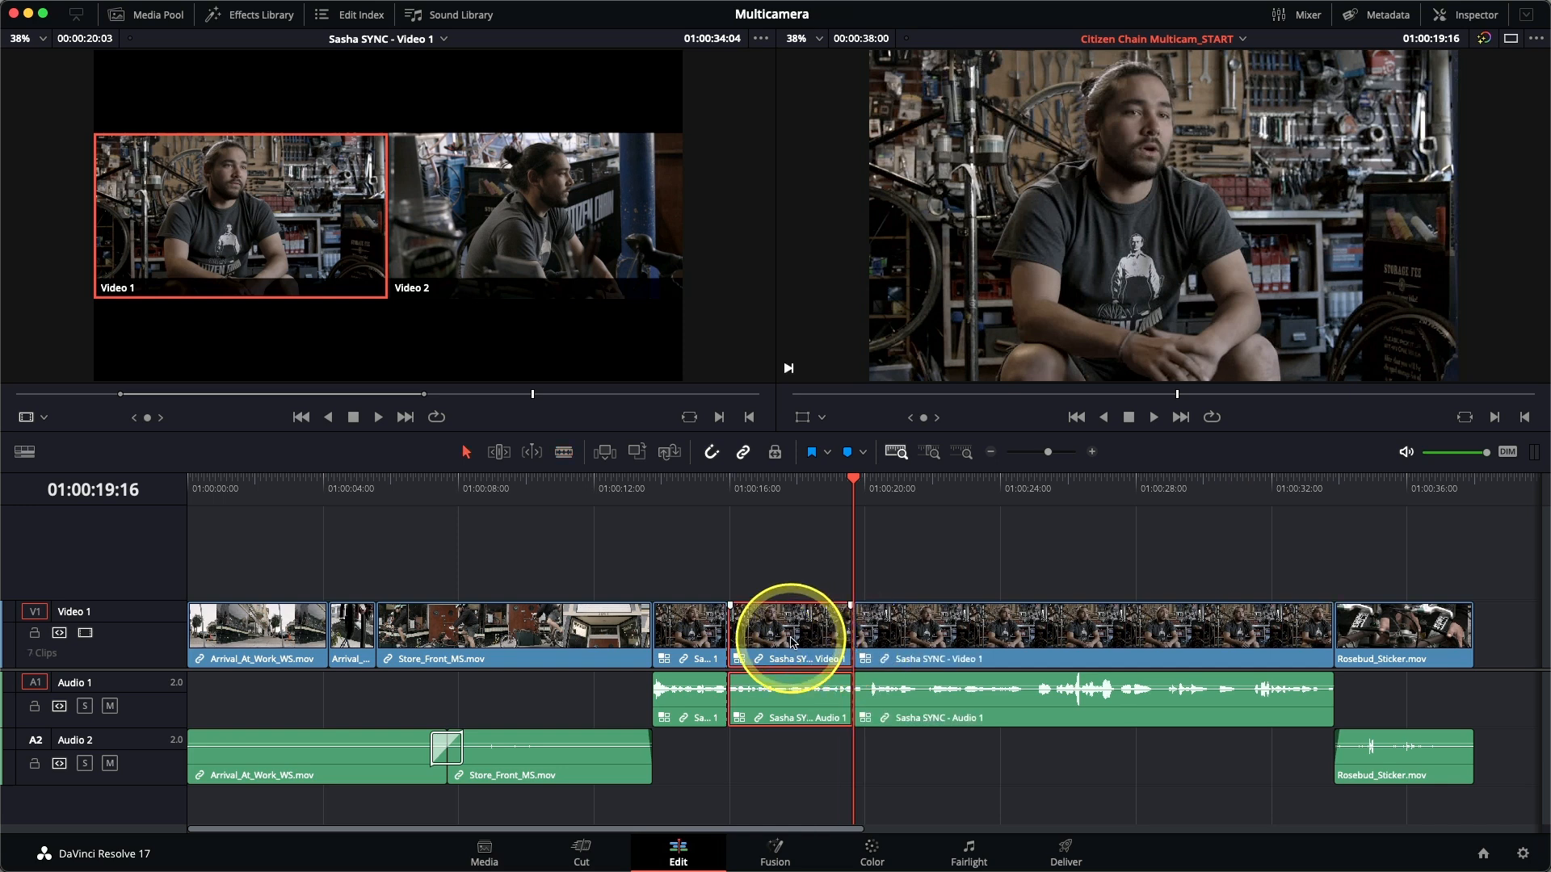
pyautogui.hotkey('shift', 'Delete')
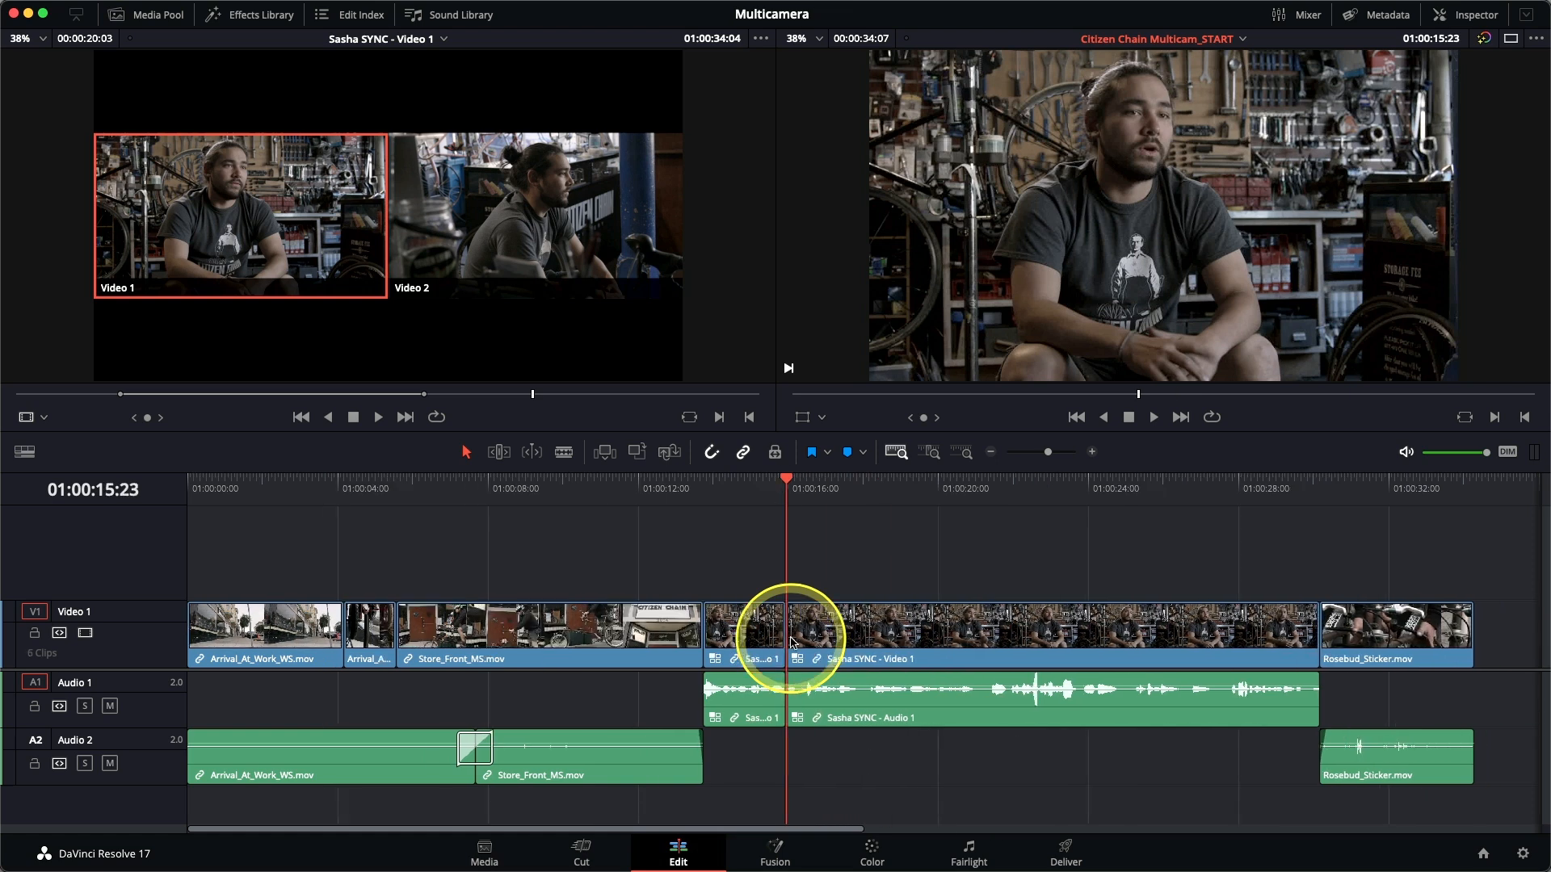
# Play around the new edit, continue to the next unwanted passage, and mark an in point at 01:00:21:04.
pyautogui.press('/')
pyautogui.press('space')
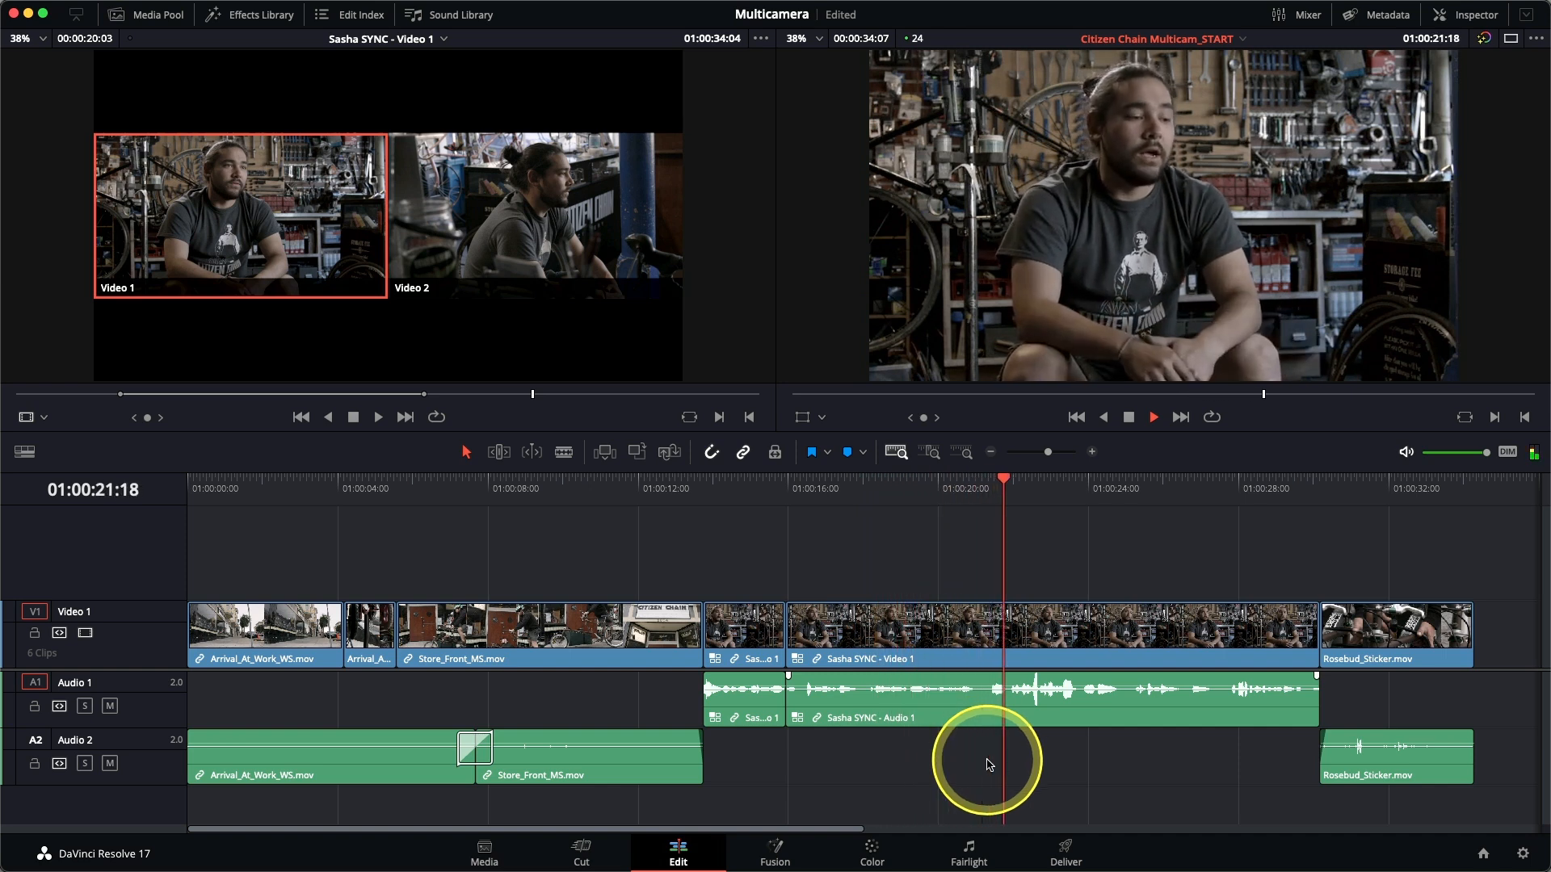
pyautogui.press('j')
pyautogui.press('k')
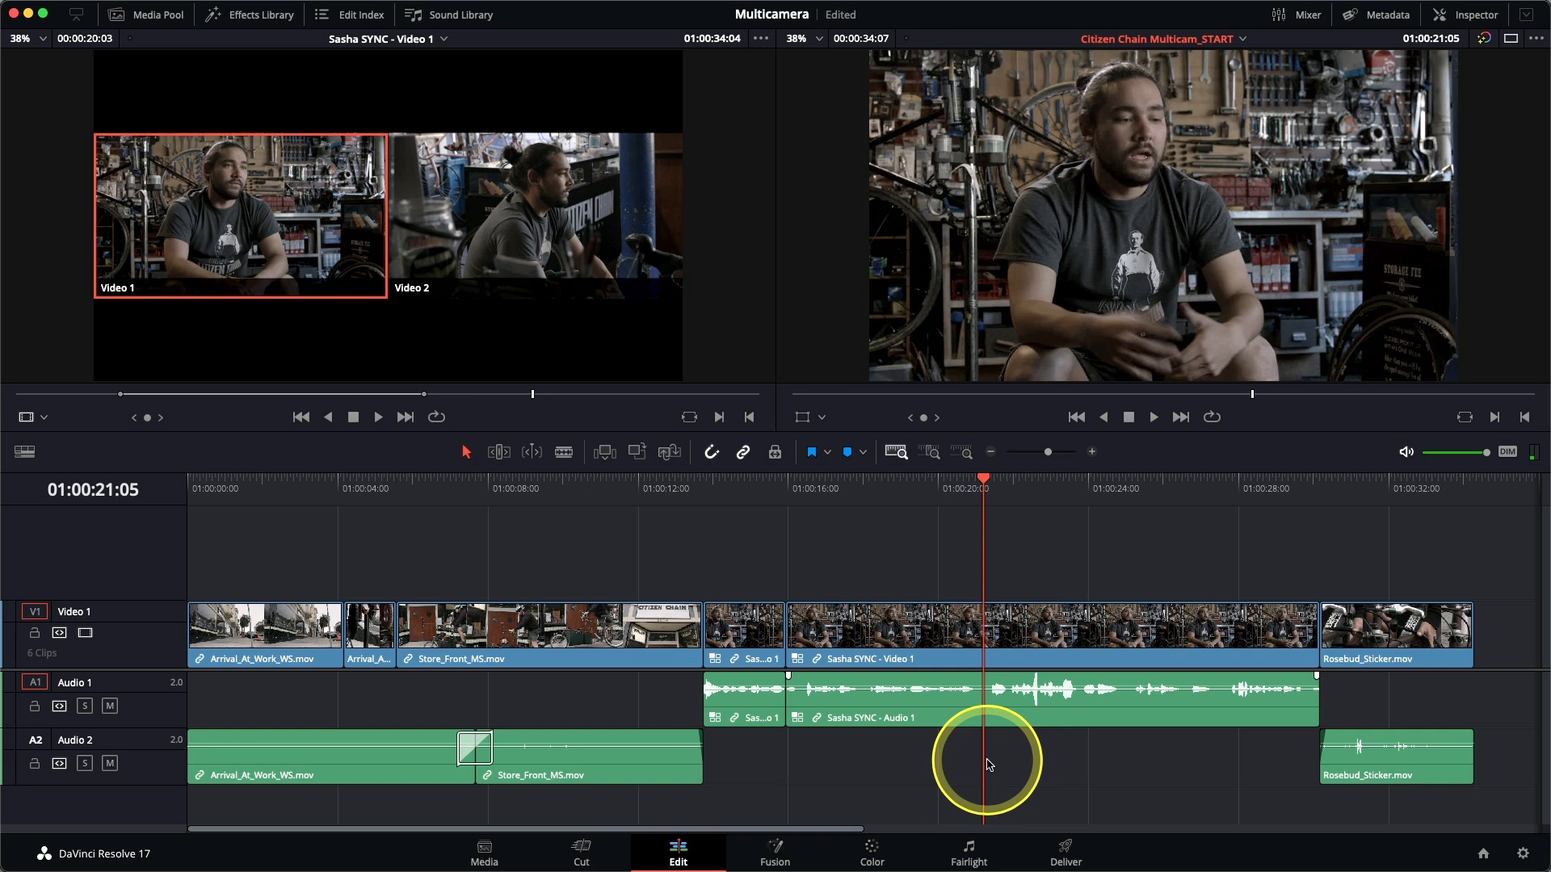
pyautogui.press('j')
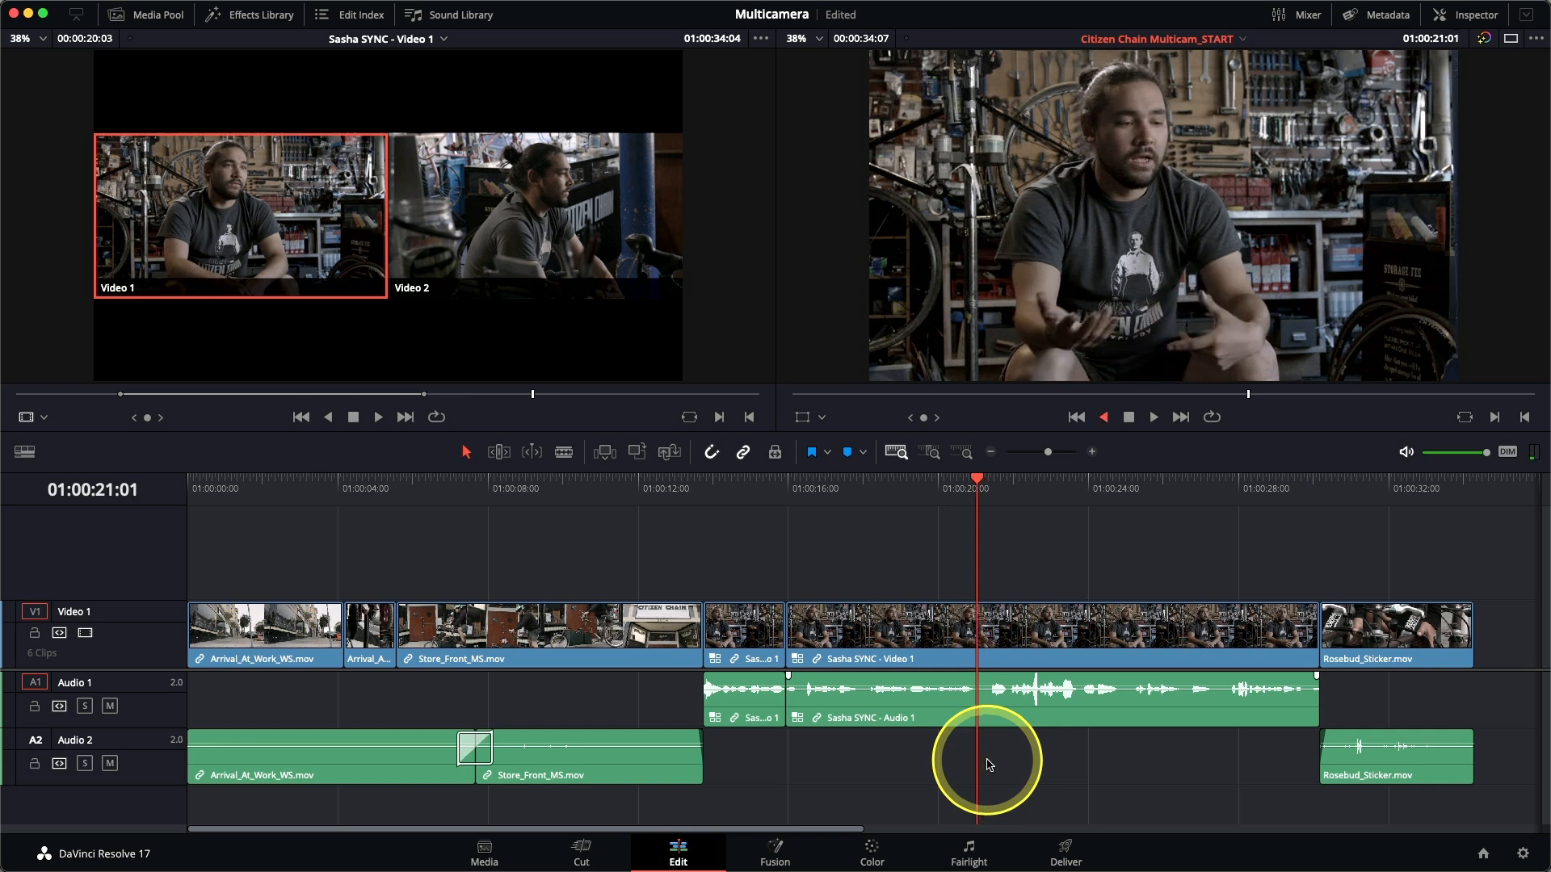
pyautogui.press('l')
pyautogui.press('k')
pyautogui.press('Left')
pyautogui.press('Left')
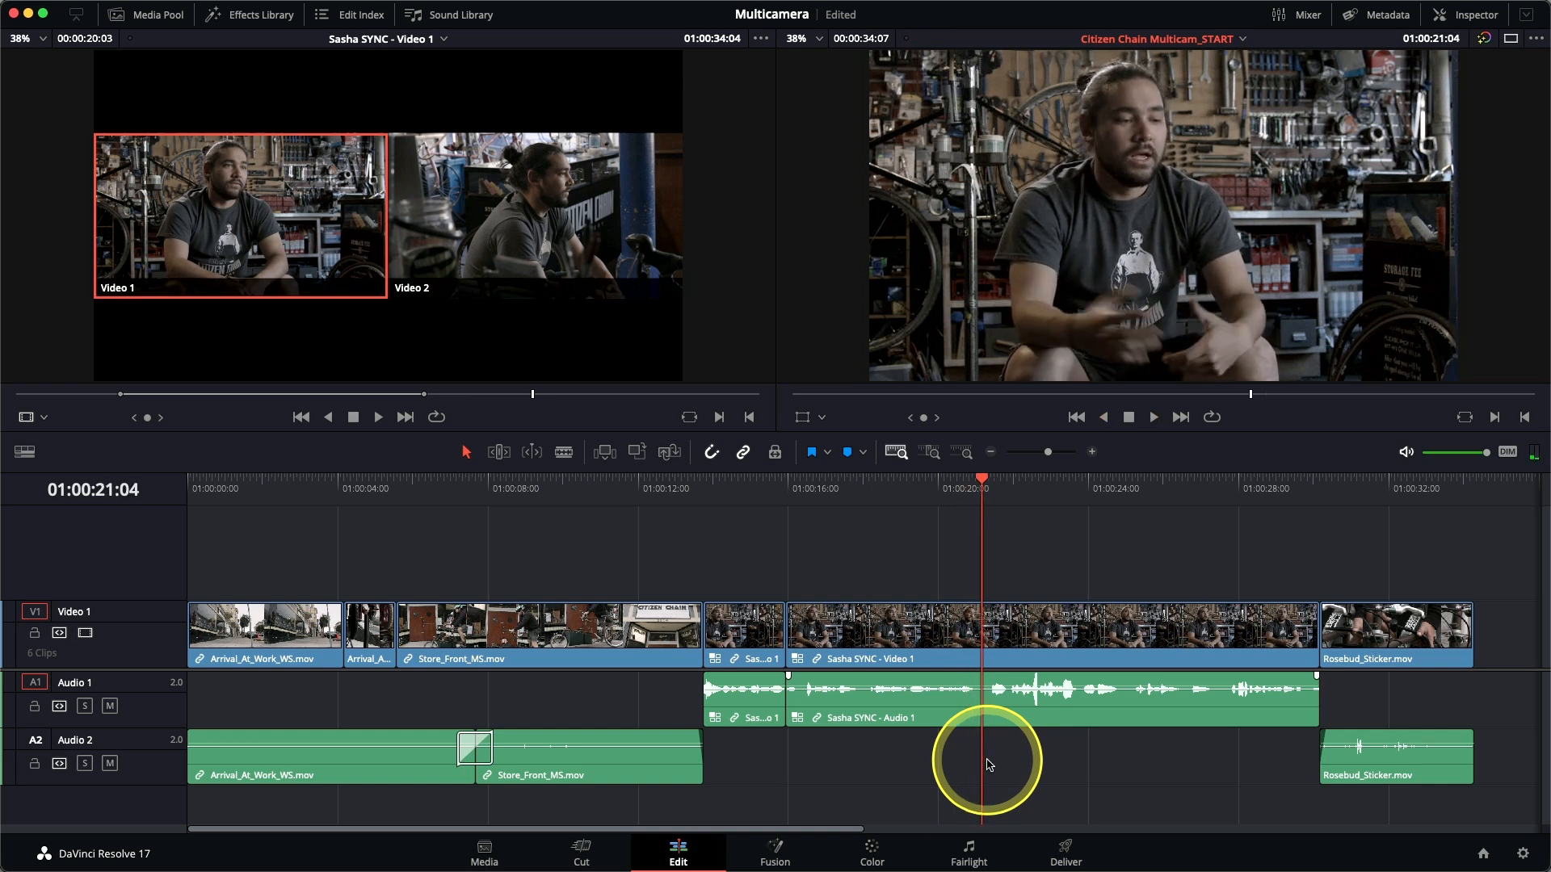
pyautogui.press('i')
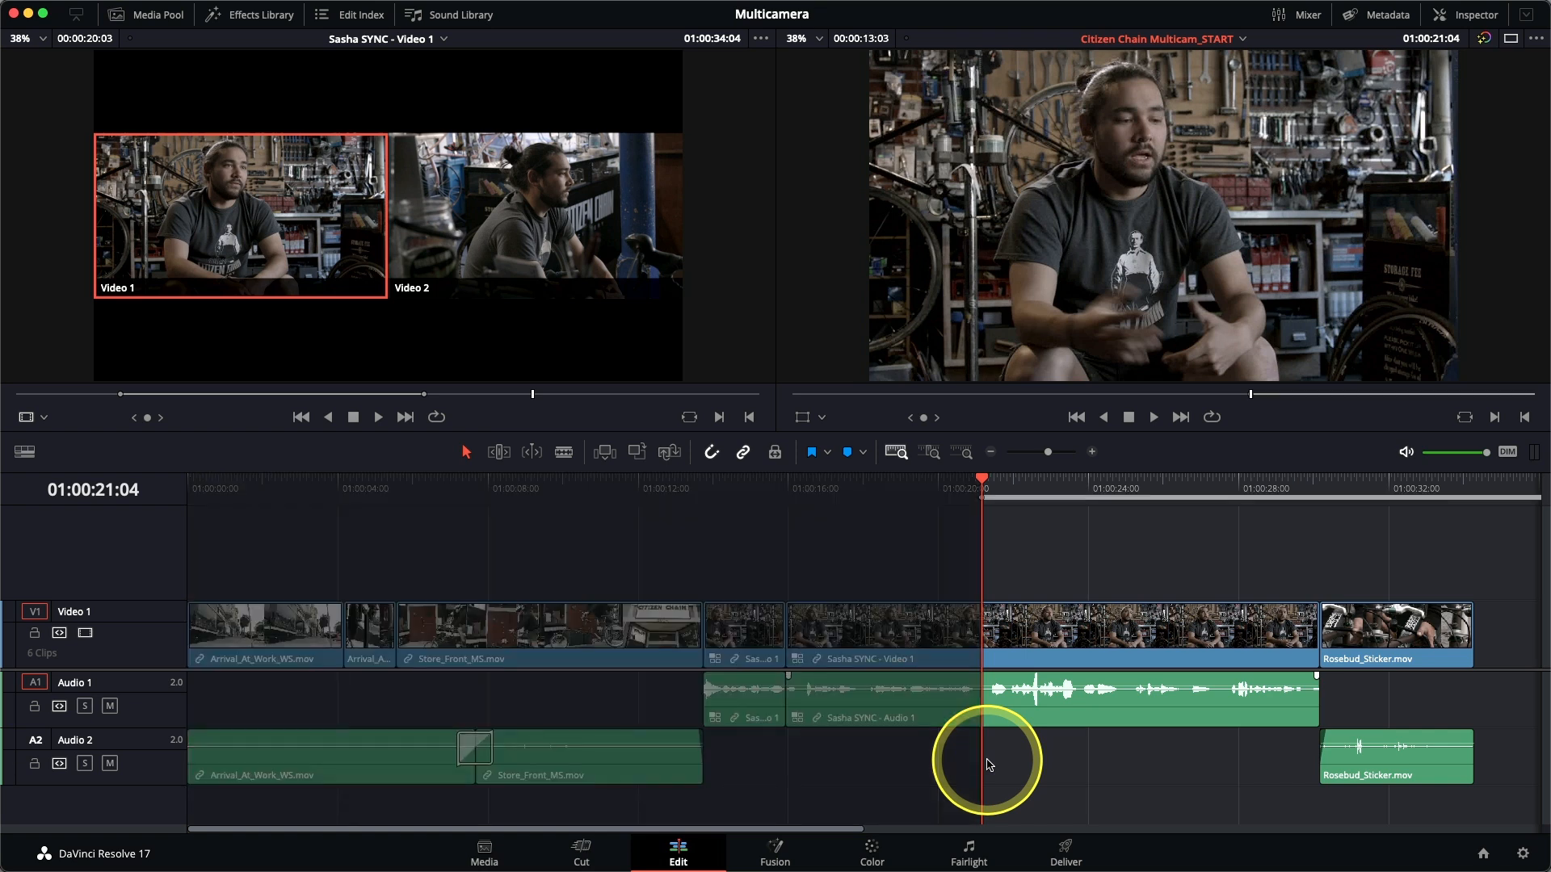
# Mark an out point at 01:00:21:21 and ripple delete the marked range of the interview.
pyautogui.press('k')
pyautogui.press('j')
pyautogui.press('k')
pyautogui.press('Right')
pyautogui.press('Right')
pyautogui.press('Right')
pyautogui.press('Right')
pyautogui.press('Right')
pyautogui.press('Right')
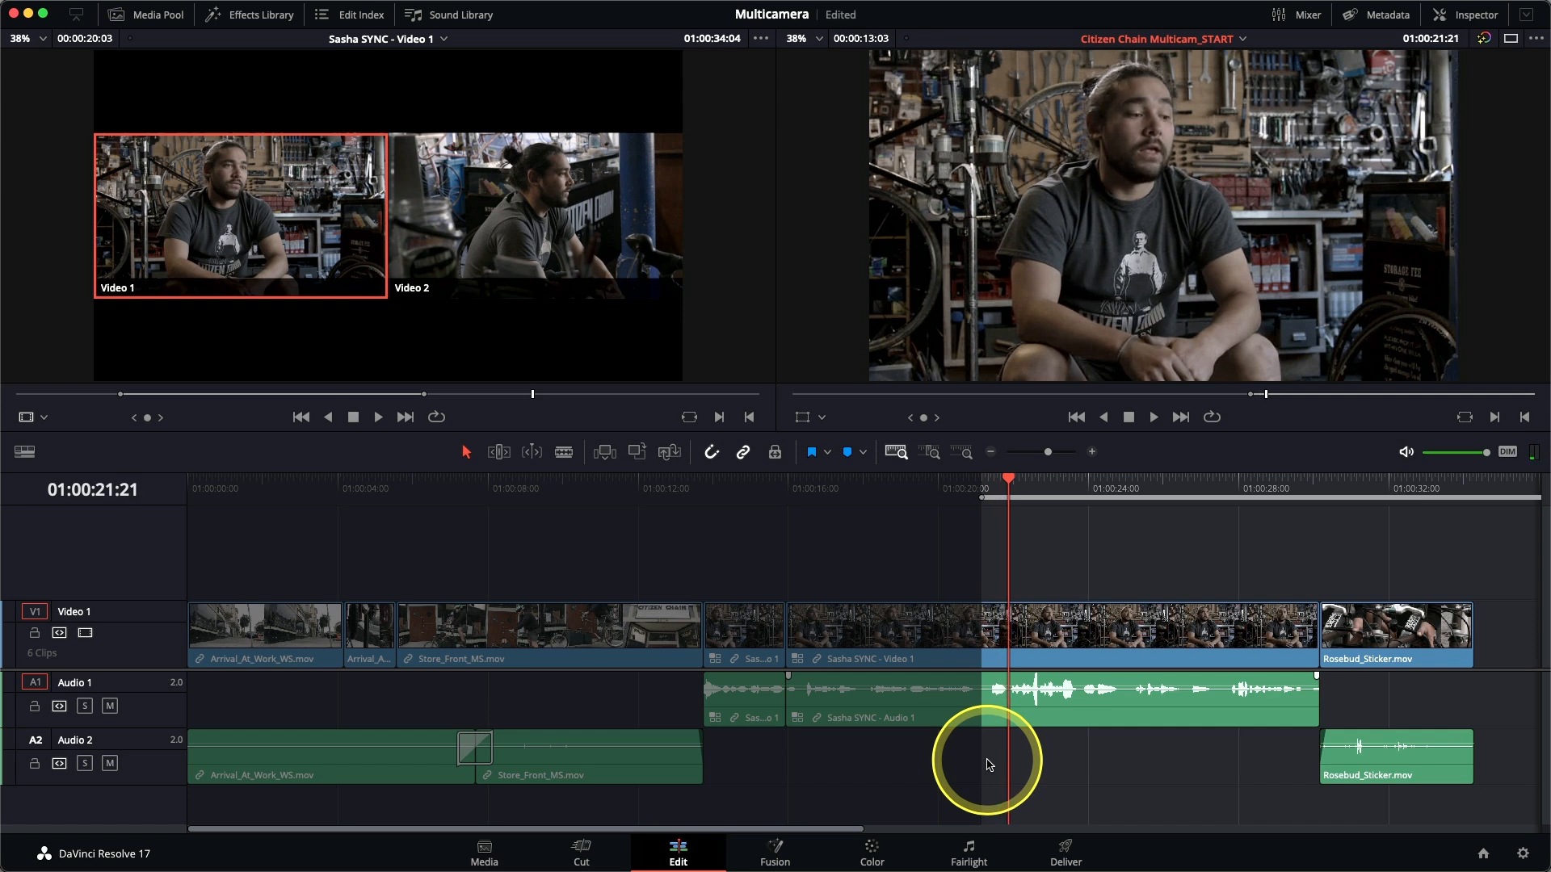
pyautogui.press('o')
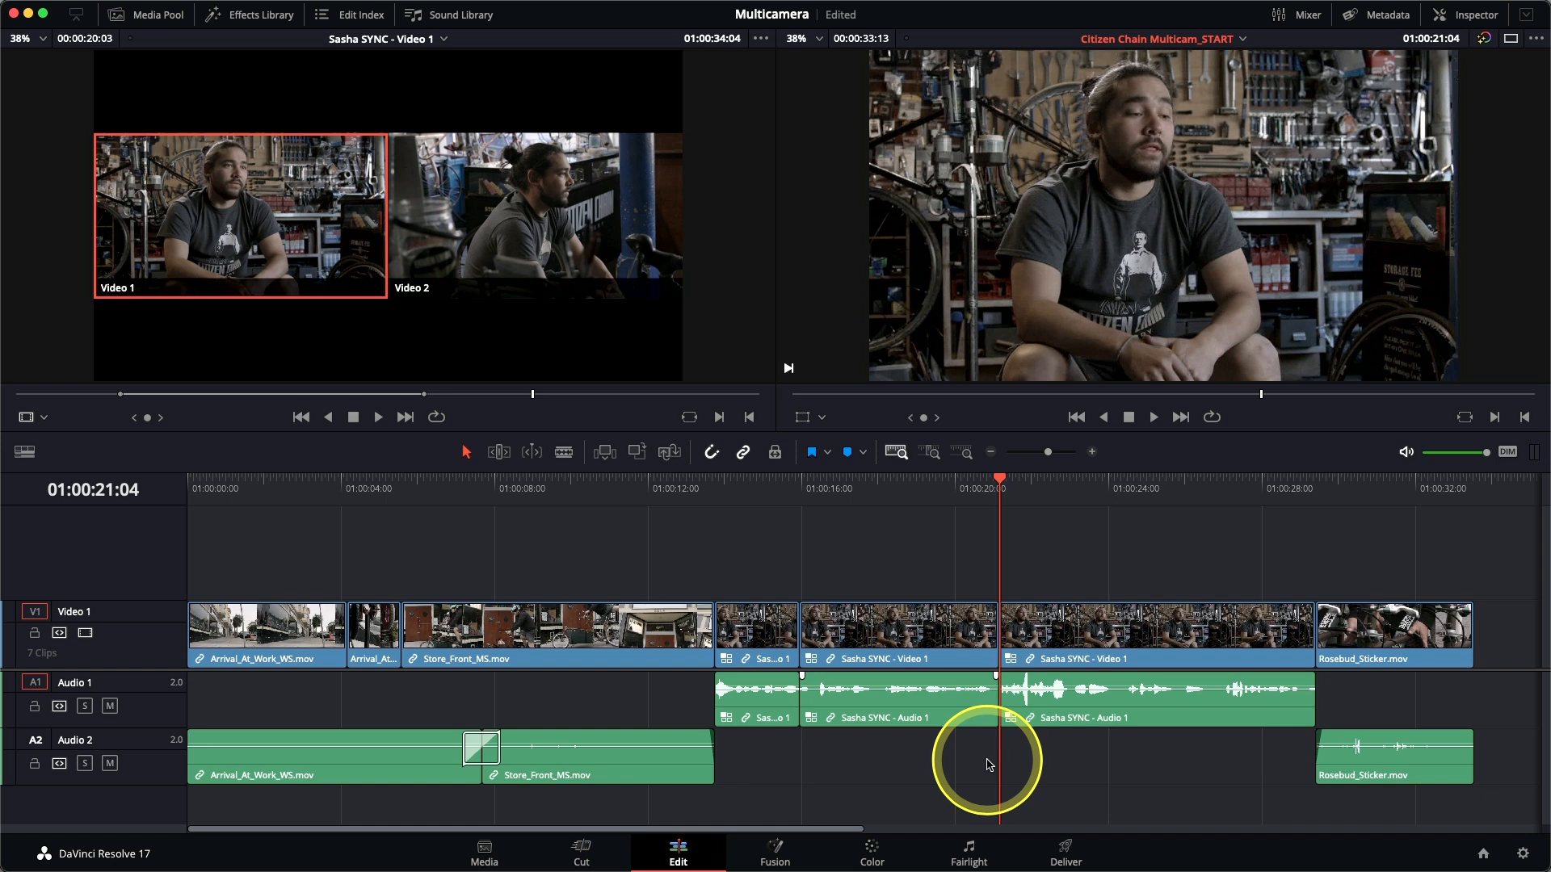
# Mark the next unwanted passage starting at 01:00:23:03, ripple delete it, and play around the resulting edit.
pyautogui.press('/')
pyautogui.press('space')
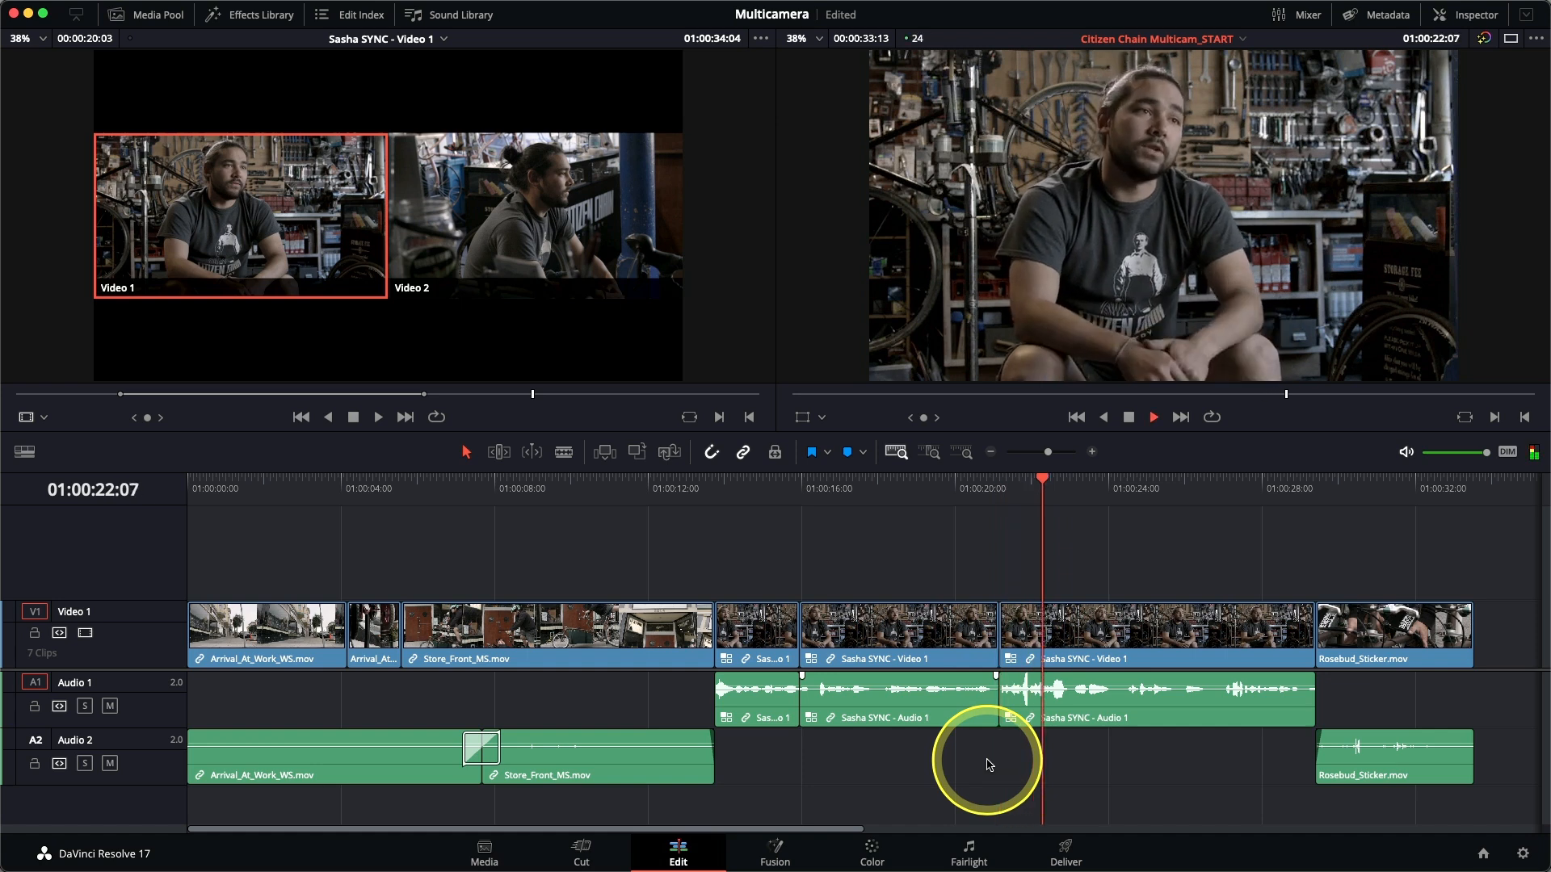
pyautogui.press('i')
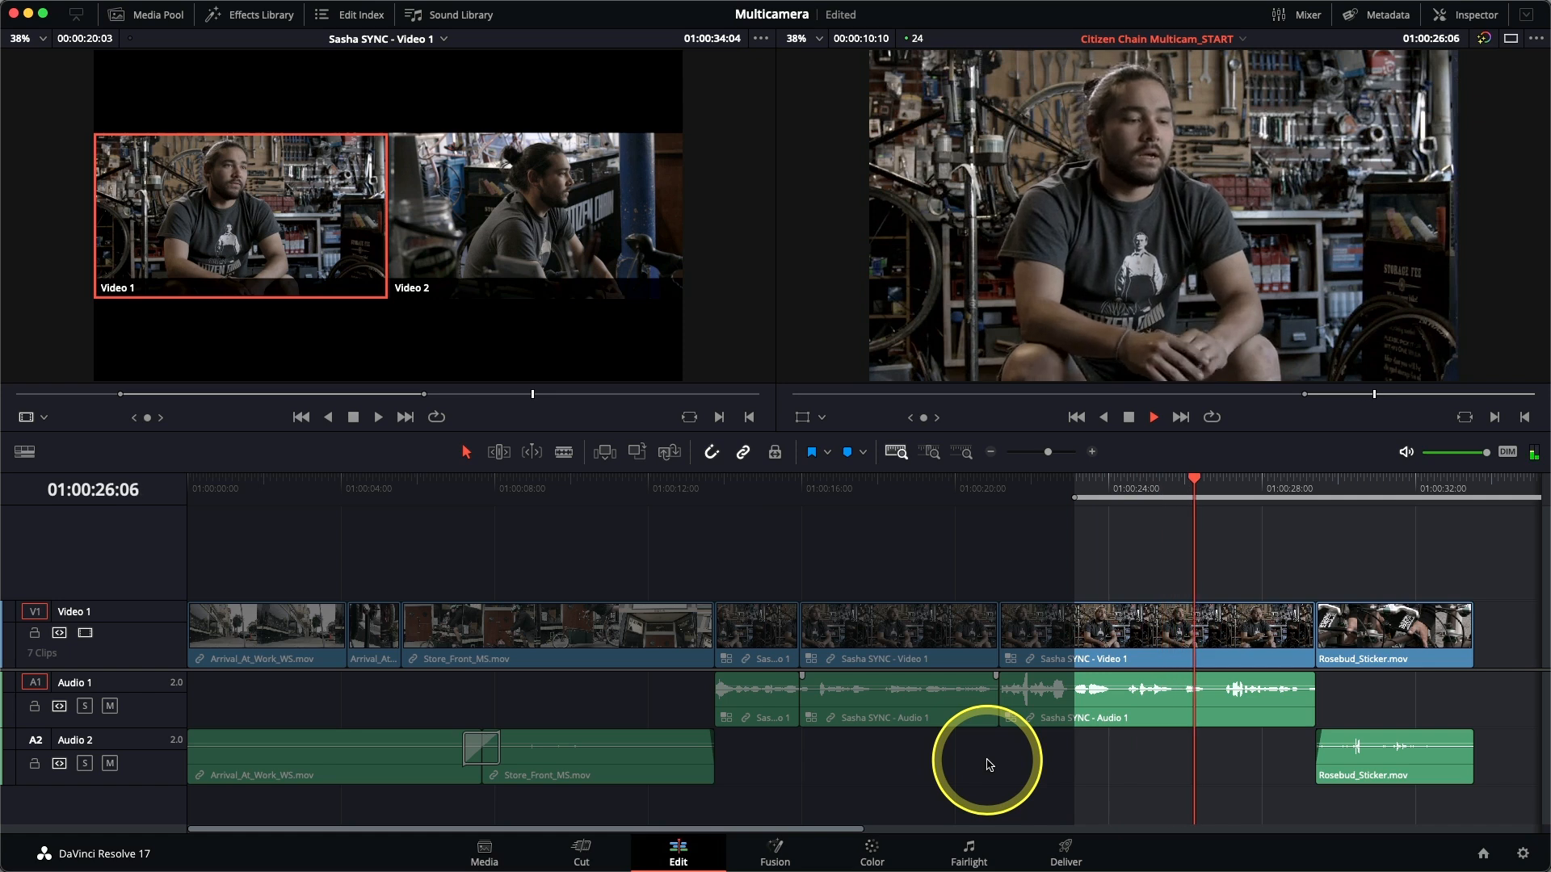
pyautogui.press('o')
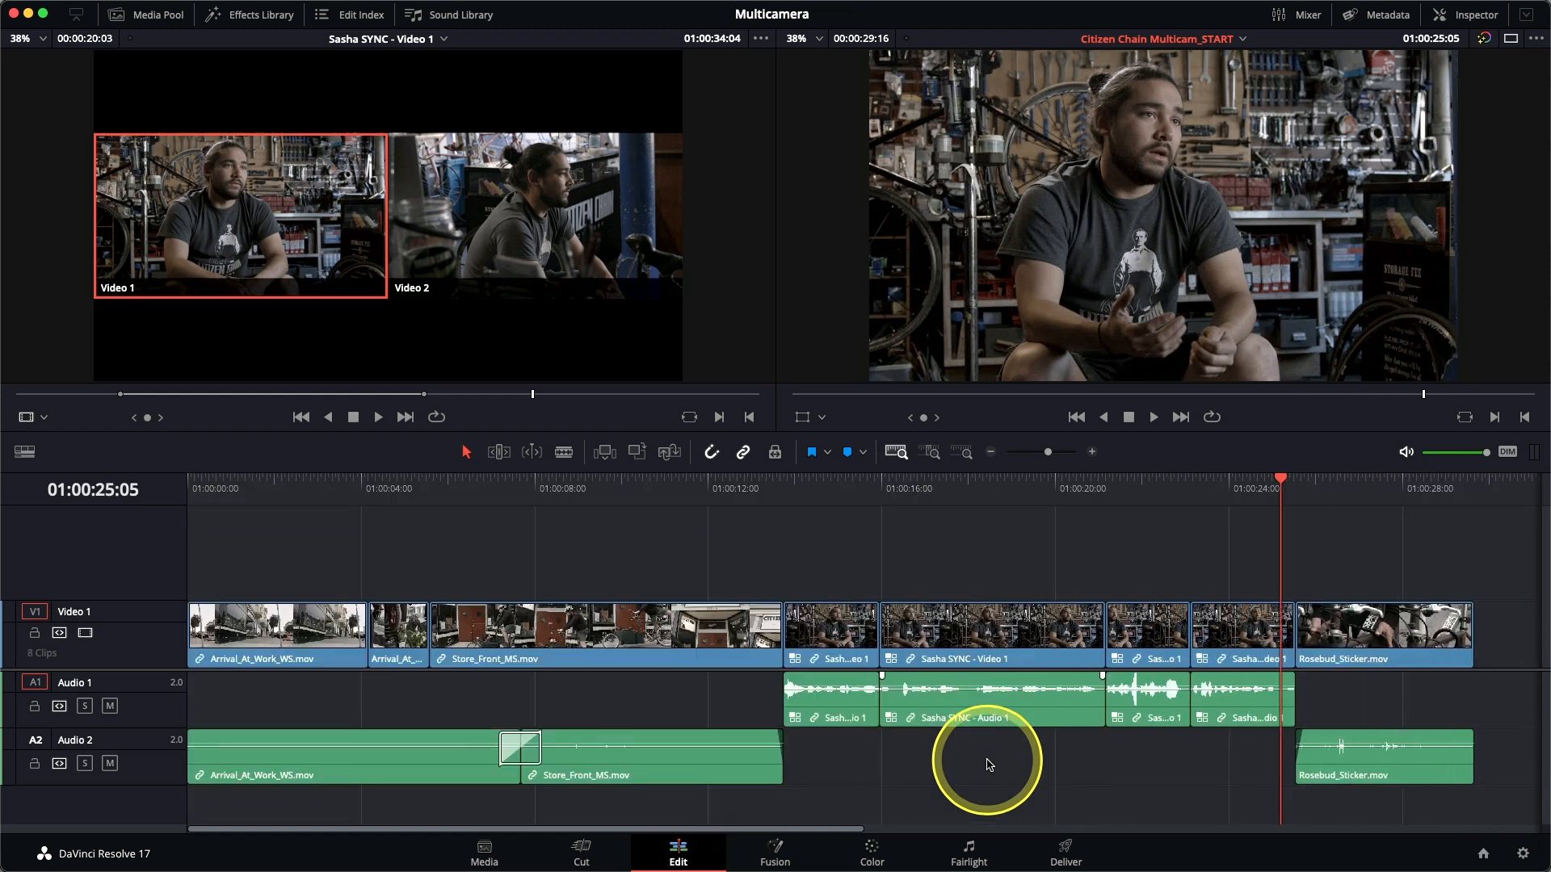
pyautogui.press('Up')
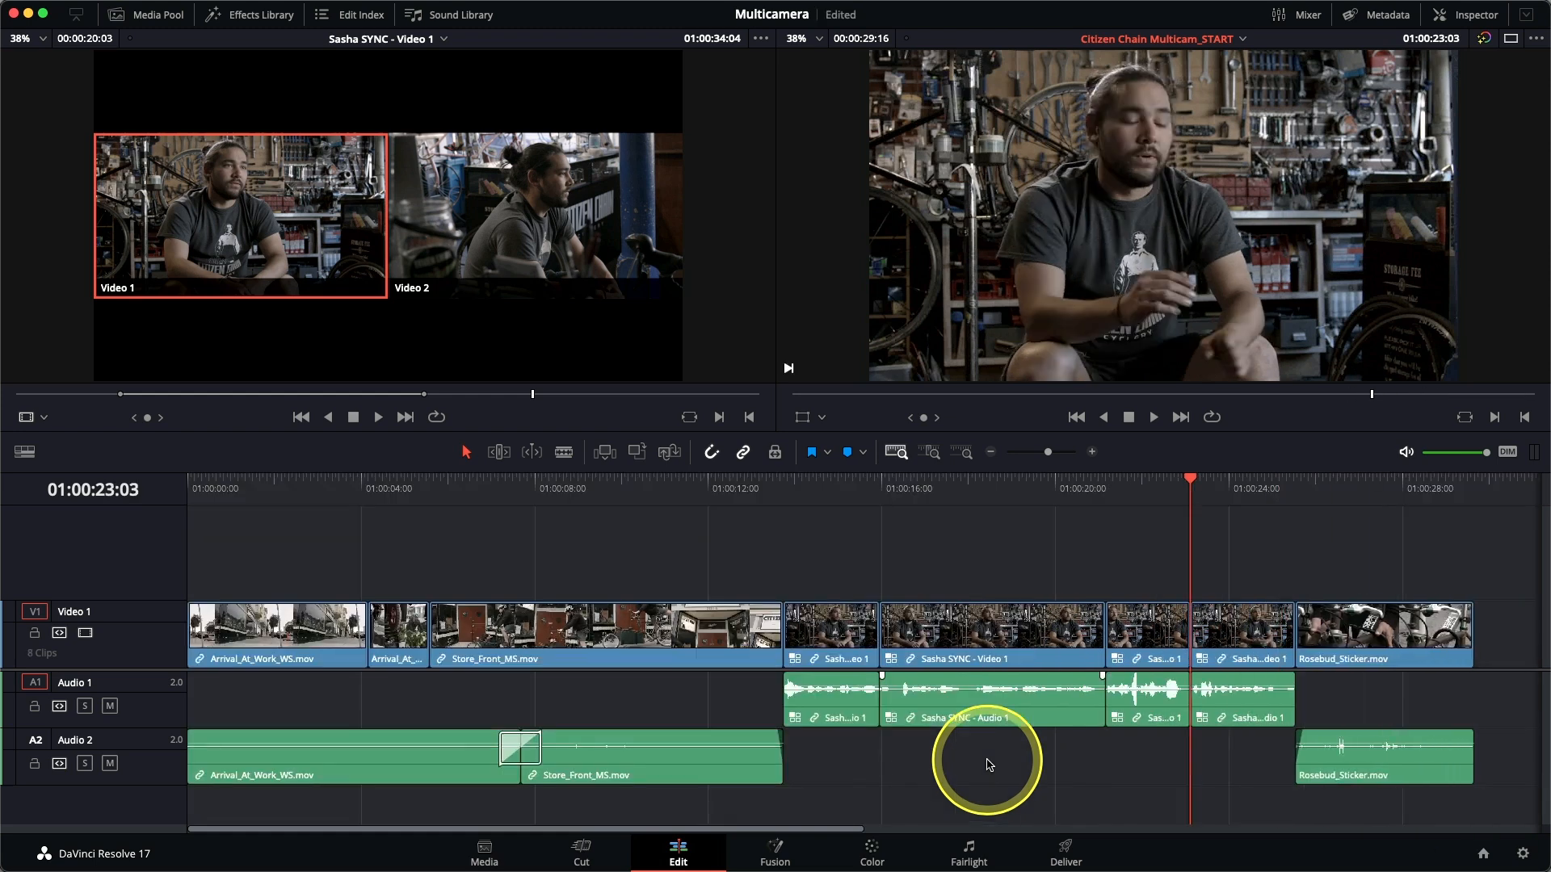
pyautogui.press('/')
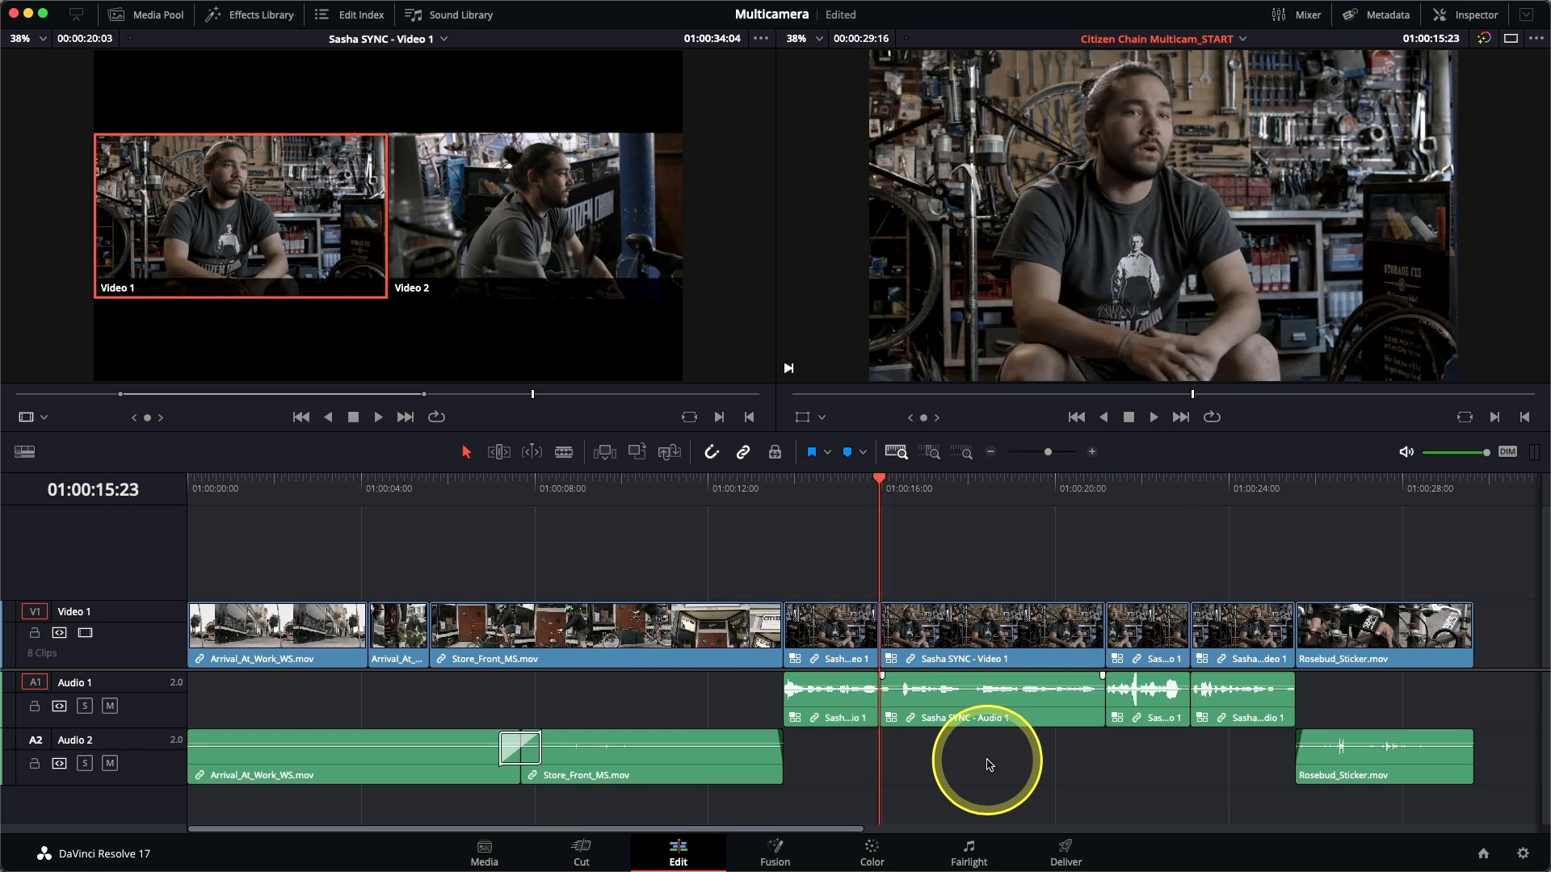
# Ripple trim one frame off the start of the interview clip after the 01:00:15:23 edit and preview the cut.
pyautogui.click(931, 453)
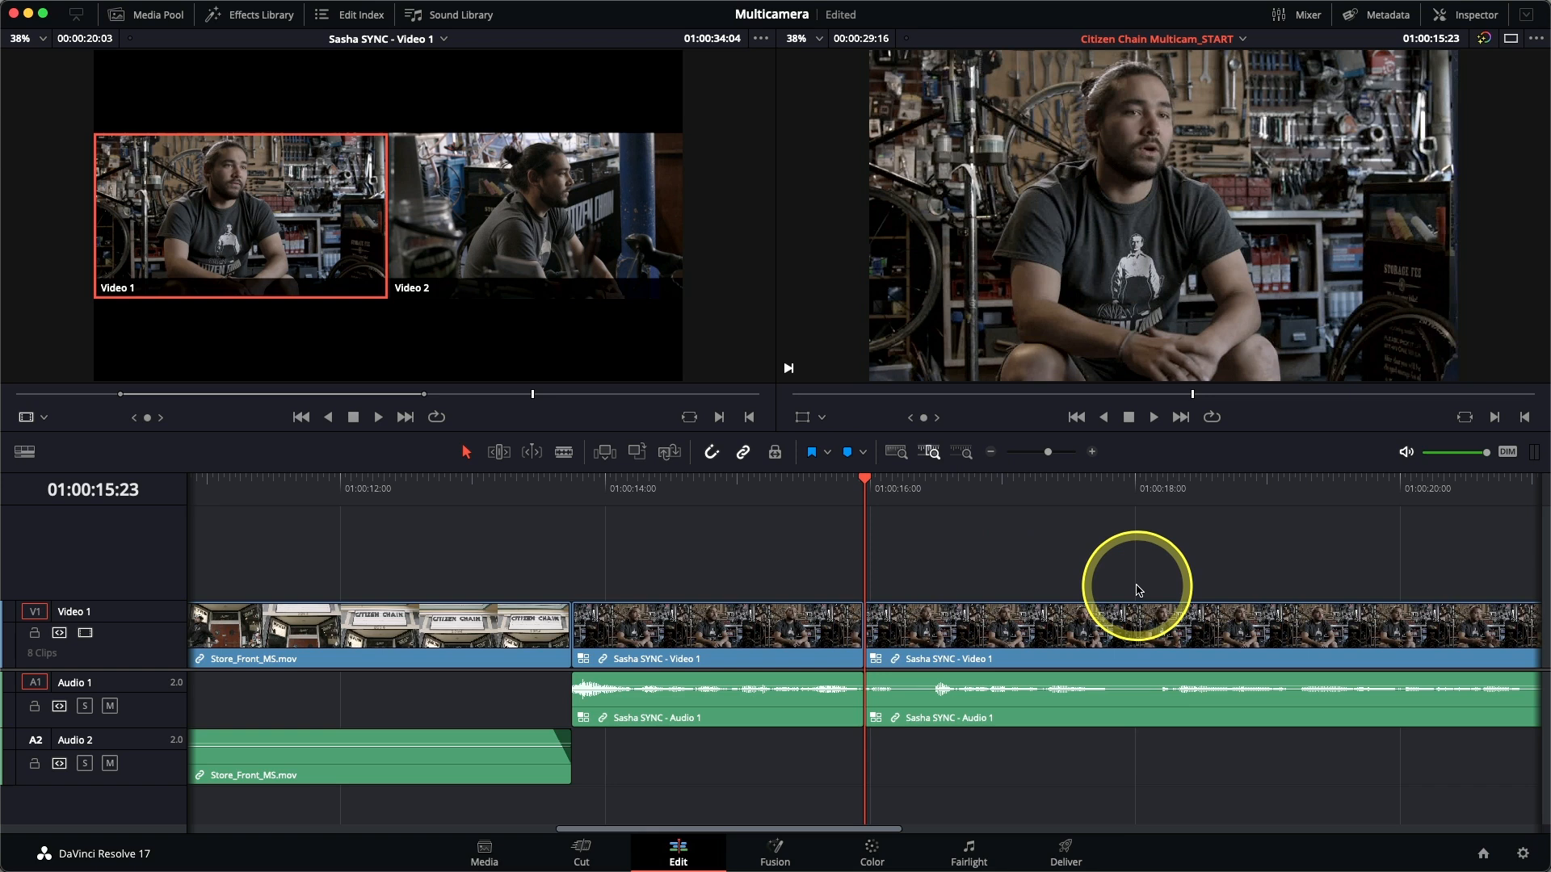
pyautogui.press('/')
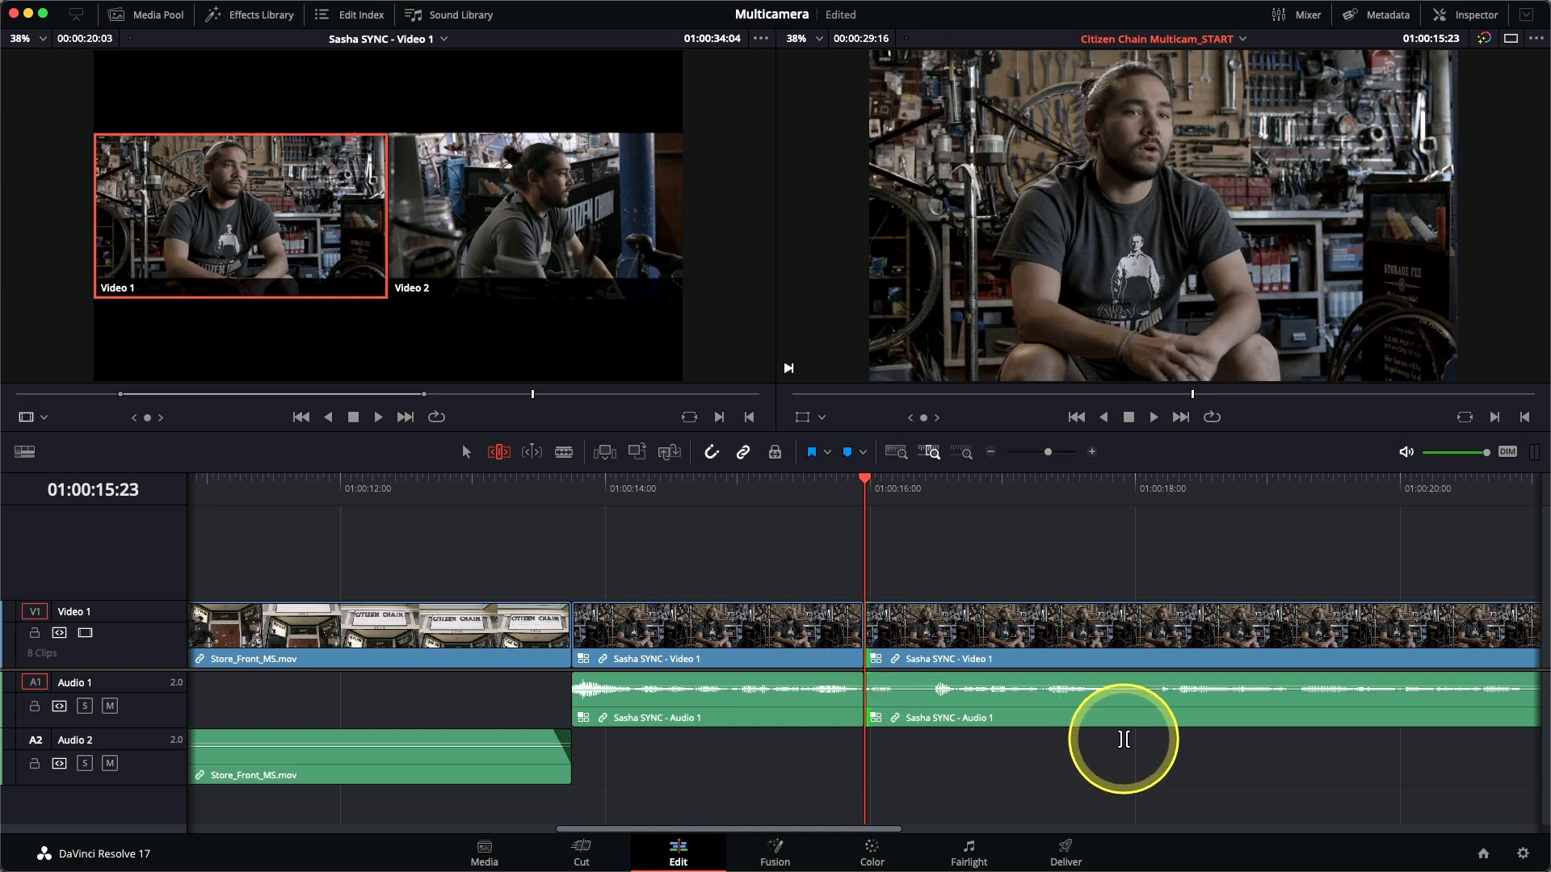
pyautogui.press('.')
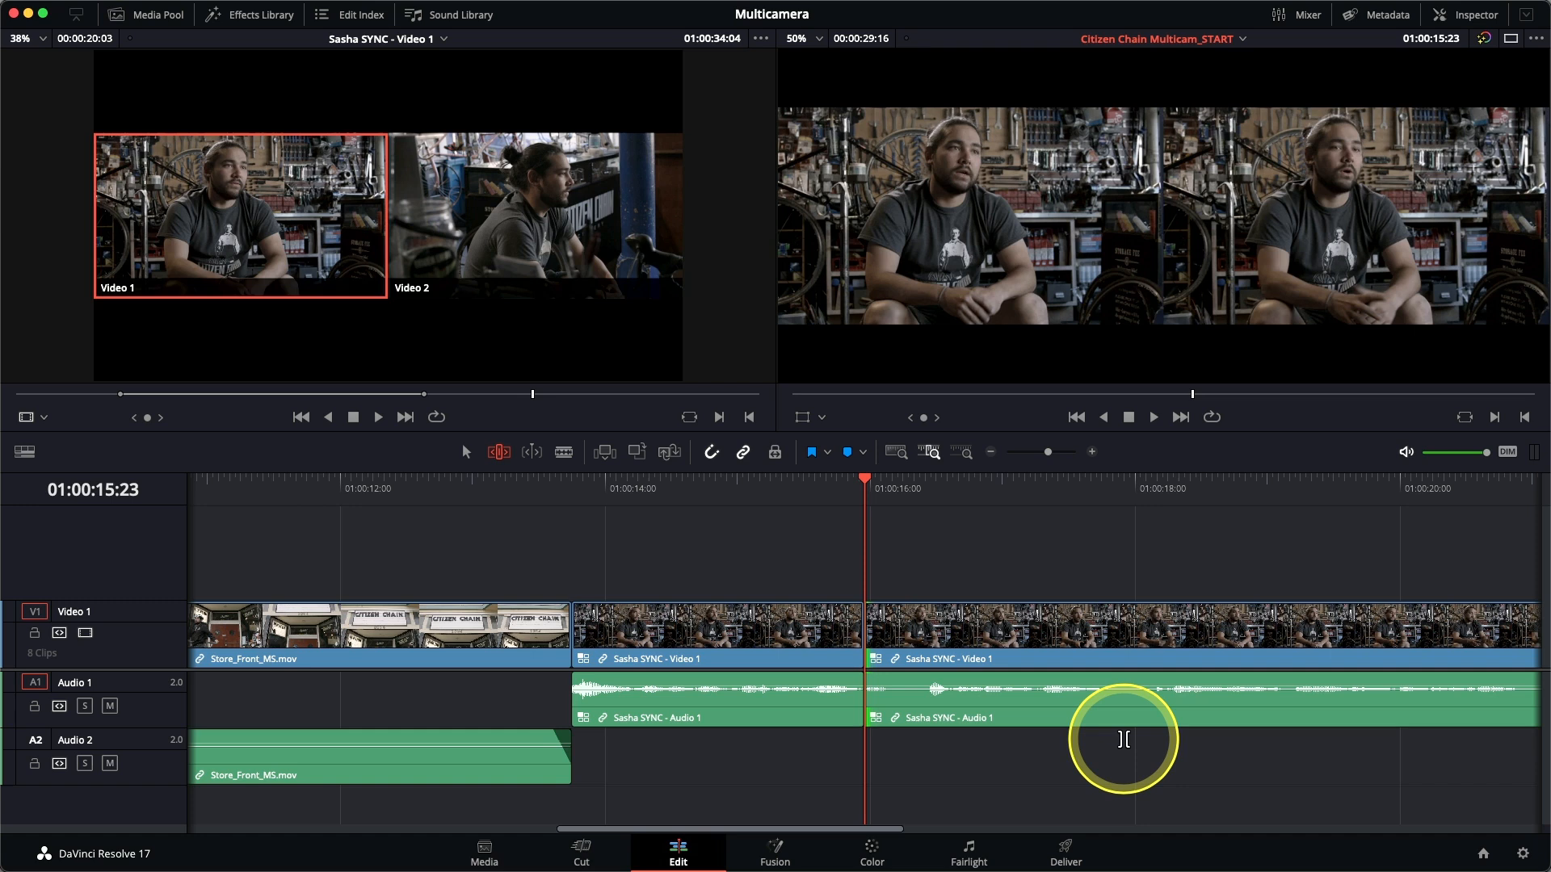
pyautogui.press('/')
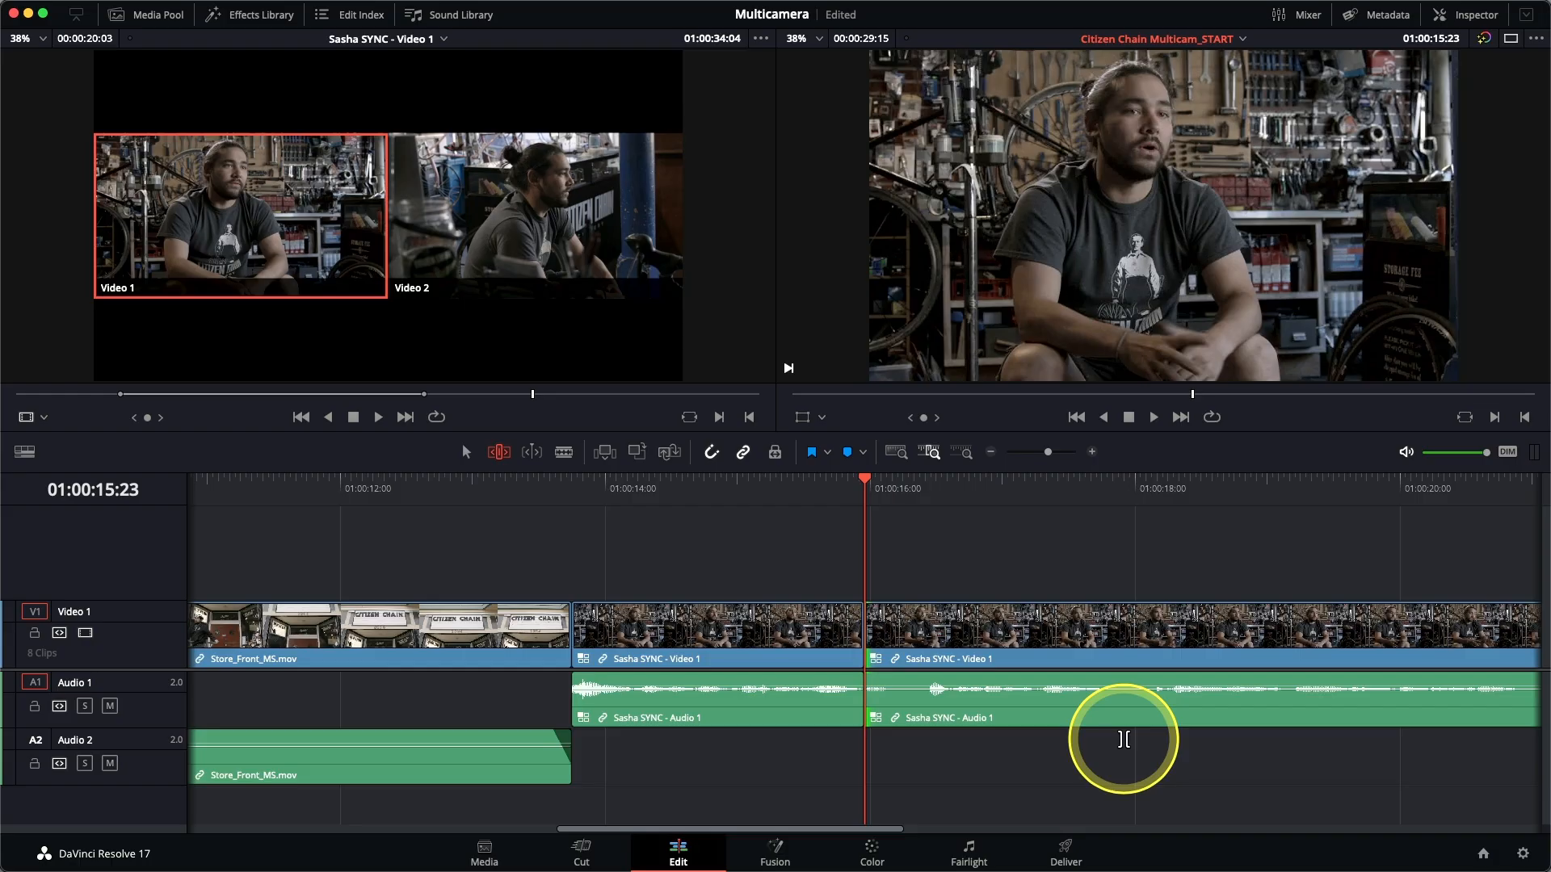
# Extend the start of the interview clip after the 01:00:15:23 edit by three frames and preview the cut.
pyautogui.press(',')
pyautogui.press(',')
pyautogui.press(',')
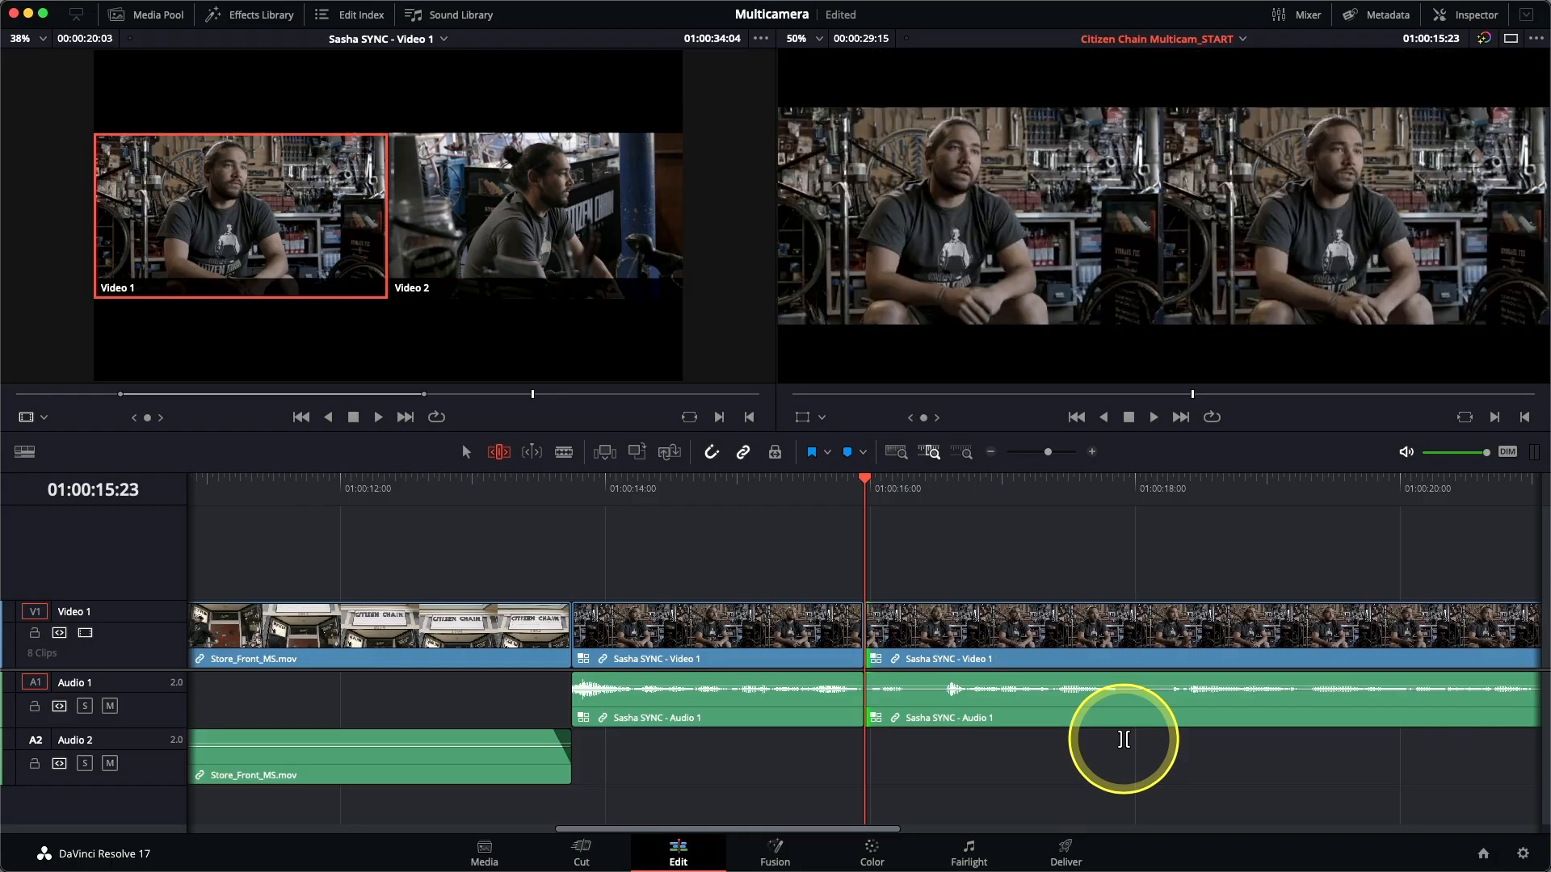
pyautogui.press('/')
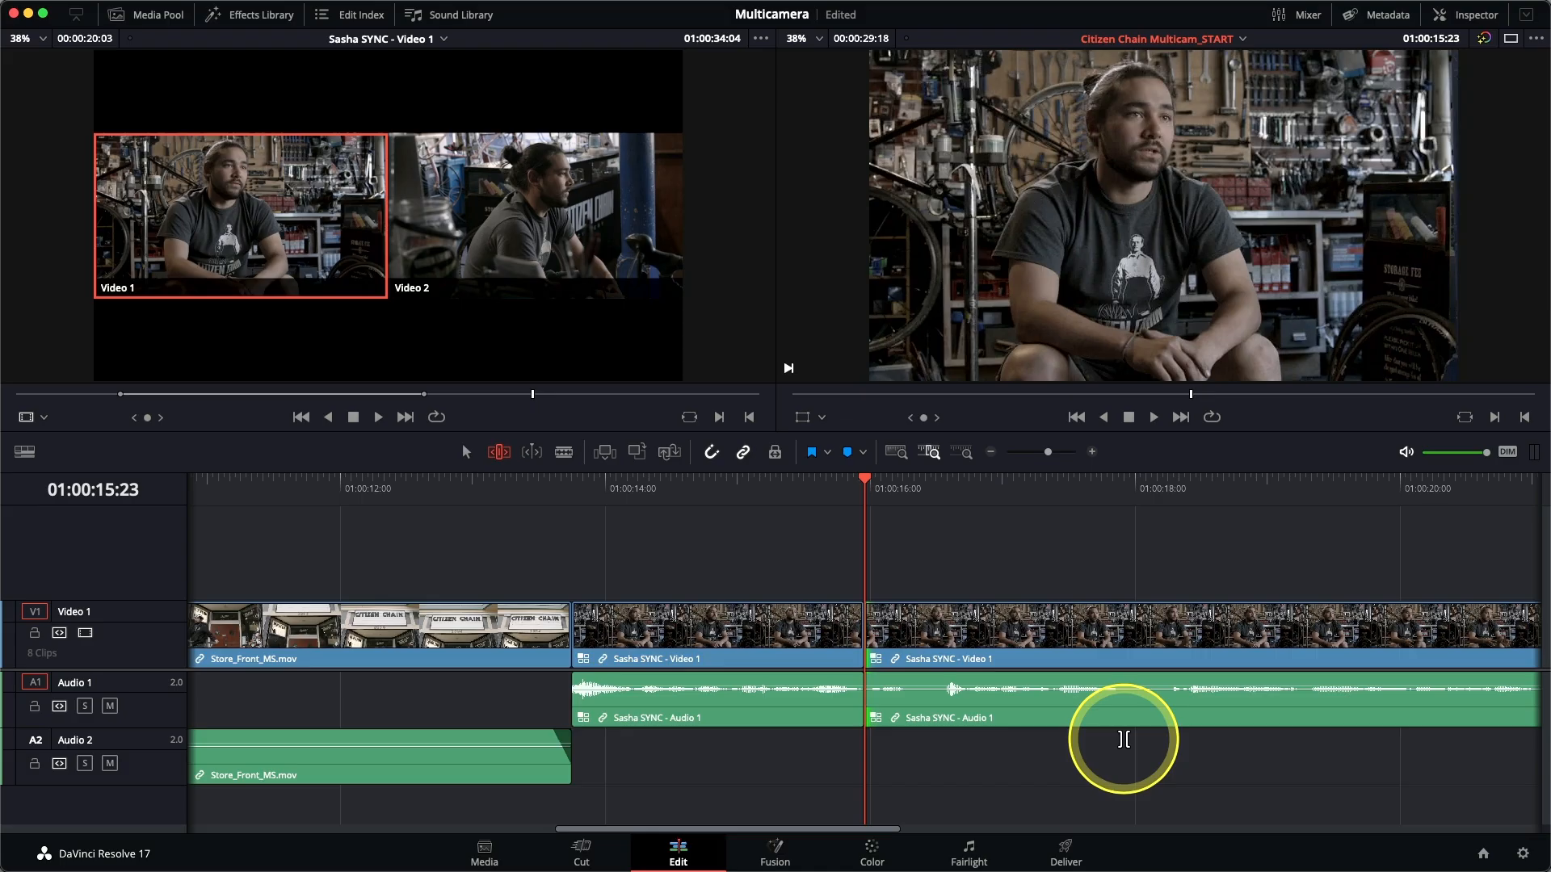
# Ripple trim 11 frames and two more off the start of the interview clip after the 01:00:15:23 edit, previewing the cut each time.
pyautogui.press('.')
pyautogui.press('.')
pyautogui.press('.')
pyautogui.press('.')
pyautogui.press('.')
pyautogui.press('.')
pyautogui.press('.')
pyautogui.press('.')
pyautogui.press('.')
pyautogui.press('.')
pyautogui.press('.')
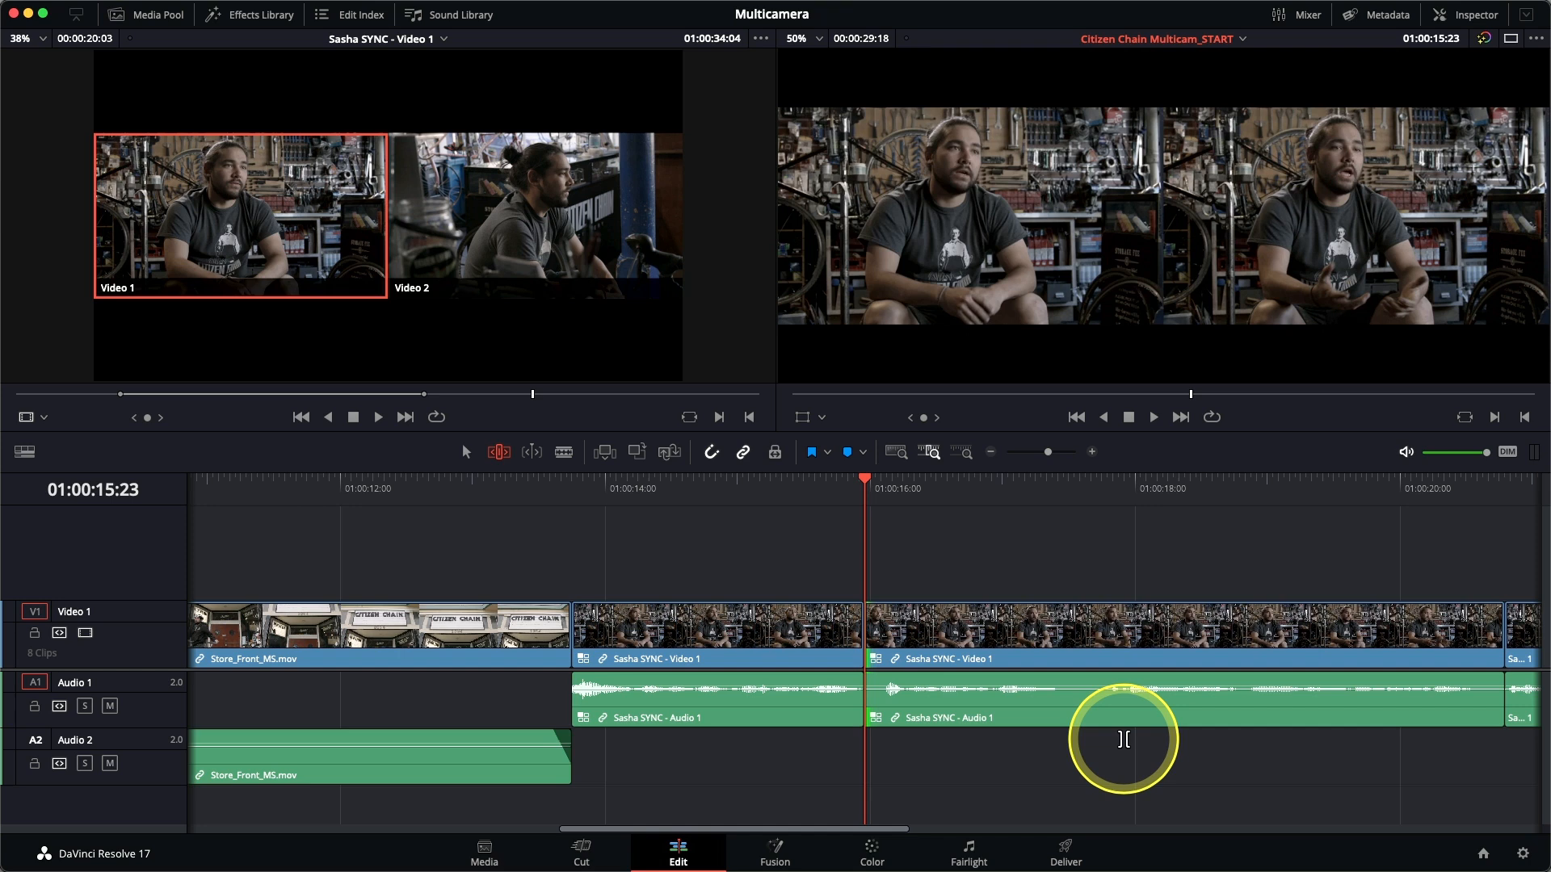
pyautogui.press('/')
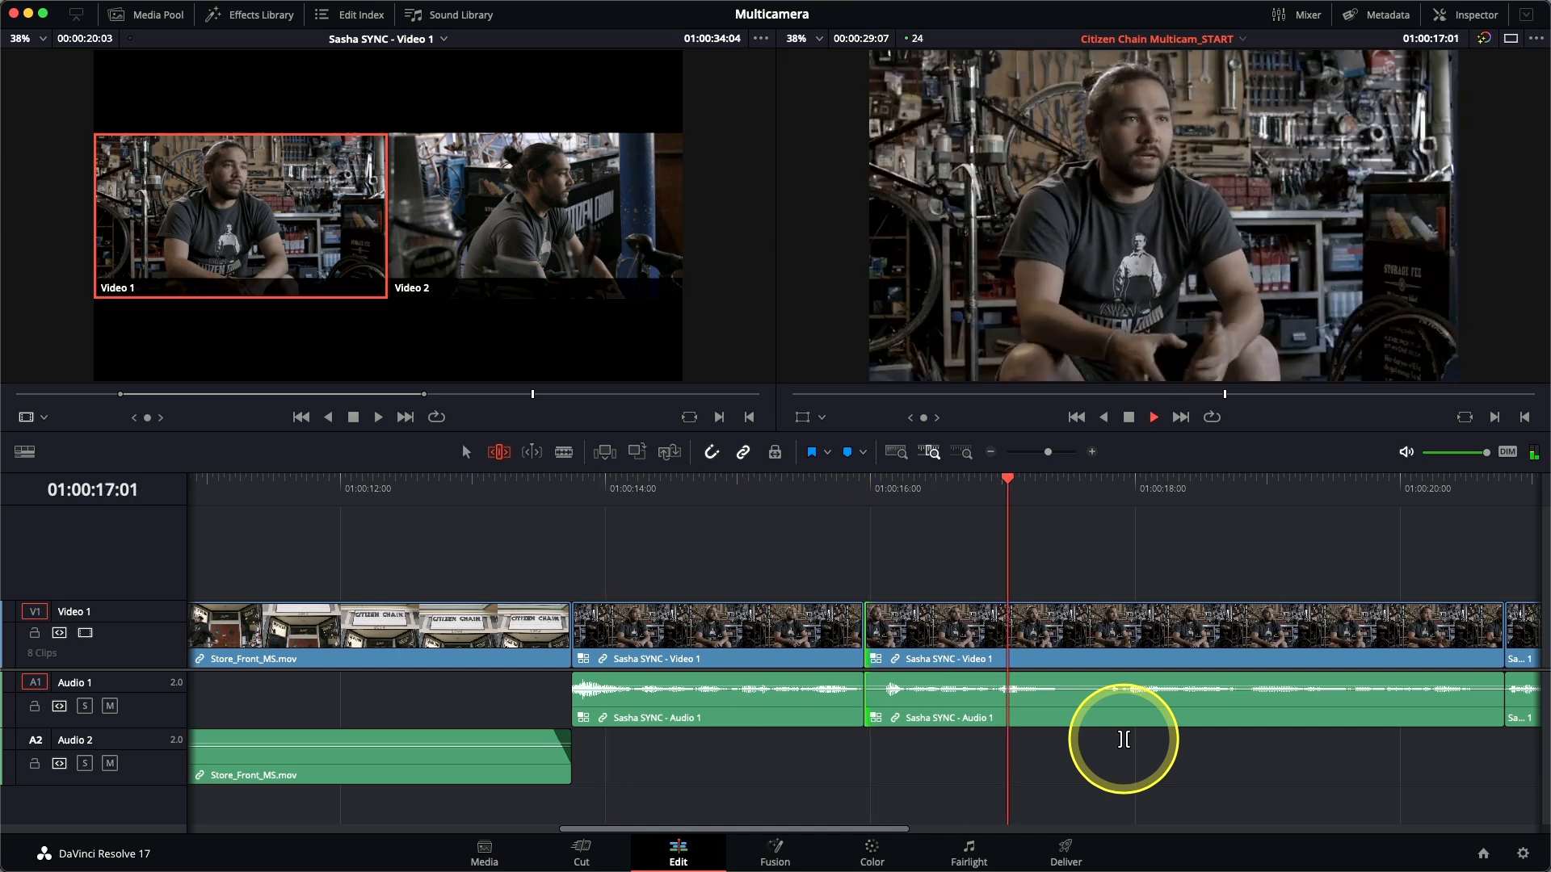
pyautogui.press('.')
pyautogui.press('.')
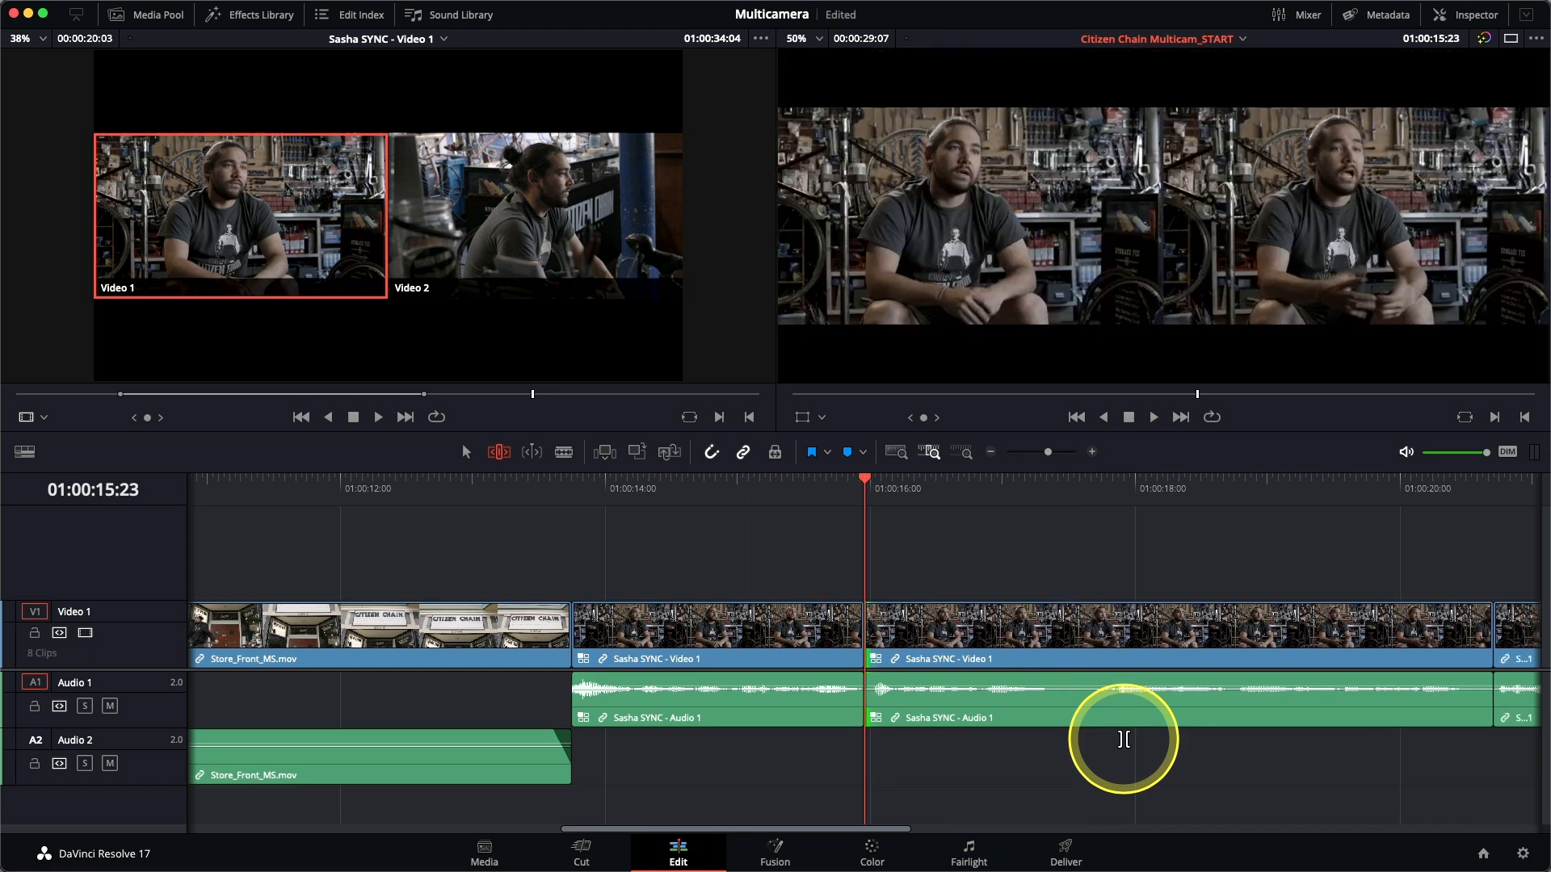
pyautogui.press('/')
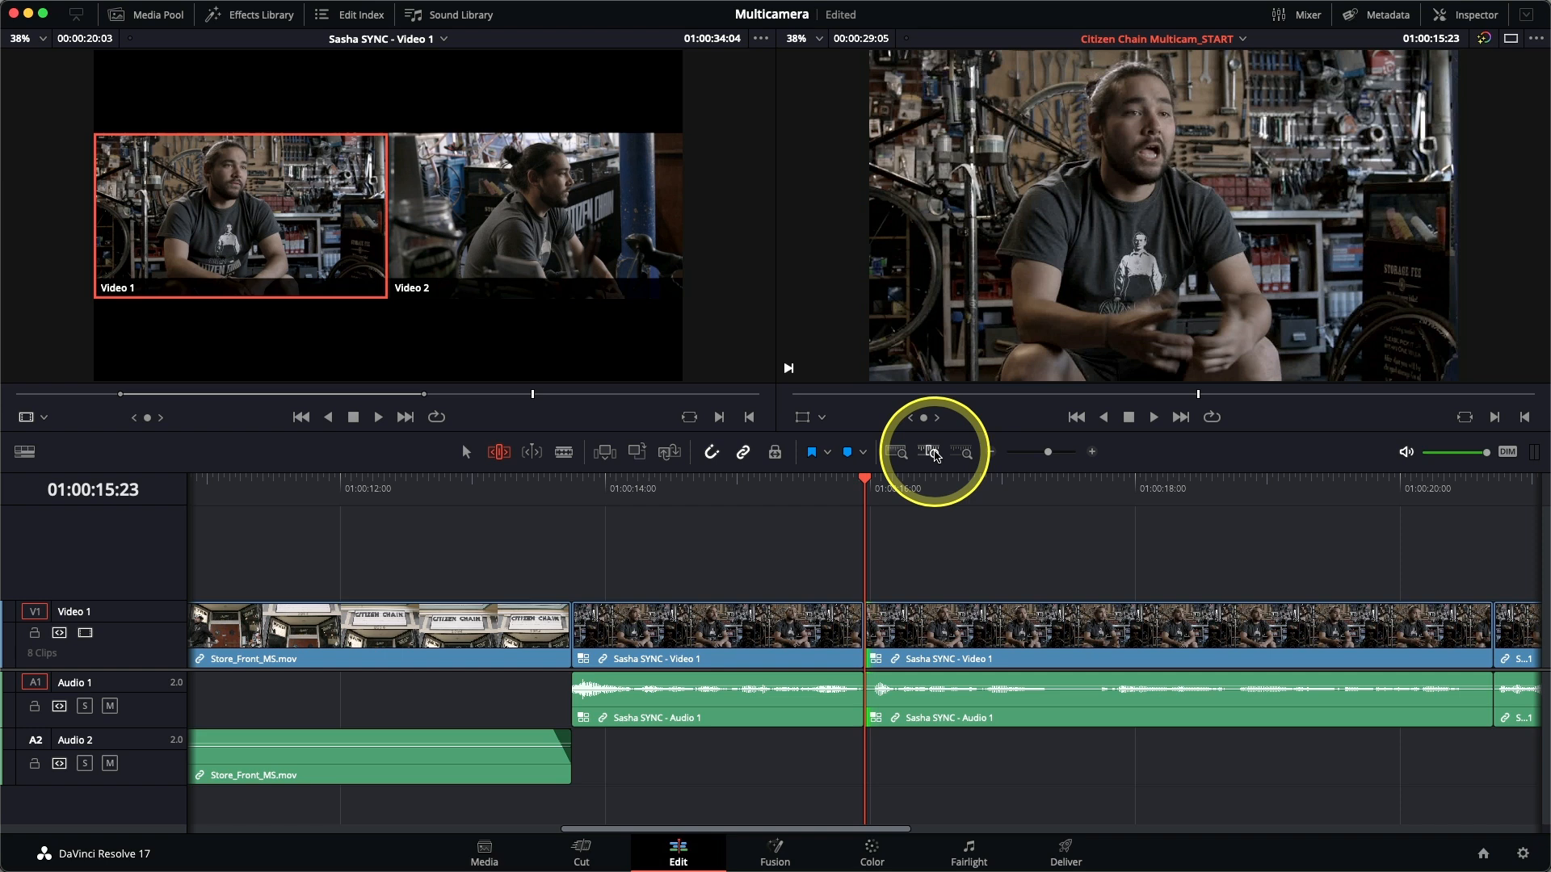
# Fit the whole timeline in view, play the trimmed interview from 01:00:14:05, and examine the jump cut near 01:00:15:23.
pyautogui.click(904, 454)
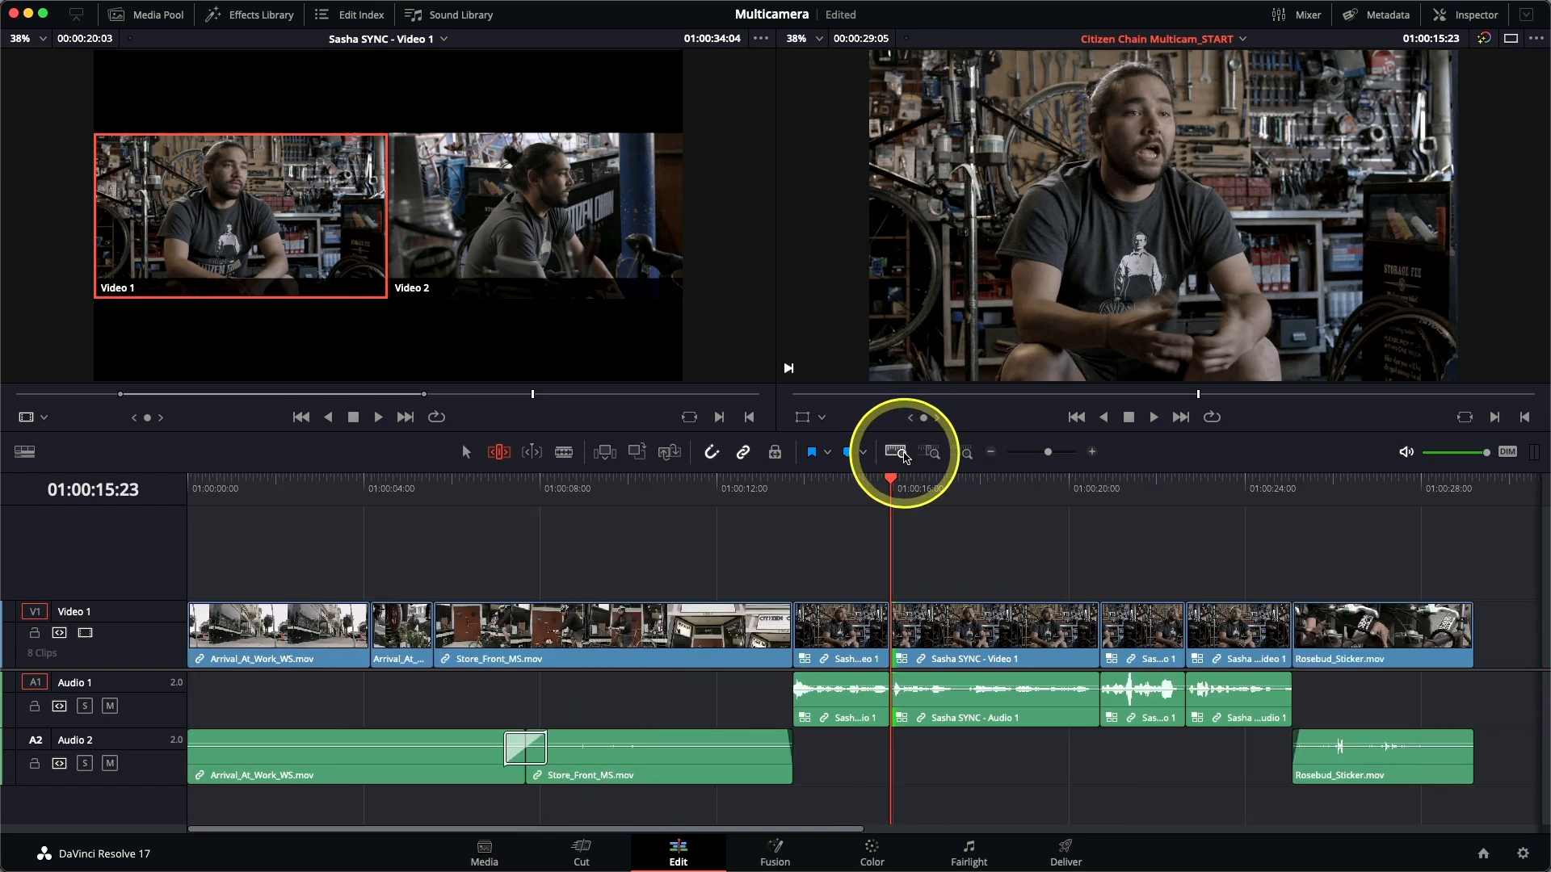
pyautogui.click(813, 489)
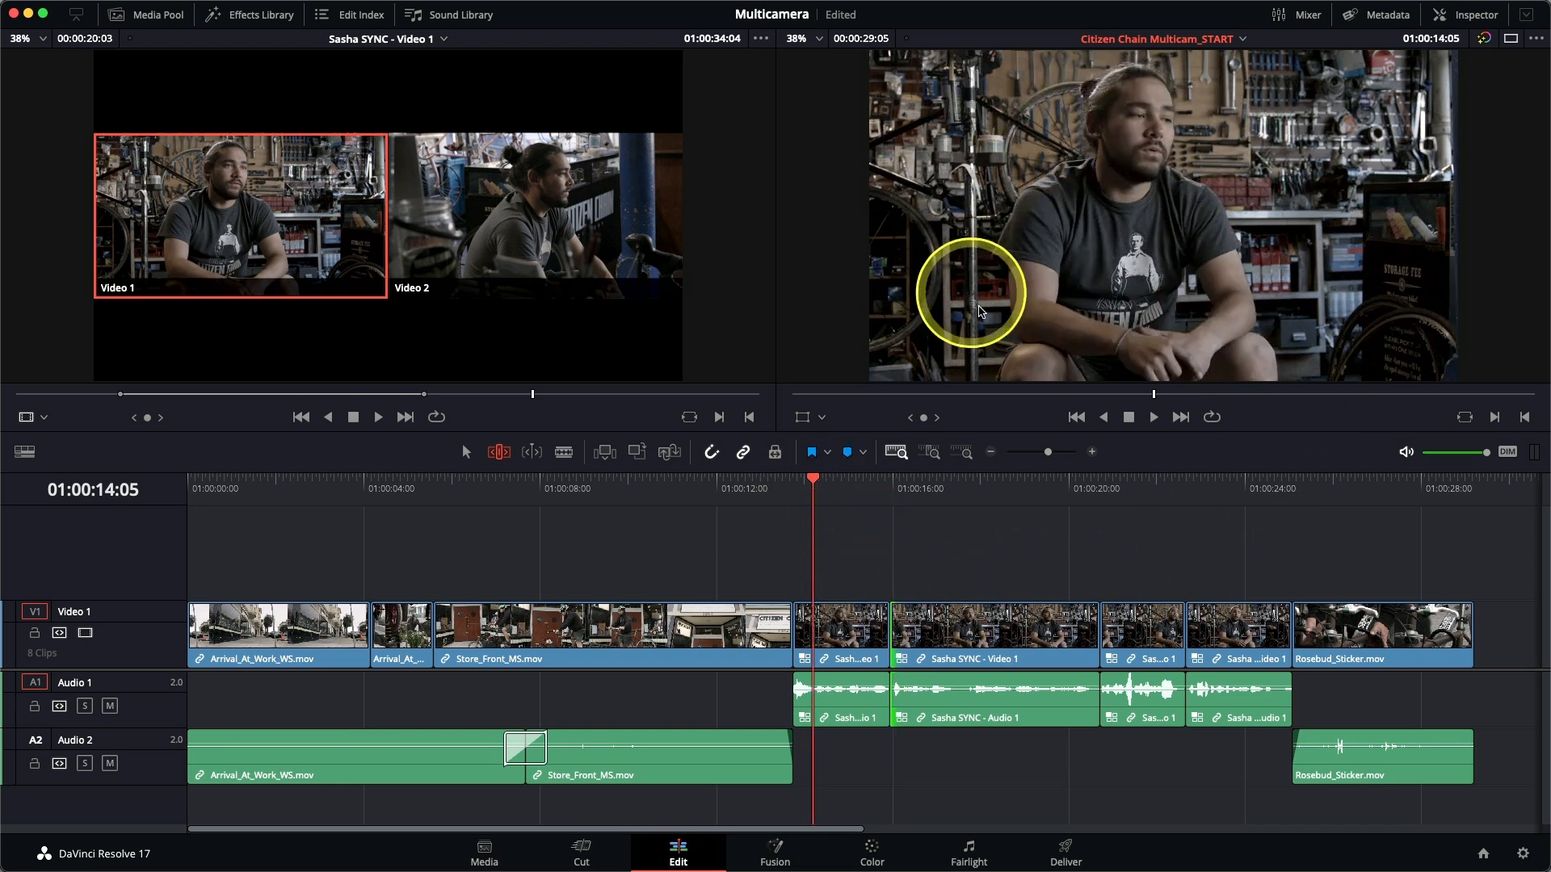
pyautogui.press('space')
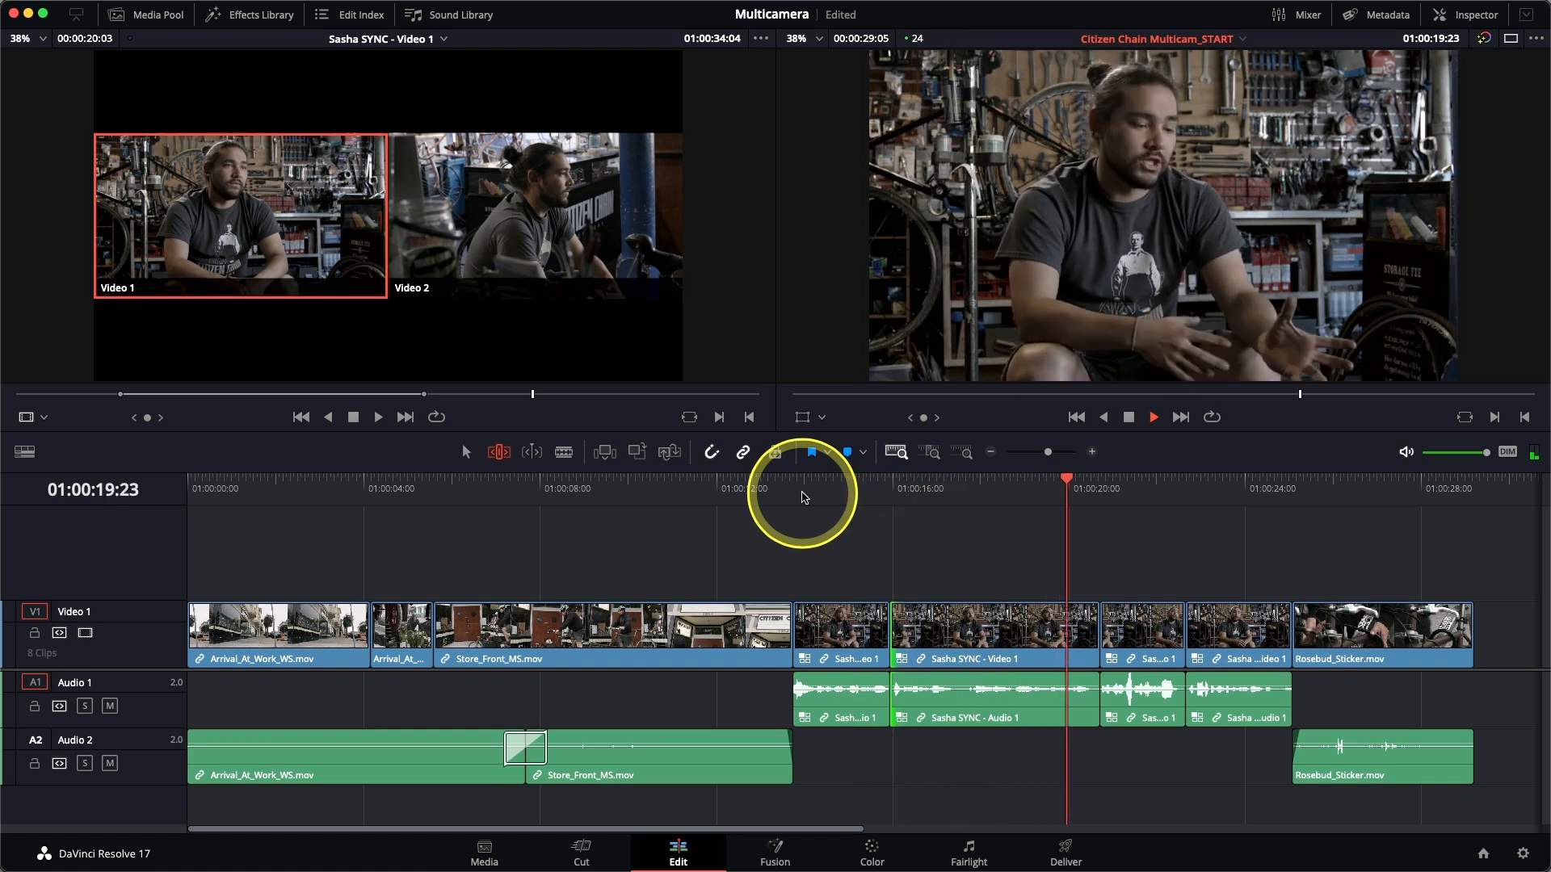
pyautogui.press('space')
pyautogui.moveTo(812, 497); pyautogui.dragTo(872, 502)
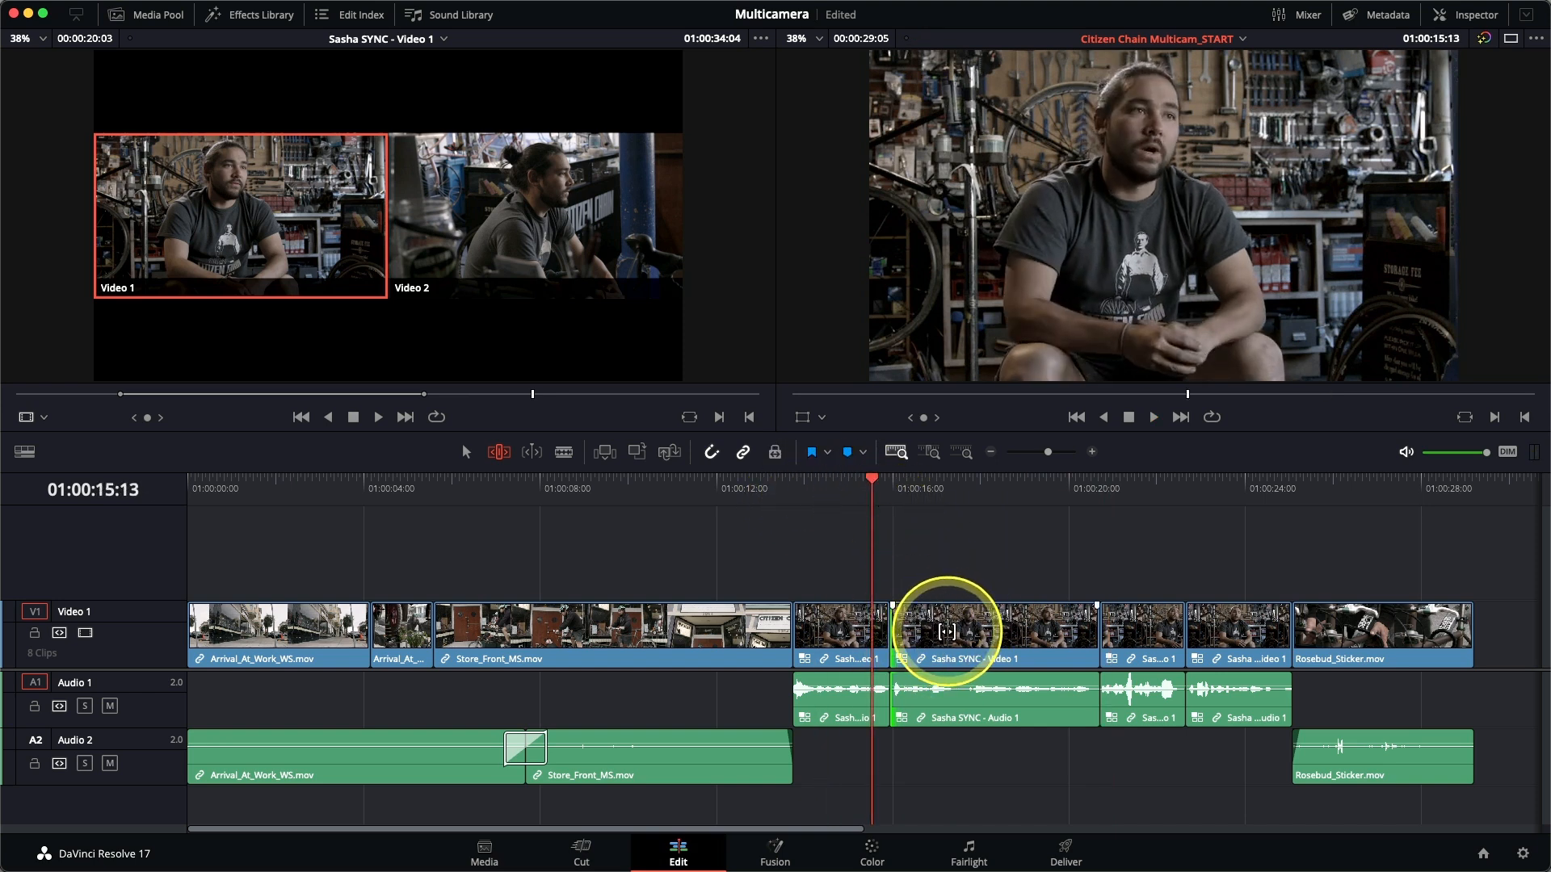
pyautogui.moveTo(894, 496); pyautogui.dragTo(911, 498)
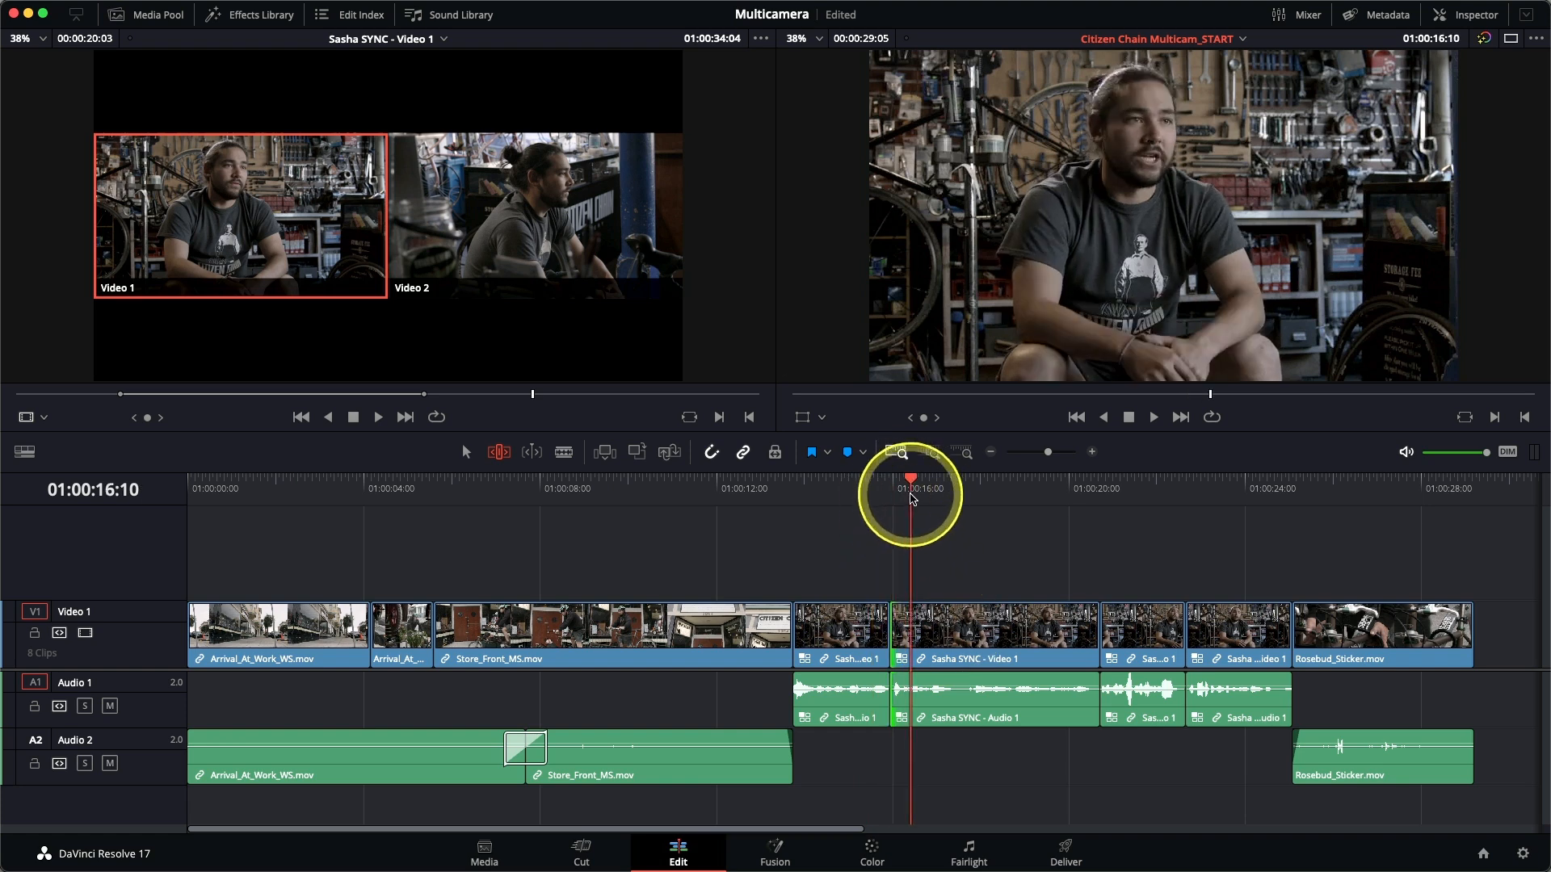
# Switch the second interview clip, after the 01:00:15:23 edit, to the Video 2 angle and play through the interview to review it.
pyautogui.rightClick(933, 632)
pyautogui.moveTo(1040, 574)
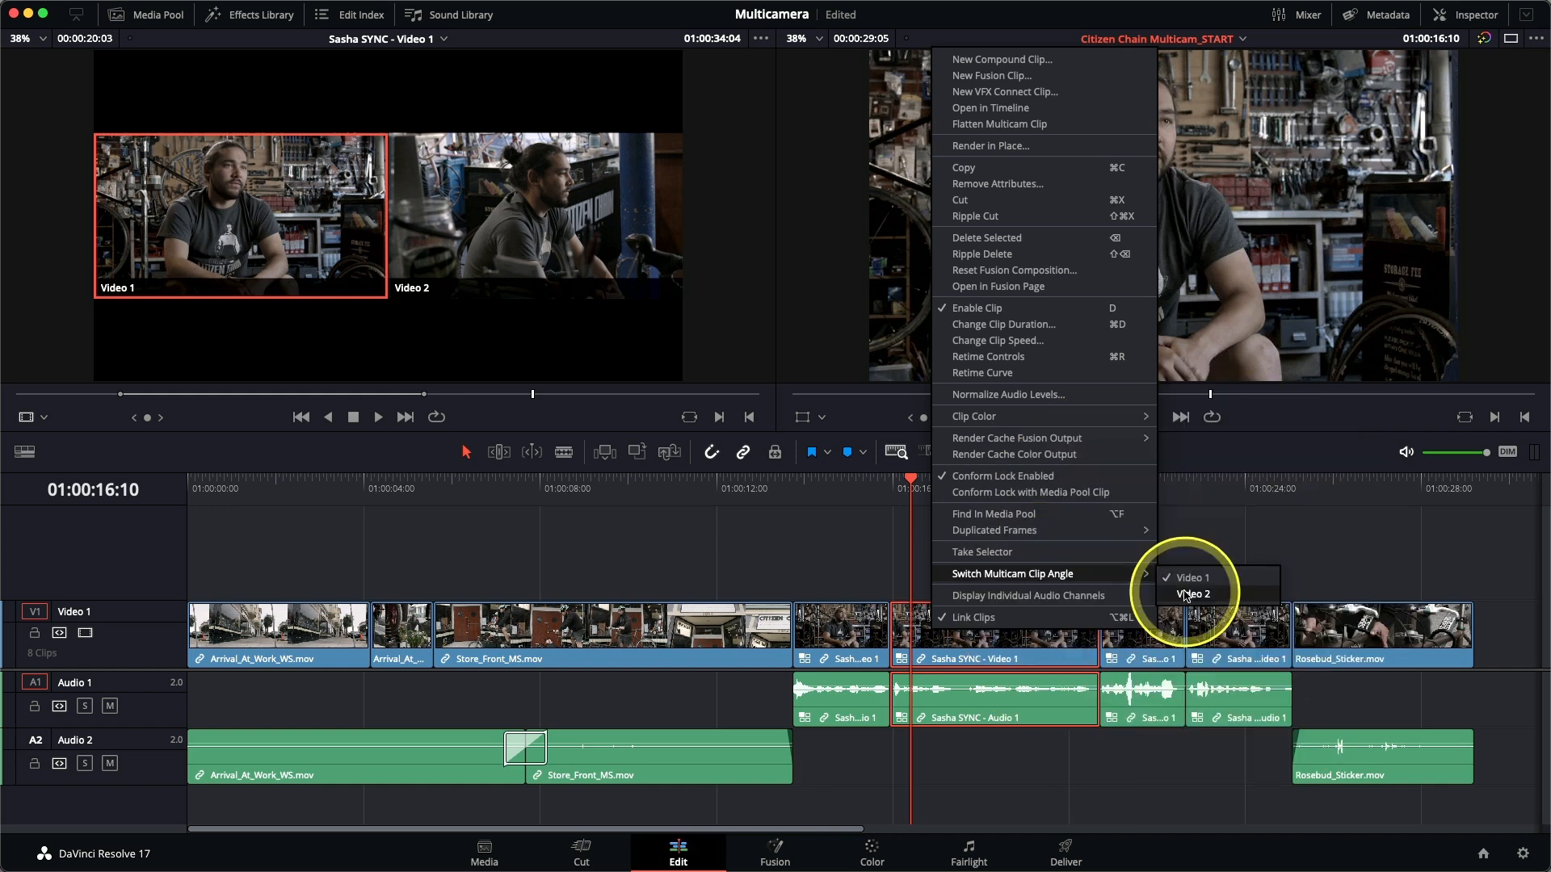
pyautogui.click(1184, 592)
pyautogui.click(829, 493)
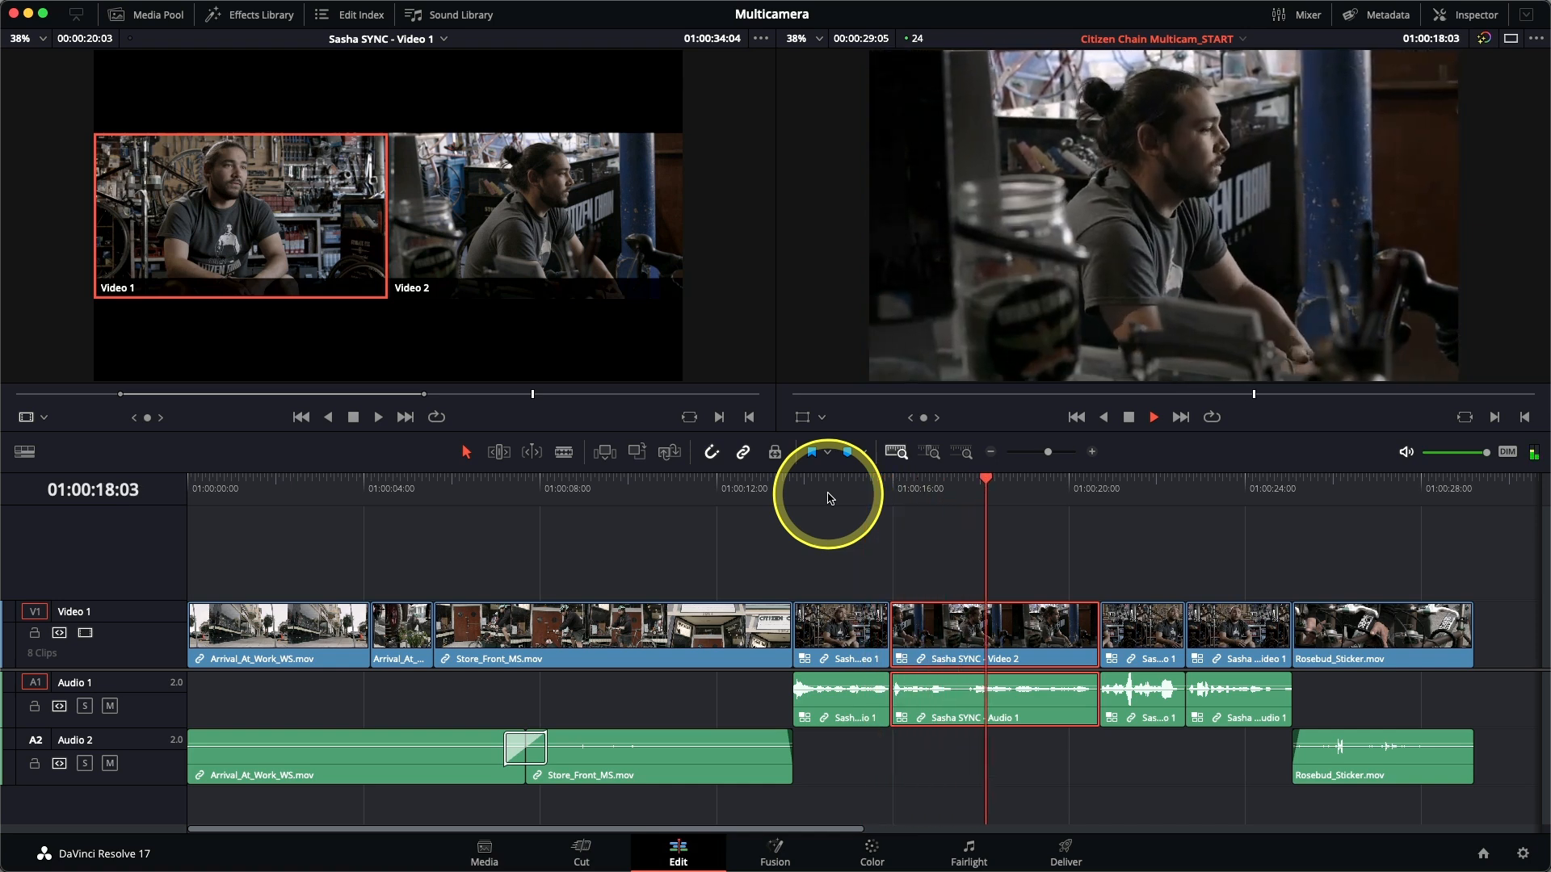
pyautogui.click(1045, 564)
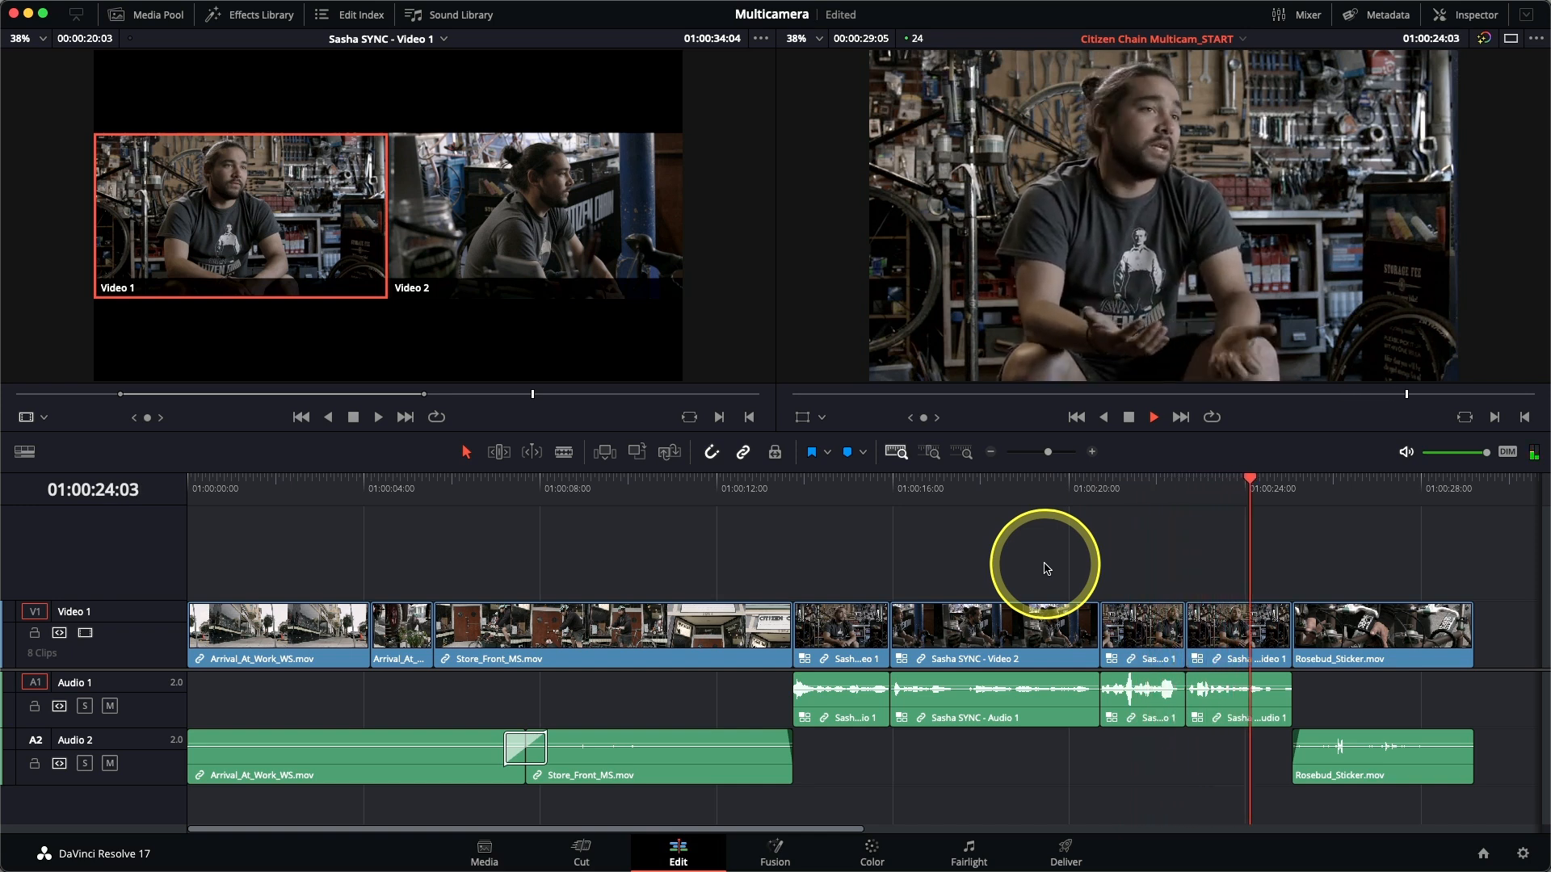
pyautogui.press('space')
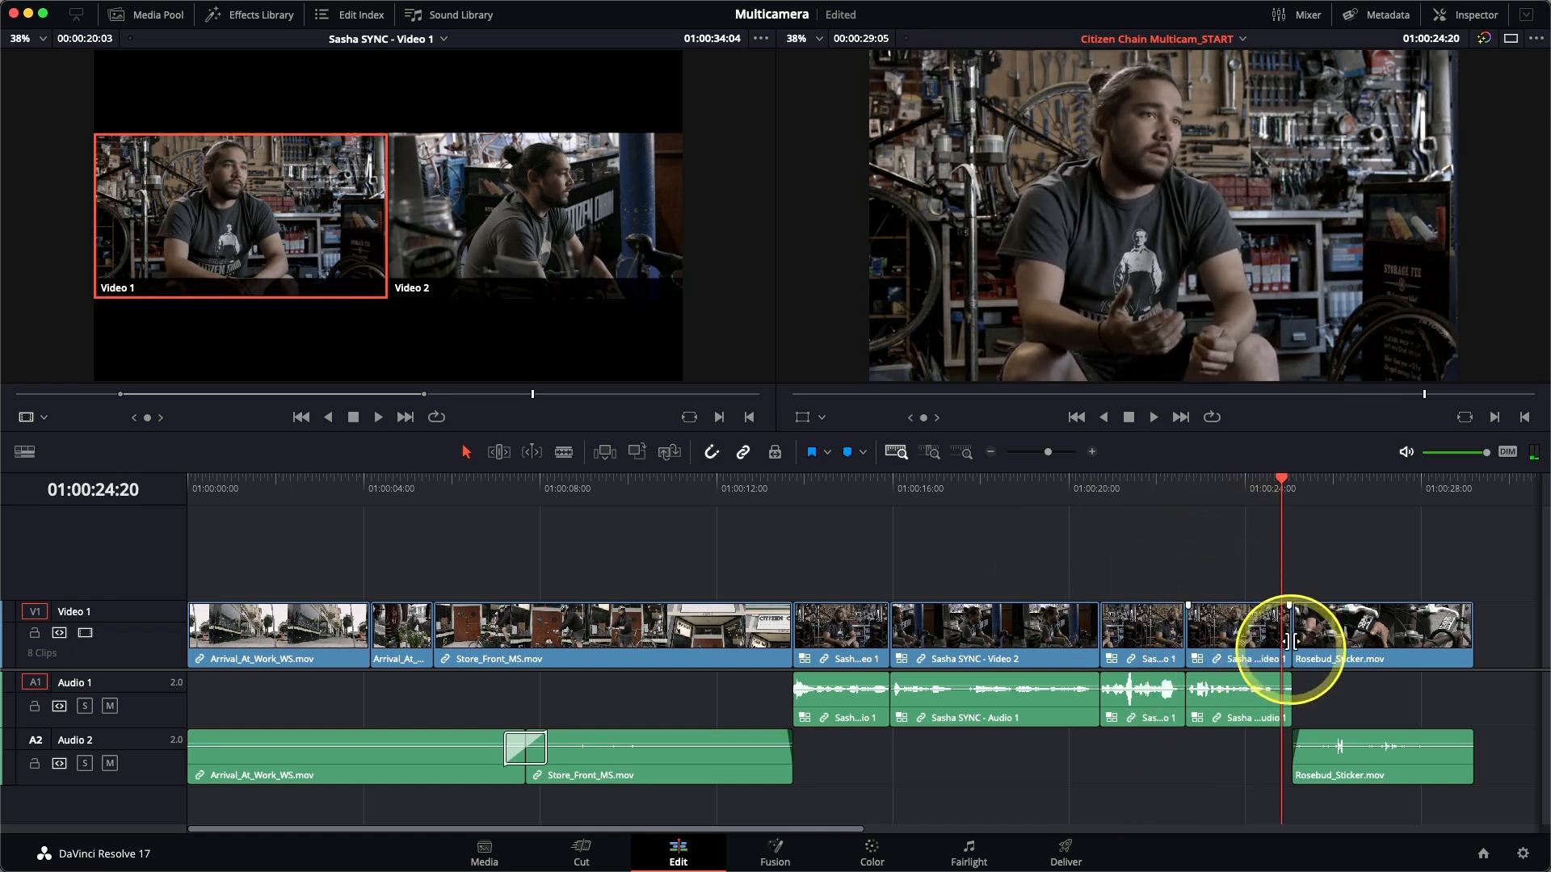
# Switch the last interview clip before Rosebud_Sticker.mov to the Video 2 angle and play across its cut.
pyautogui.rightClick(1232, 638)
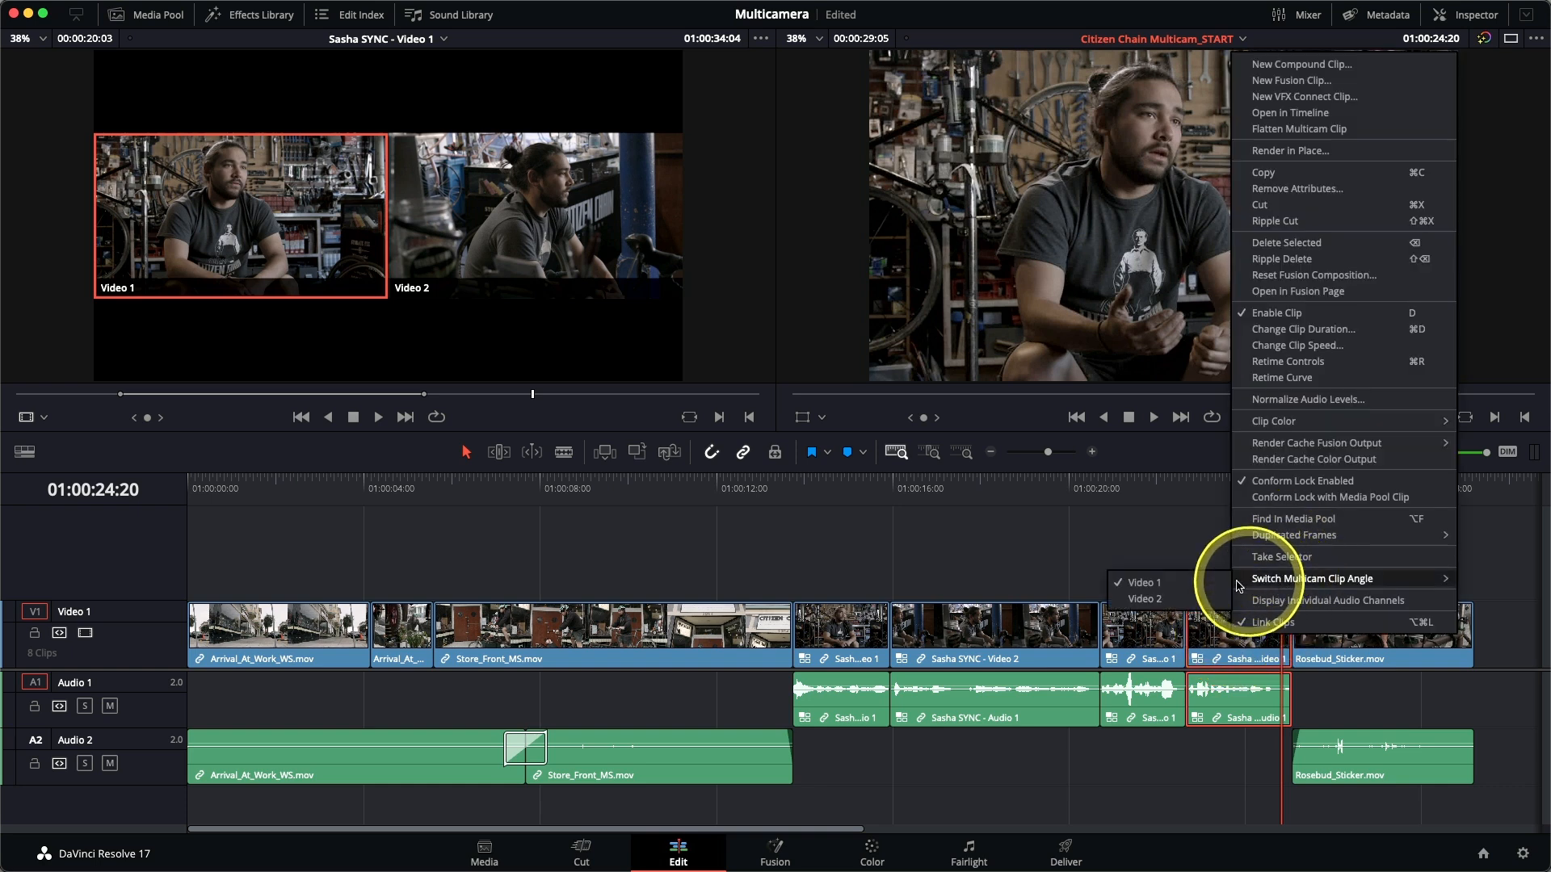
pyautogui.click(1147, 598)
pyautogui.click(1135, 489)
pyautogui.press('space')
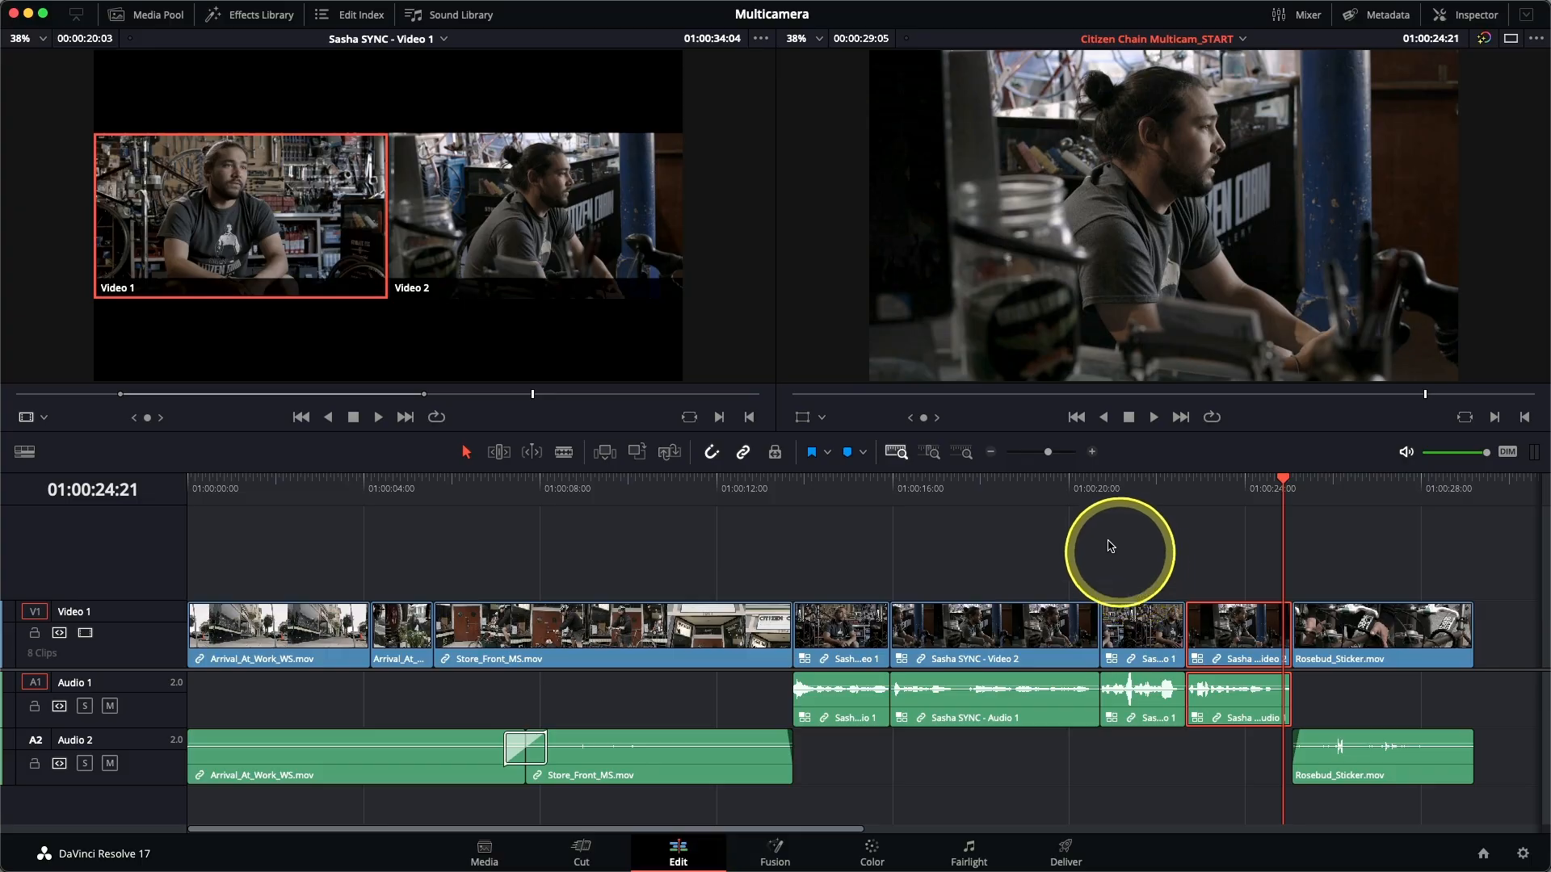
# Split the Video 2 interview clip at 01:00:19:08, switch the part after the split to the Video 1 angle, and preview the cut.
pyautogui.click(977, 491)
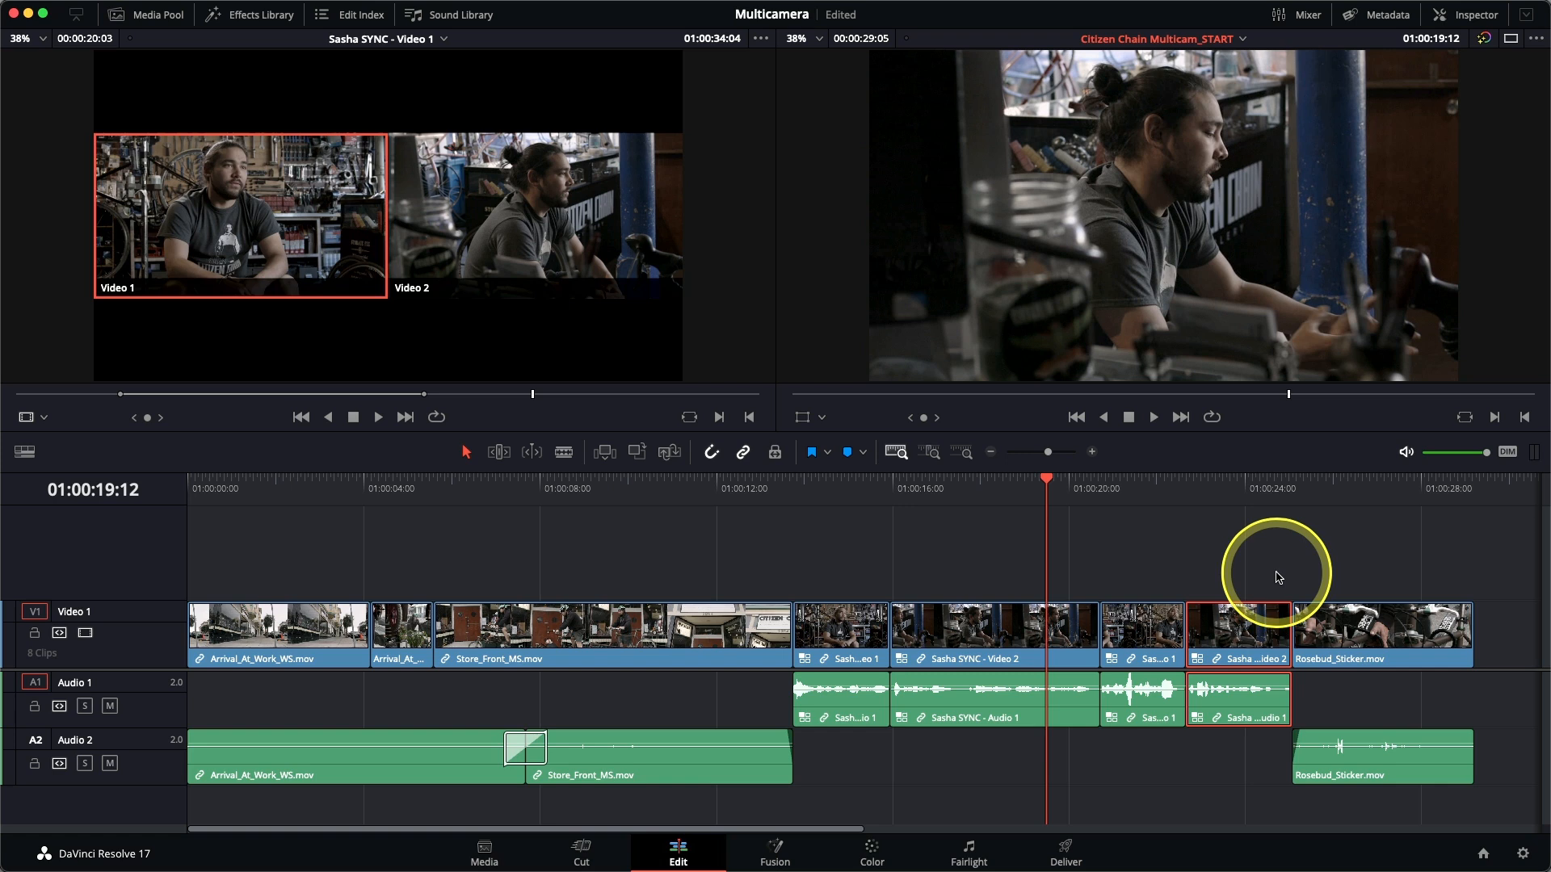
pyautogui.press('Left')
pyautogui.press('Left')
pyautogui.press('Left')
pyautogui.press('Left')
pyautogui.press('Left')
pyautogui.press('Right')
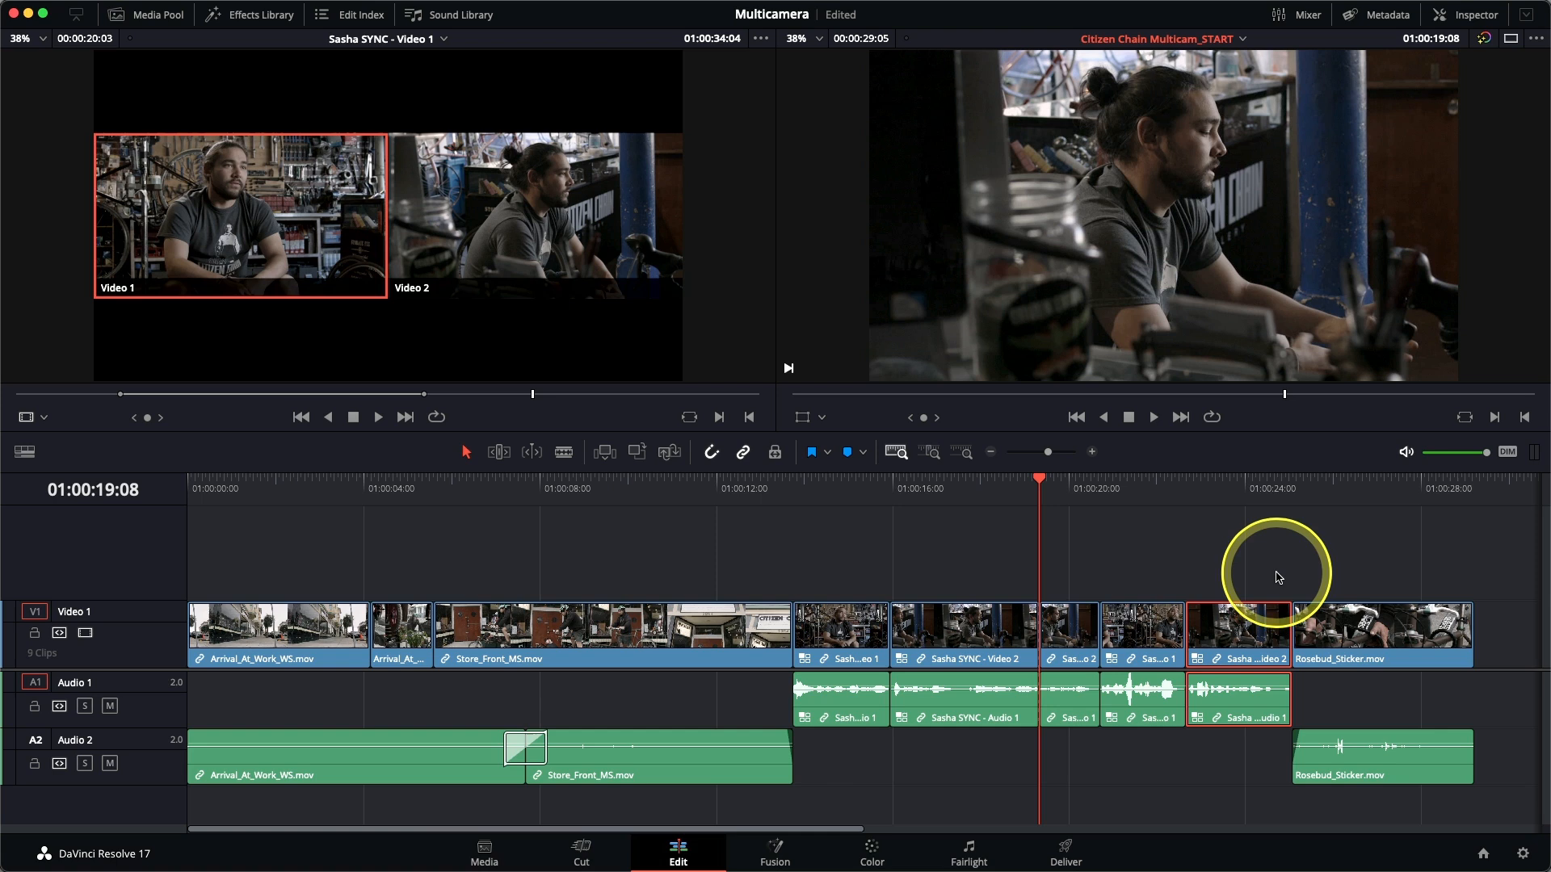
pyautogui.rightClick(1061, 619)
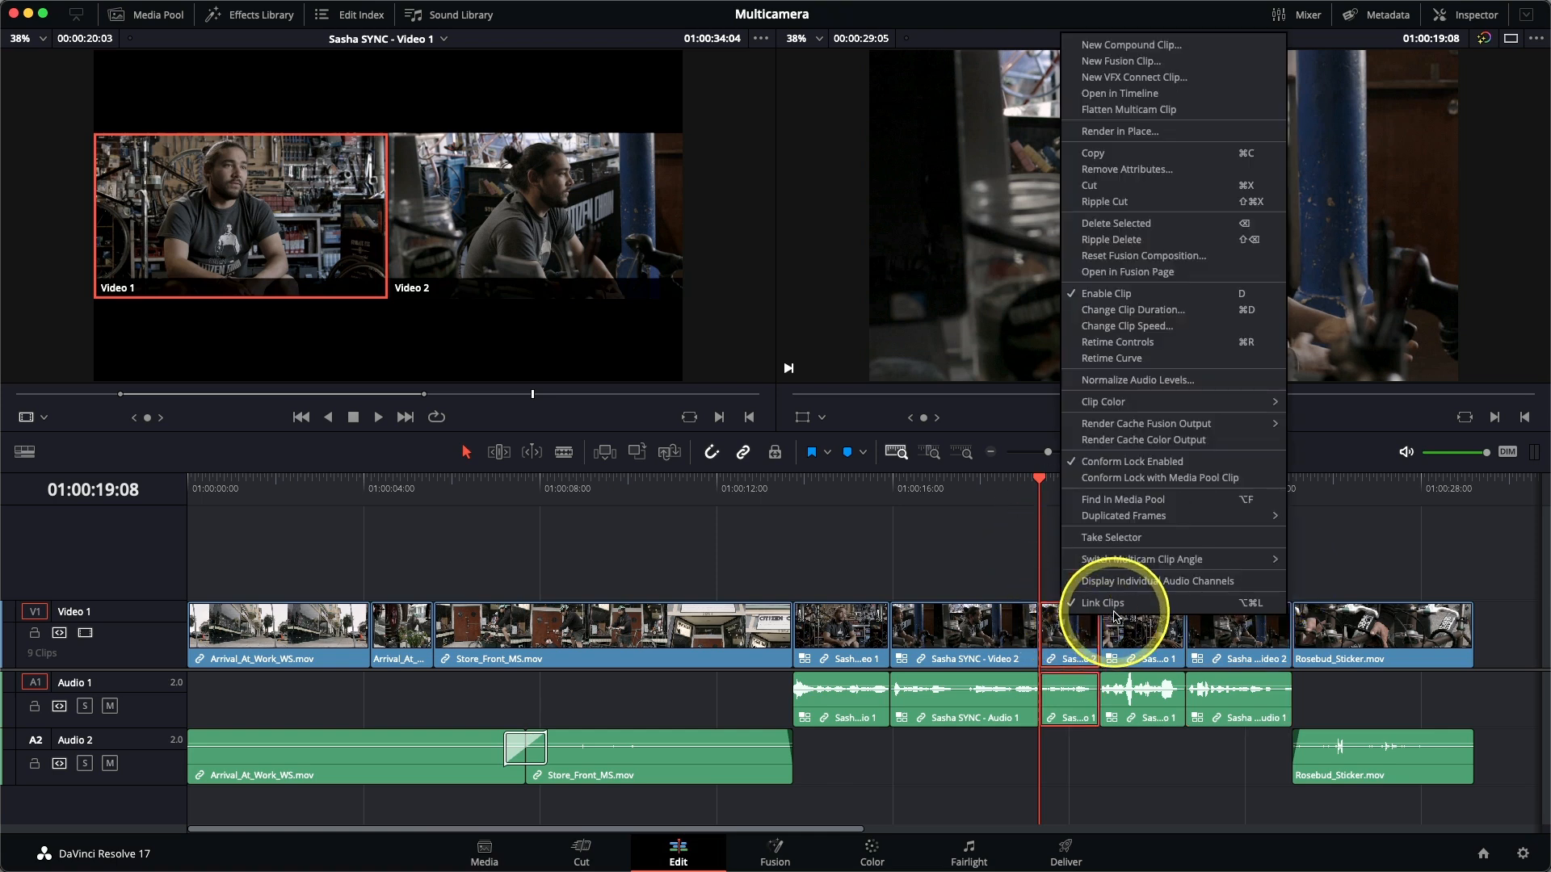
pyautogui.moveTo(1127, 559)
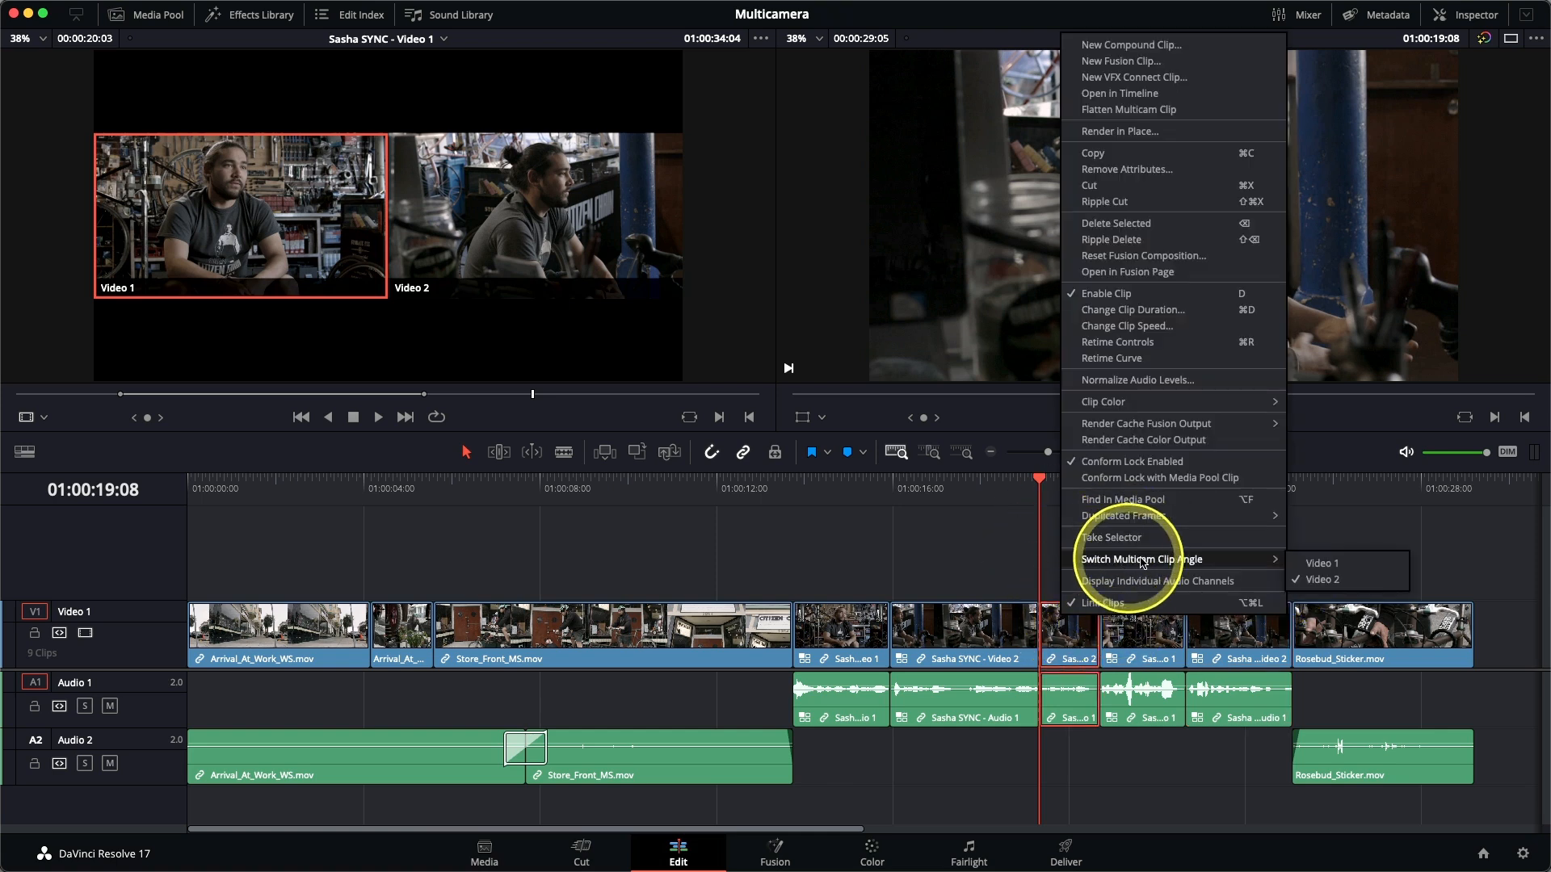
pyautogui.click(1333, 565)
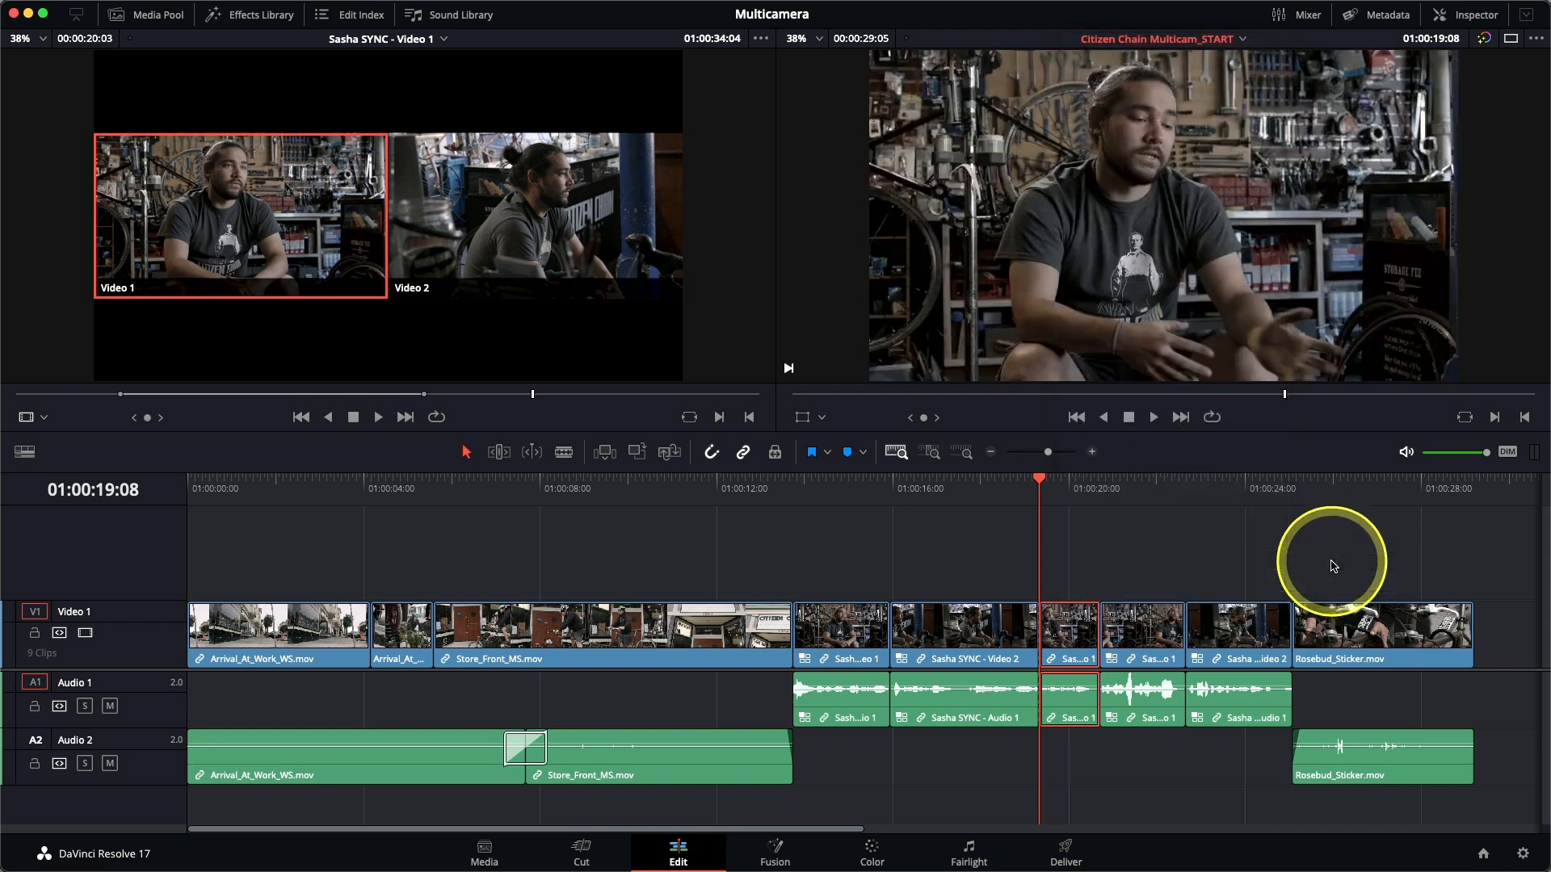
pyautogui.click(1016, 493)
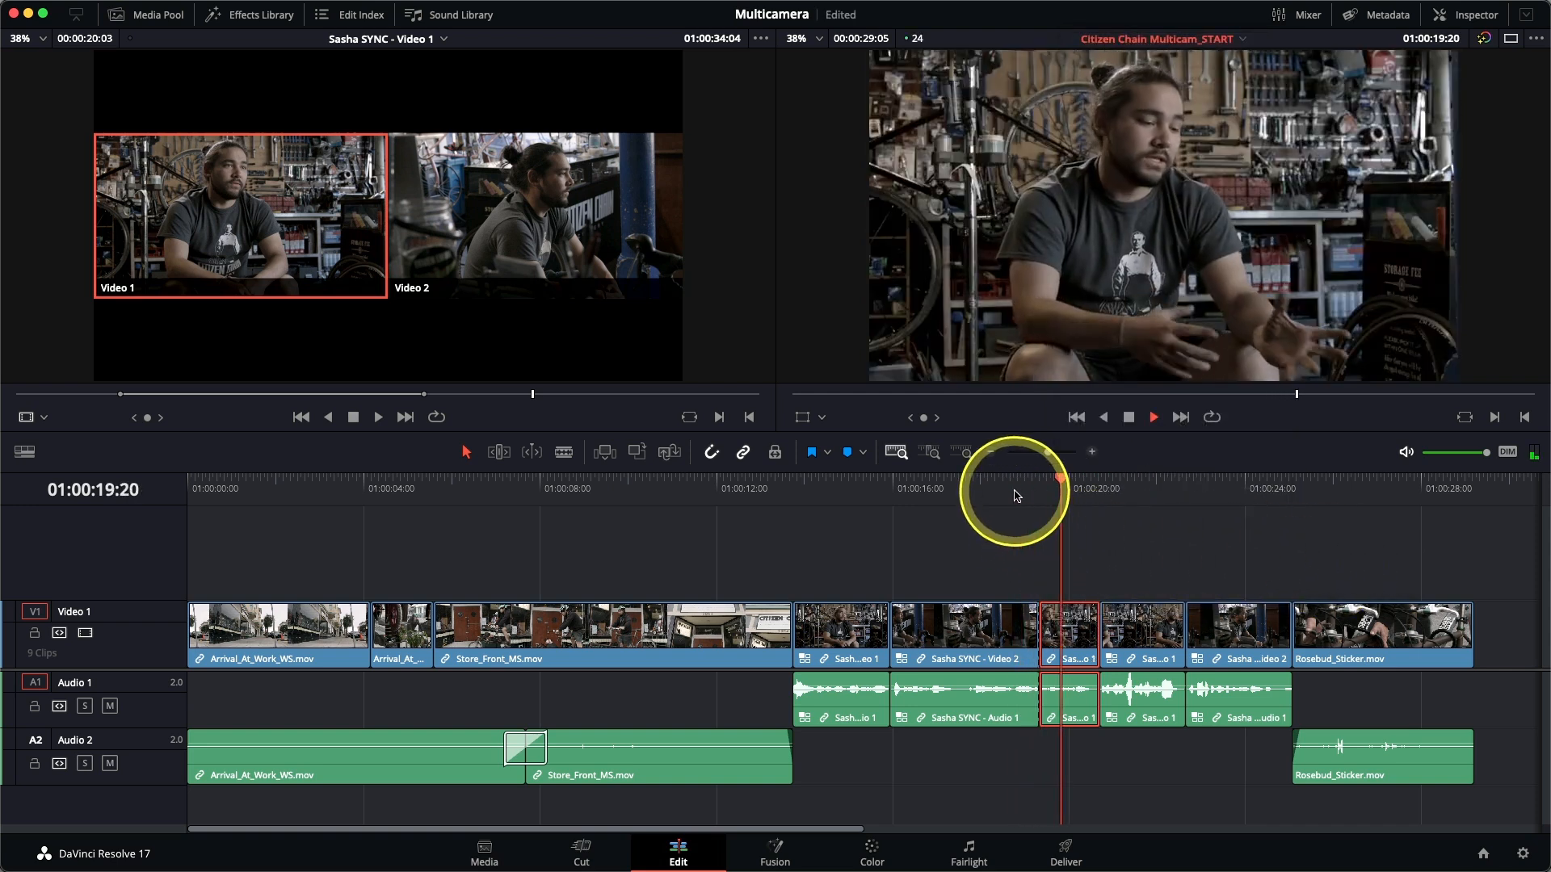
pyautogui.press('space')
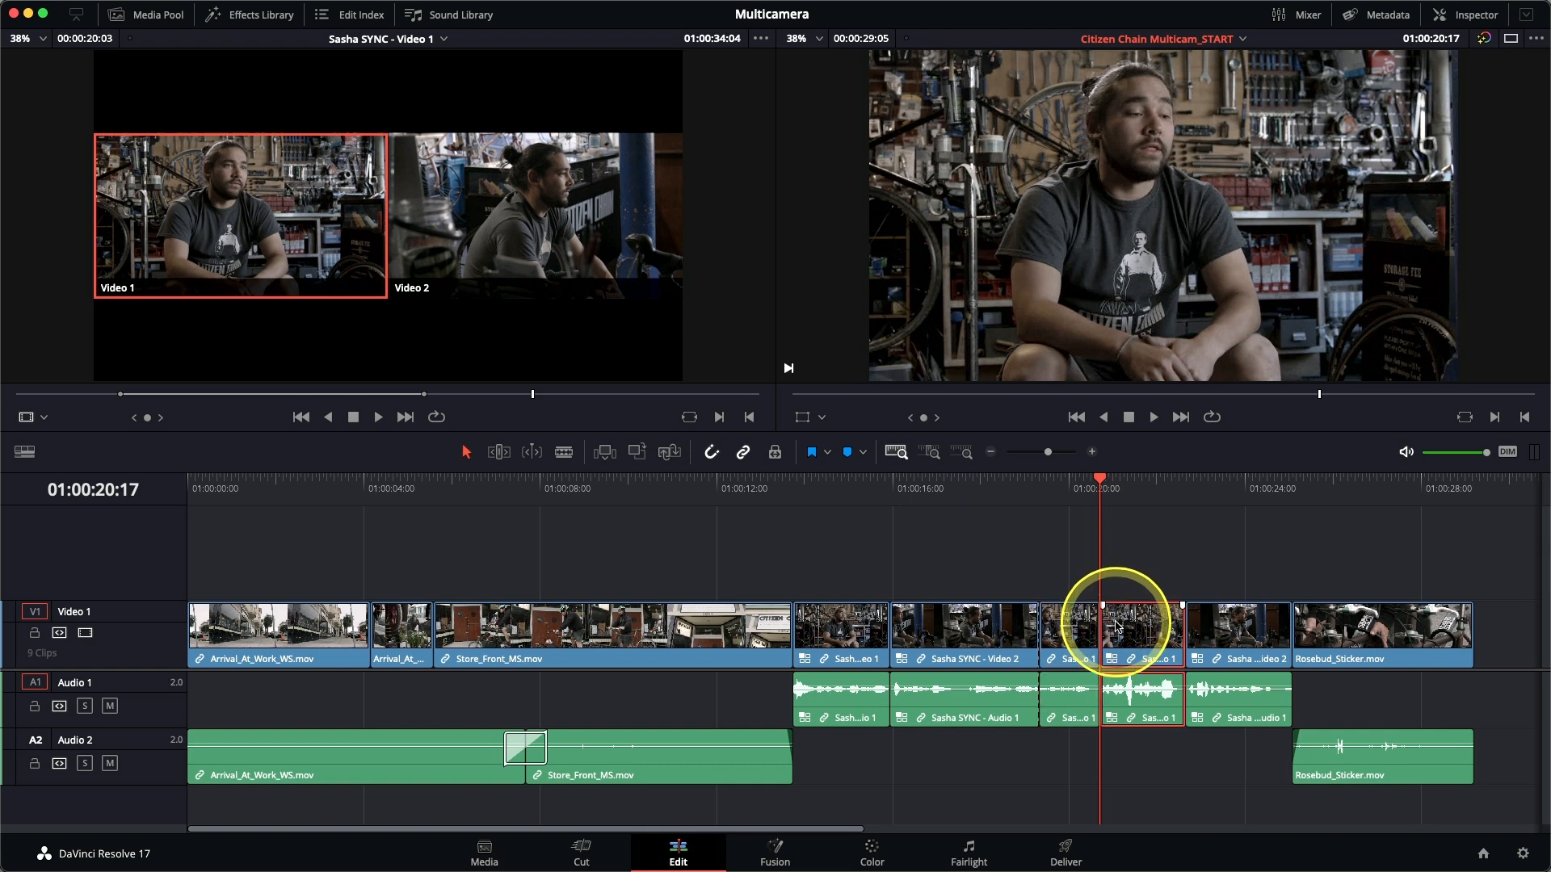
# Switch the interview clip starting at 01:00:20:17 to the Video 2 angle and play across its cuts.
pyautogui.rightClick(1116, 626)
pyautogui.moveTo(1184, 566)
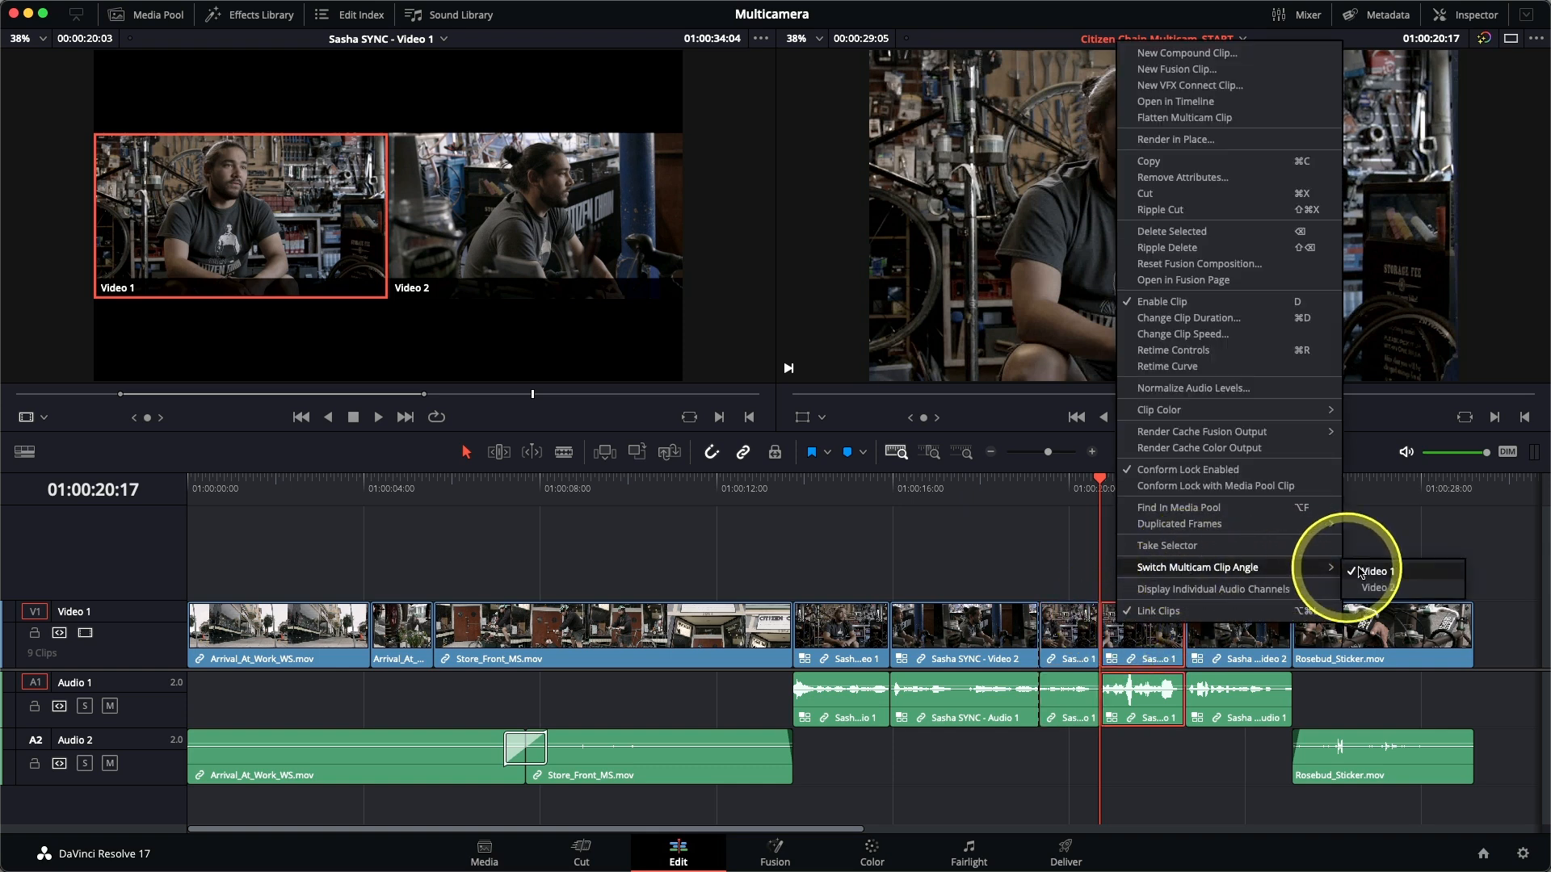
pyautogui.click(1378, 588)
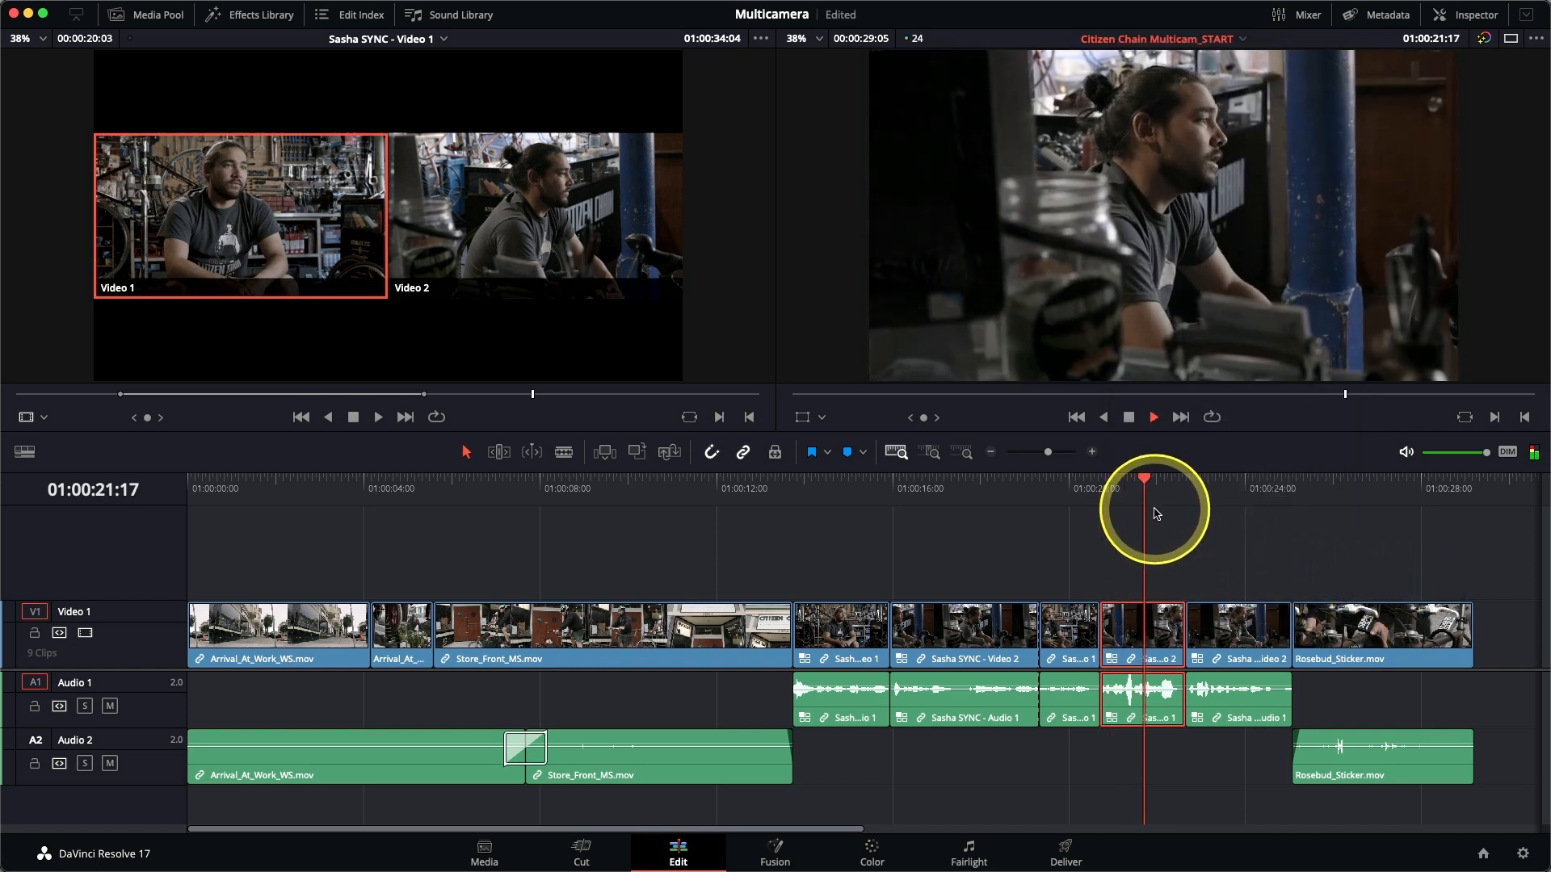
pyautogui.press('space')
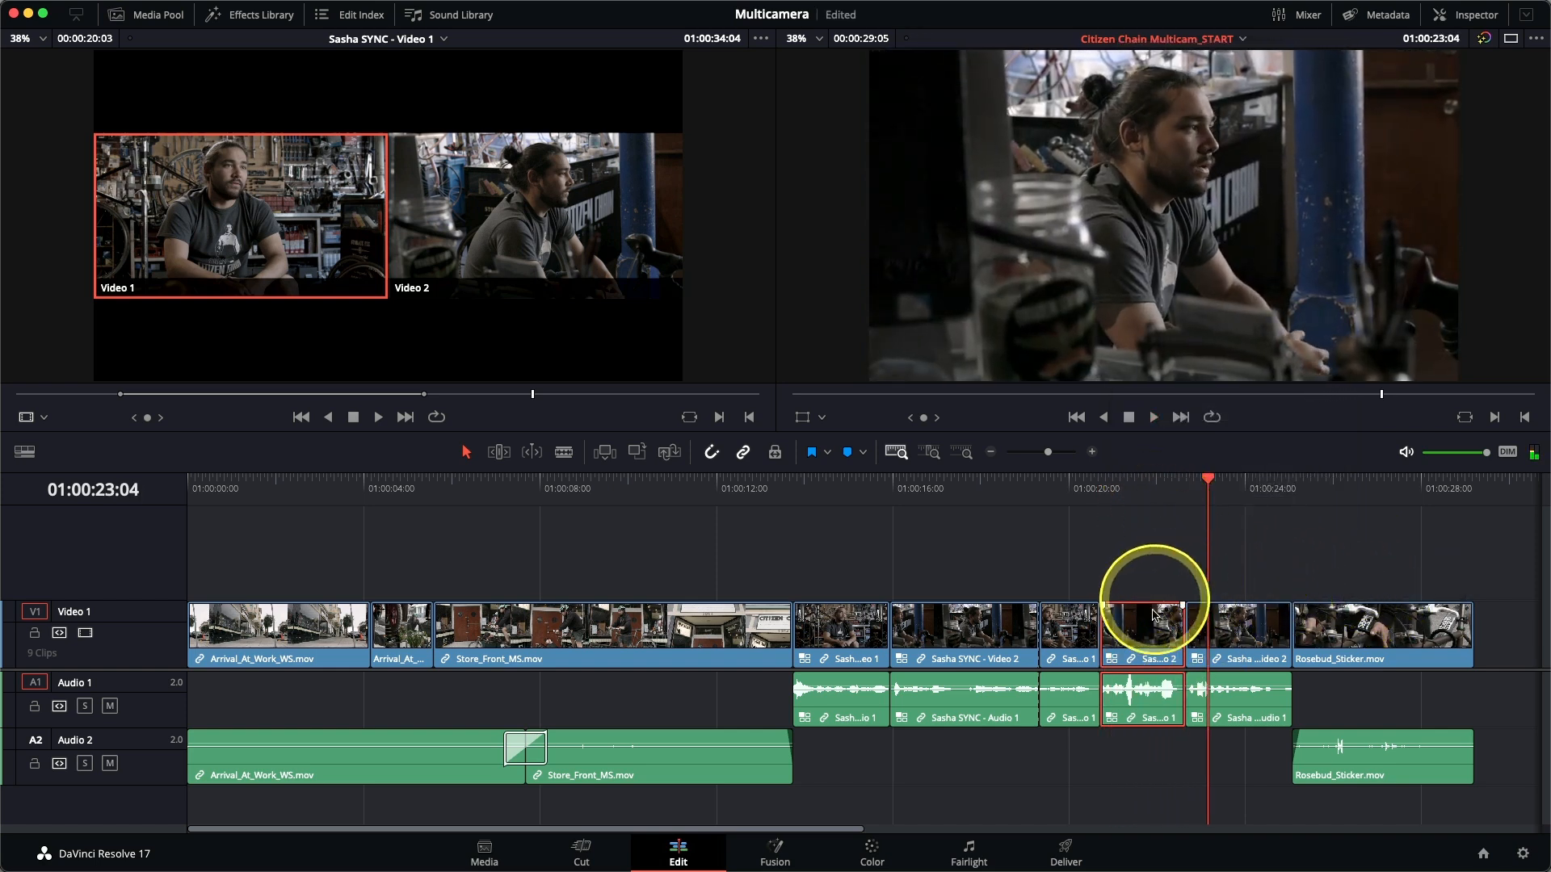
# Switch the last interview clip back to the Video 1 angle and play the whole interview from 01:00:13:18.
pyautogui.rightClick(1245, 635)
pyautogui.moveTo(1293, 573)
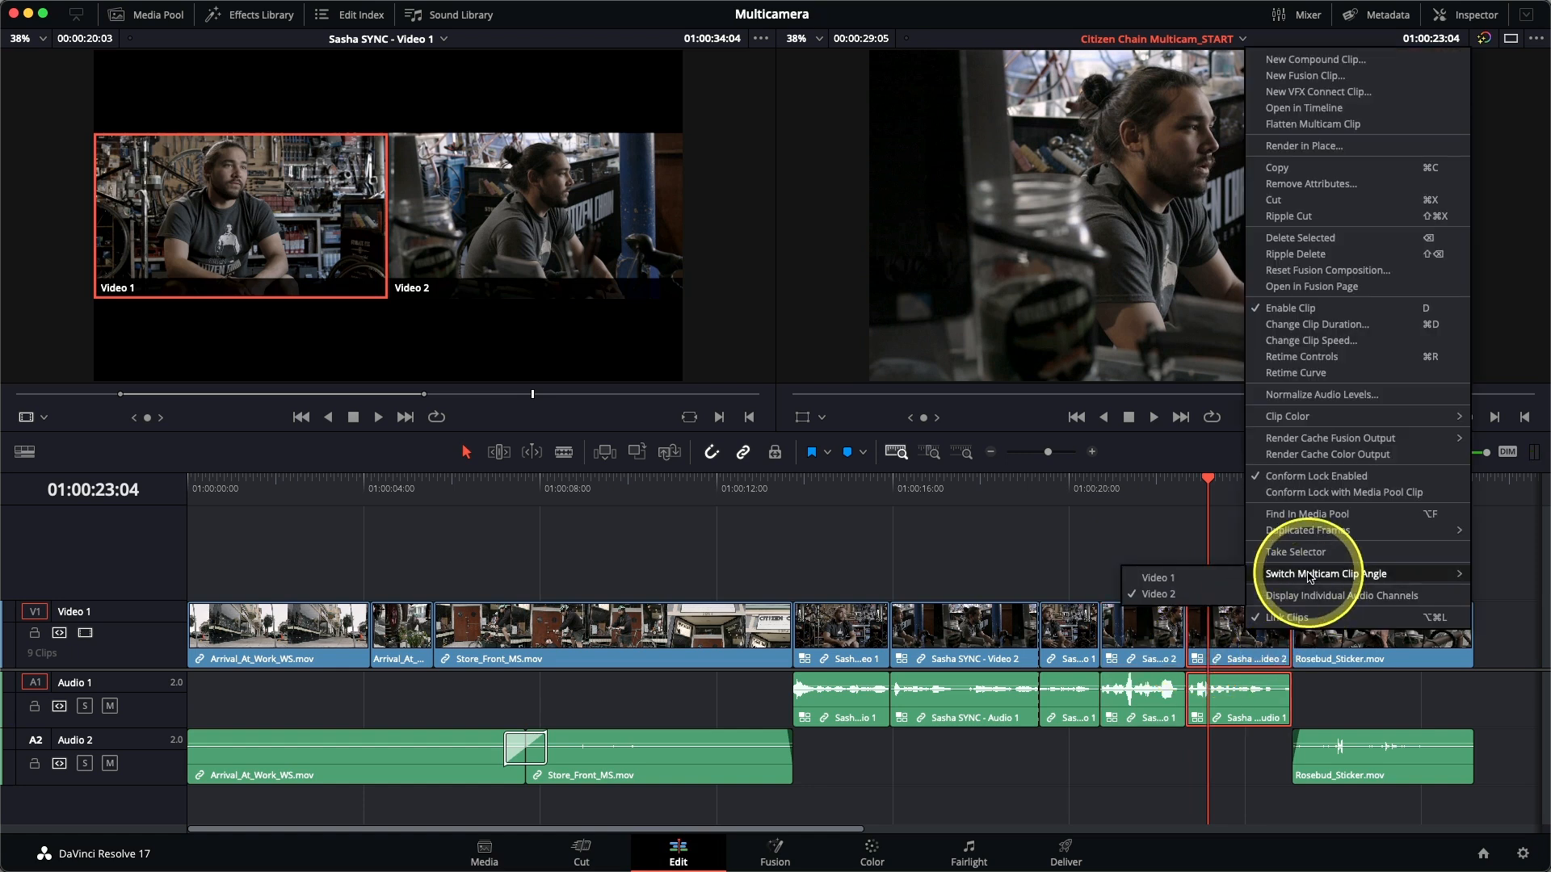
pyautogui.click(1175, 578)
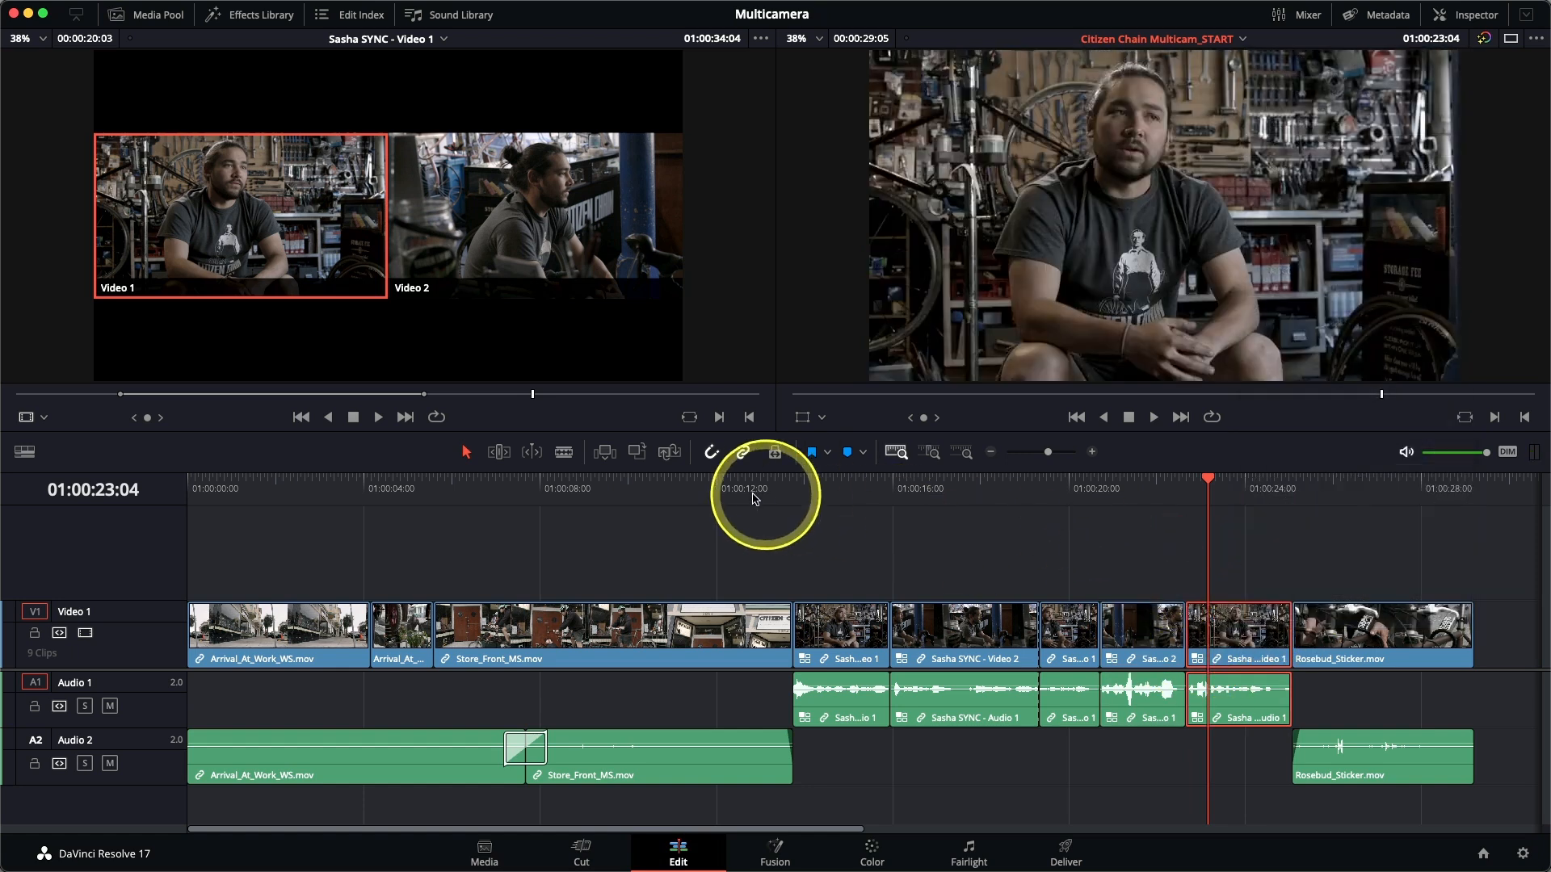
pyautogui.click(795, 492)
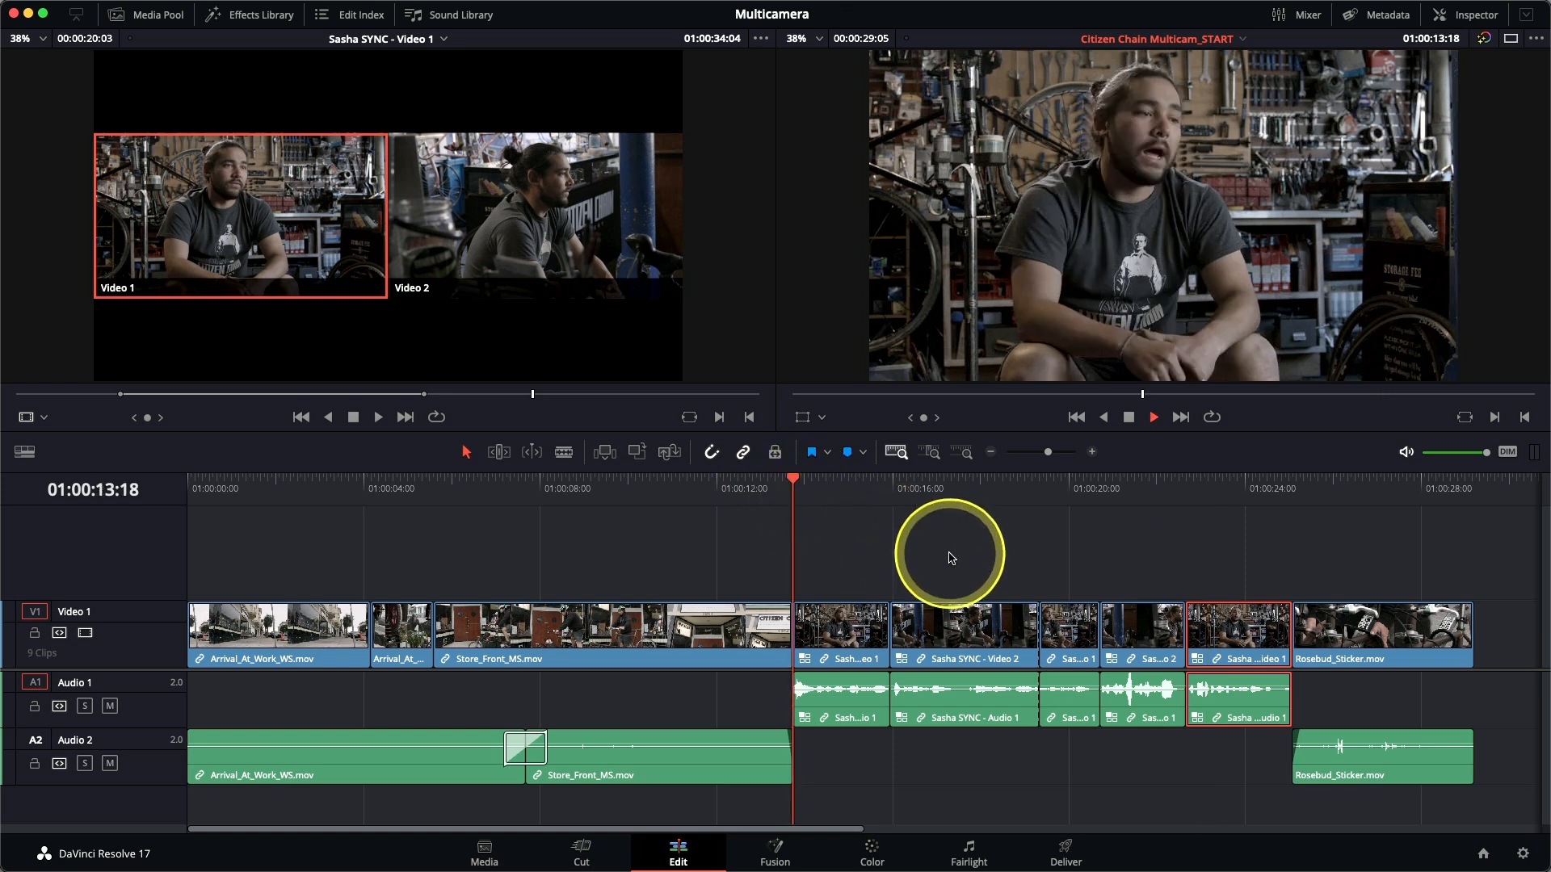
pyautogui.press('space')
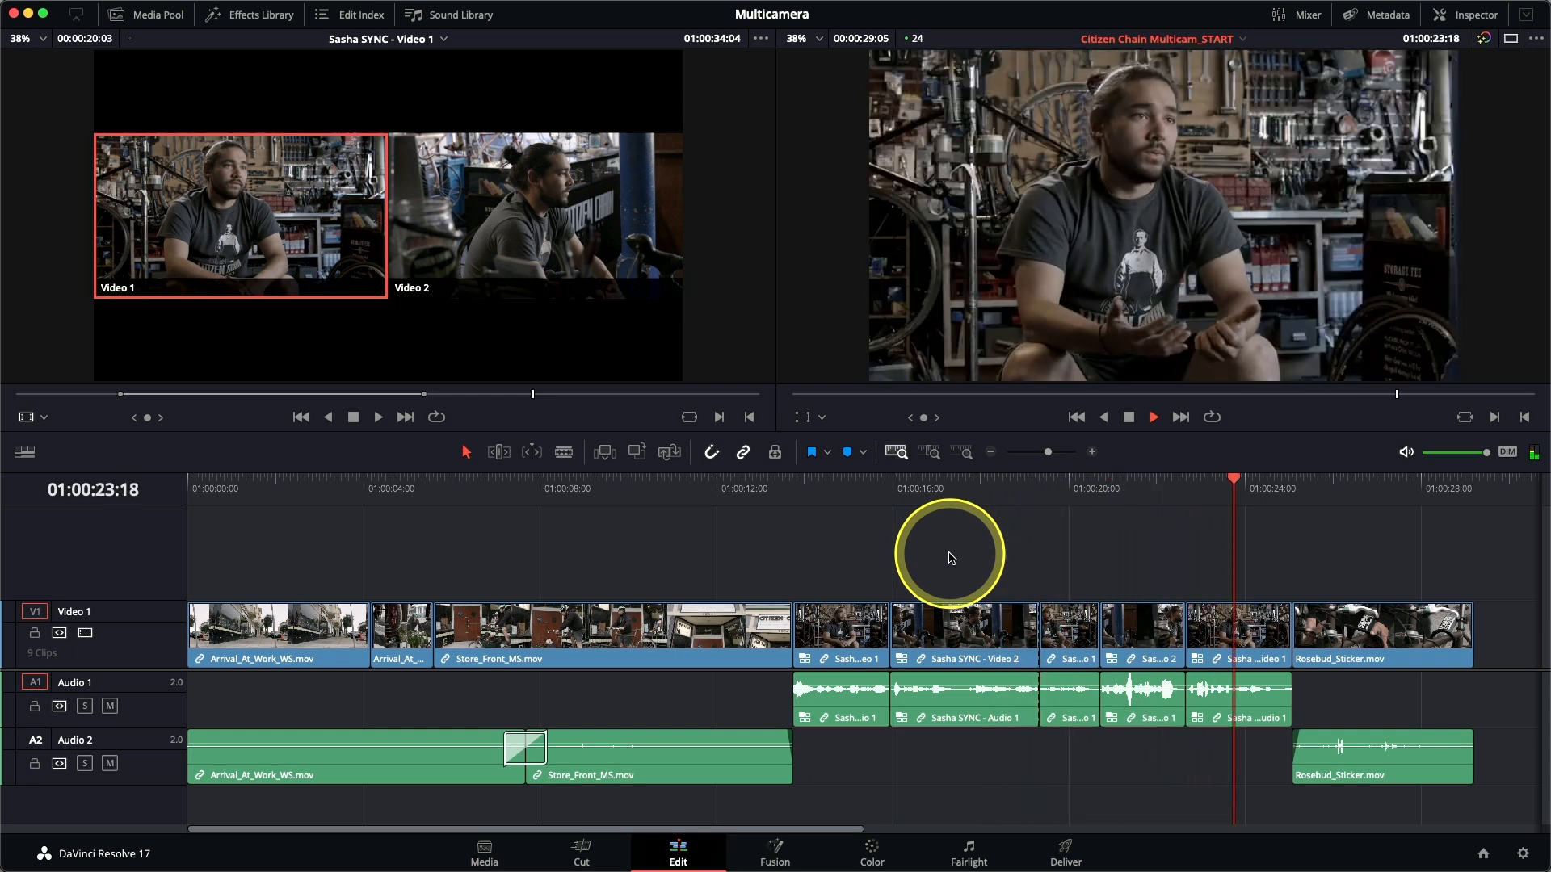
pyautogui.press('space')
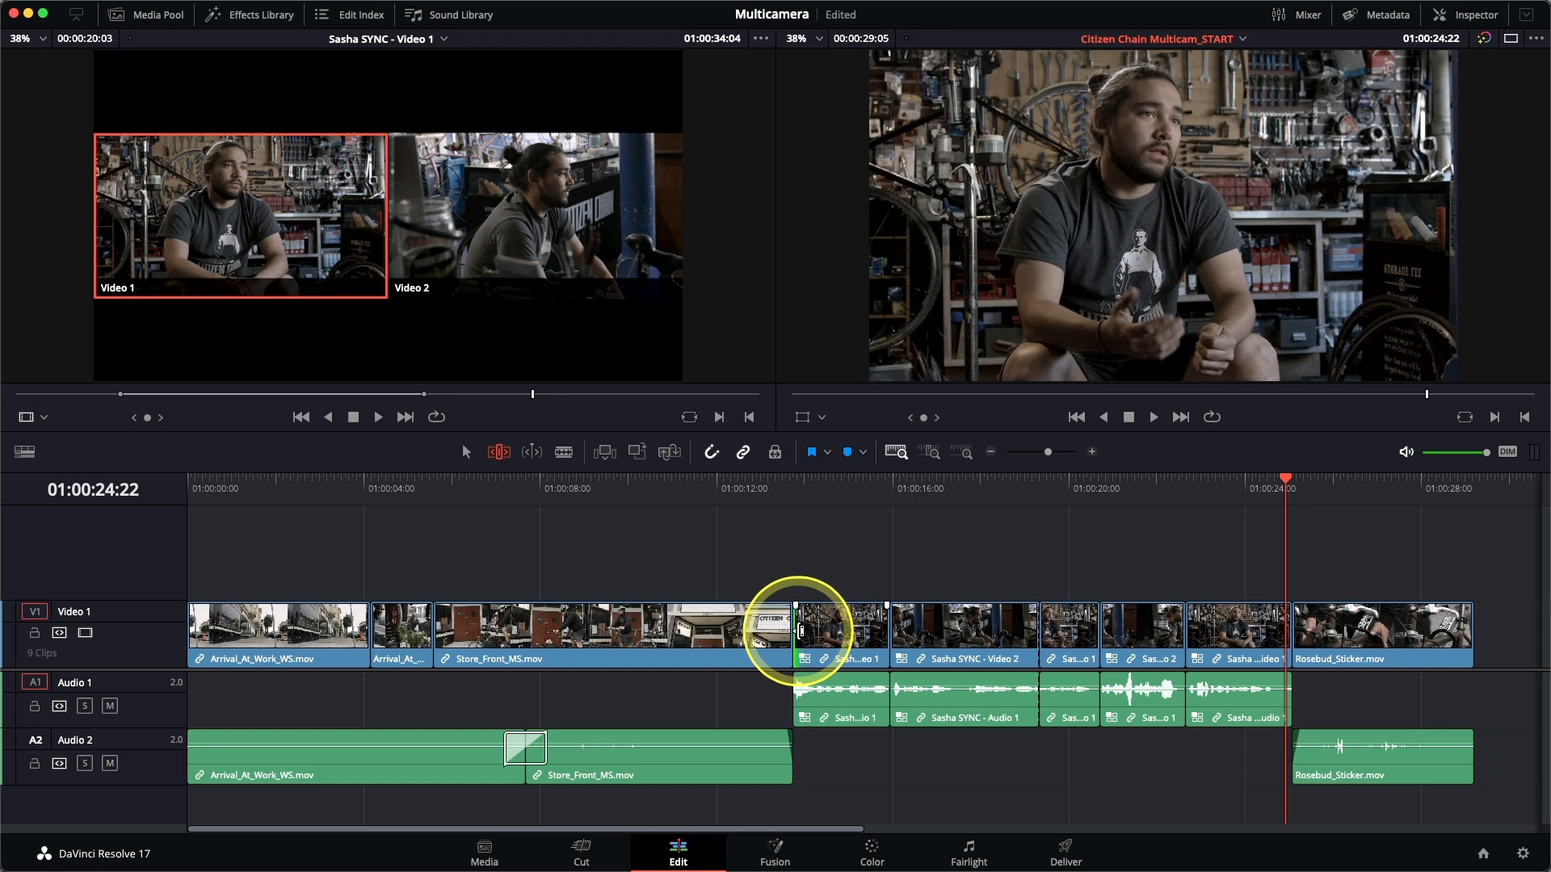
# Ripple trim only the interview's video, 23 frames at its start and 27 at its end, to overlap neighbouring shots with its audio, and review.
pyautogui.moveTo(800, 630)
pyautogui.mouseDown()
pyautogui.moveTo(850, 631)
pyautogui.moveTo(828, 642)
pyautogui.mouseUp()
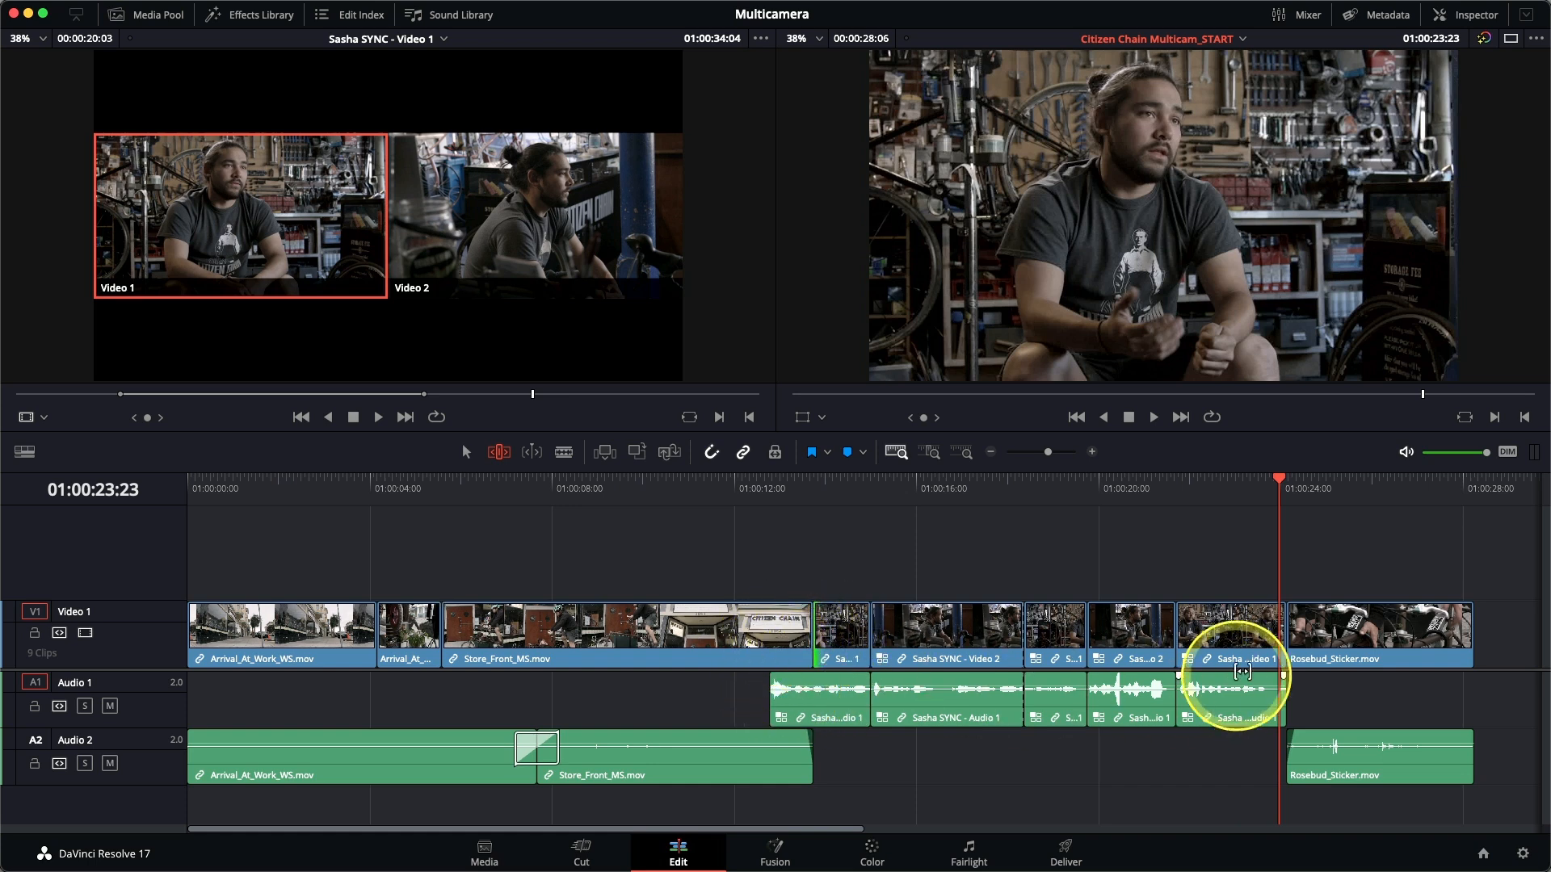
pyautogui.moveTo(1276, 635); pyautogui.dragTo(1228, 635)
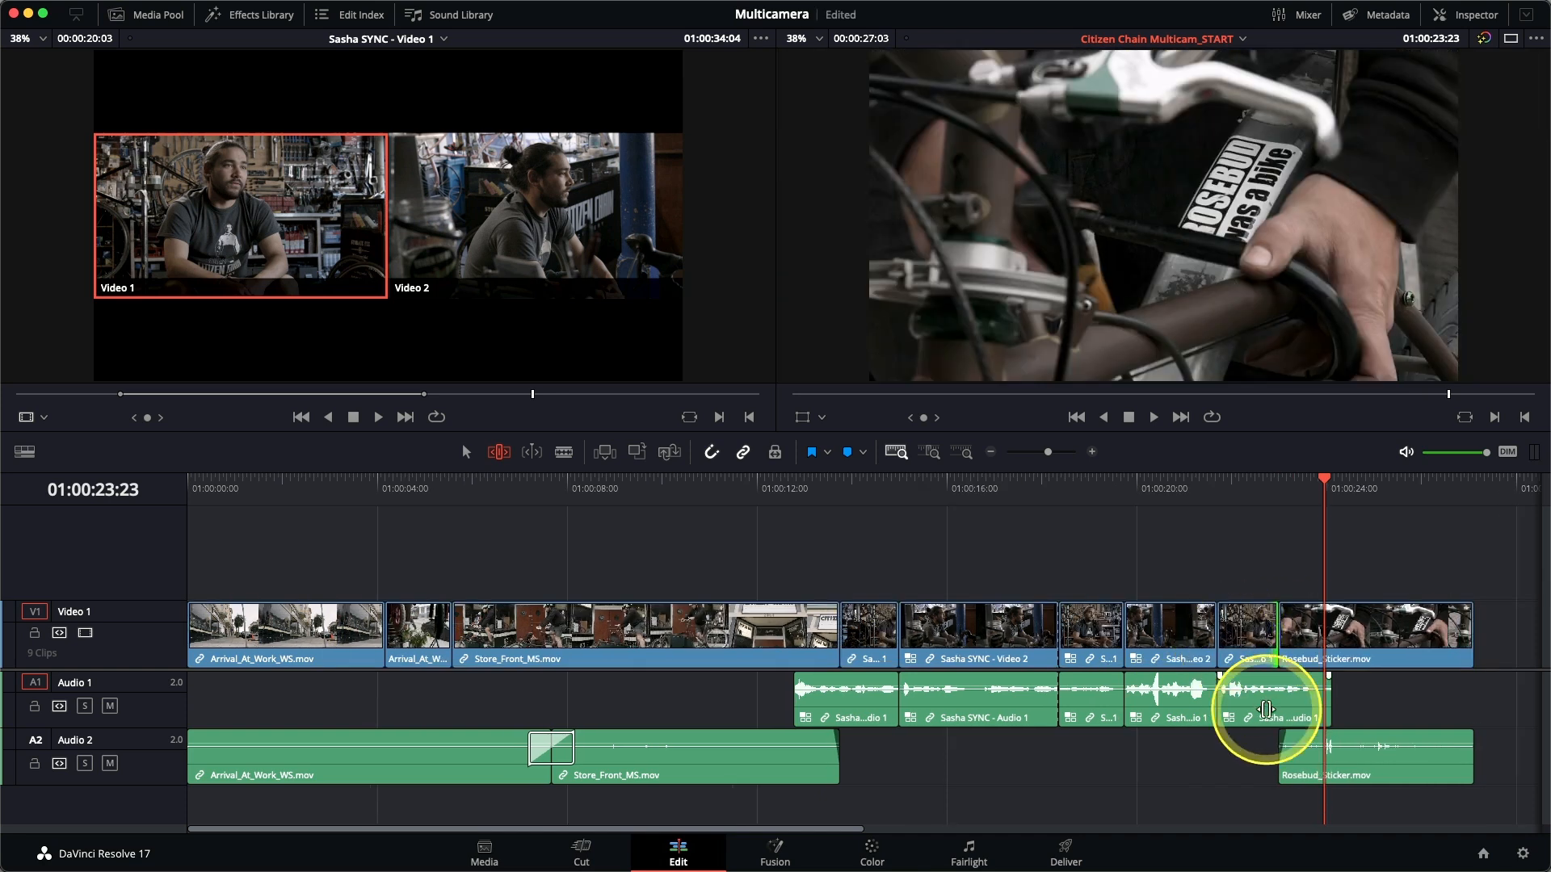
pyautogui.click(759, 497)
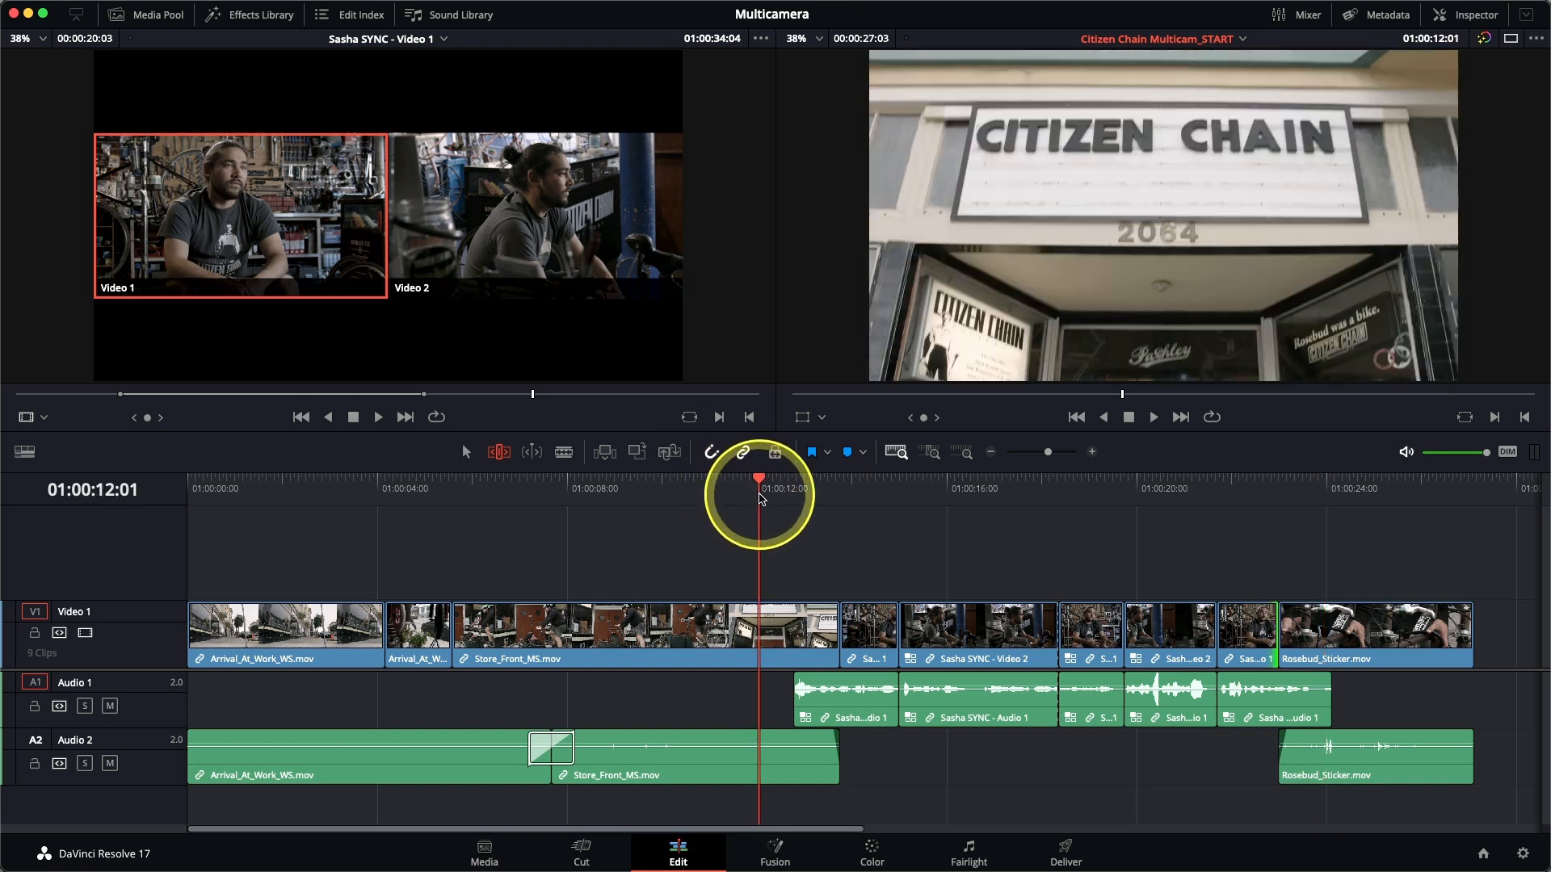
pyautogui.press('space')
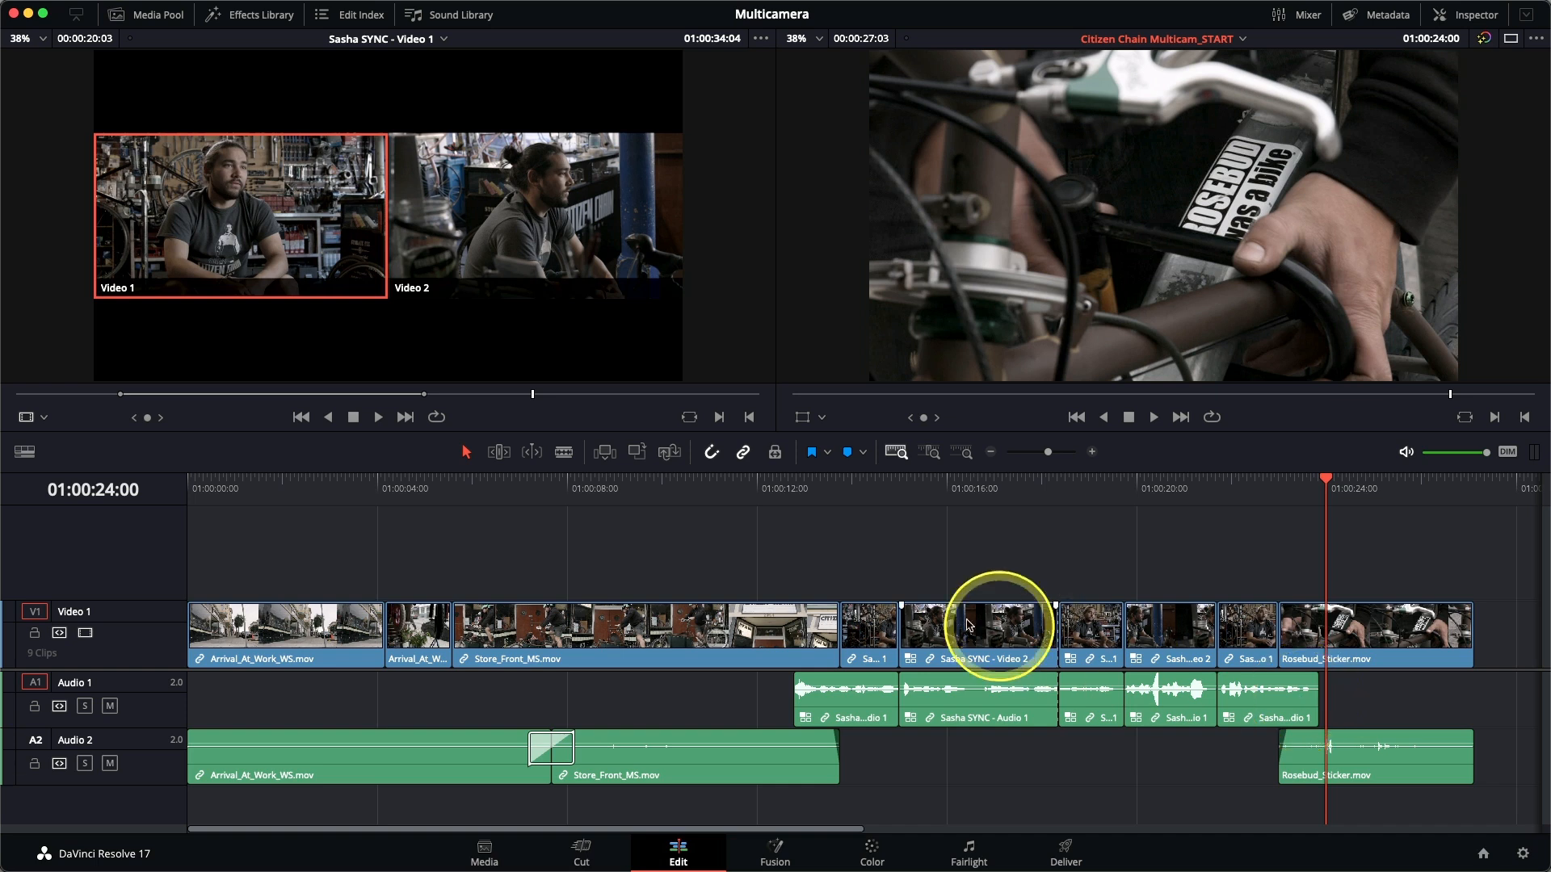
# Flatten all the Sasha SYNC multicam clips in the timeline and play back the interview section.
pyautogui.moveTo(859, 575); pyautogui.dragTo(1248, 824)
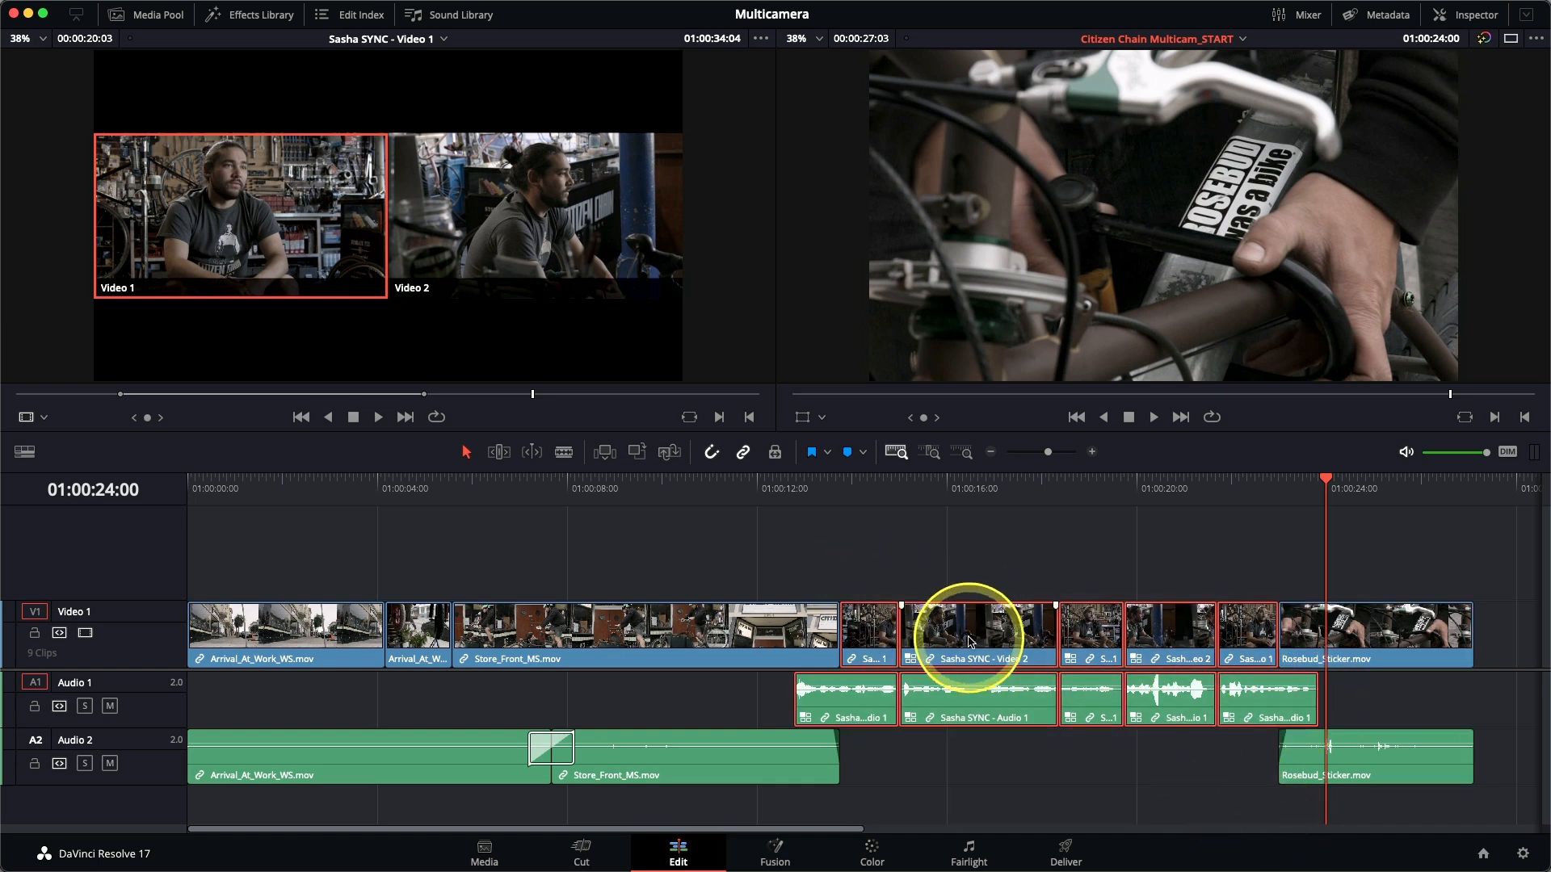
pyautogui.rightClick(936, 632)
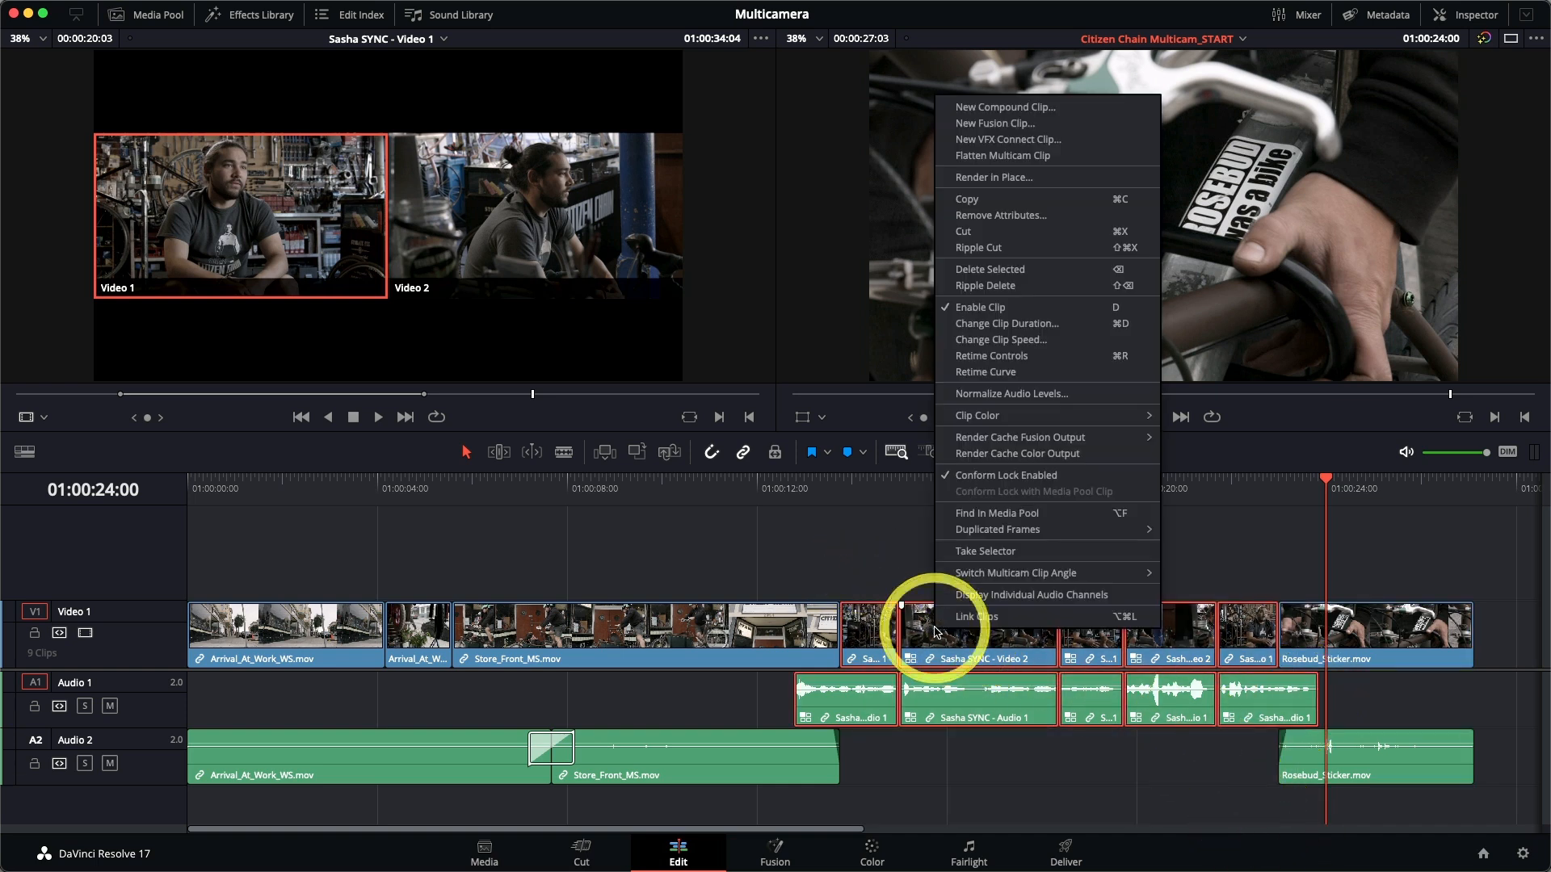
pyautogui.click(995, 155)
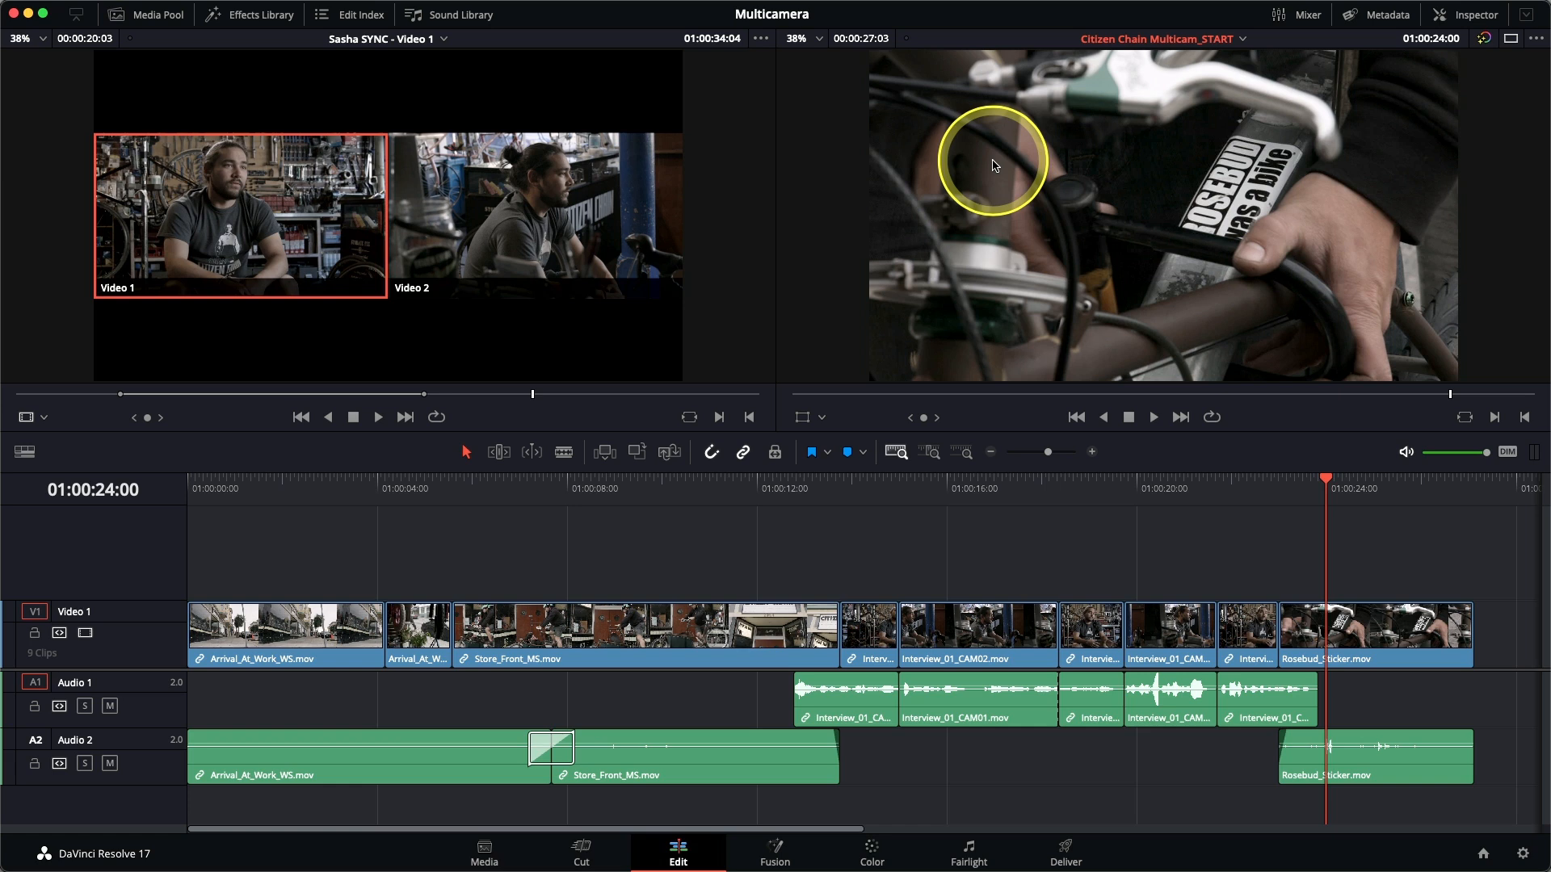
pyautogui.click(777, 489)
pyautogui.press('space')
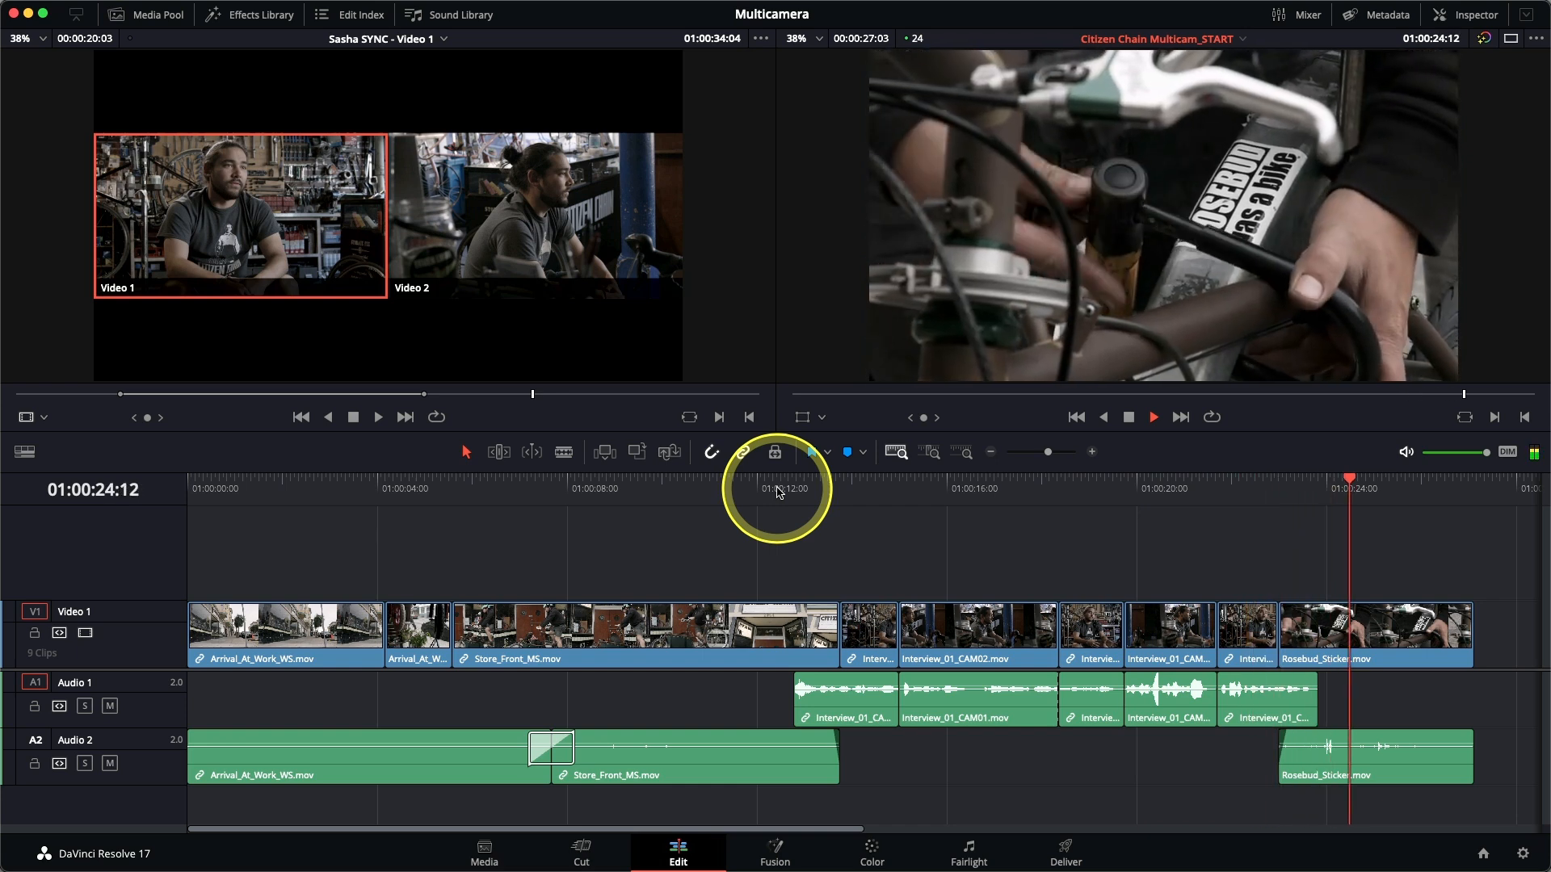
pyautogui.press('space')
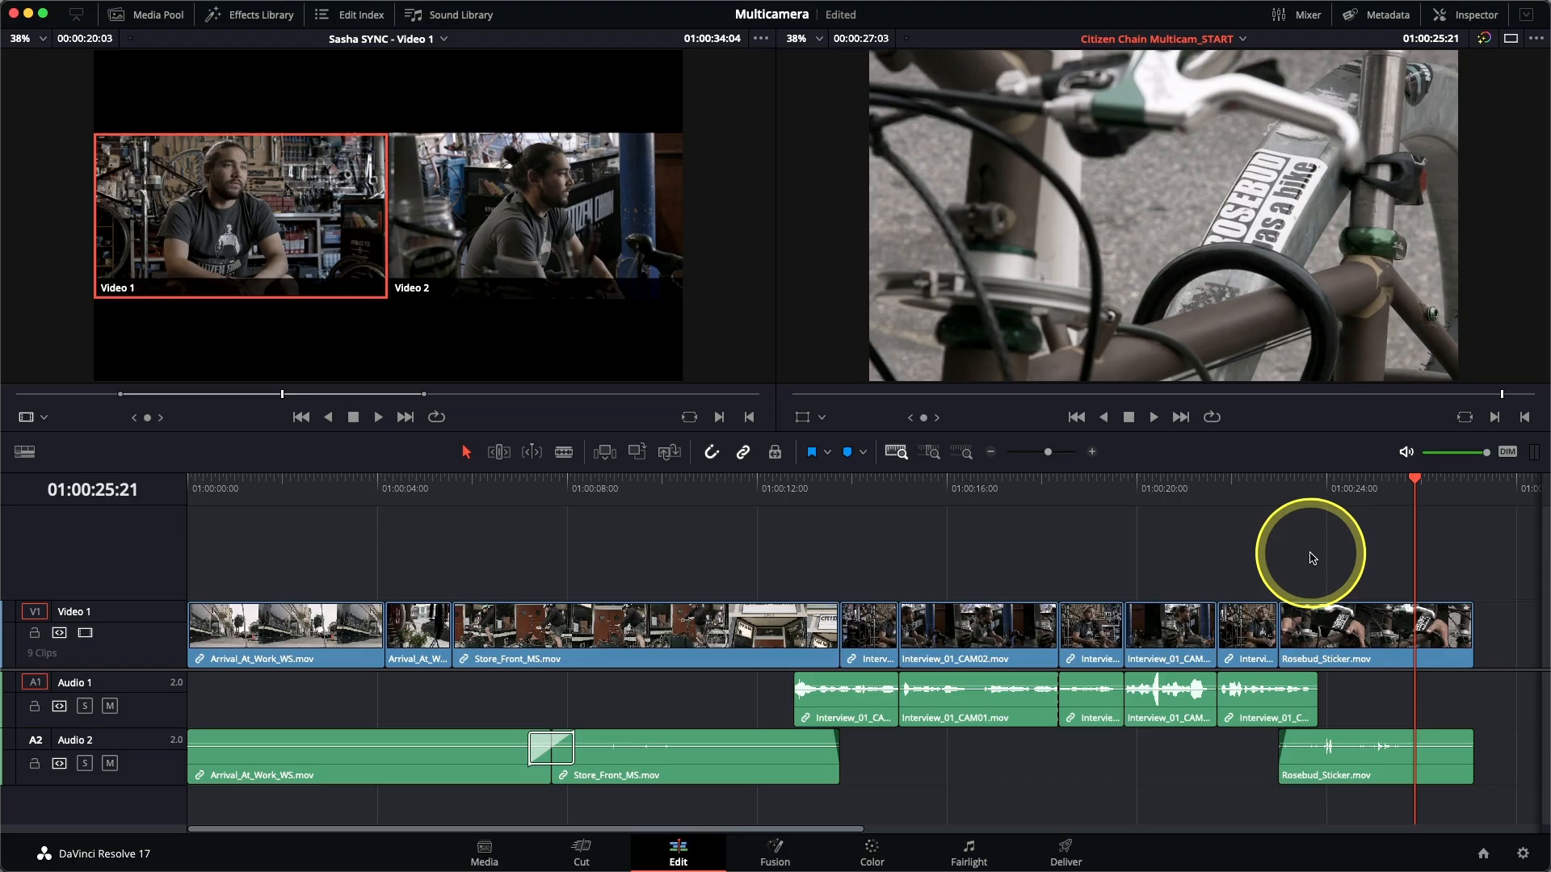
# Open the Miserable Girl bin in the media pool and display the file metadata of JBR_01.mov.
pyautogui.click(157, 14)
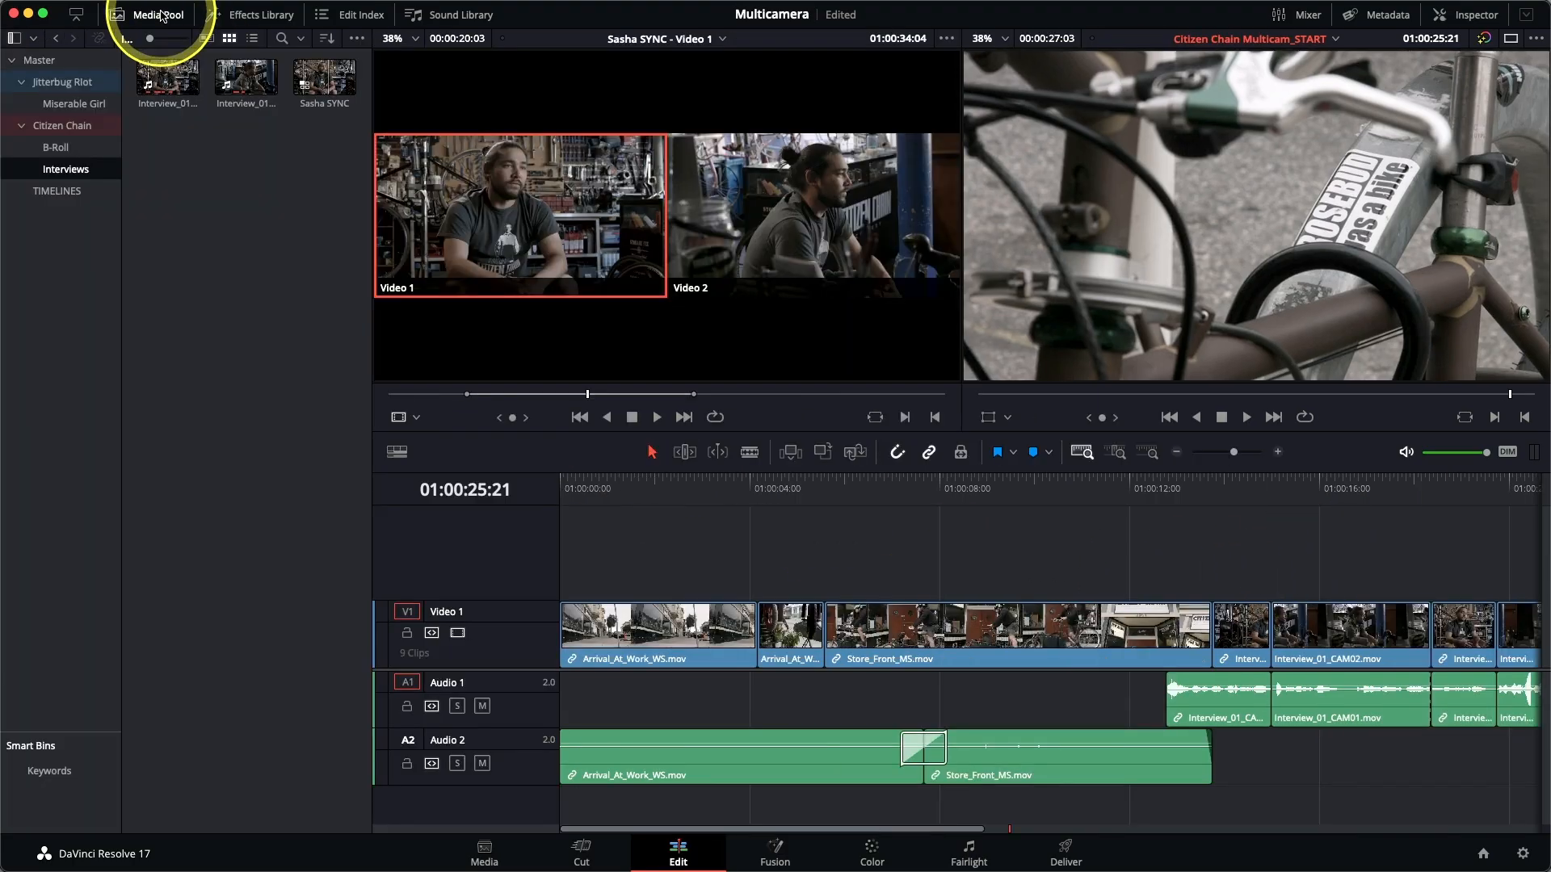
pyautogui.click(82, 110)
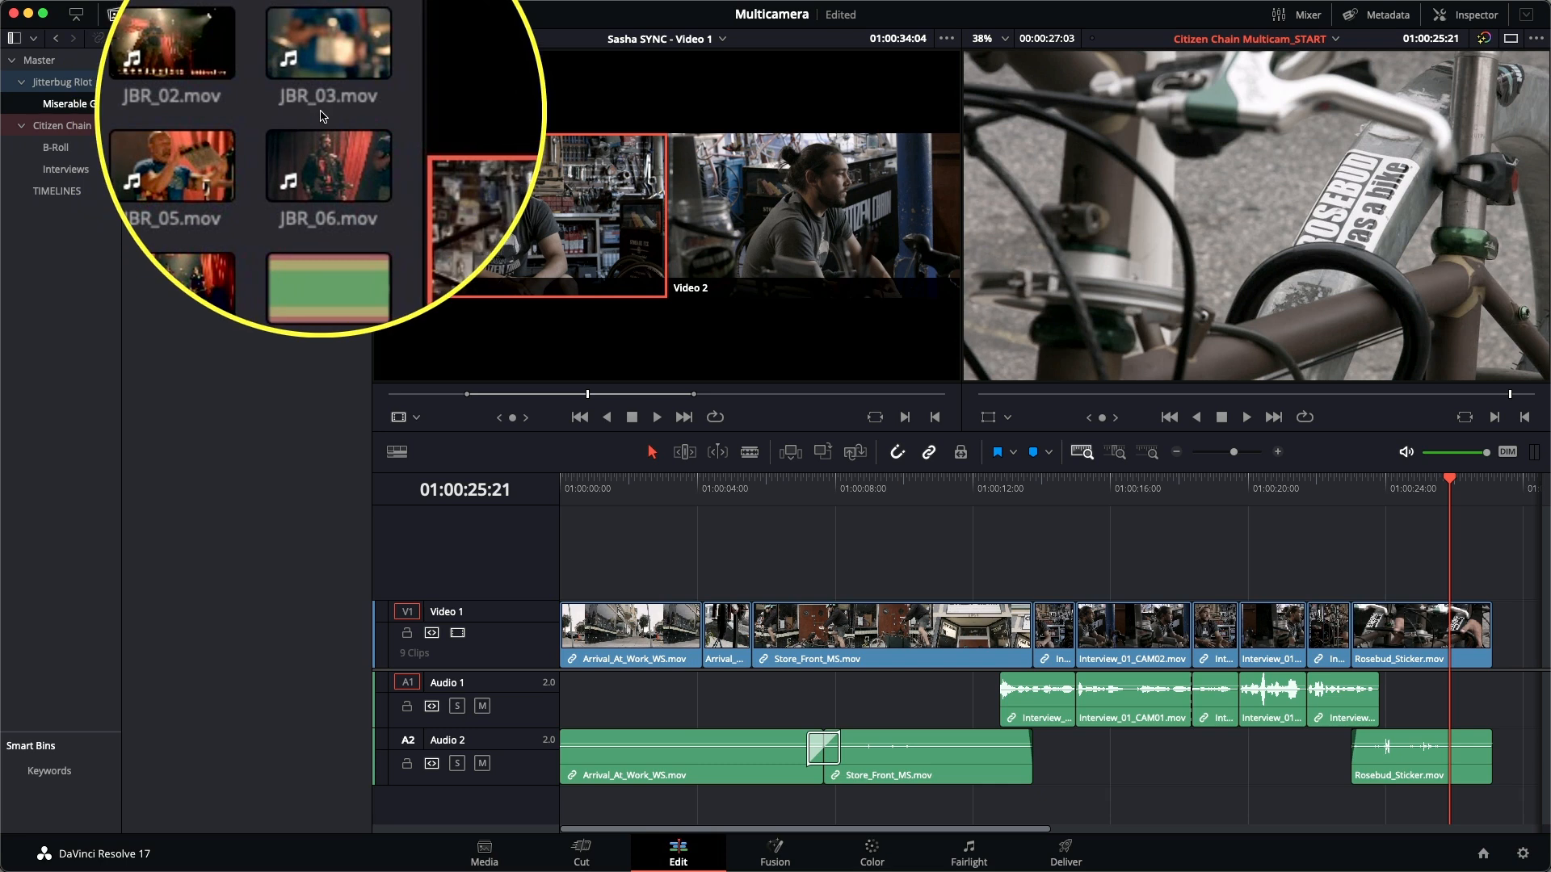
pyautogui.doubleClick(169, 80)
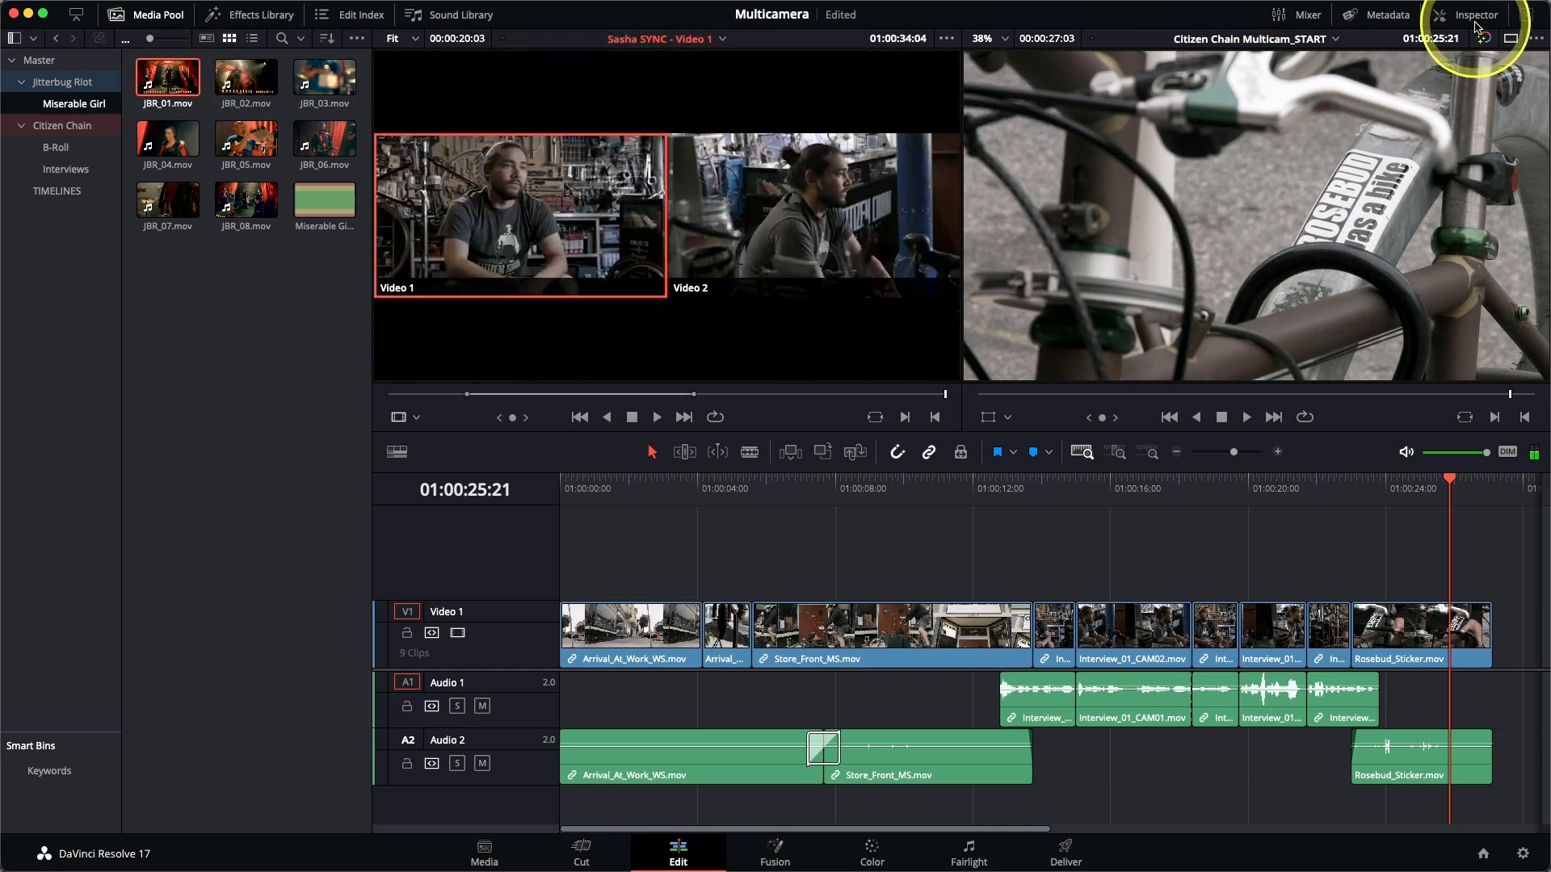
pyautogui.click(1475, 17)
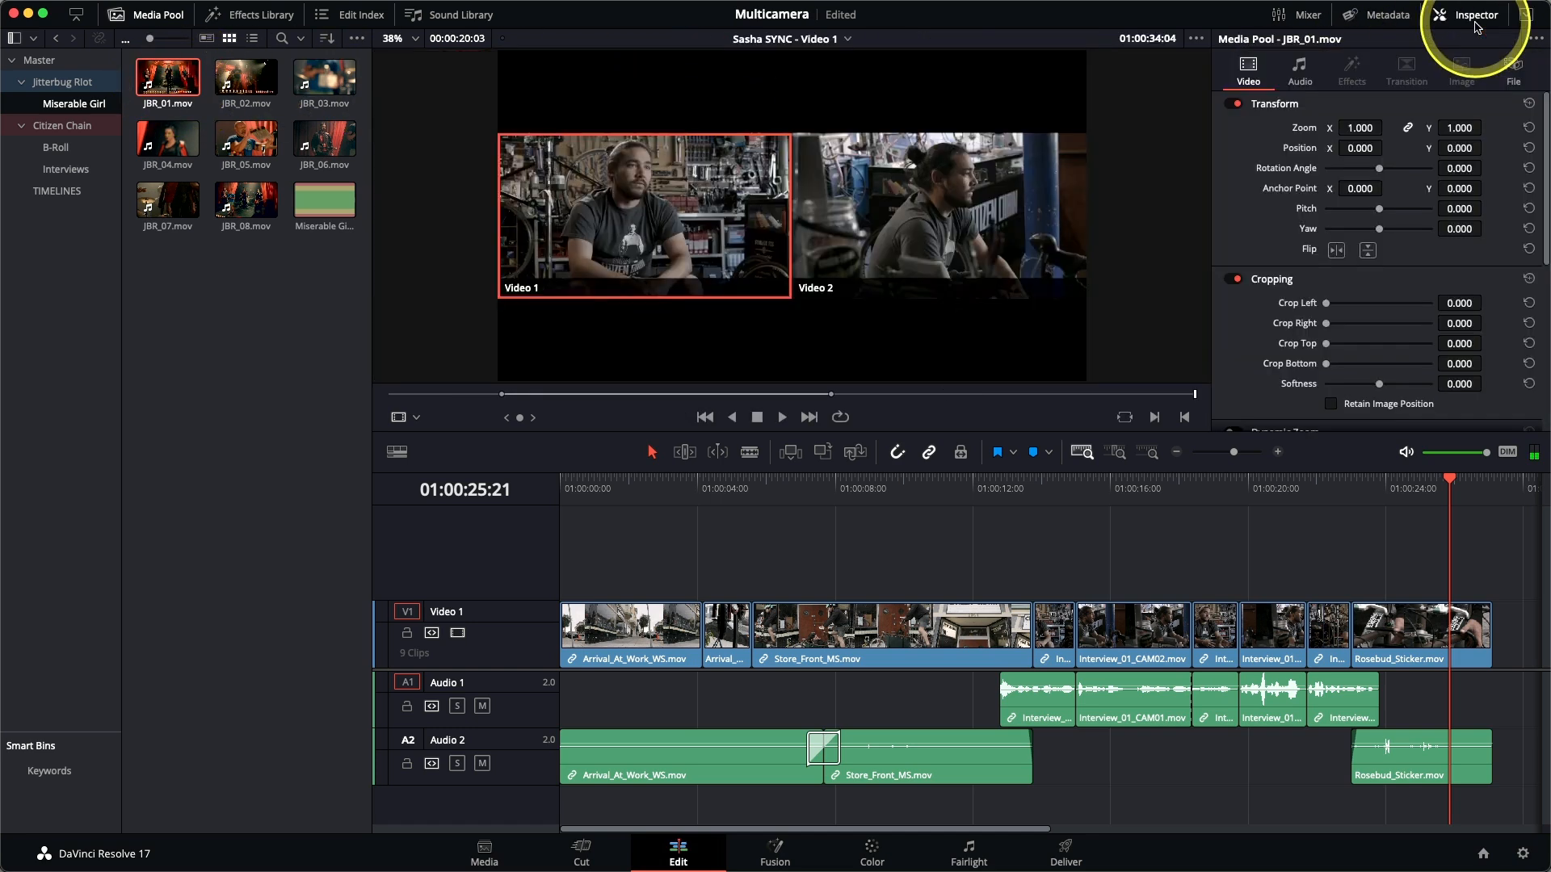
pyautogui.click(1511, 69)
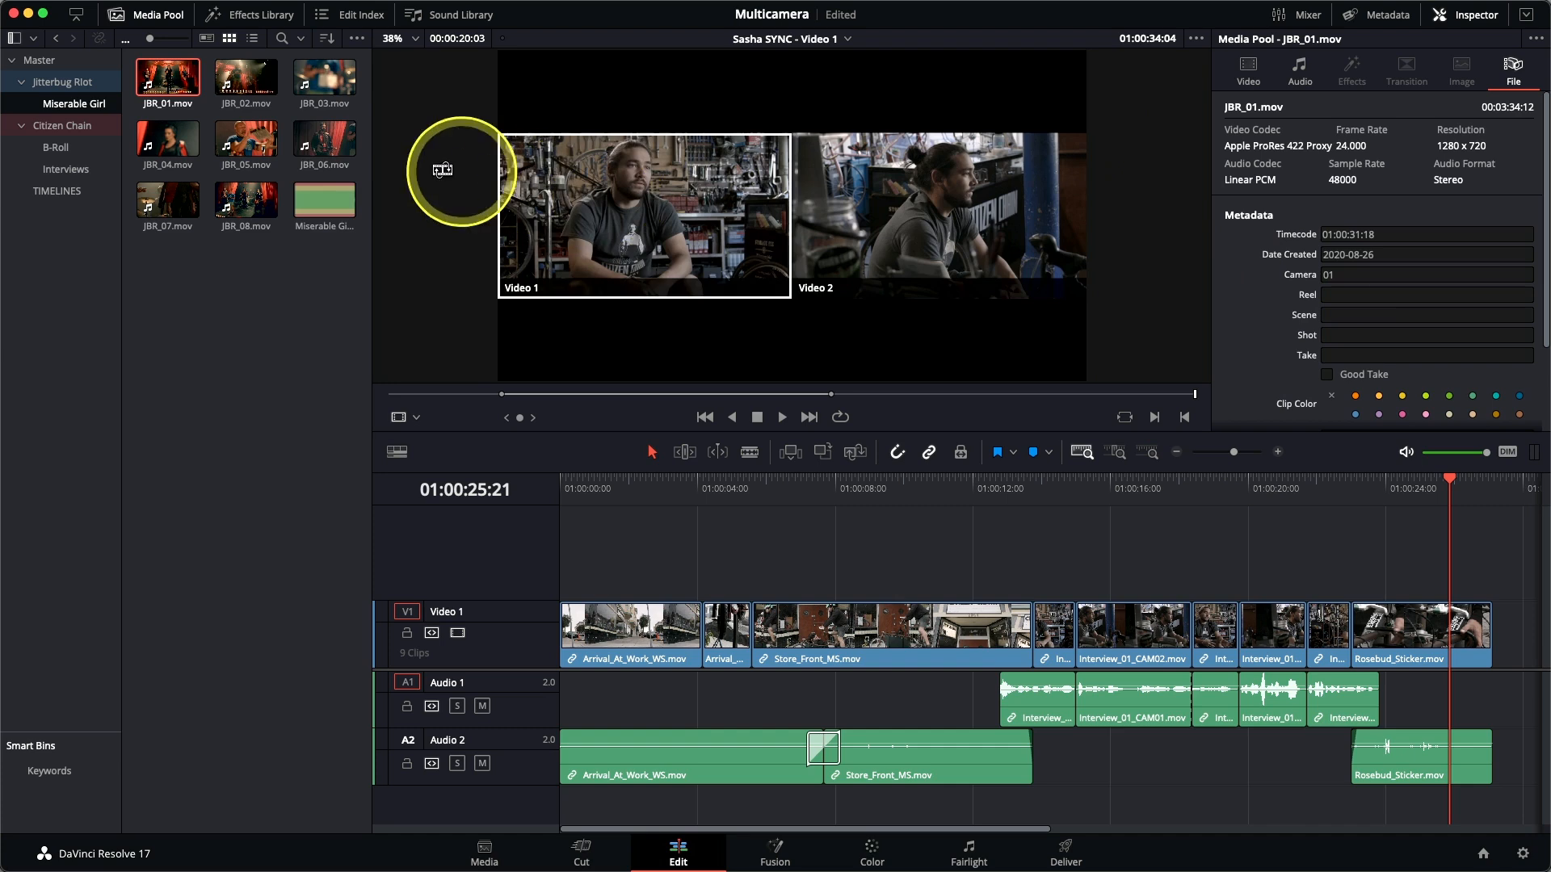
# Check the camera number in the file metadata of JBR_02.mov and JBR_03.mov.
pyautogui.click(241, 87)
pyautogui.click(241, 87)
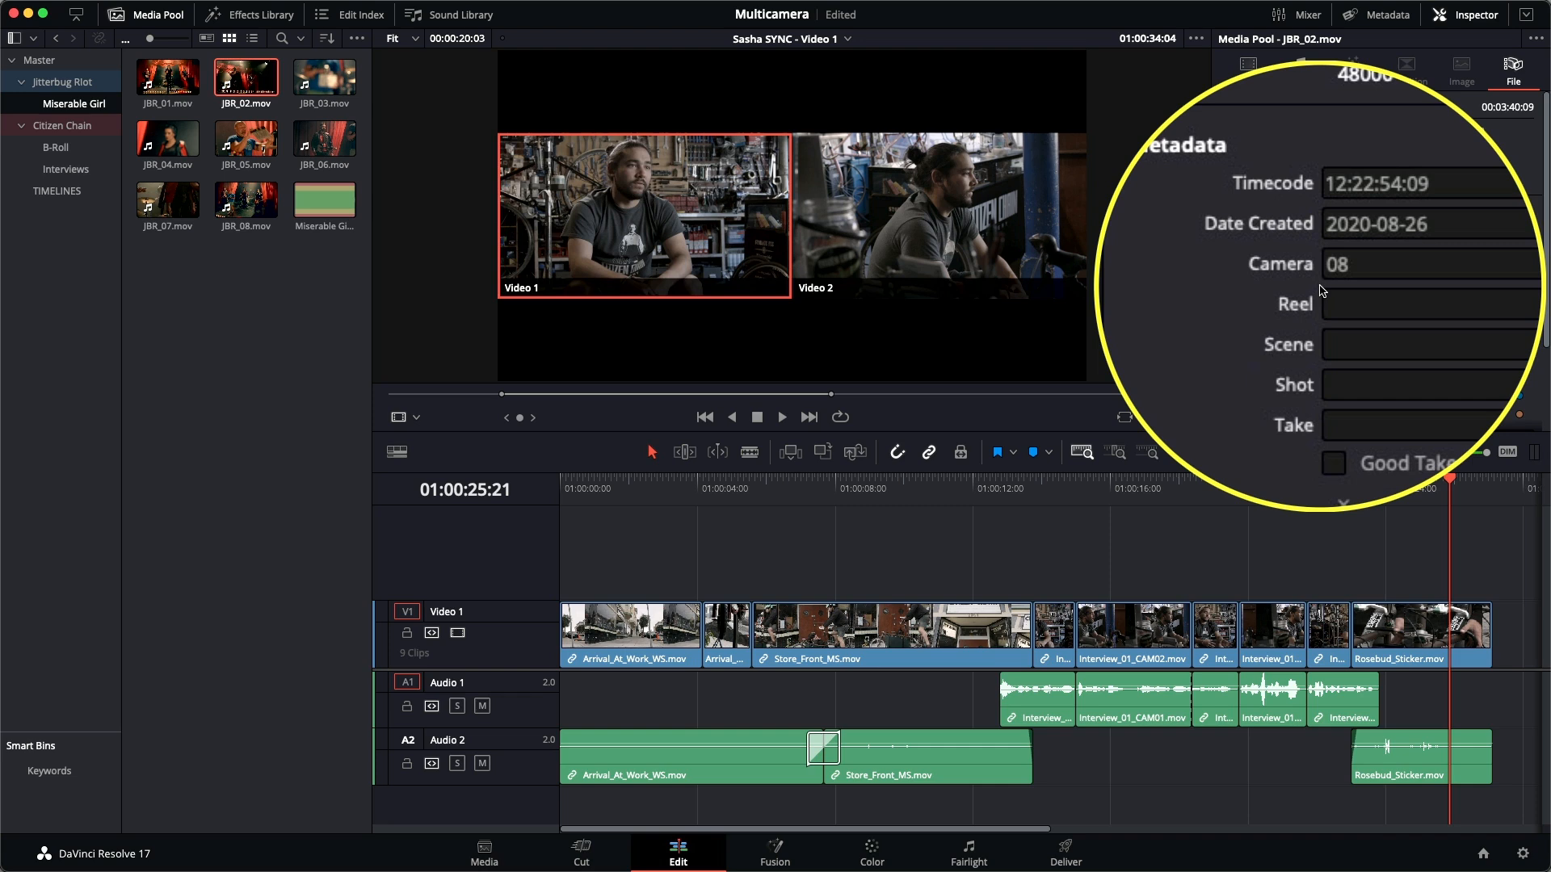
pyautogui.click(317, 75)
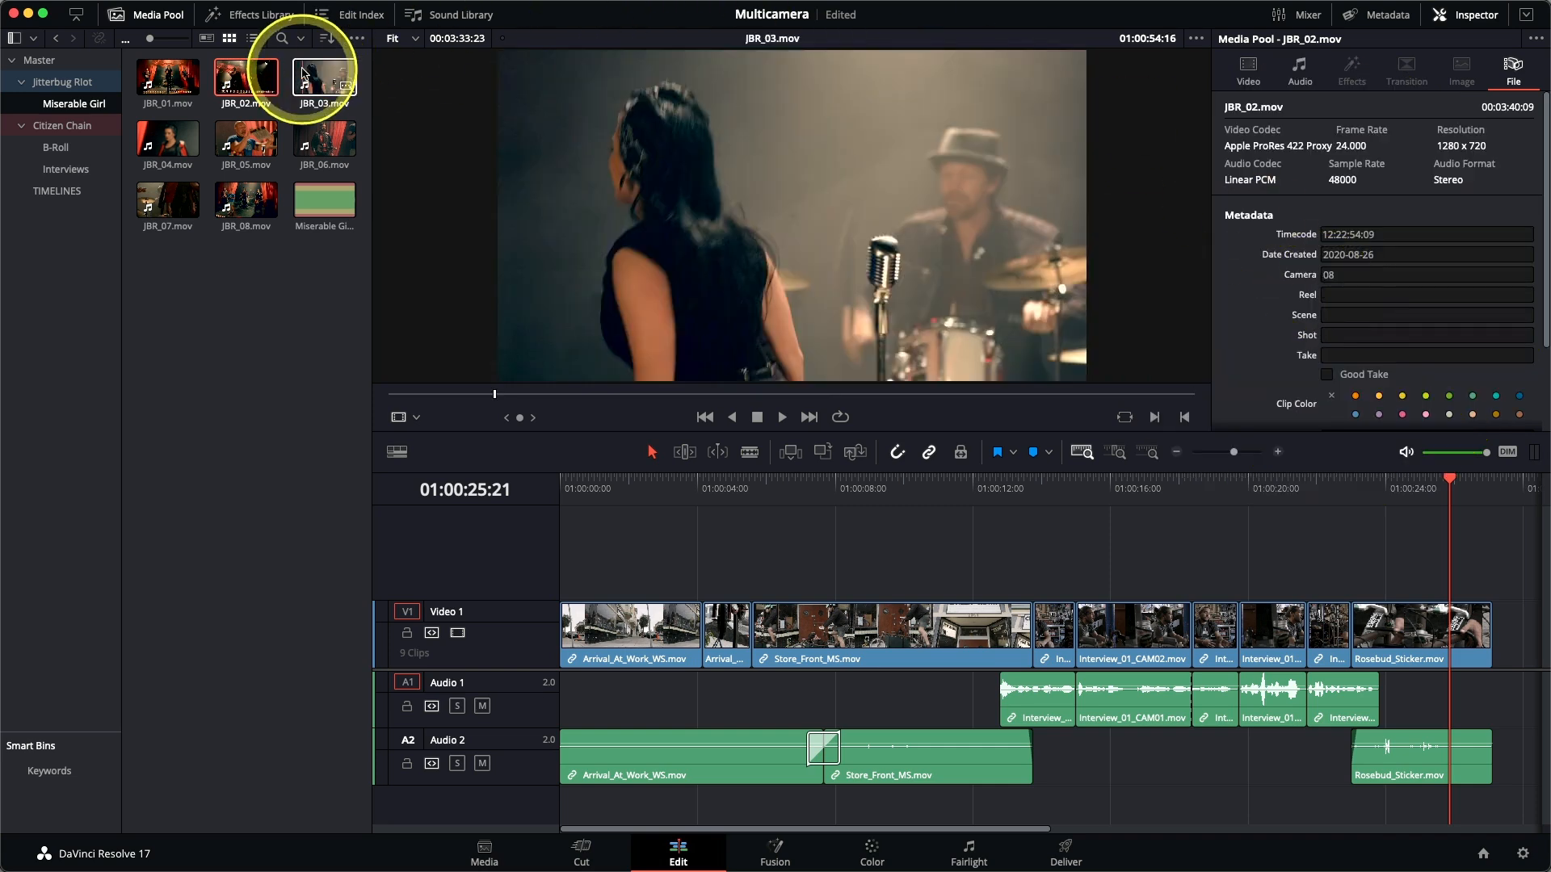
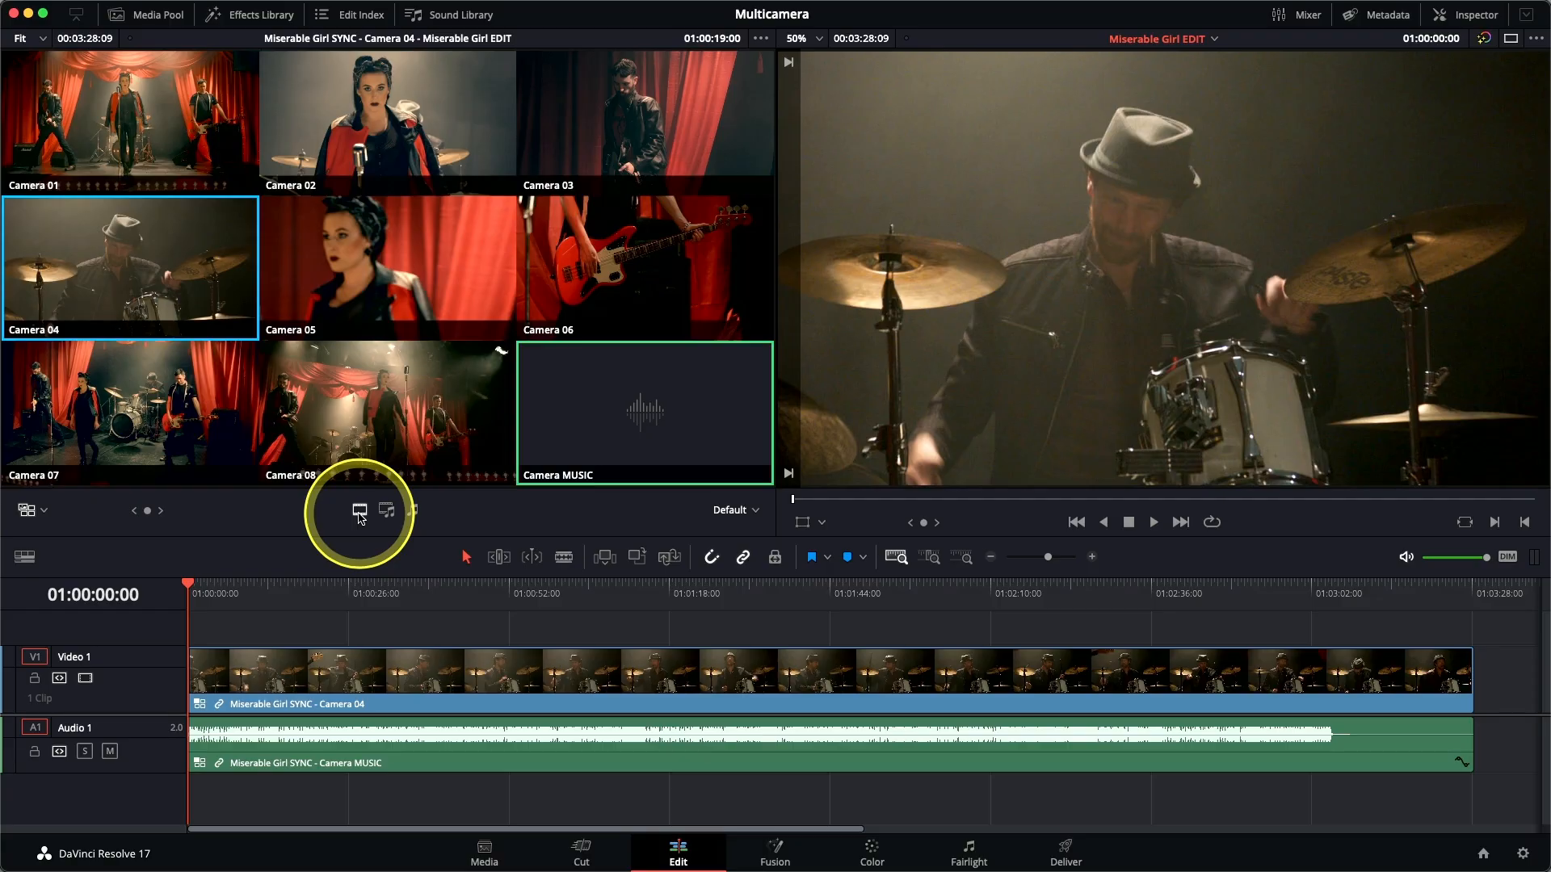
# Play the Miserable Girl EDIT timeline and live-cut the multicam video to Cameras 01, 03, 04, 01, 03 and 06 until about 01:00:18.
pyautogui.press('space')
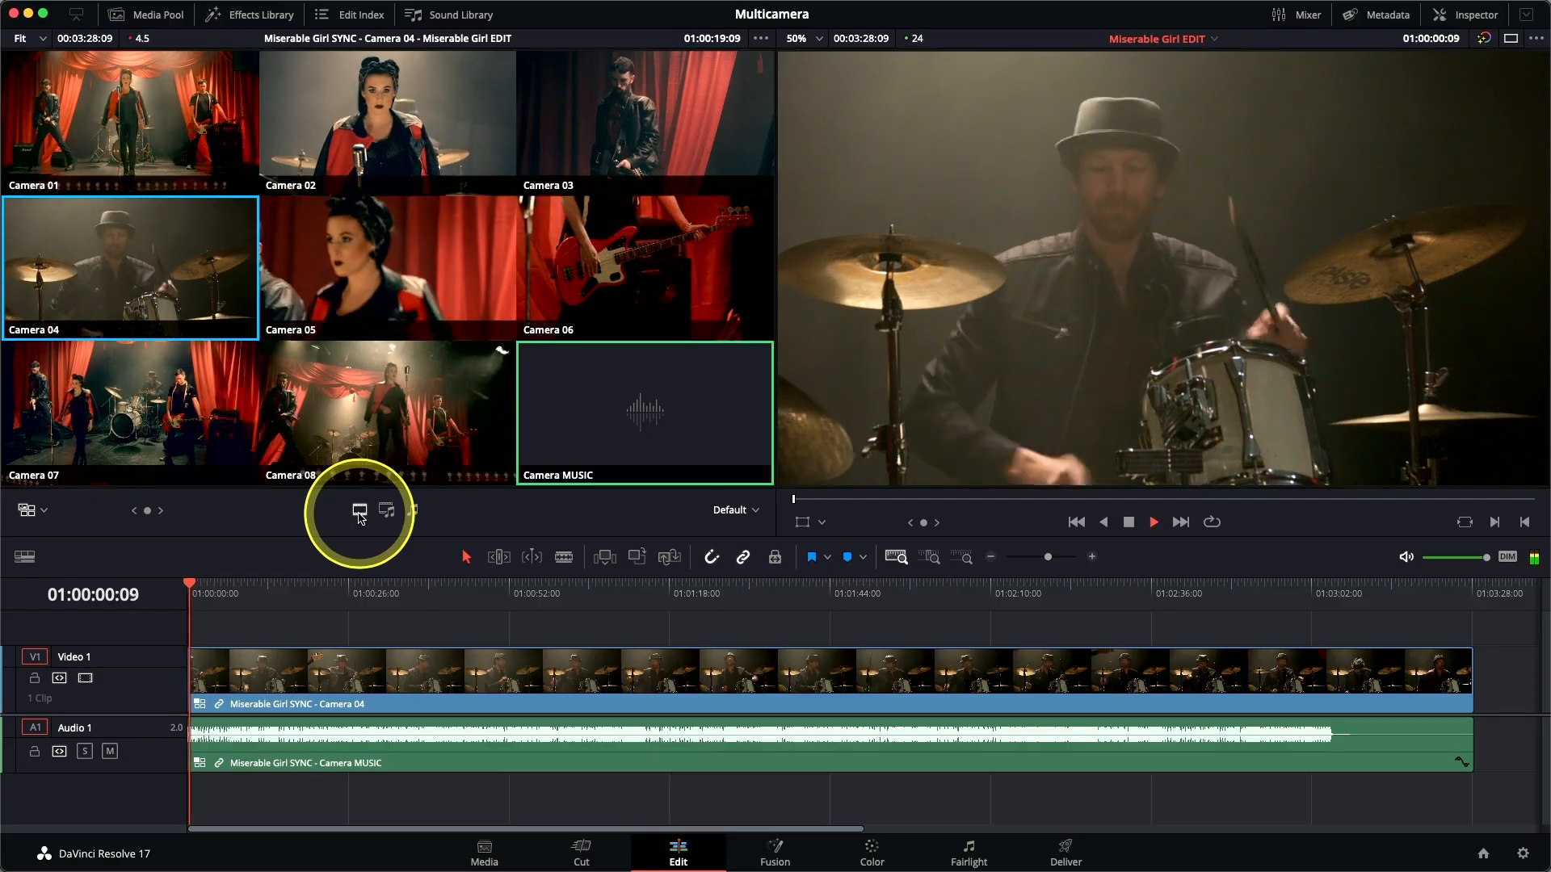
pyautogui.click(177, 143)
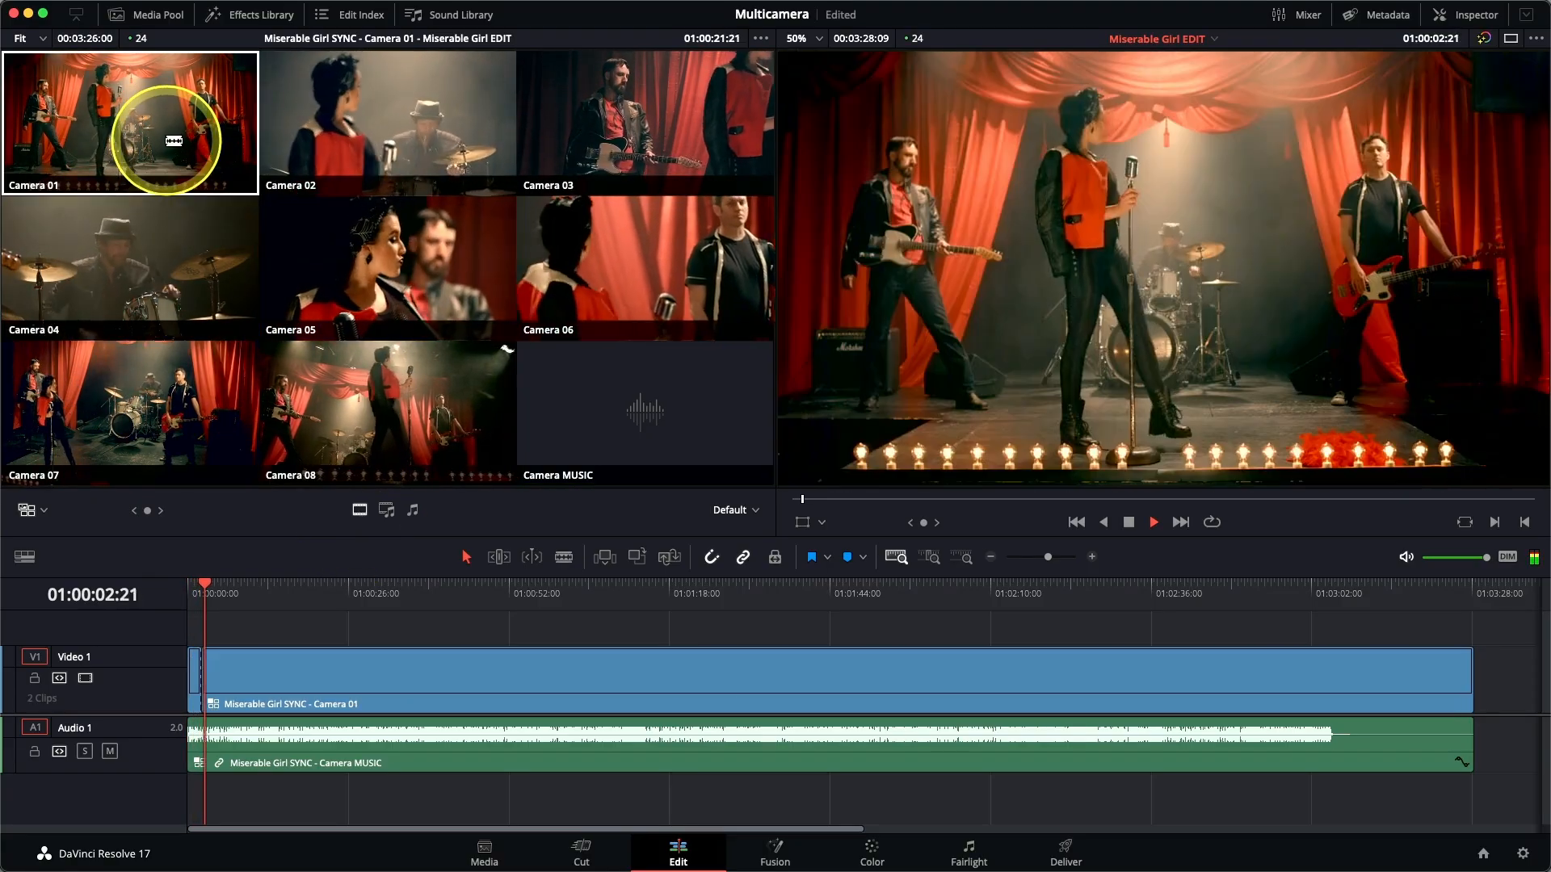
pyautogui.click(598, 95)
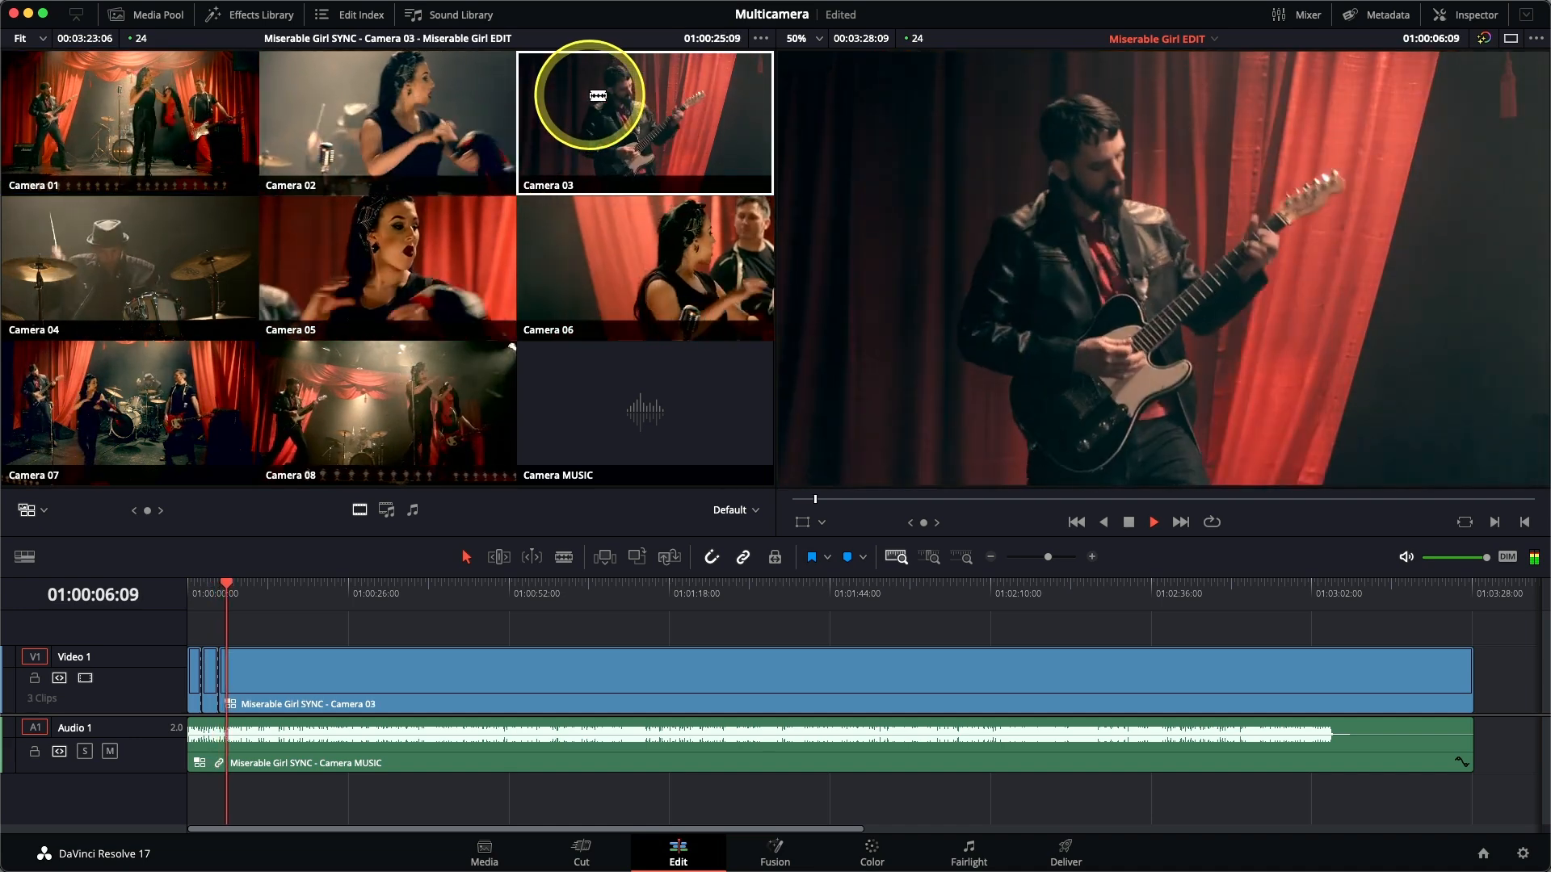
pyautogui.click(155, 246)
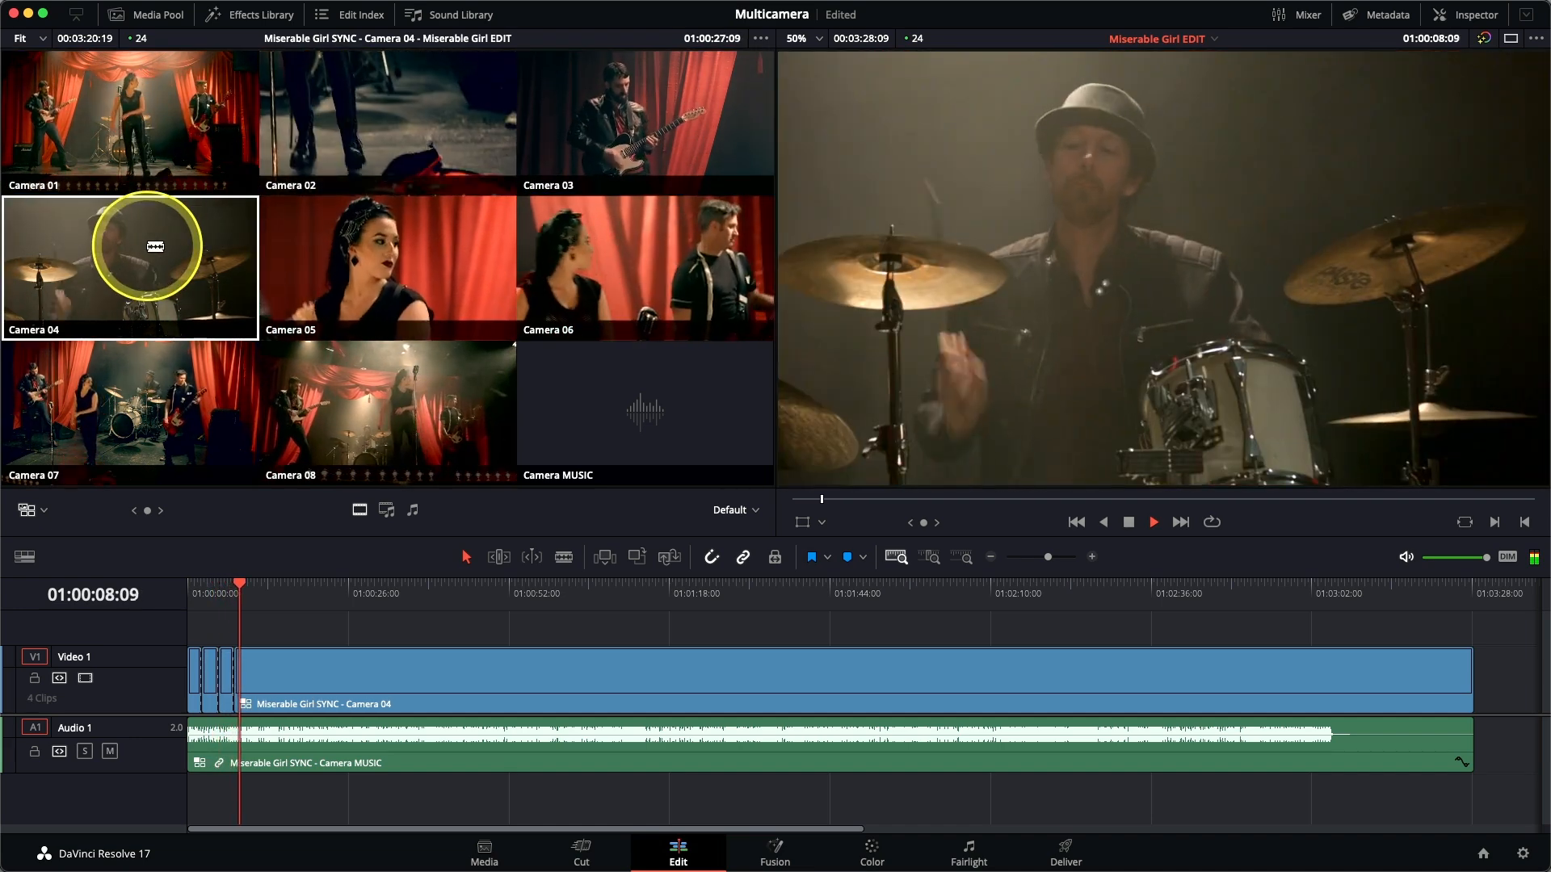
pyautogui.click(141, 118)
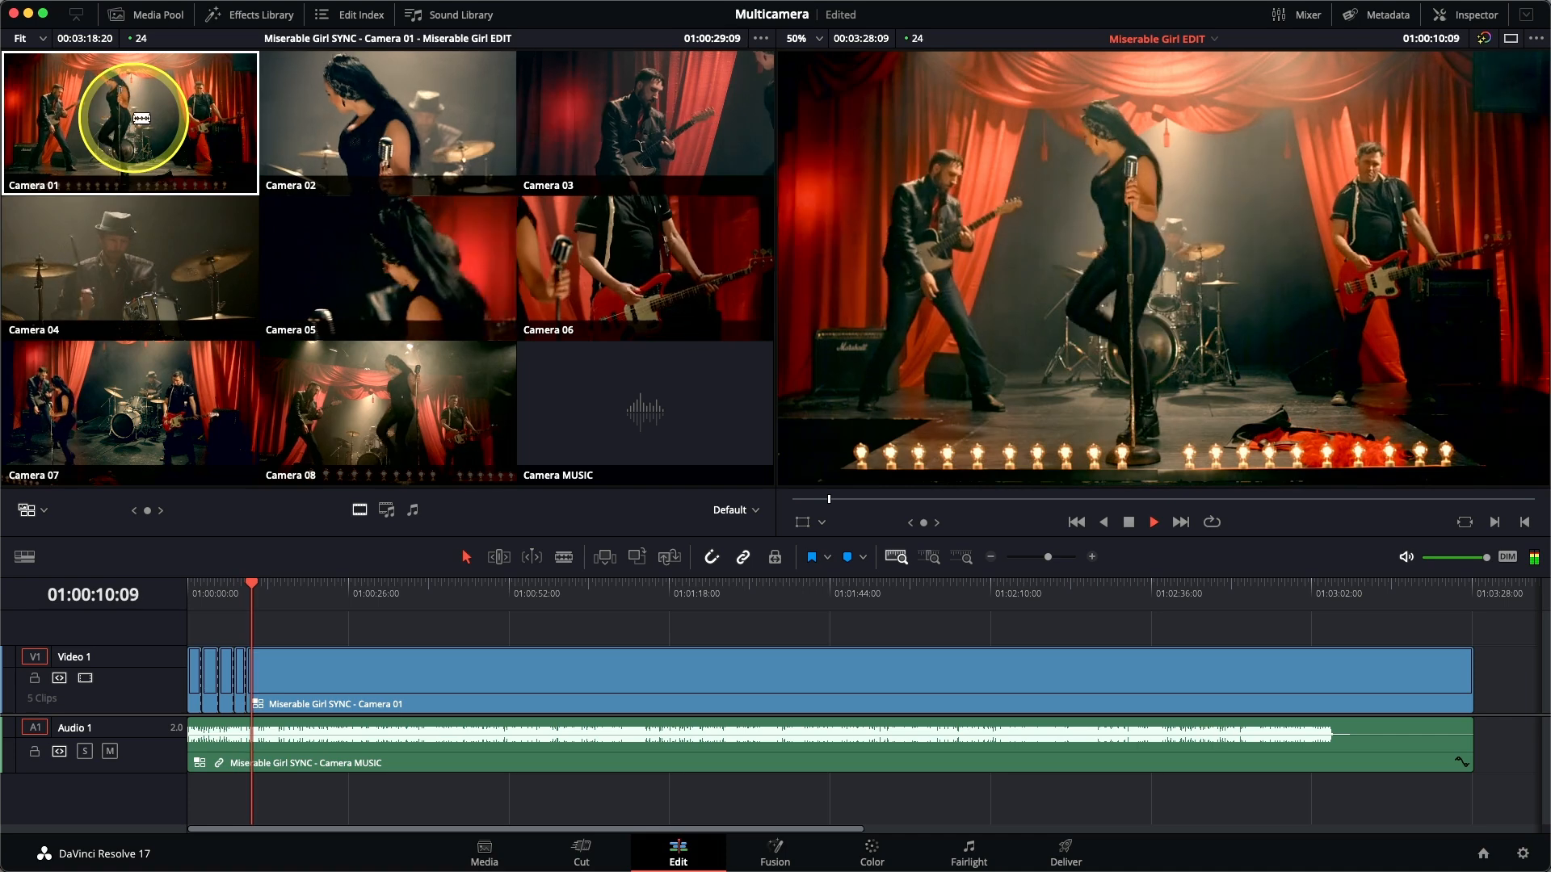
pyautogui.click(619, 148)
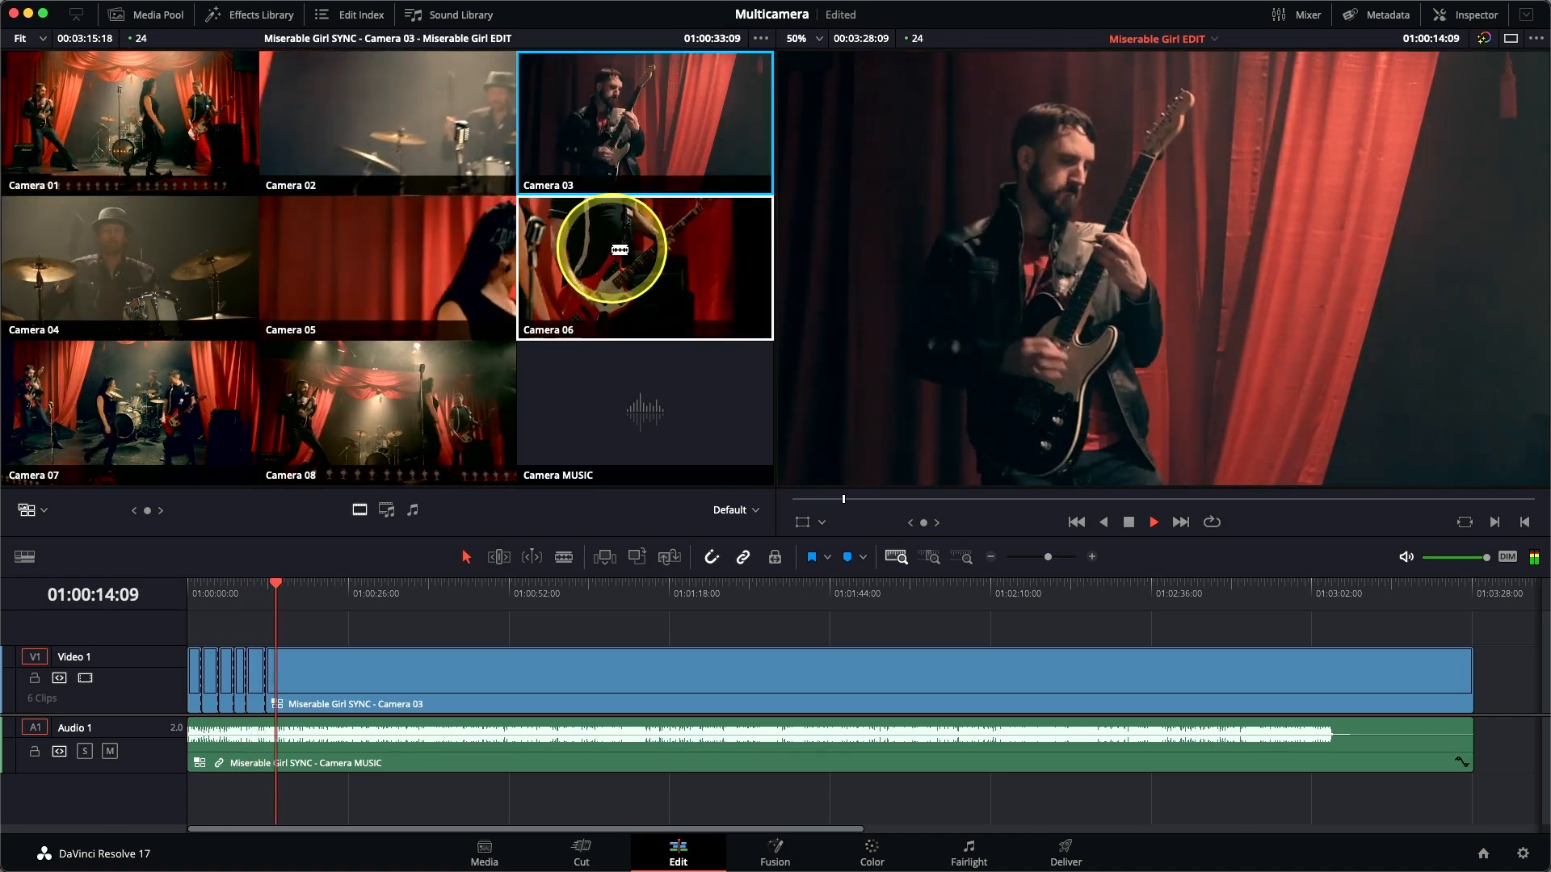
pyautogui.click(619, 250)
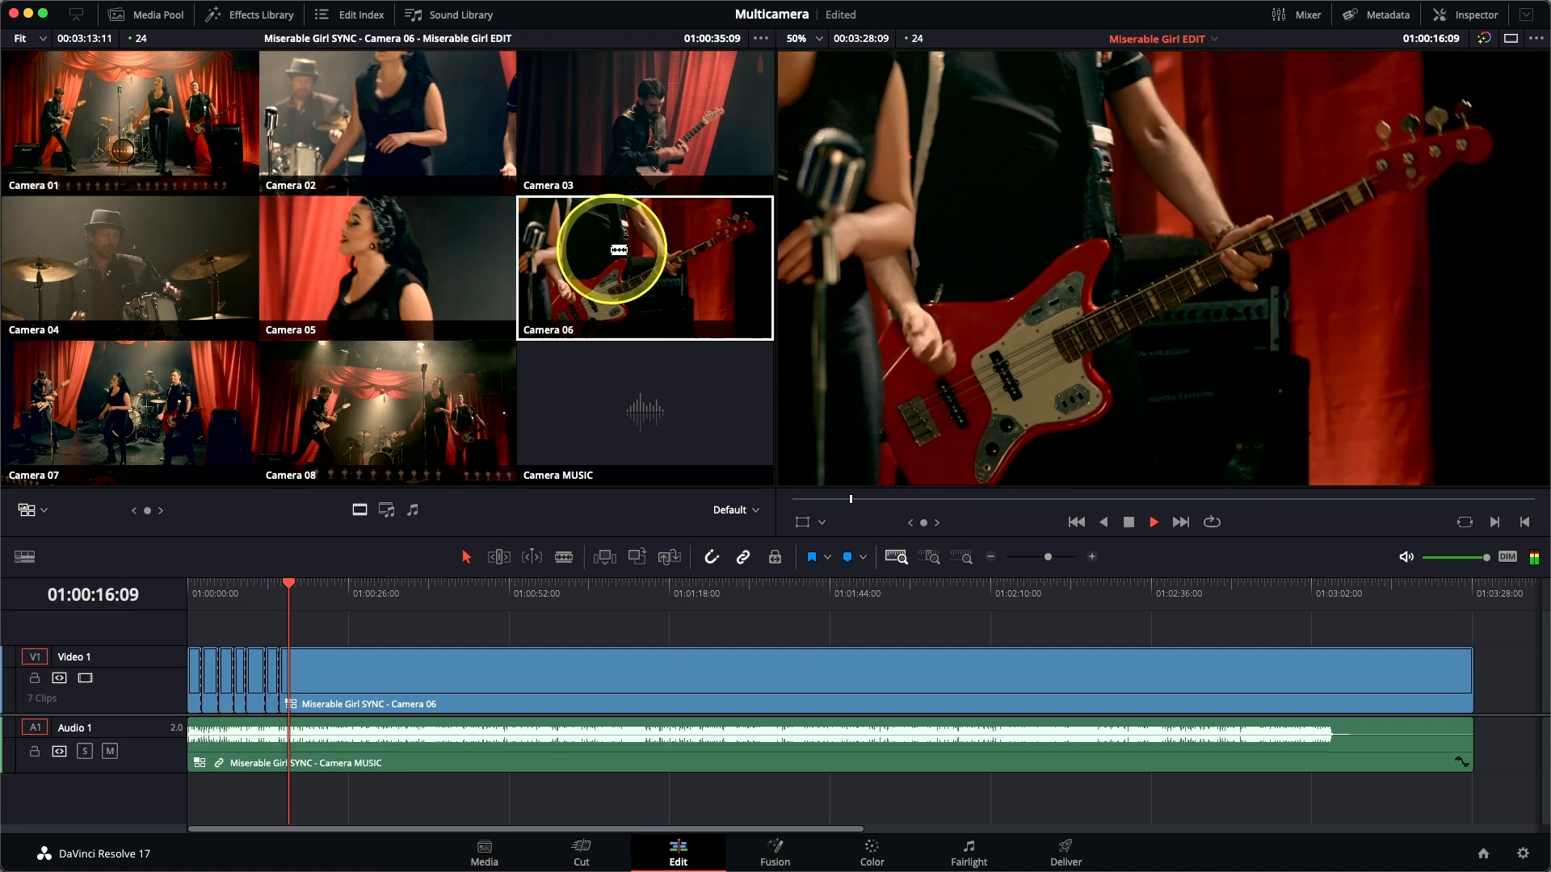
# Live-cut the song from about 01:00:18 to 01:00:38 in the order Camera 04, 01, 02, 08, 04 and 03.
pyautogui.click(200, 262)
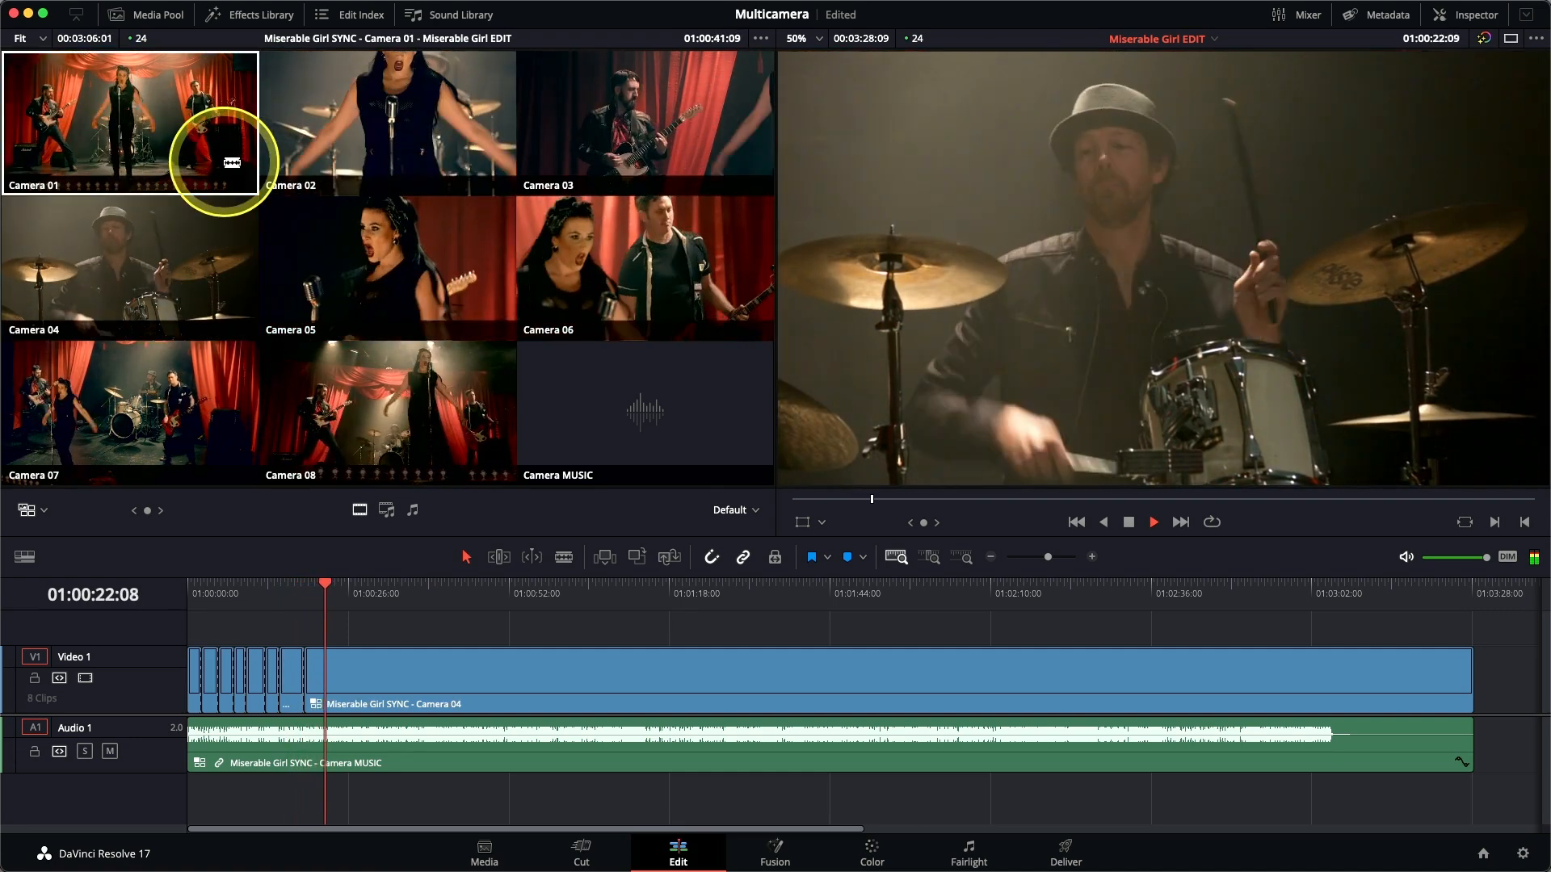
pyautogui.click(232, 162)
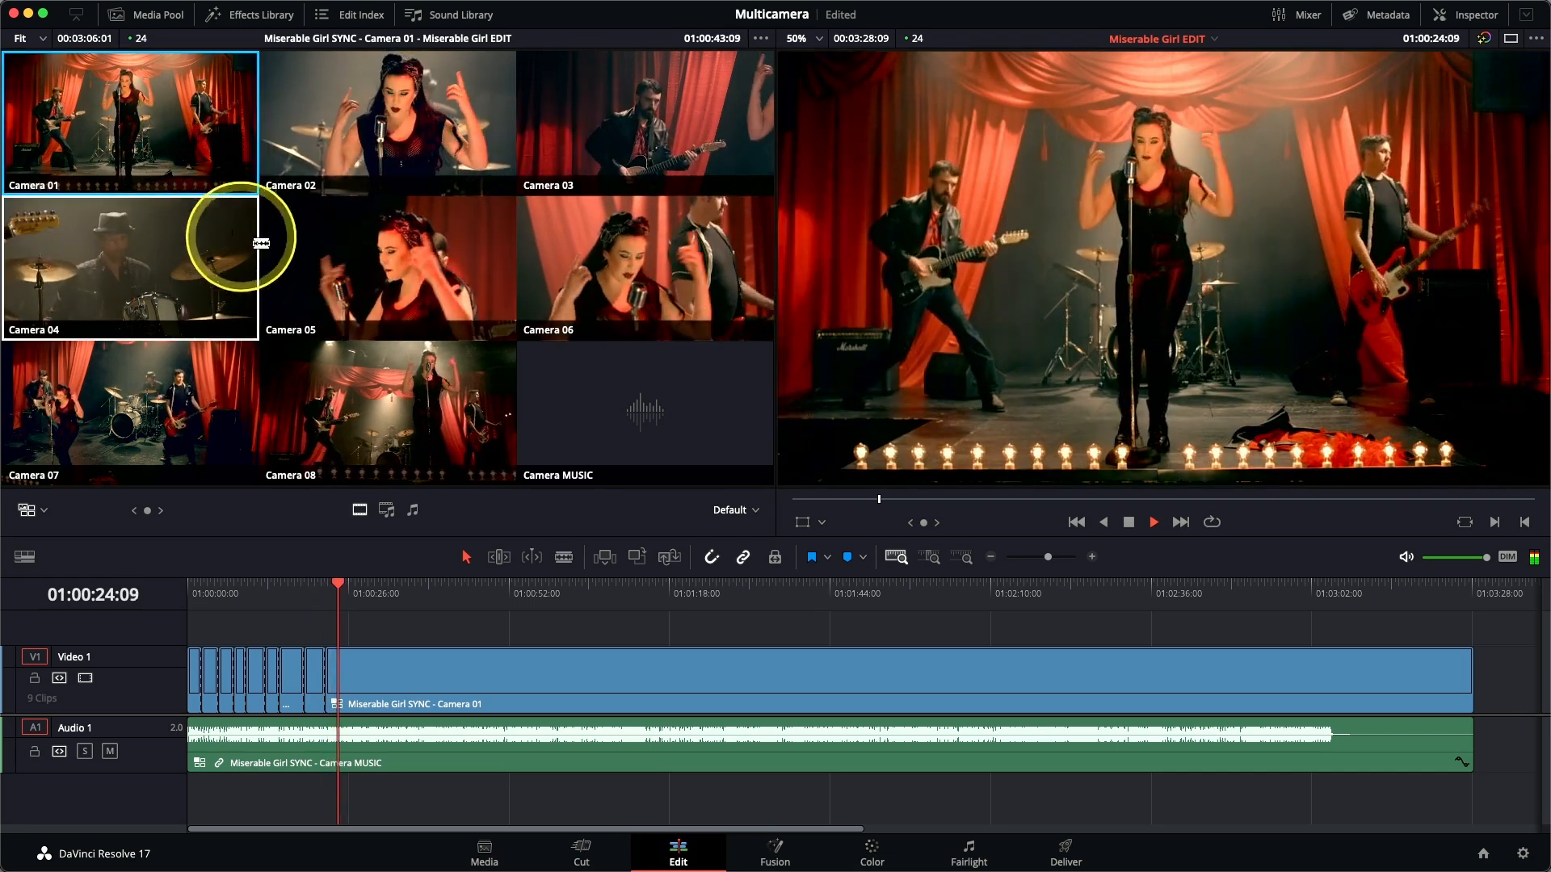
pyautogui.click(391, 153)
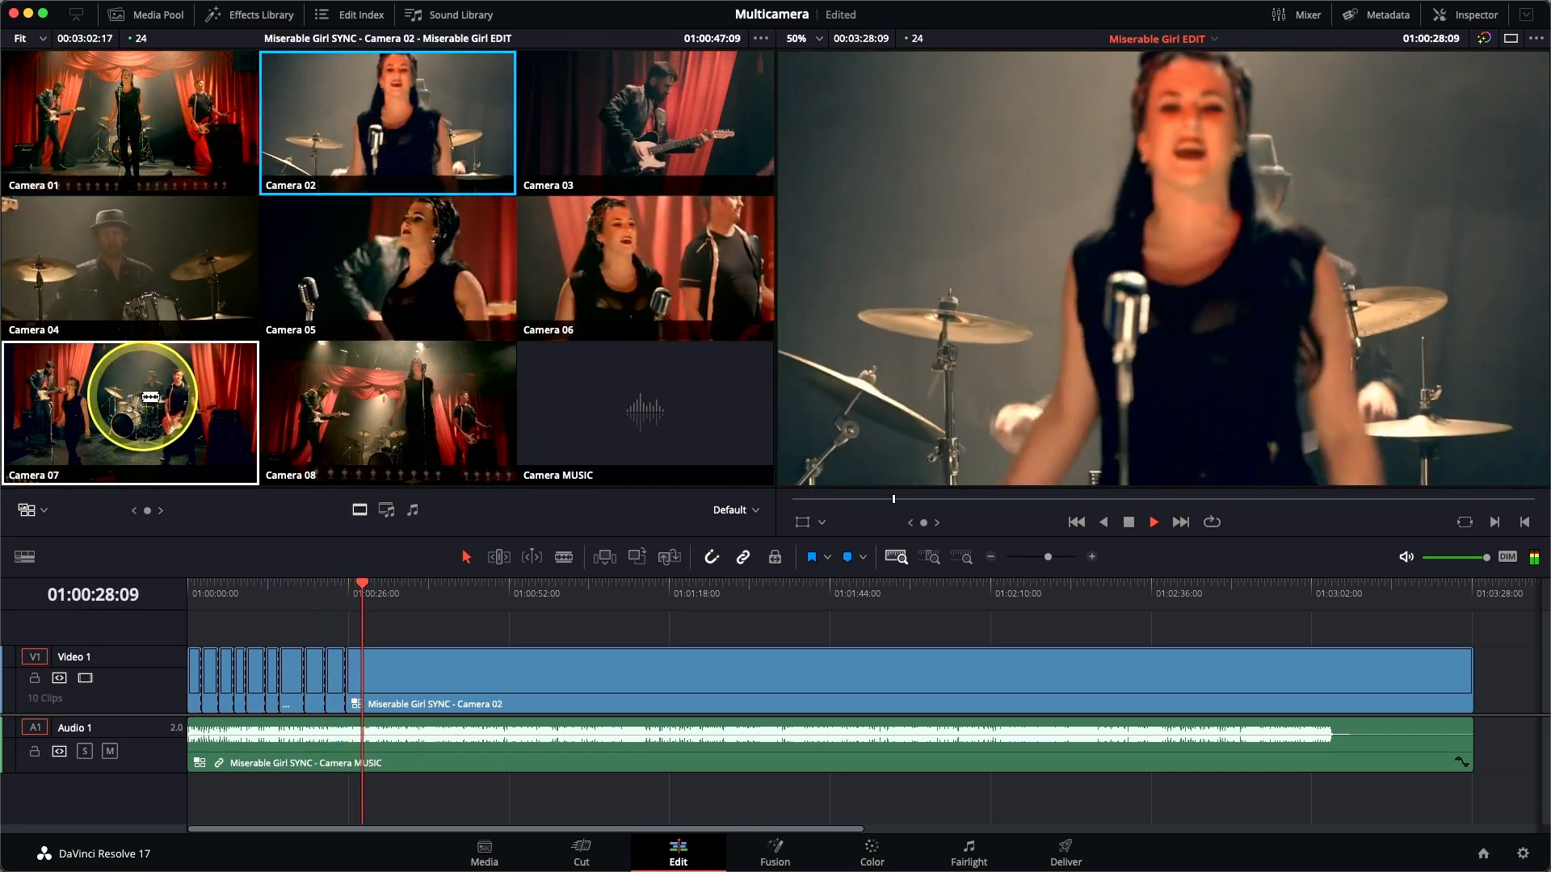
pyautogui.click(337, 397)
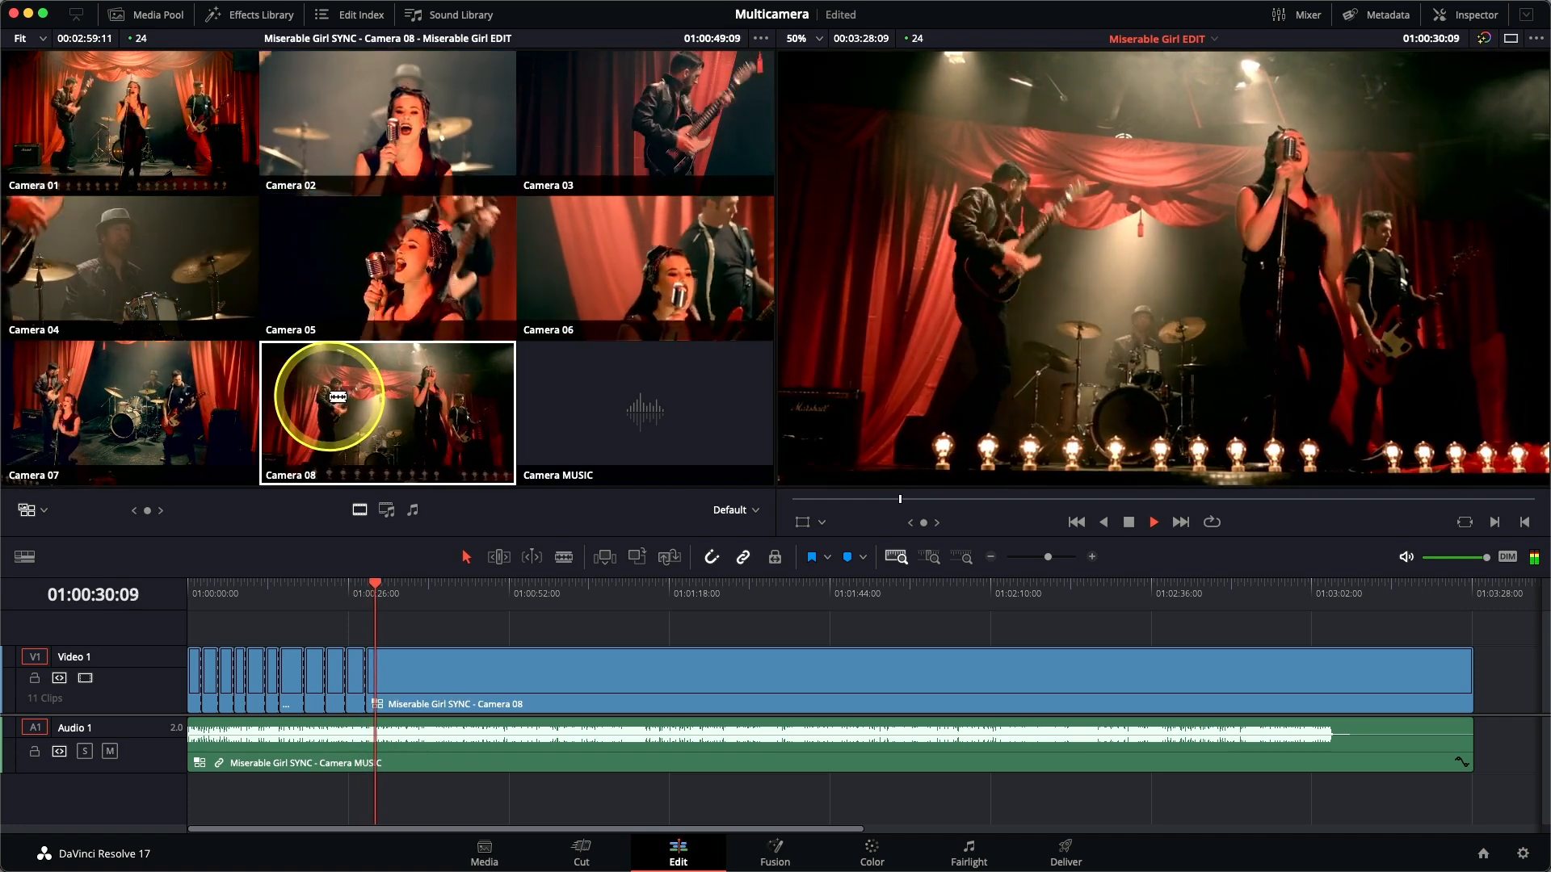
pyautogui.click(155, 262)
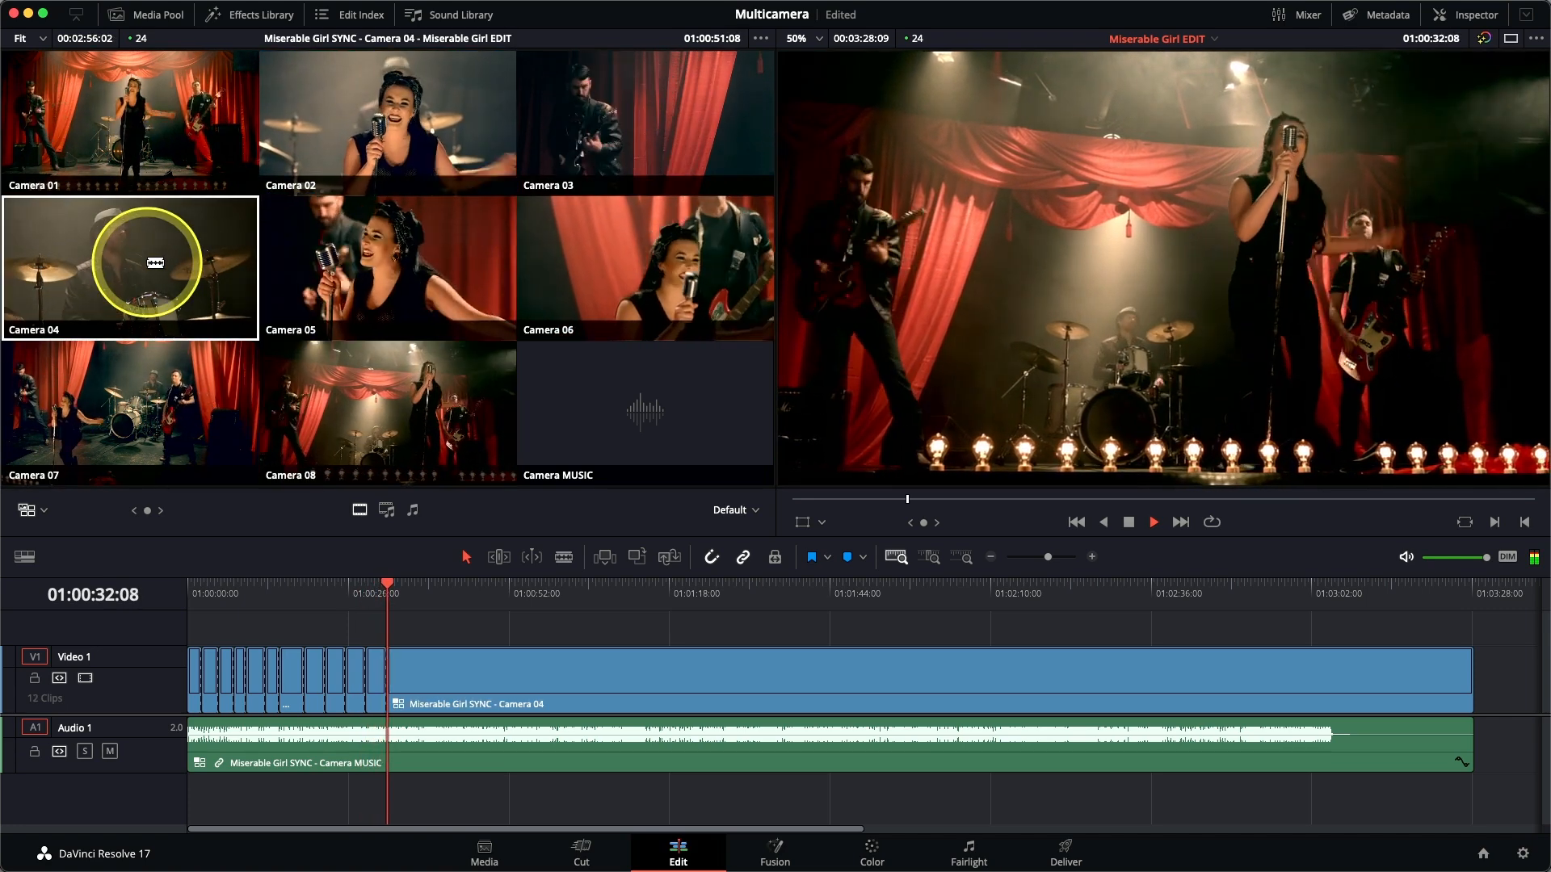
pyautogui.click(630, 130)
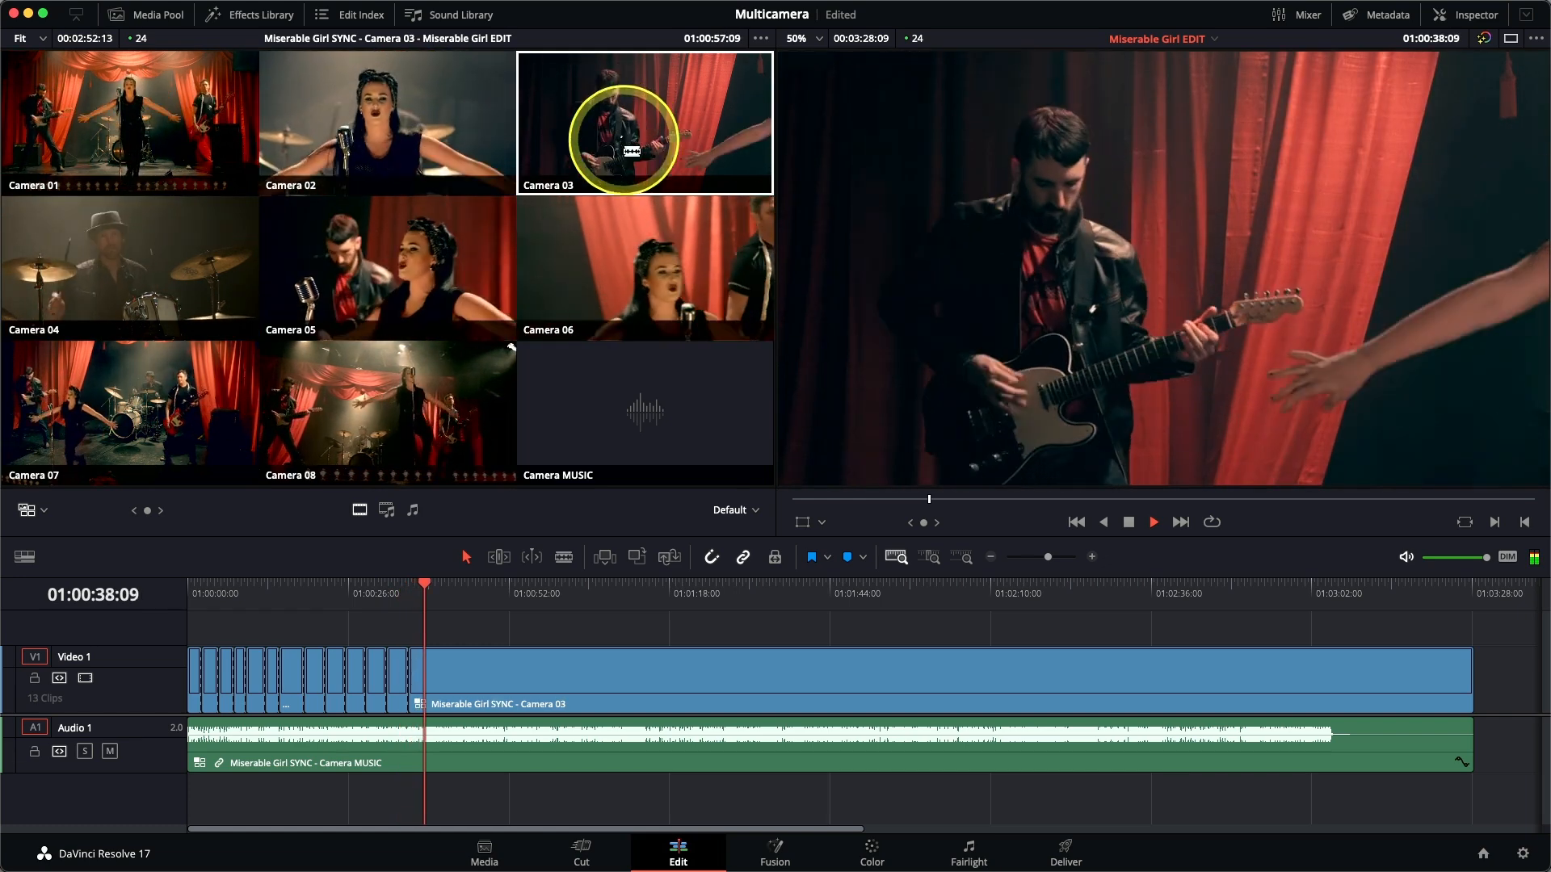
# Live-cut the stretch from about 01:00:38 to 01:01:00 in the order Camera 05, 01, 03, 04, 02, 08 and 04.
pyautogui.click(419, 250)
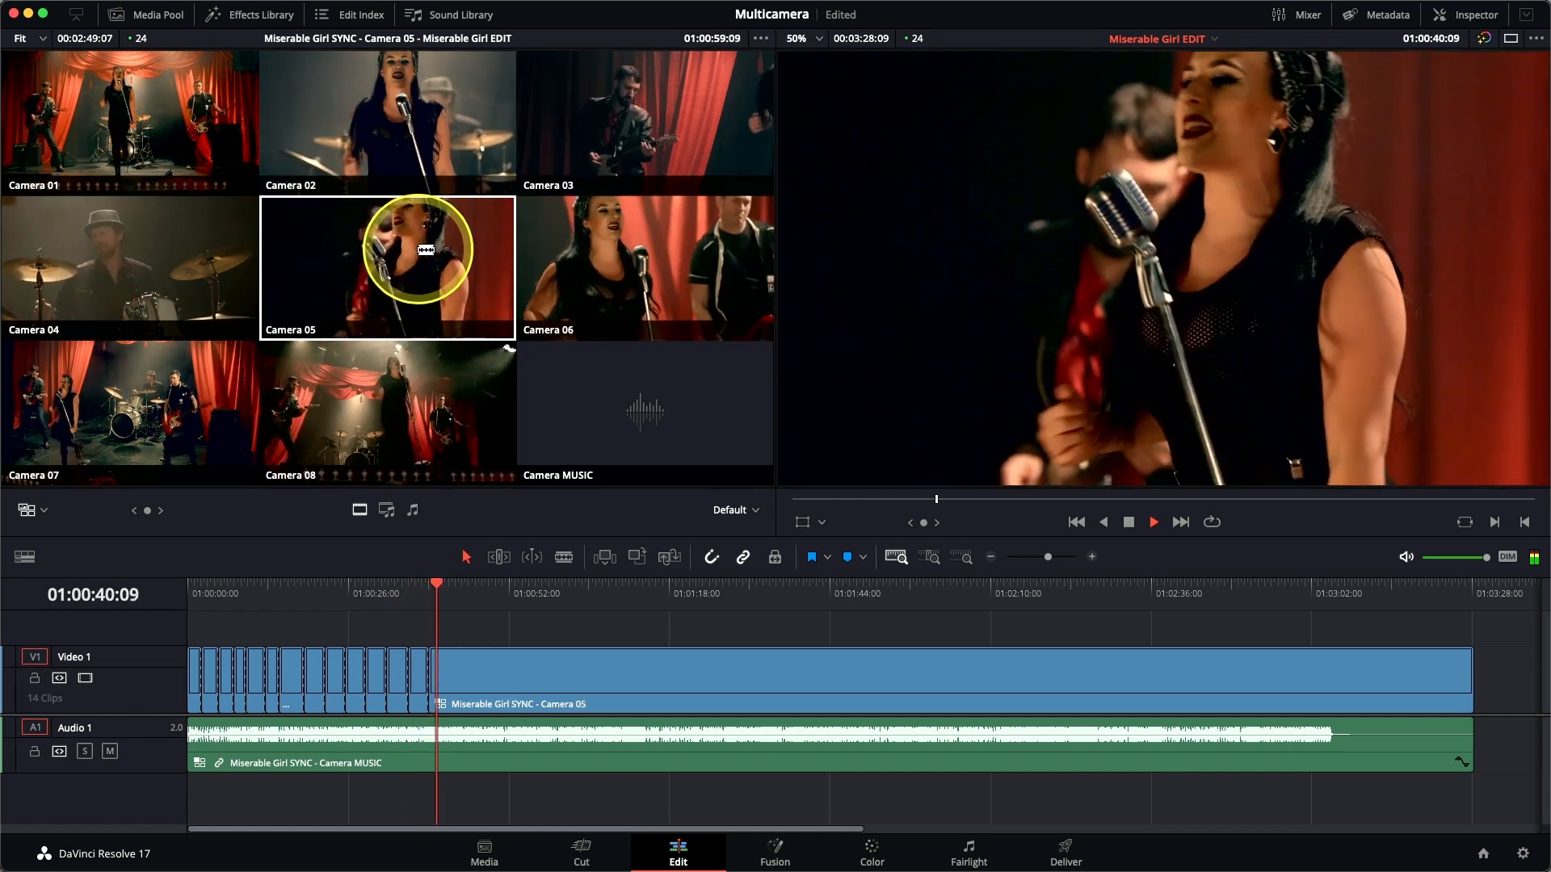
pyautogui.click(121, 109)
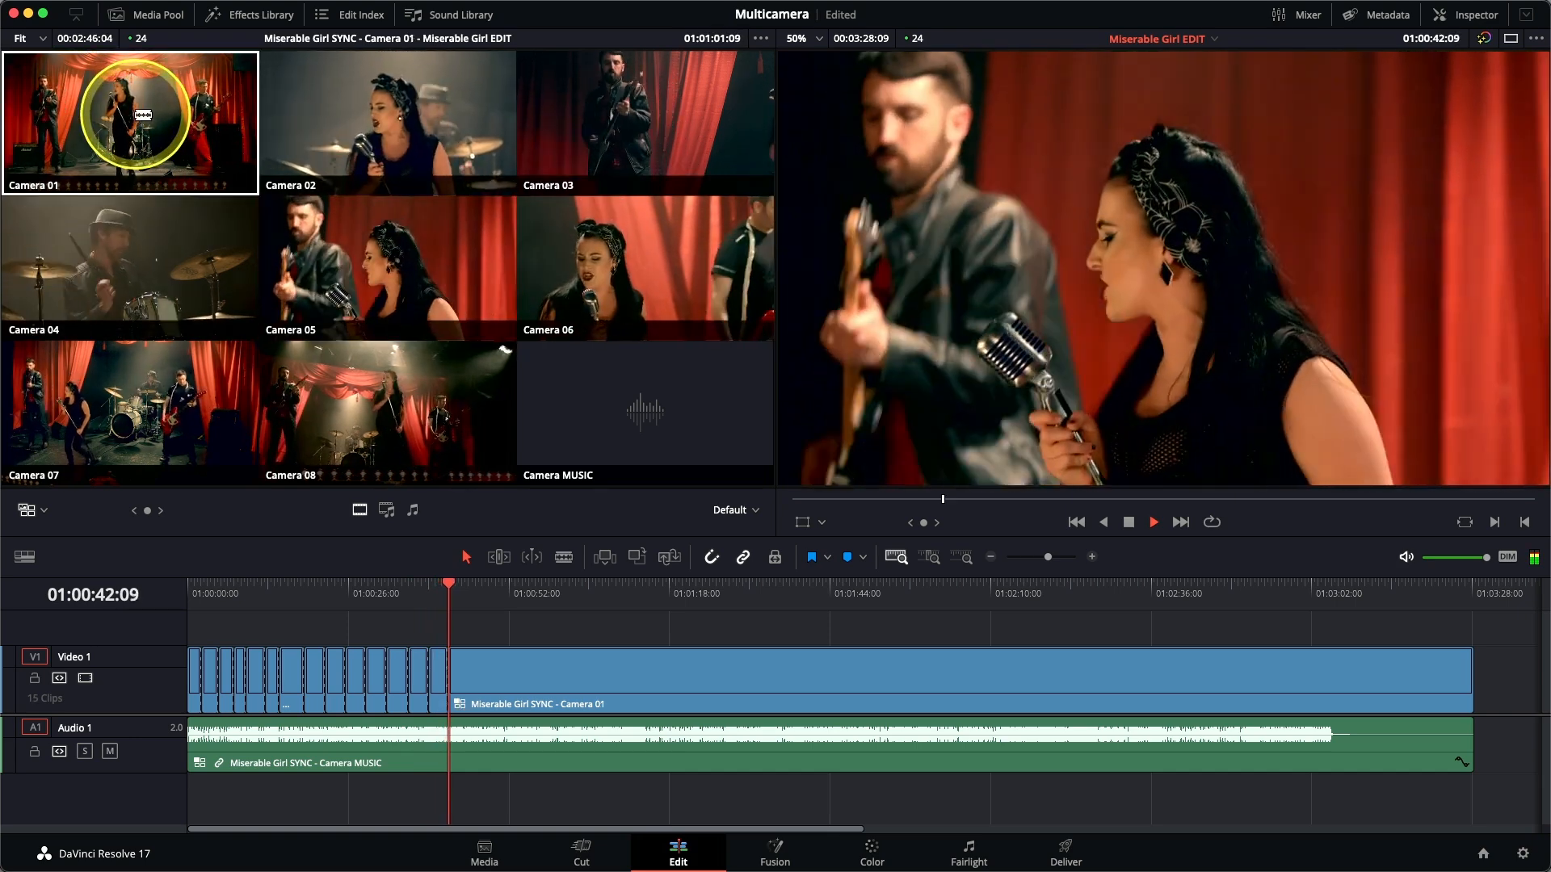
pyautogui.click(620, 125)
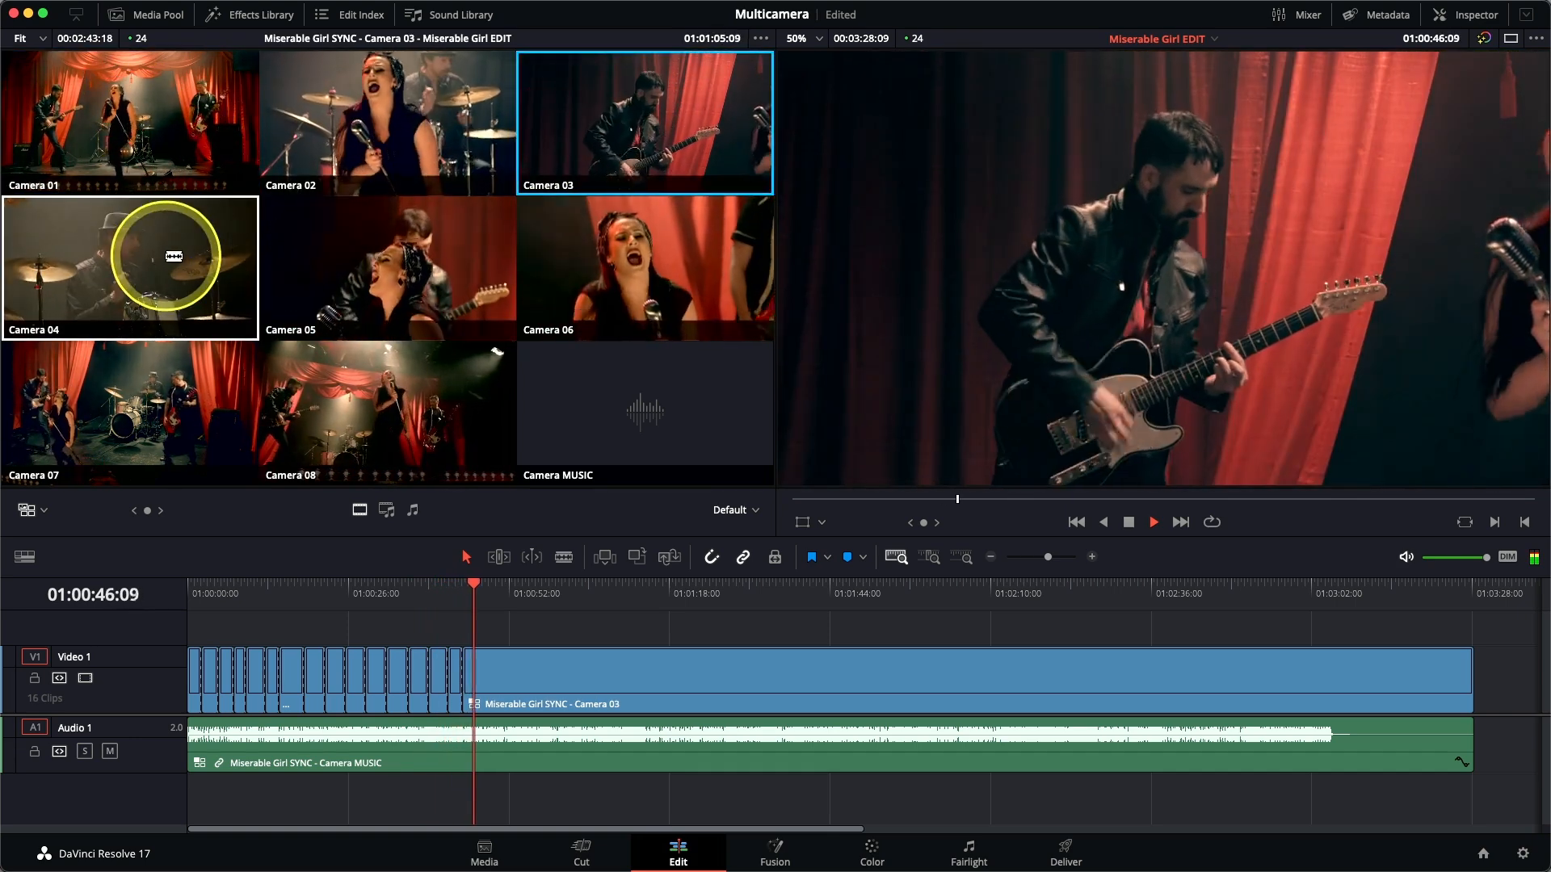
pyautogui.click(171, 256)
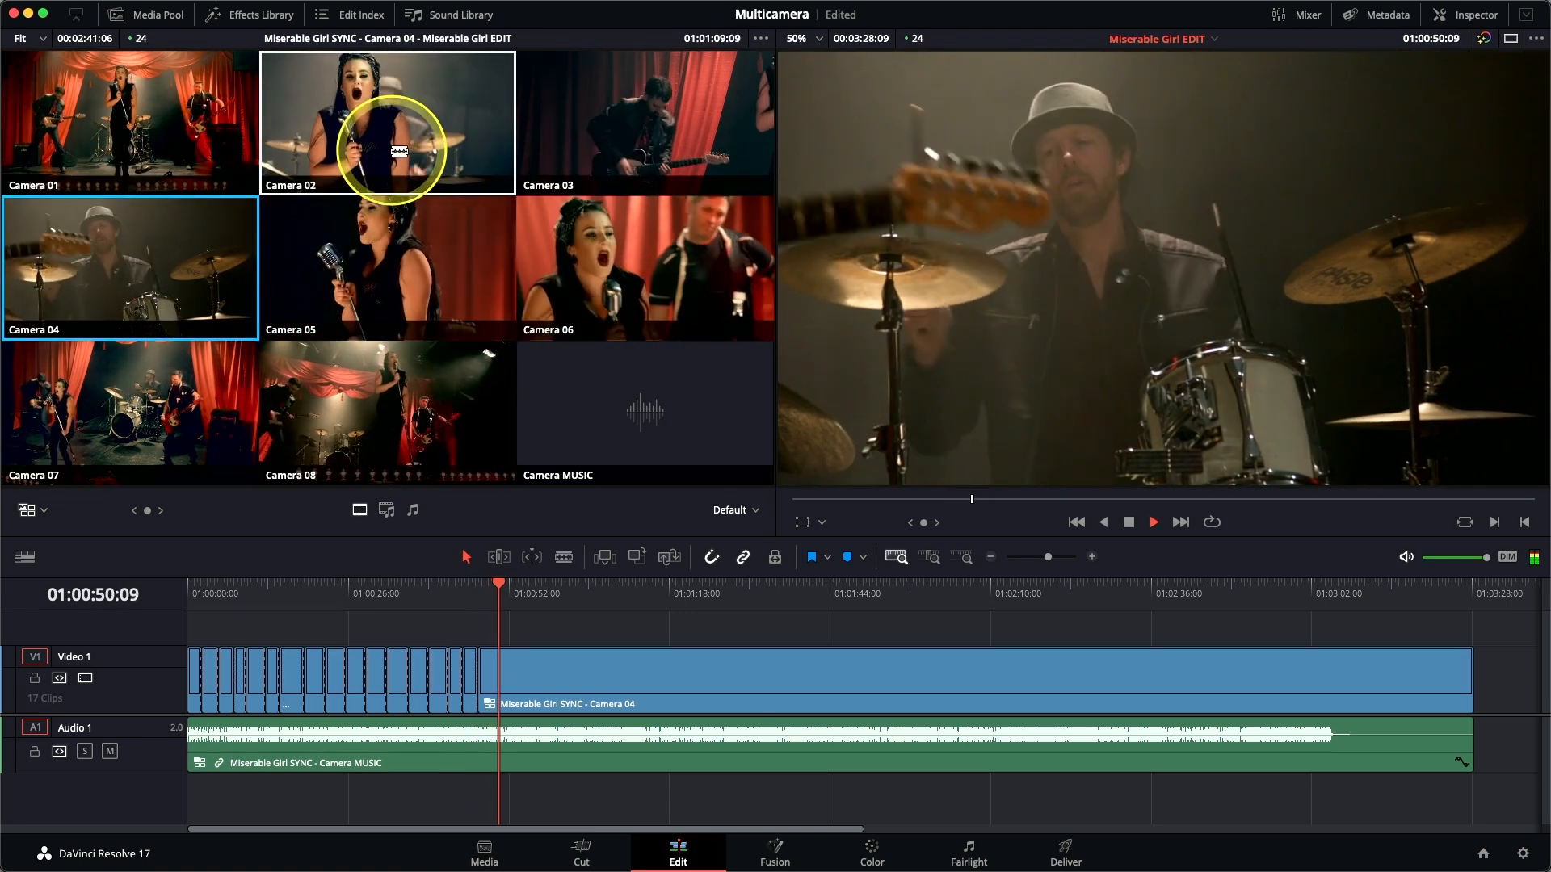
pyautogui.click(385, 91)
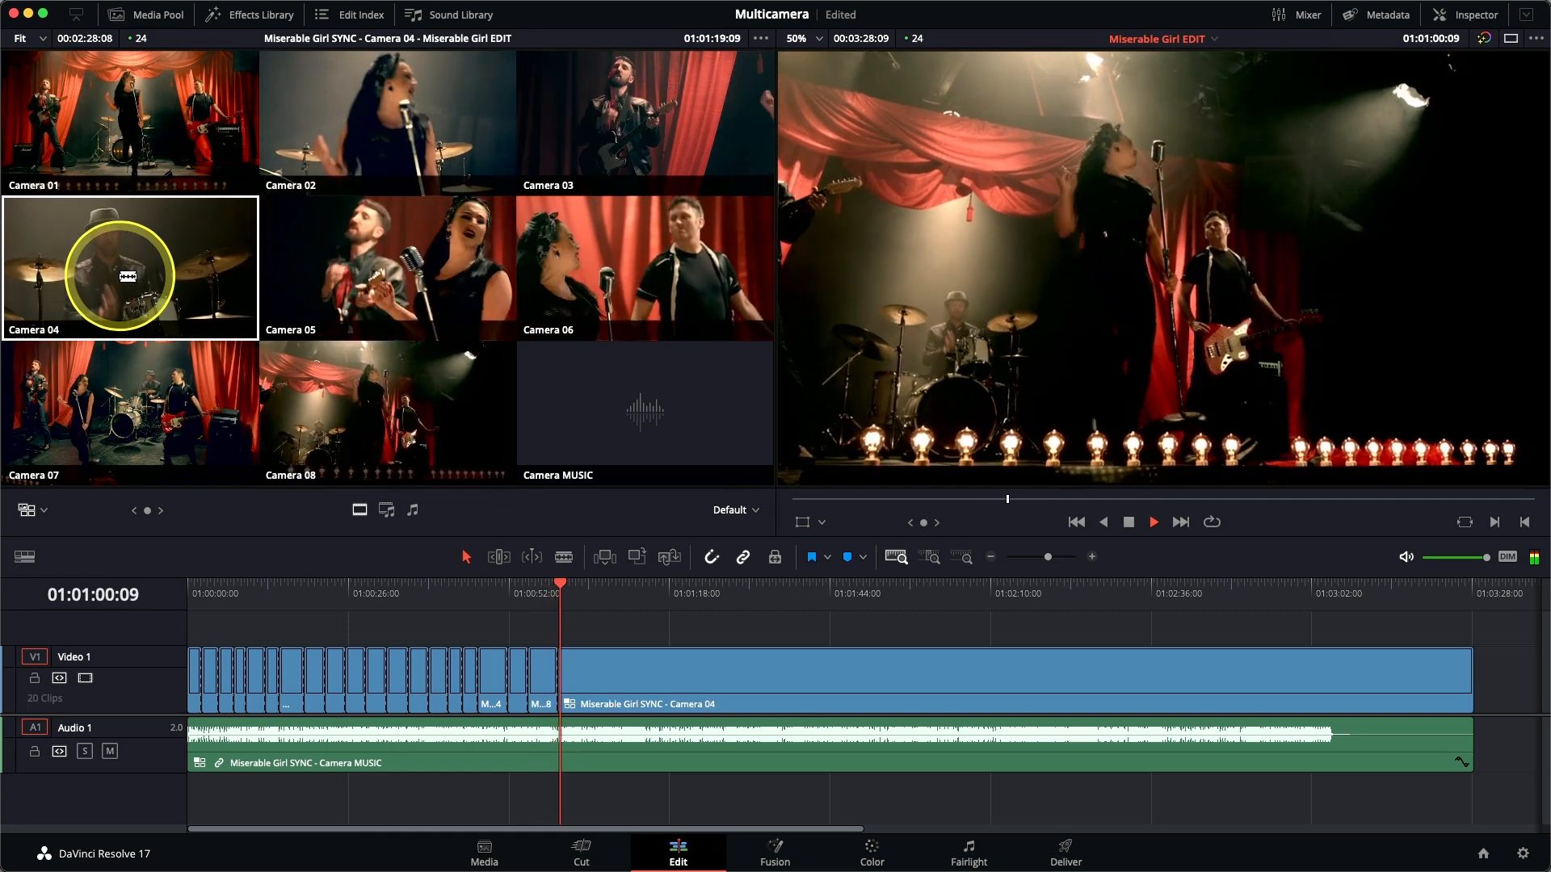
pyautogui.click(128, 275)
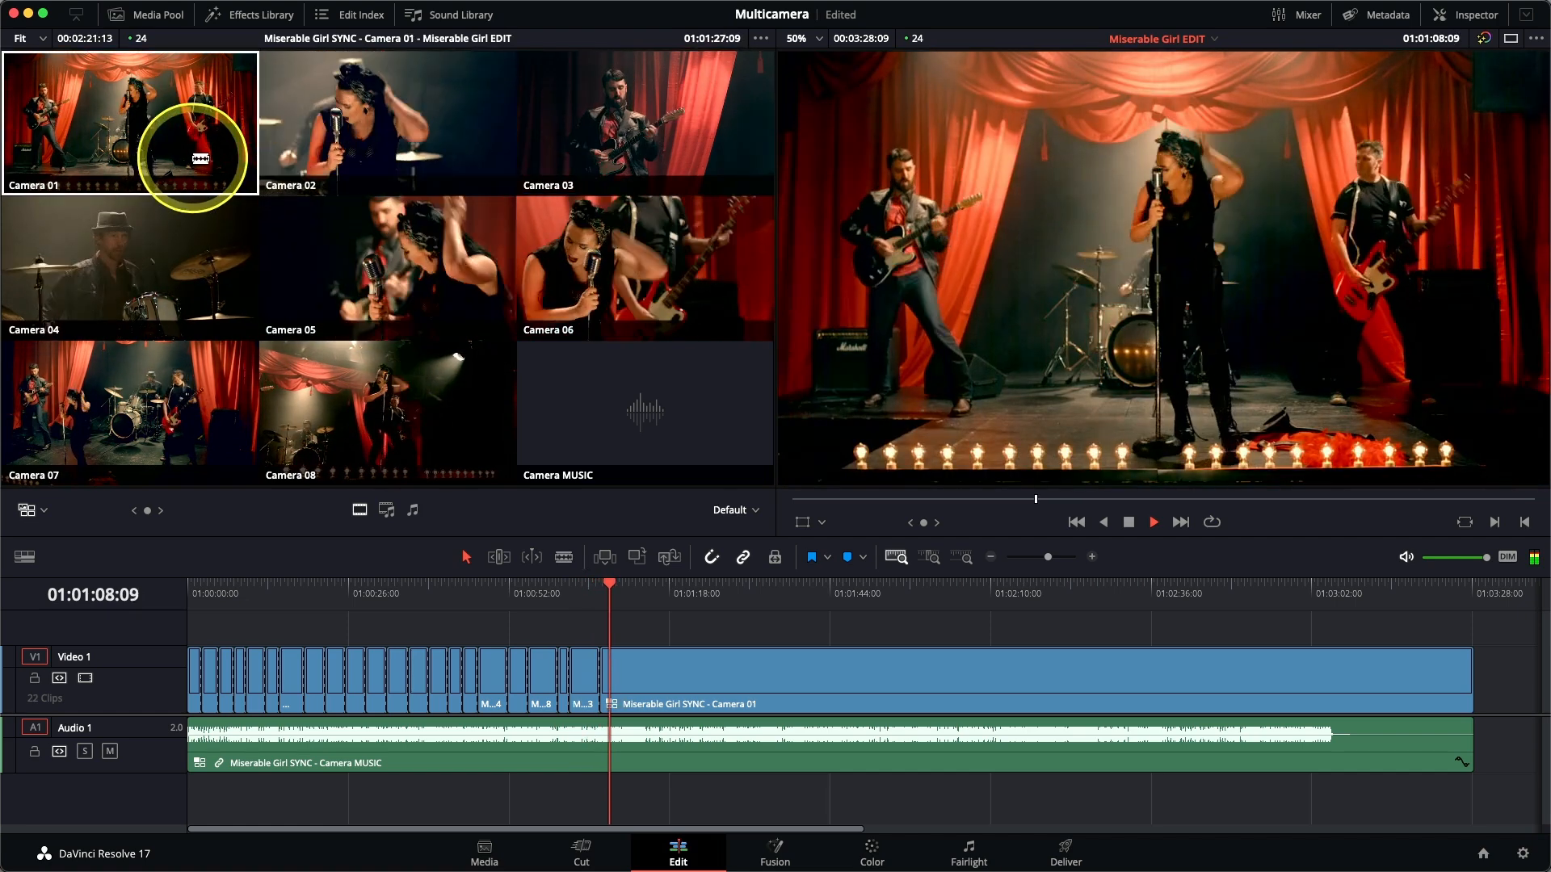
# Live-cut the stretch from about 01:01:10 to 01:01:34 using Cameras 03, 04, 08 and 01, finishing on the wide shot from Camera 01.
pyautogui.click(595, 130)
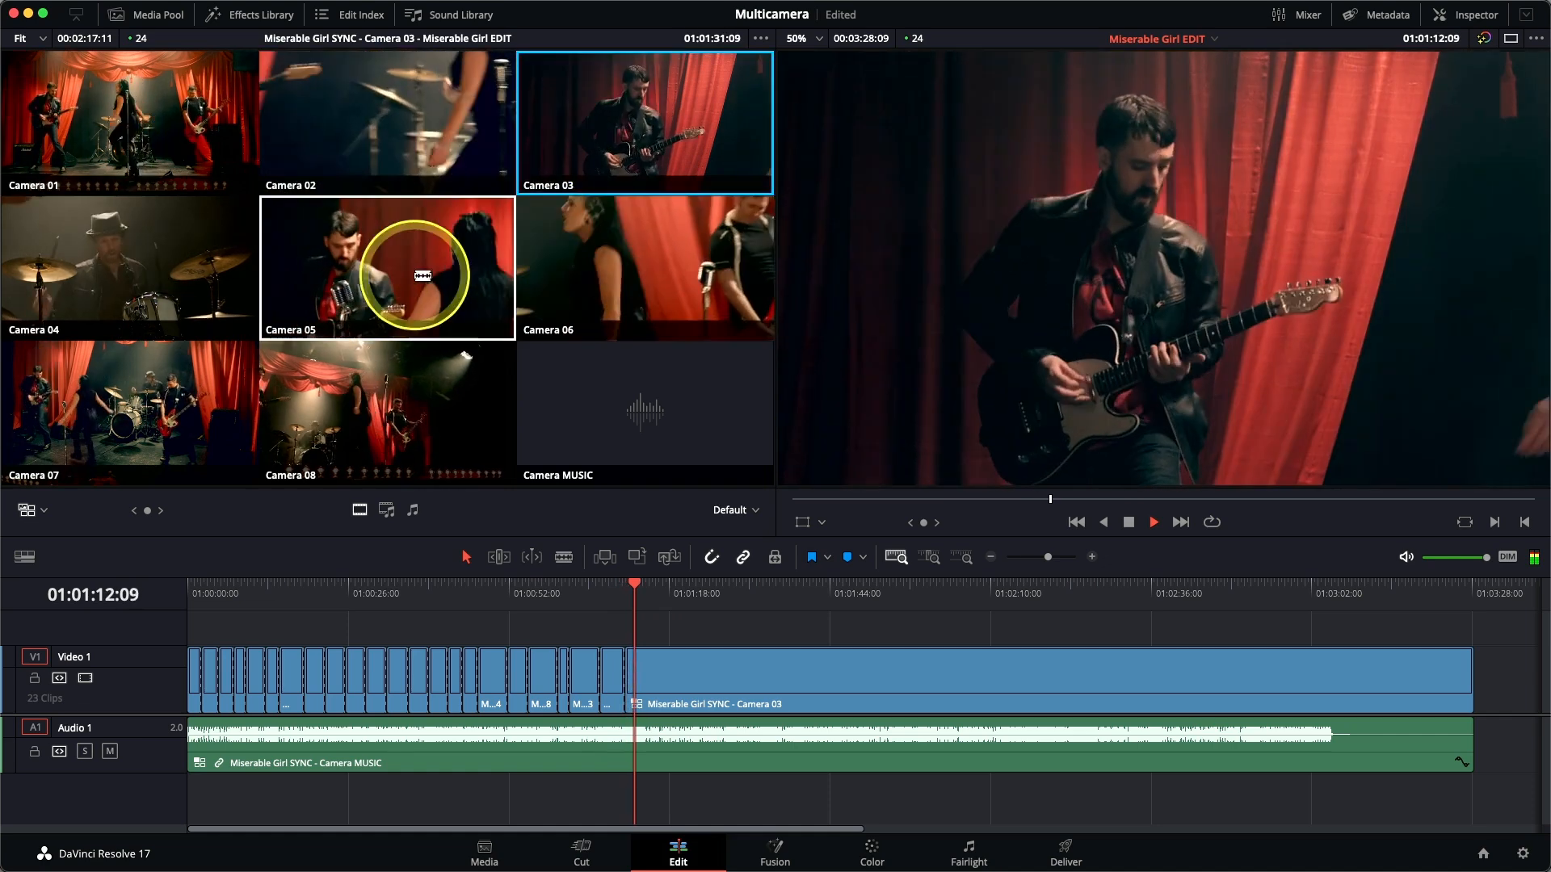
pyautogui.click(208, 250)
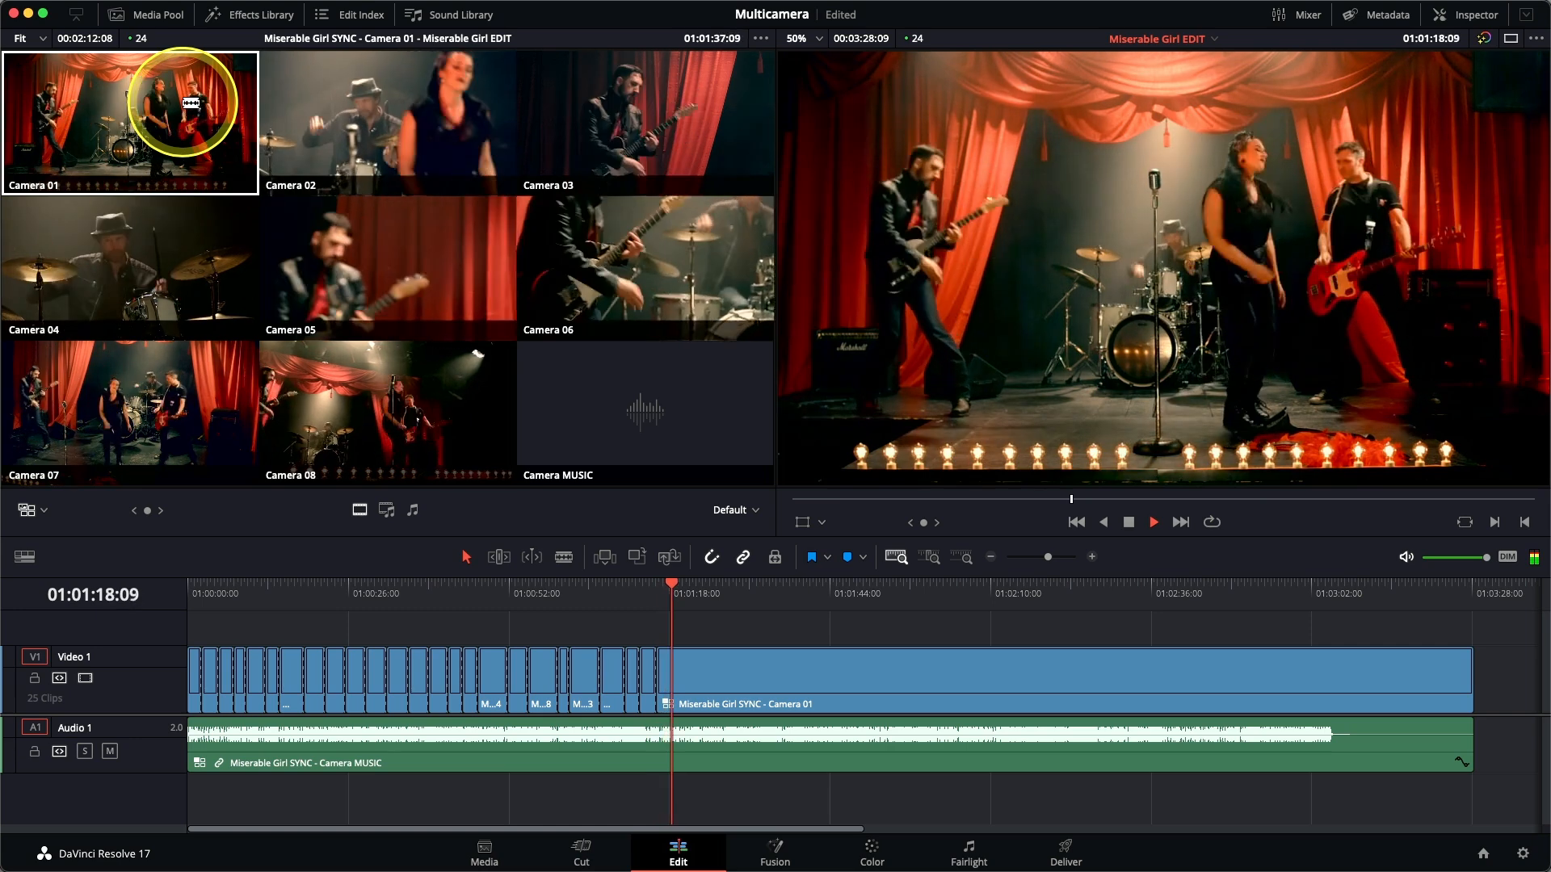
pyautogui.click(366, 377)
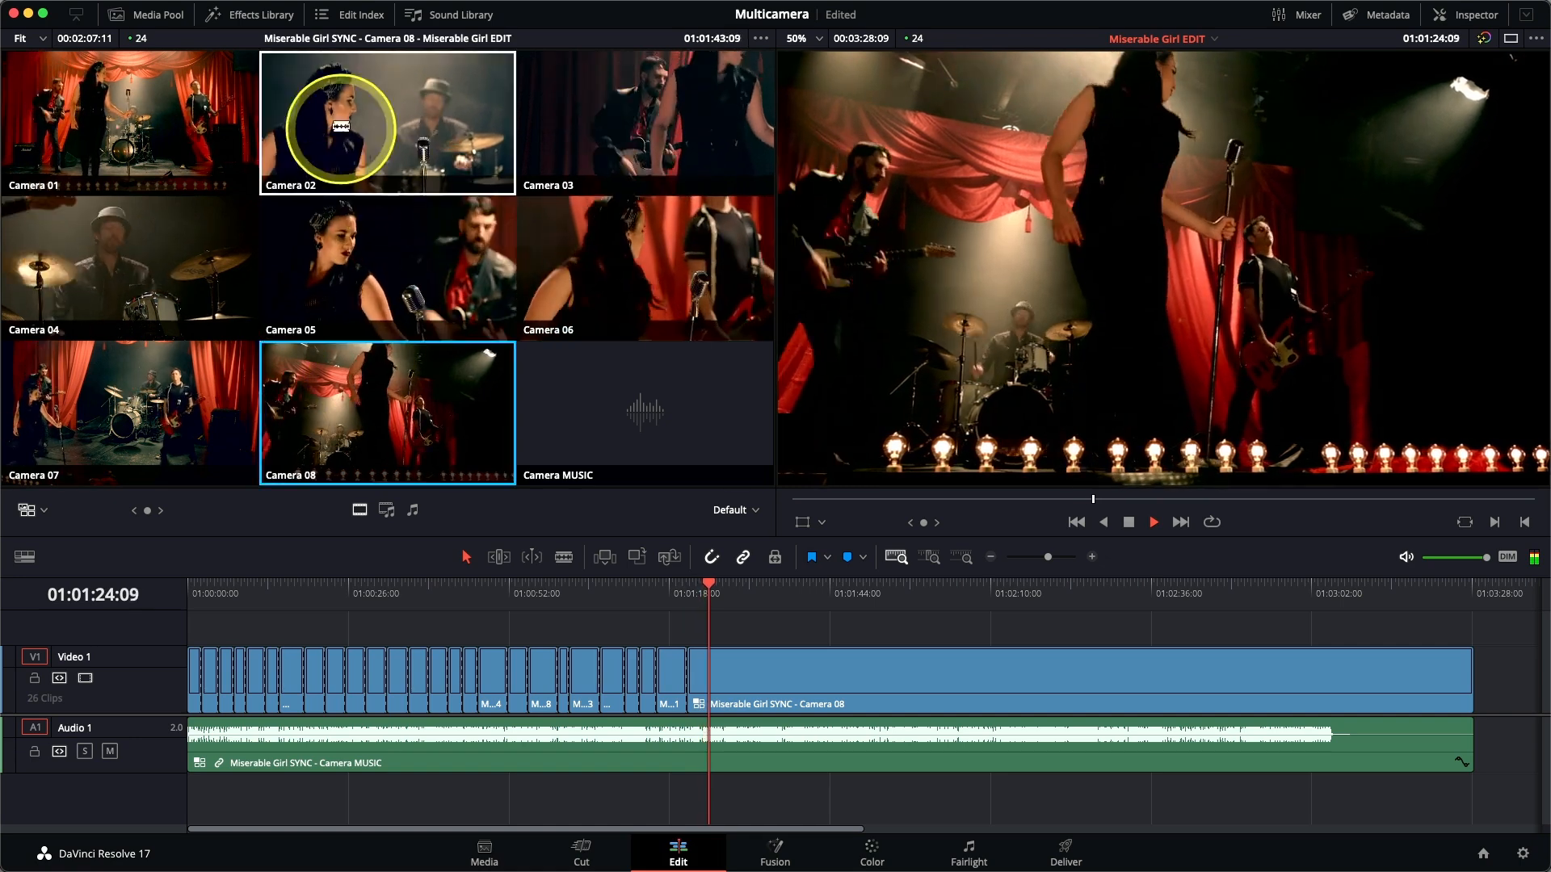
pyautogui.click(151, 235)
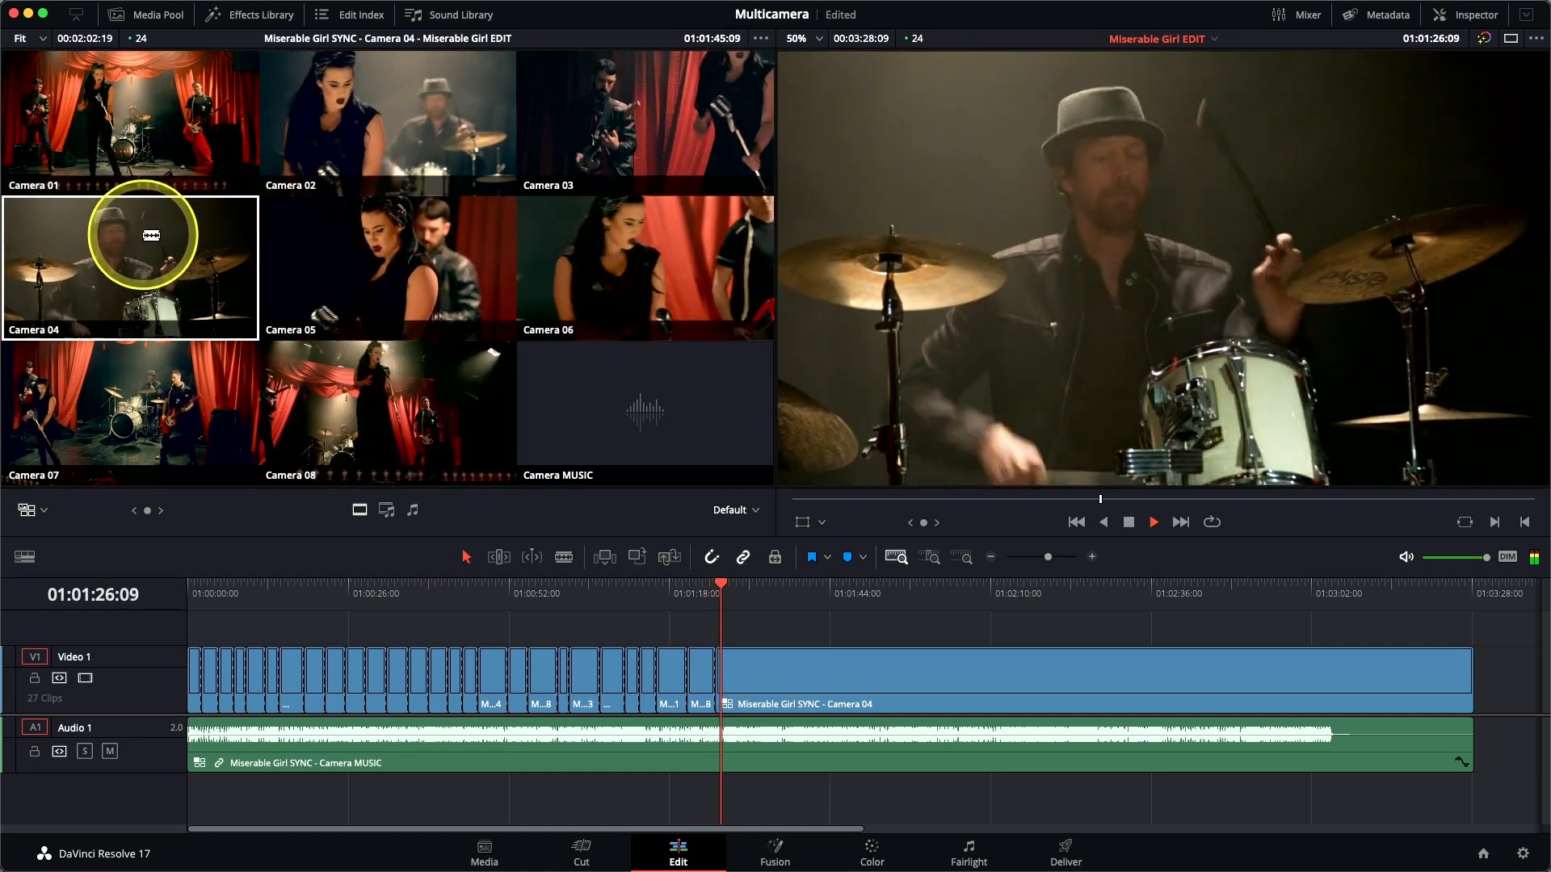
pyautogui.click(632, 118)
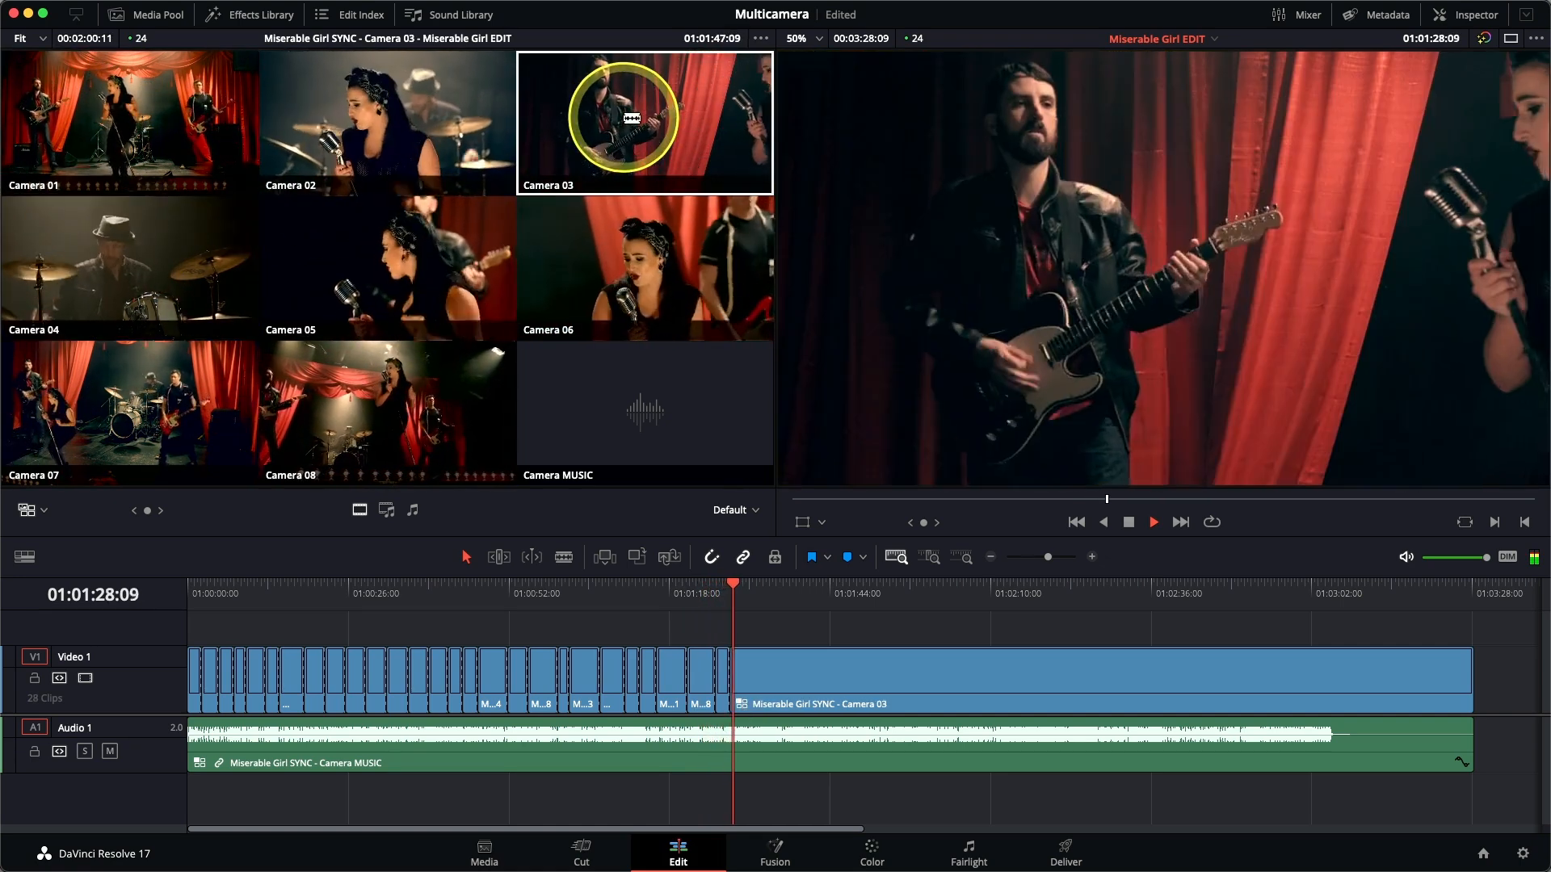
pyautogui.click(156, 132)
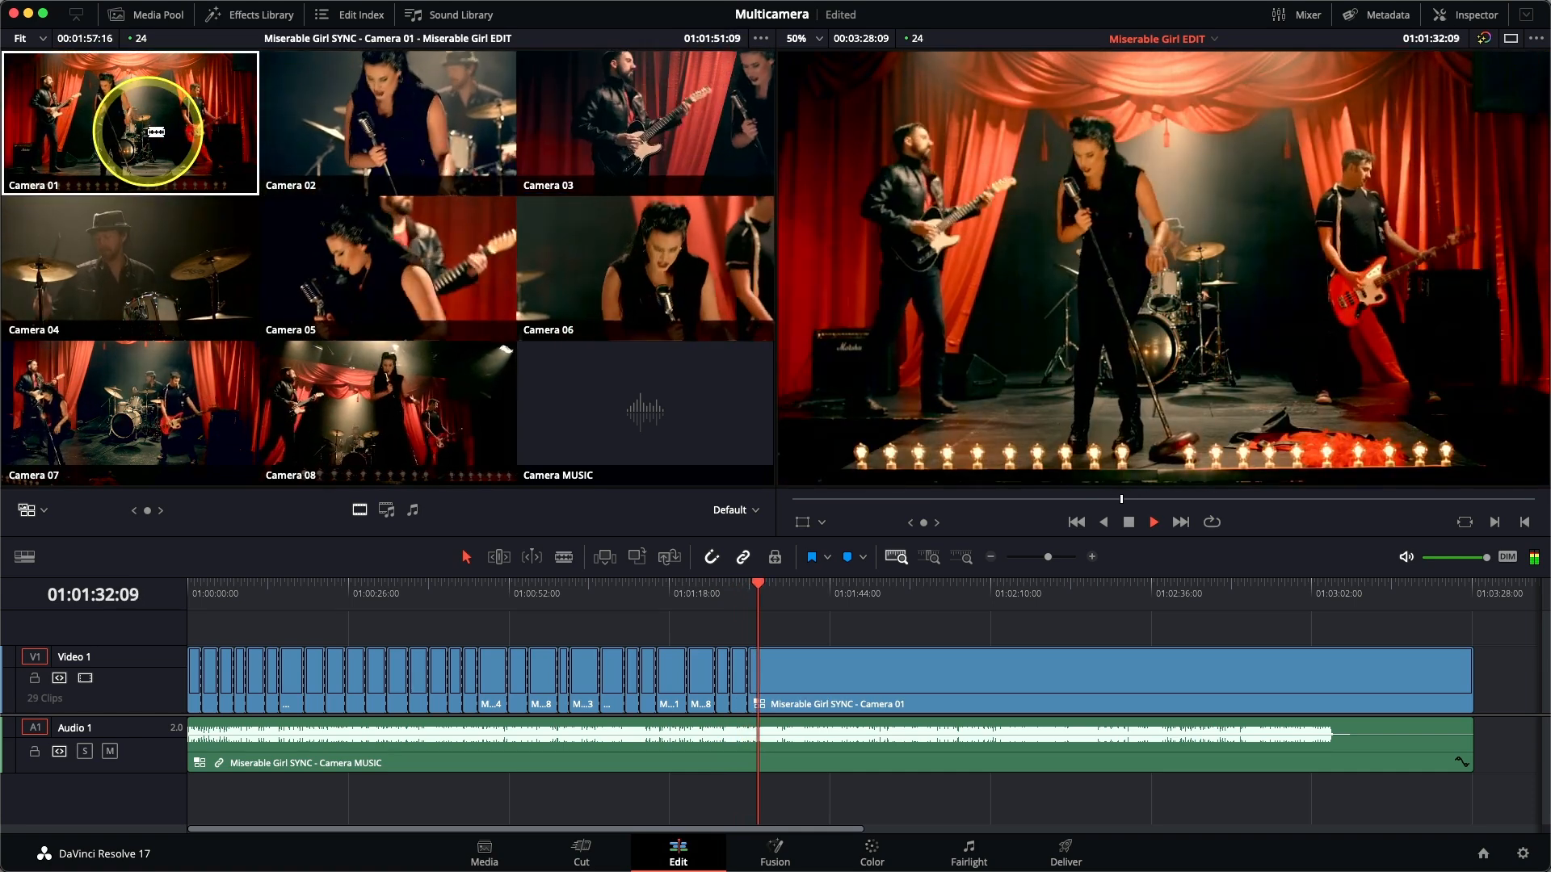
# Live-cut the stretch from about 01:01:34 to 01:02:08 using Cameras 02, 05, 08, 06 and 04, finishing on the guitarist in Camera 03.
pyautogui.click(367, 129)
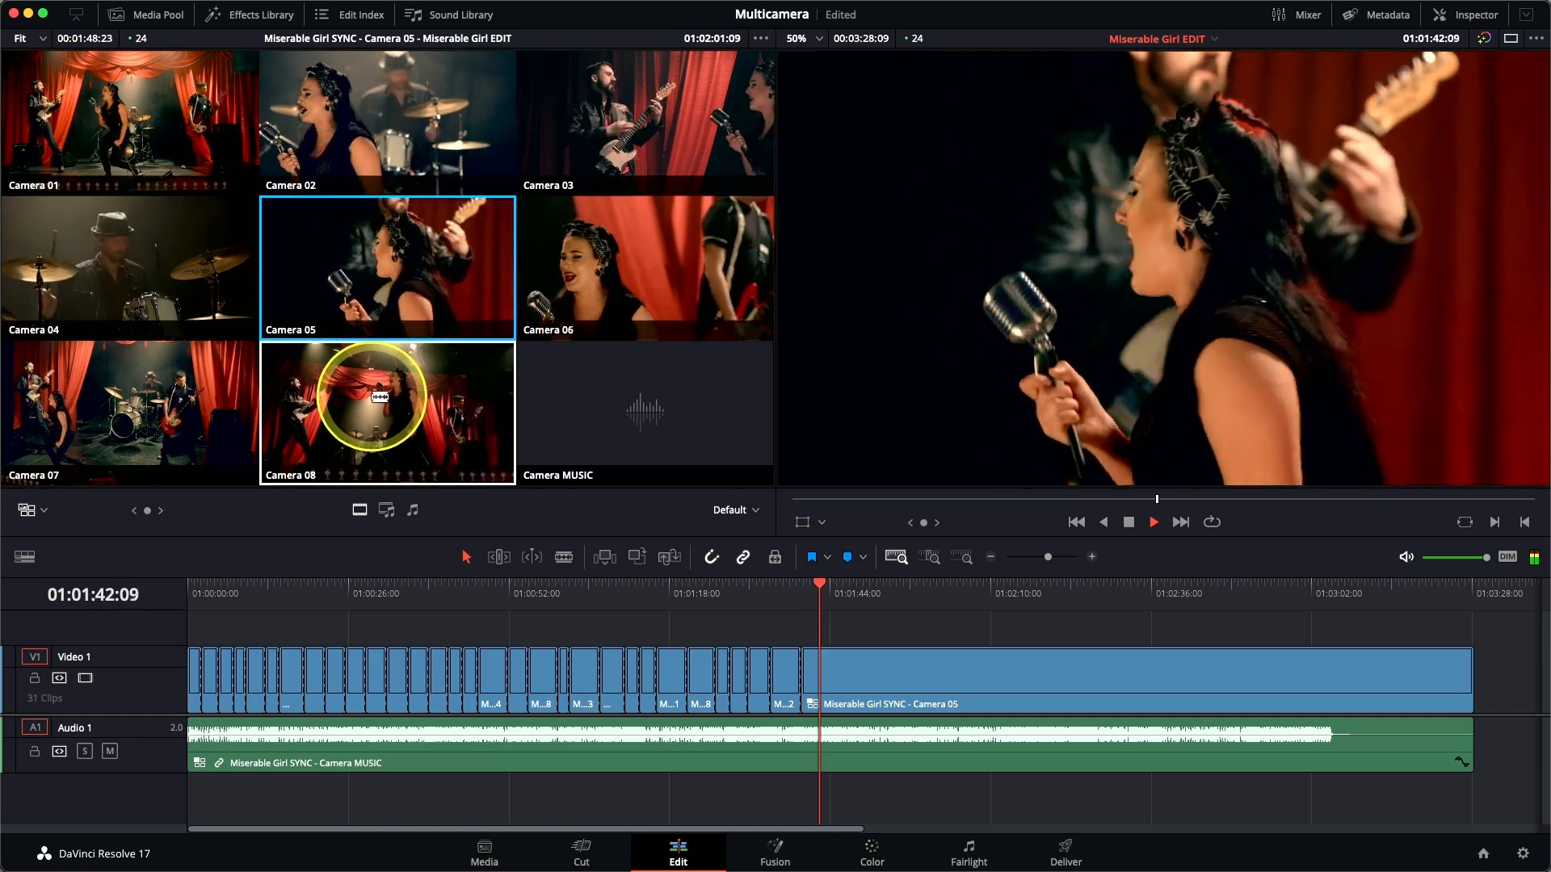
pyautogui.click(380, 397)
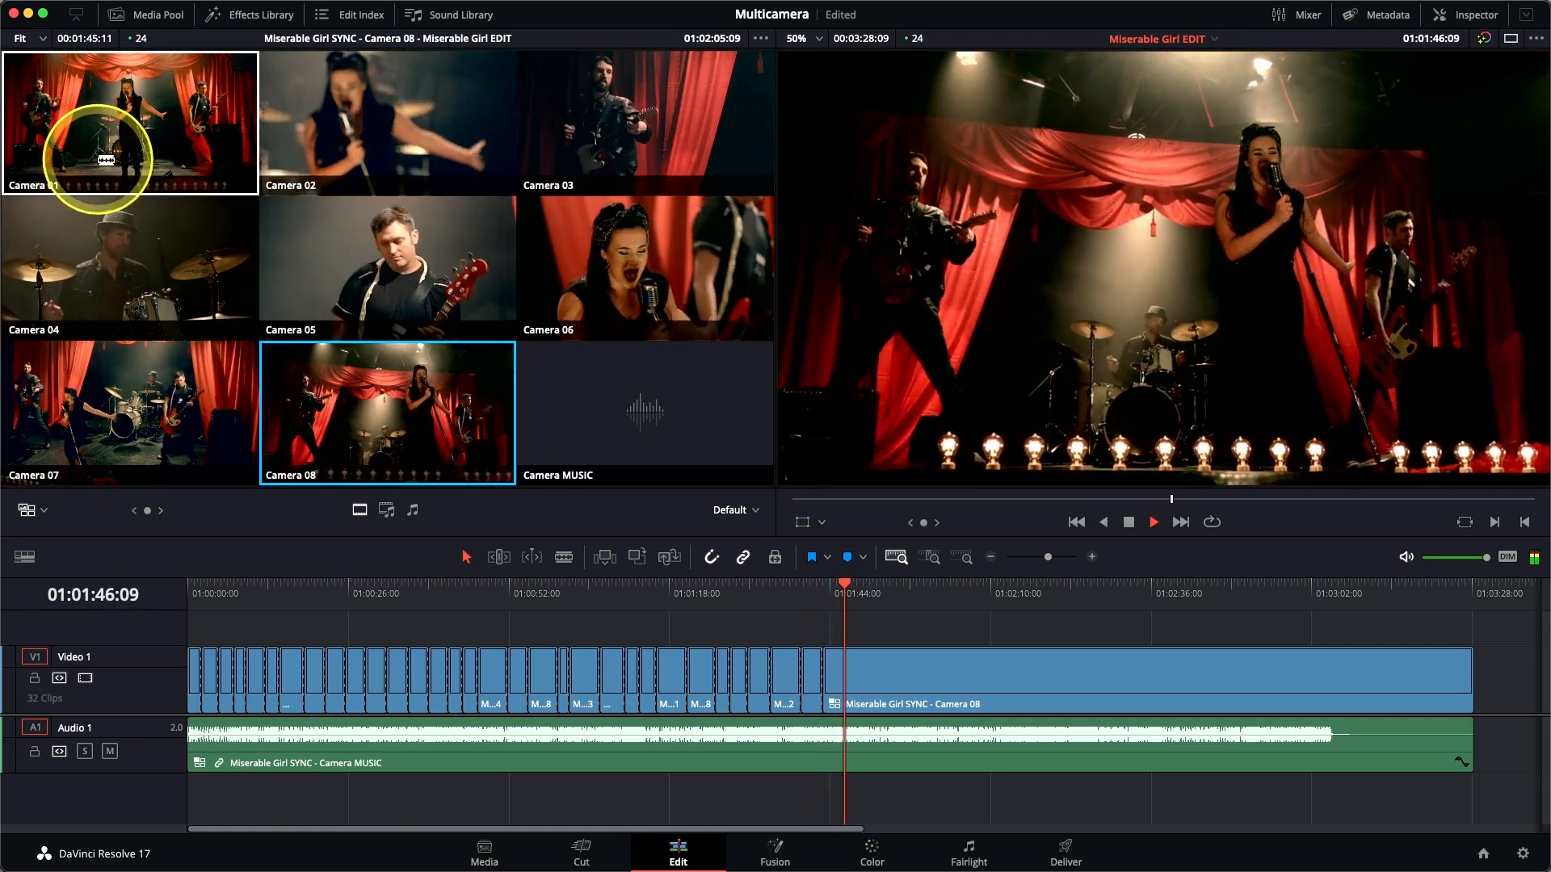
pyautogui.click(642, 247)
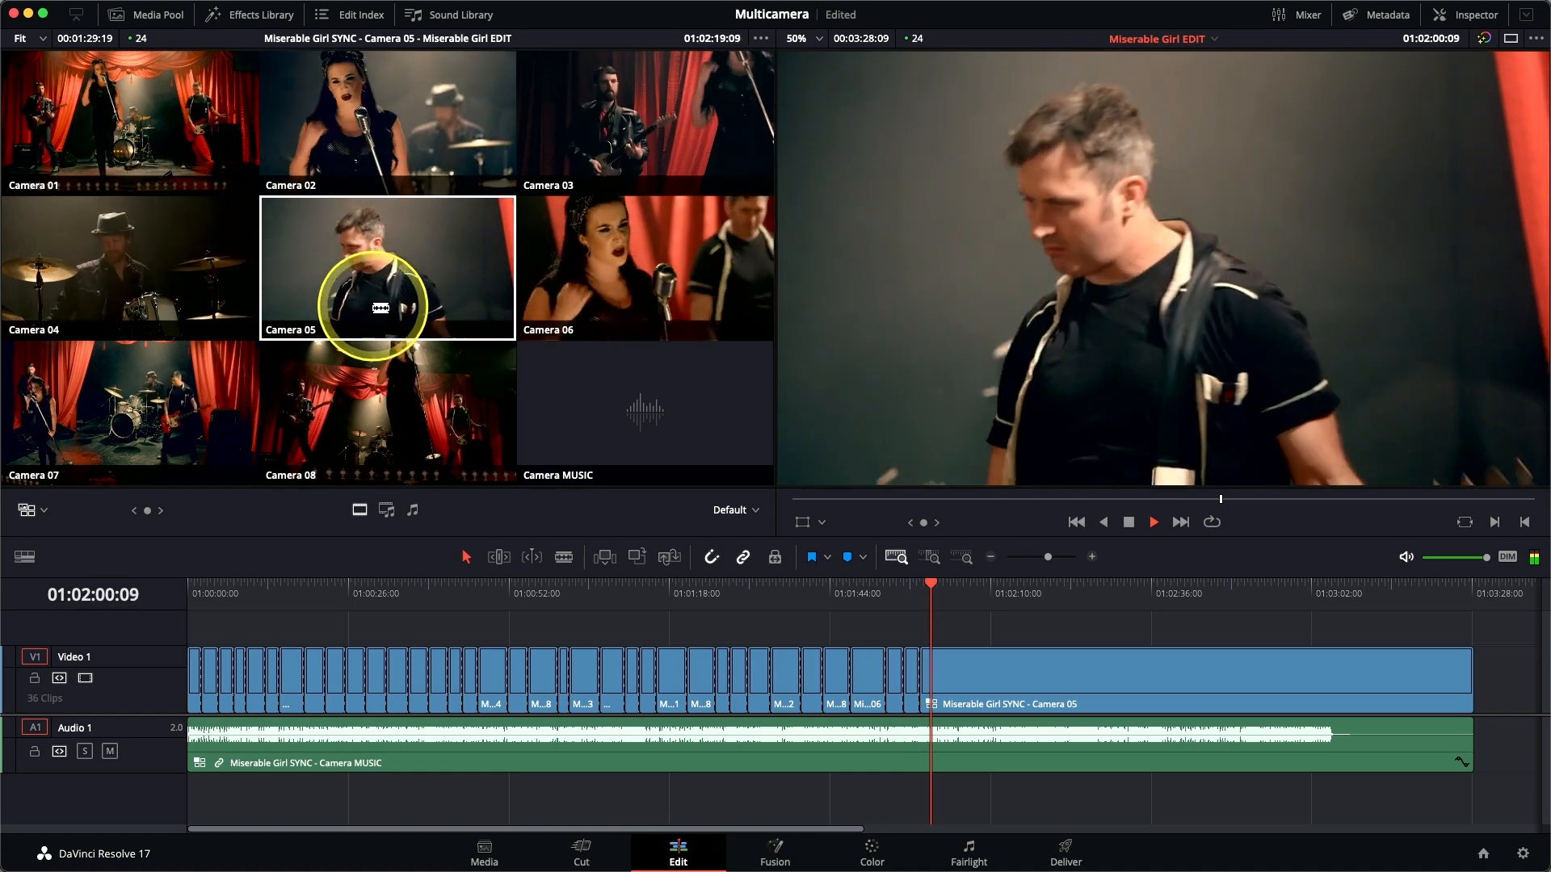
pyautogui.click(108, 320)
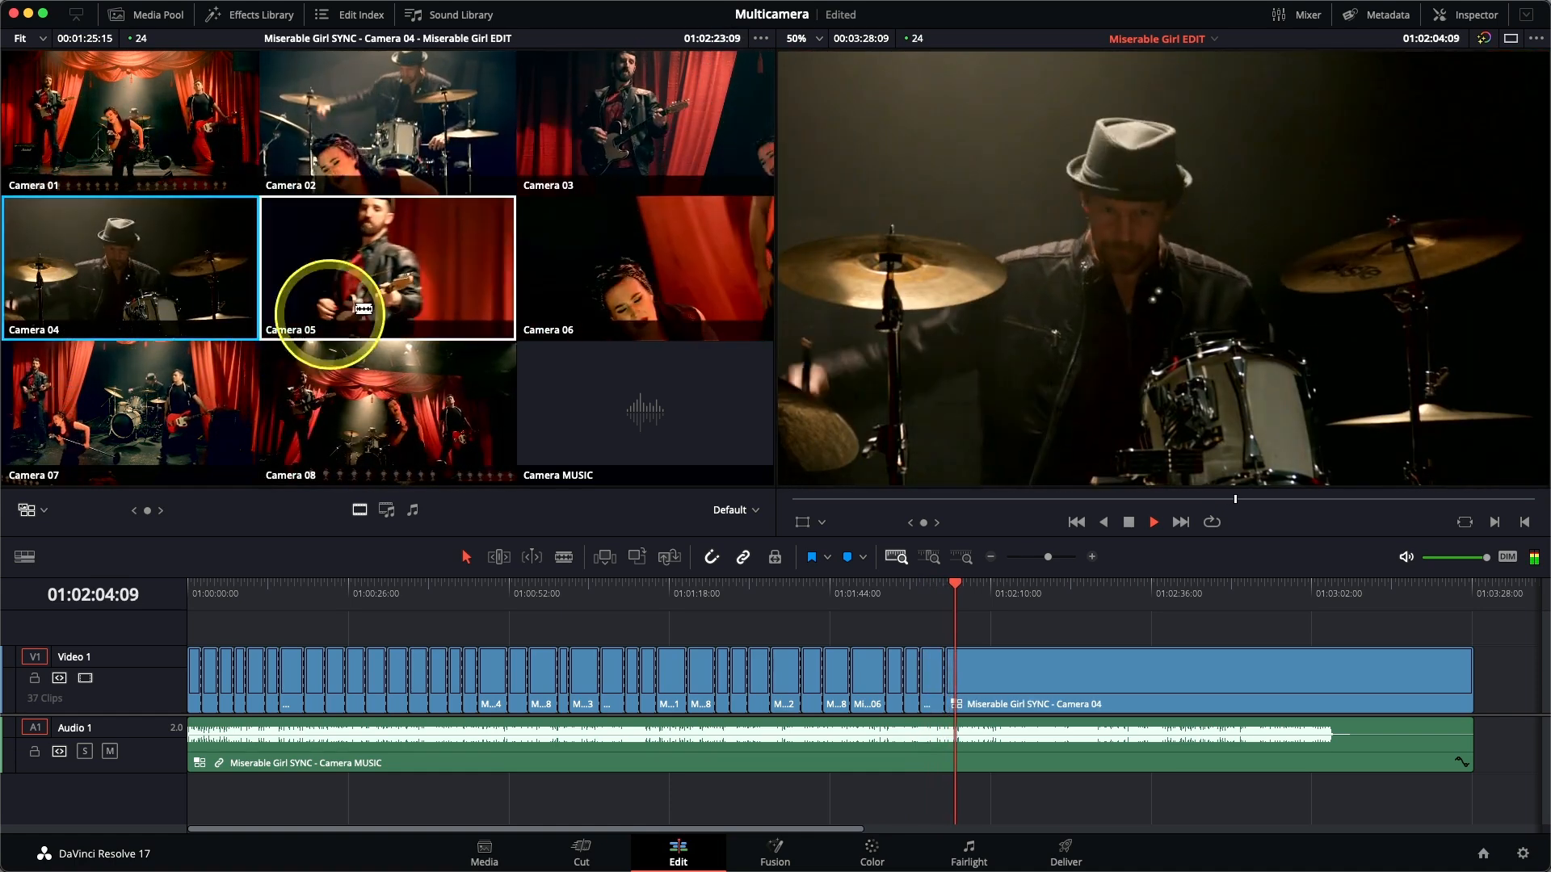
pyautogui.click(583, 121)
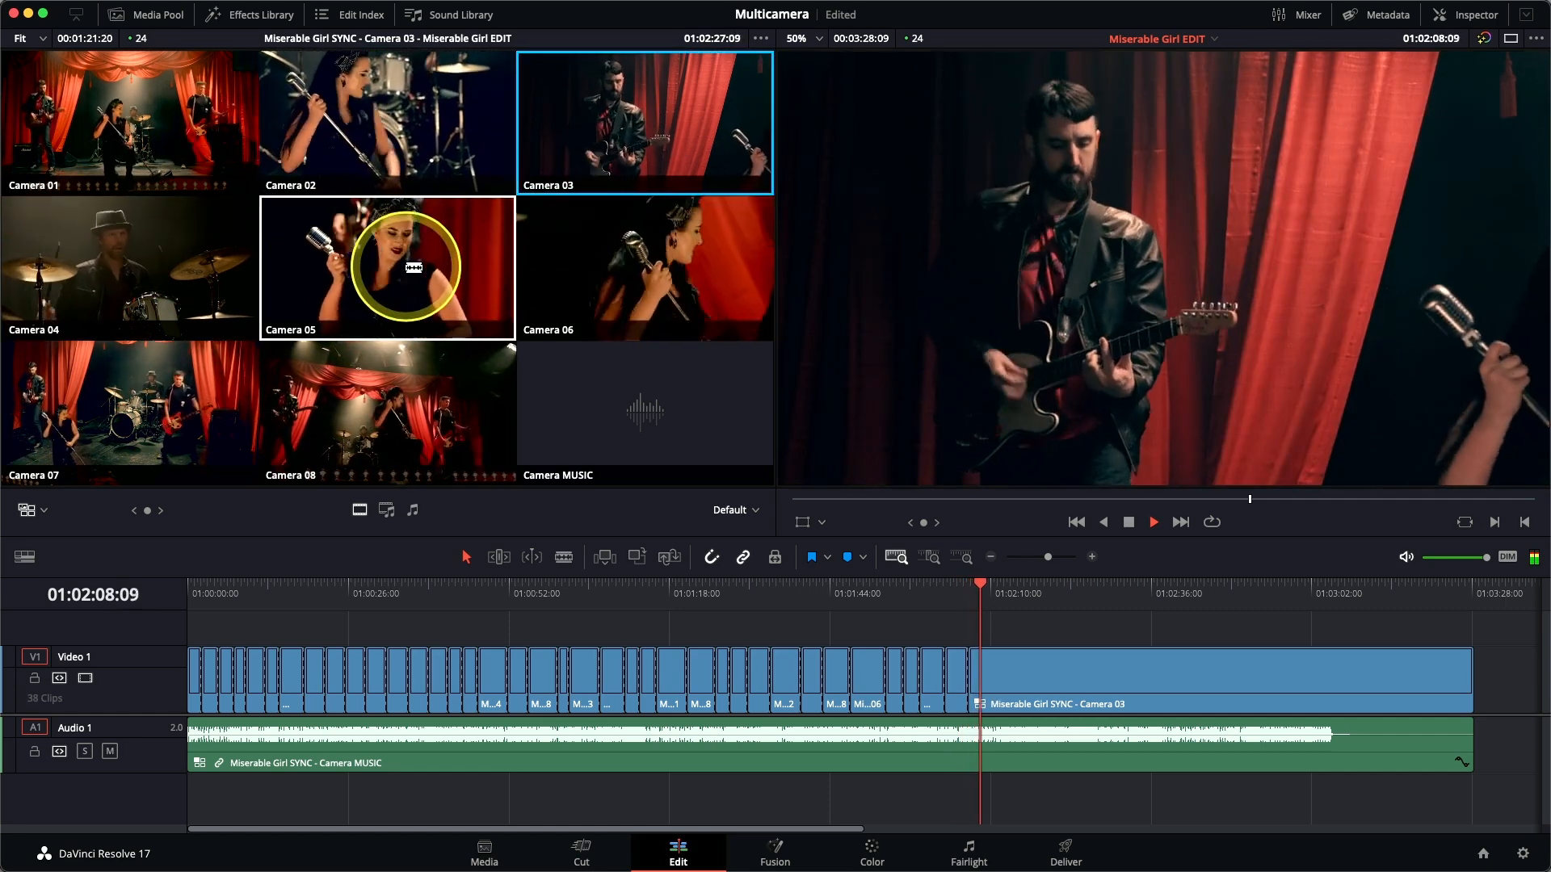
# Live-cut the rest of the song up to about 01:03:04 using Cameras 01, 03, 06 and 04, finishing on Camera 08.
pyautogui.click(177, 145)
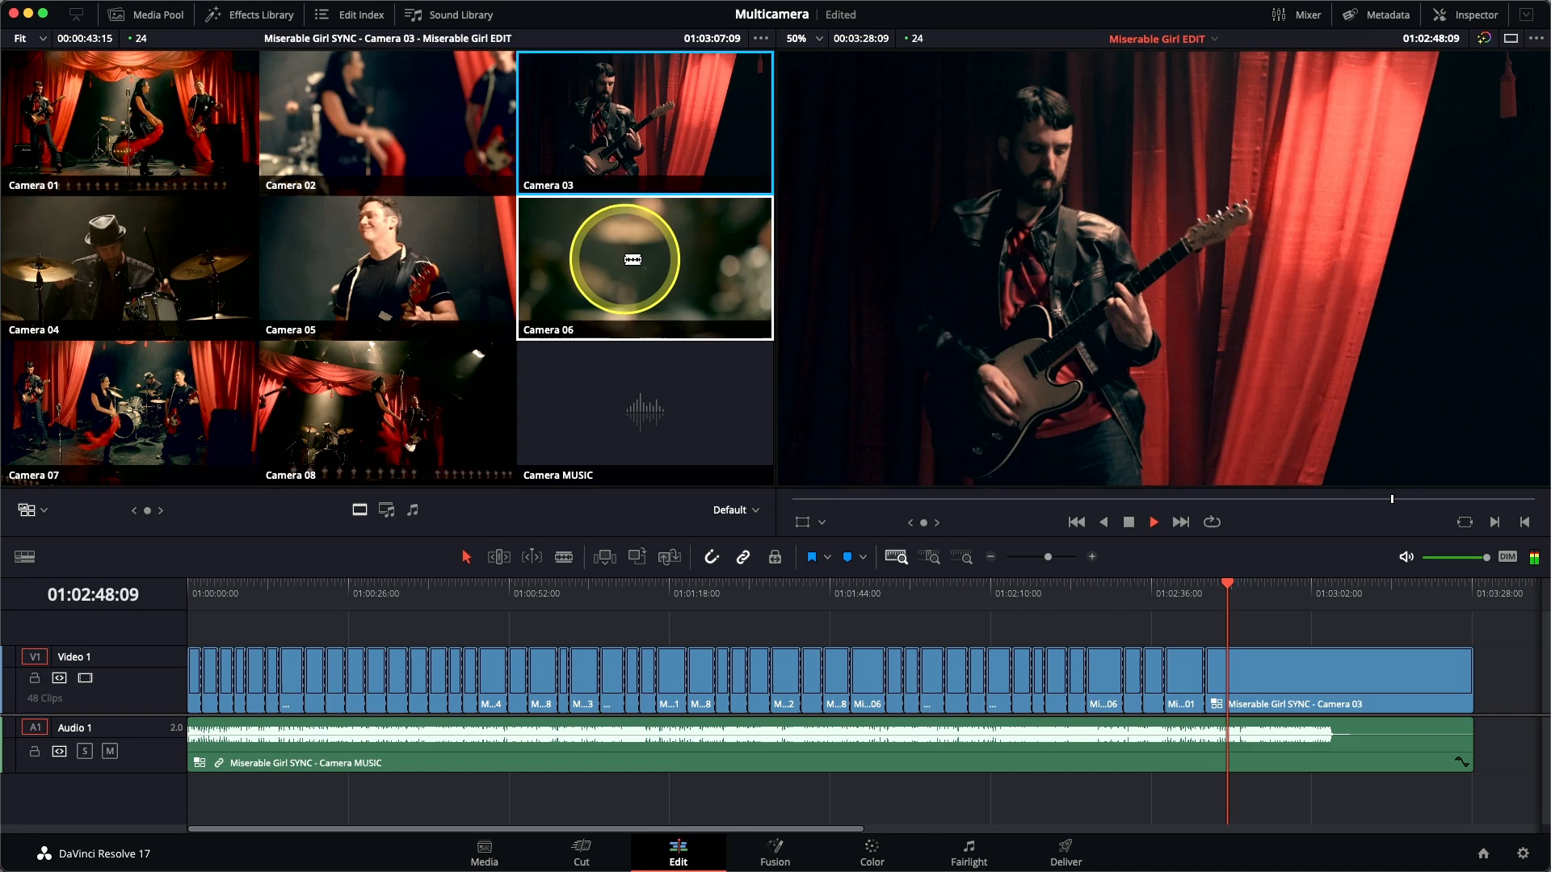
pyautogui.click(632, 260)
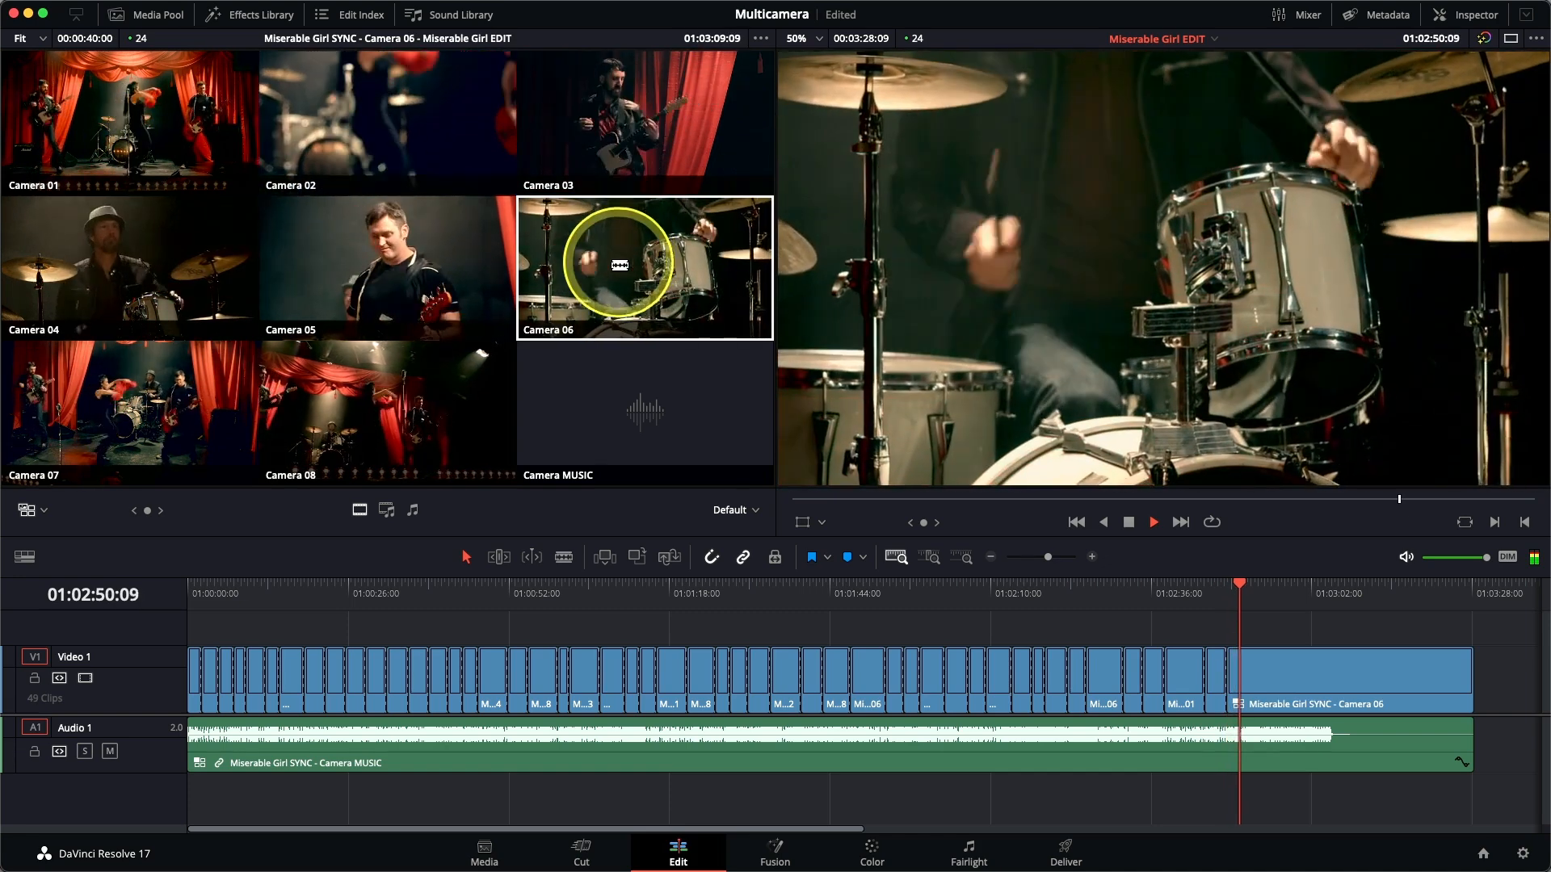
pyautogui.click(197, 287)
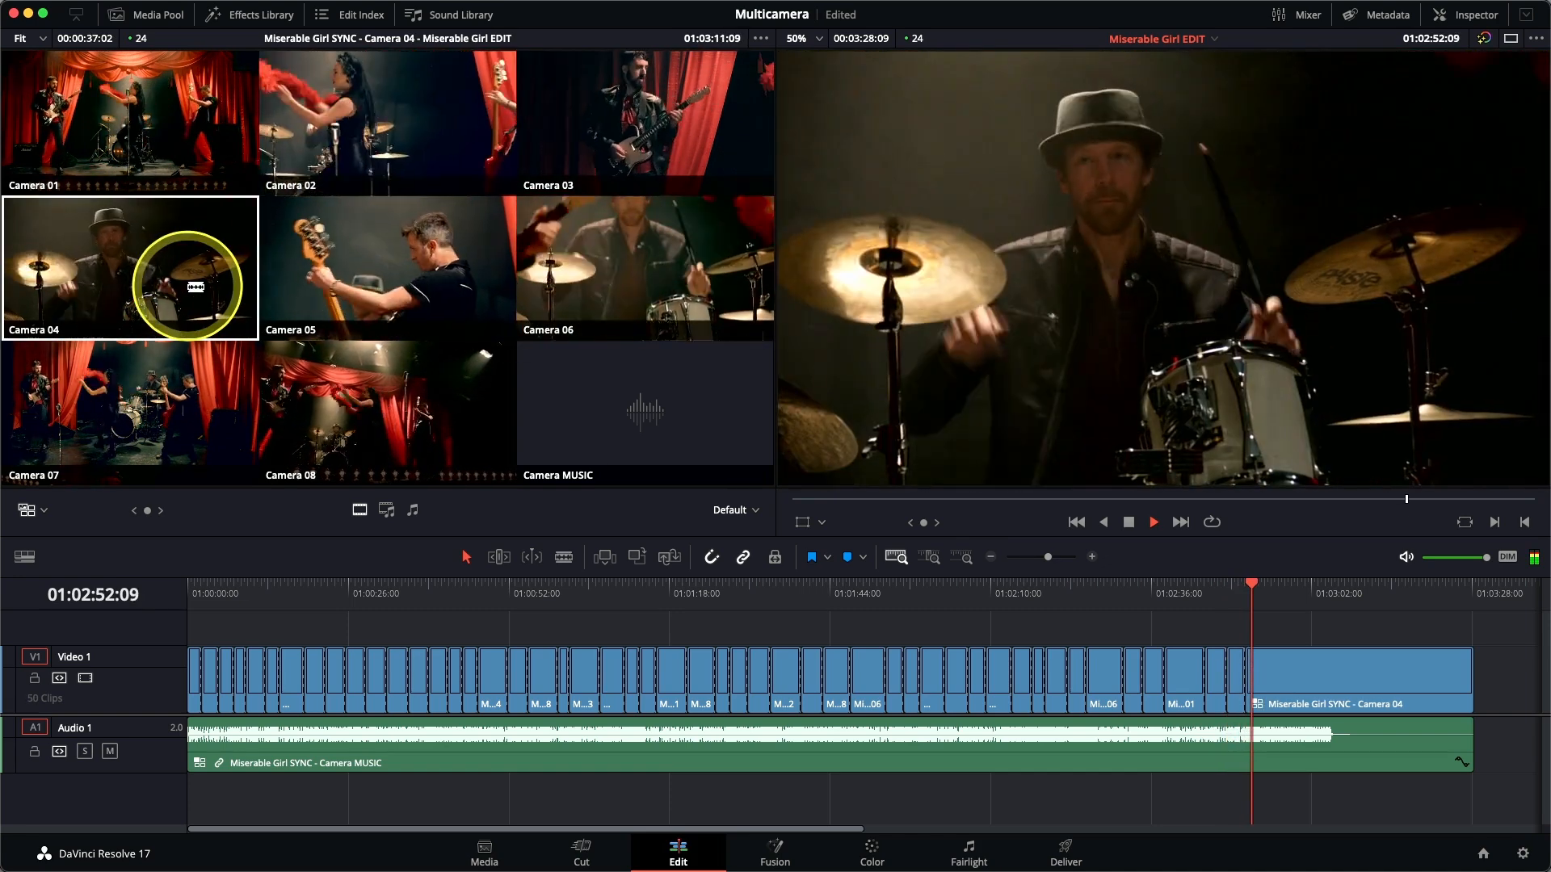
pyautogui.click(611, 148)
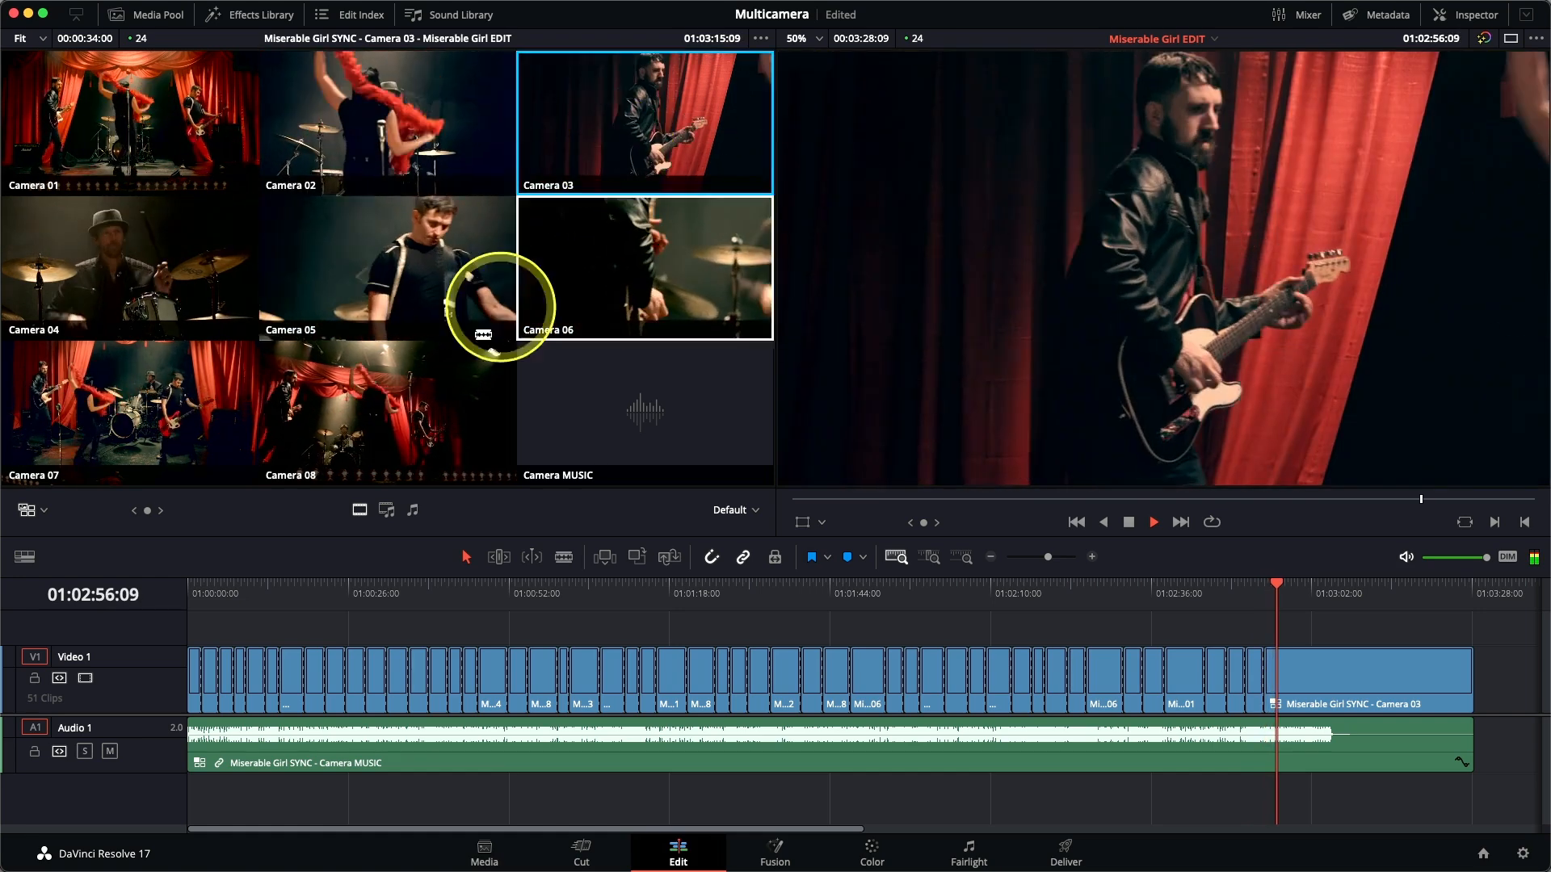
pyautogui.click(365, 434)
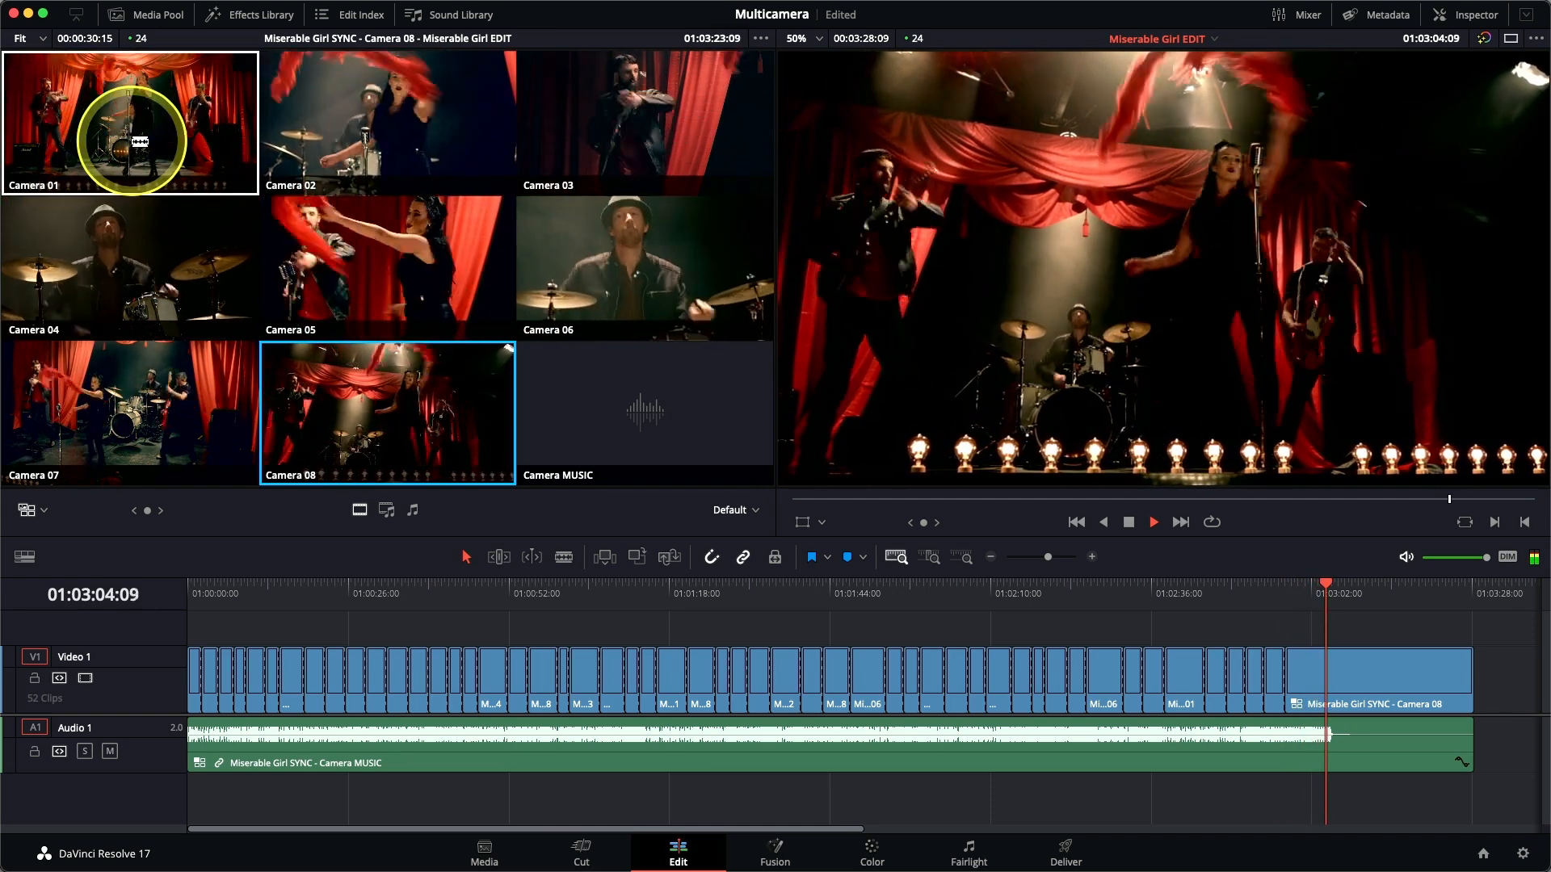
# Cut to Camera 02 at about 01:03:06 and let it run to the end of the song.
pyautogui.click(429, 127)
pyautogui.click(428, 128)
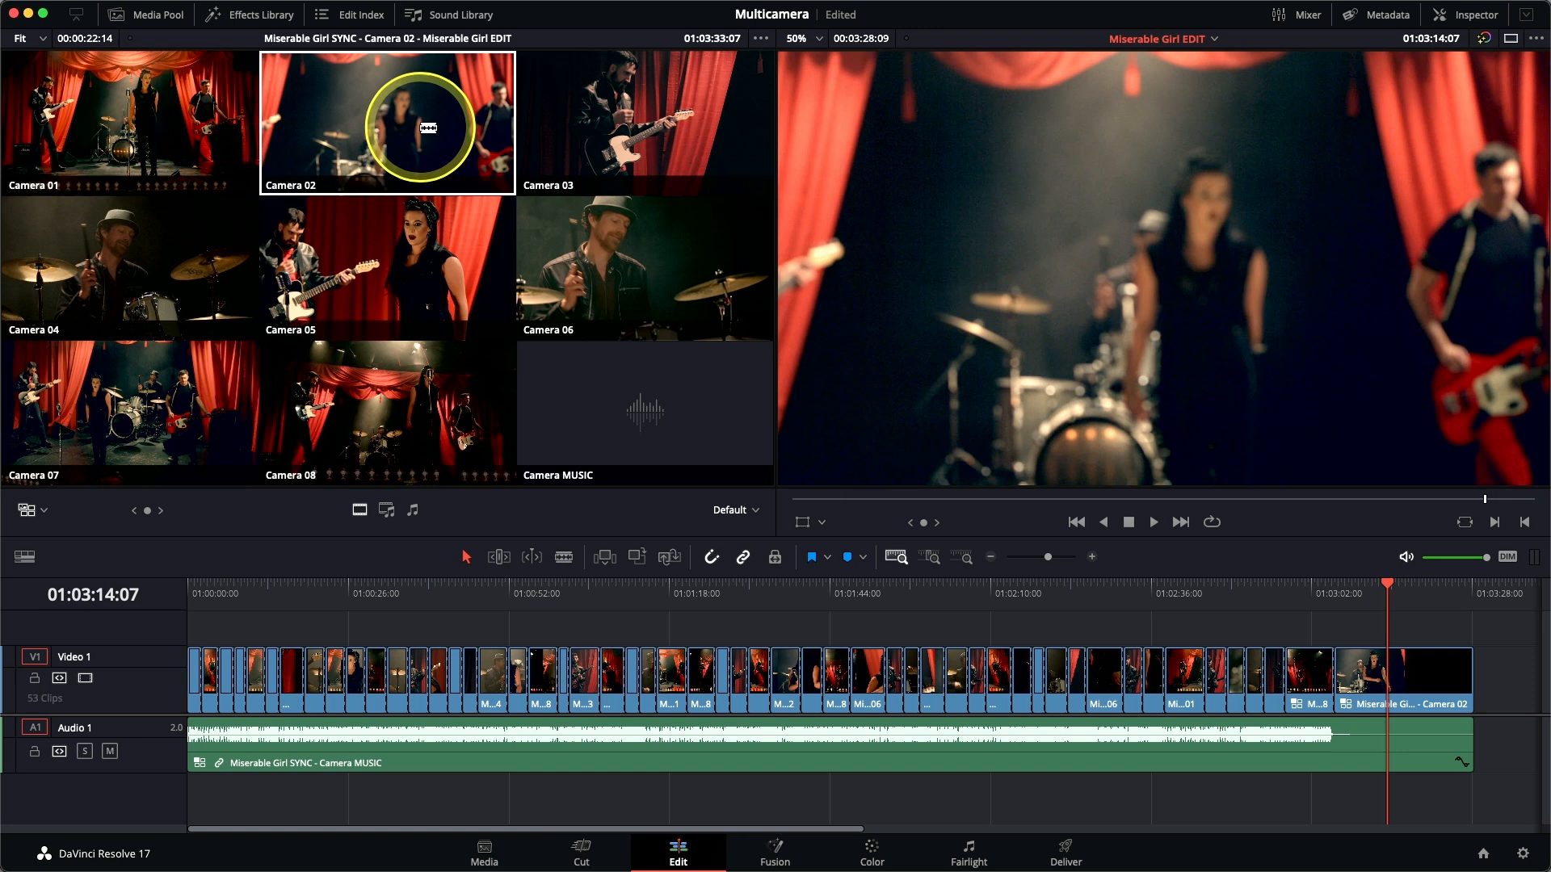
# Play the edit from the start to about 01:00:29 and roll the Camera 02 to Camera 08 cut back to about 01:00:27:13.
pyautogui.click(187, 595)
pyautogui.press('space')
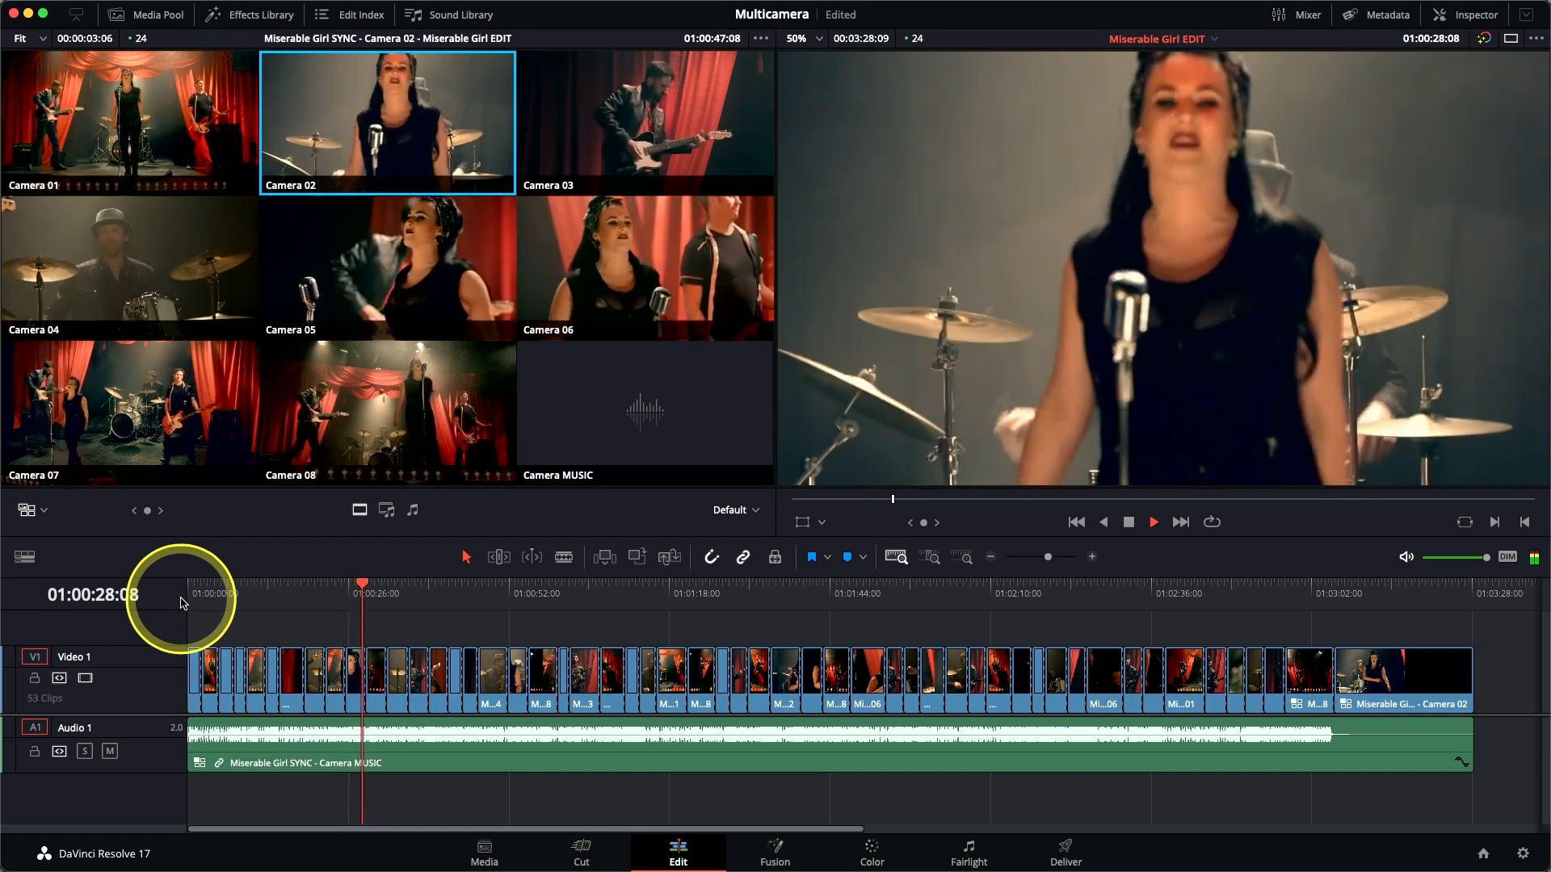
pyautogui.press('space')
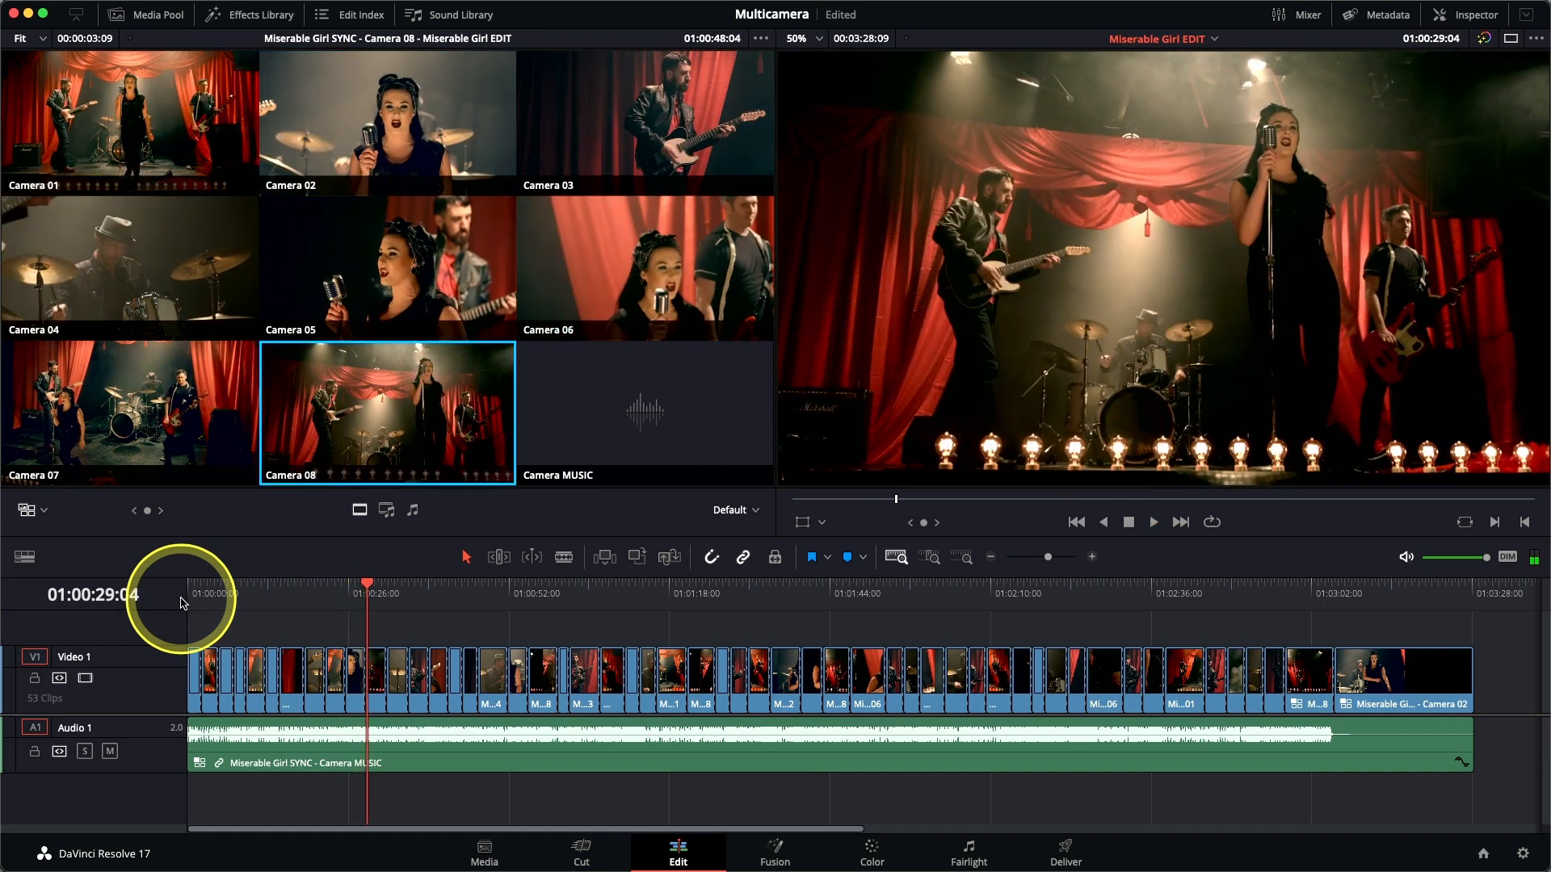
pyautogui.press('j')
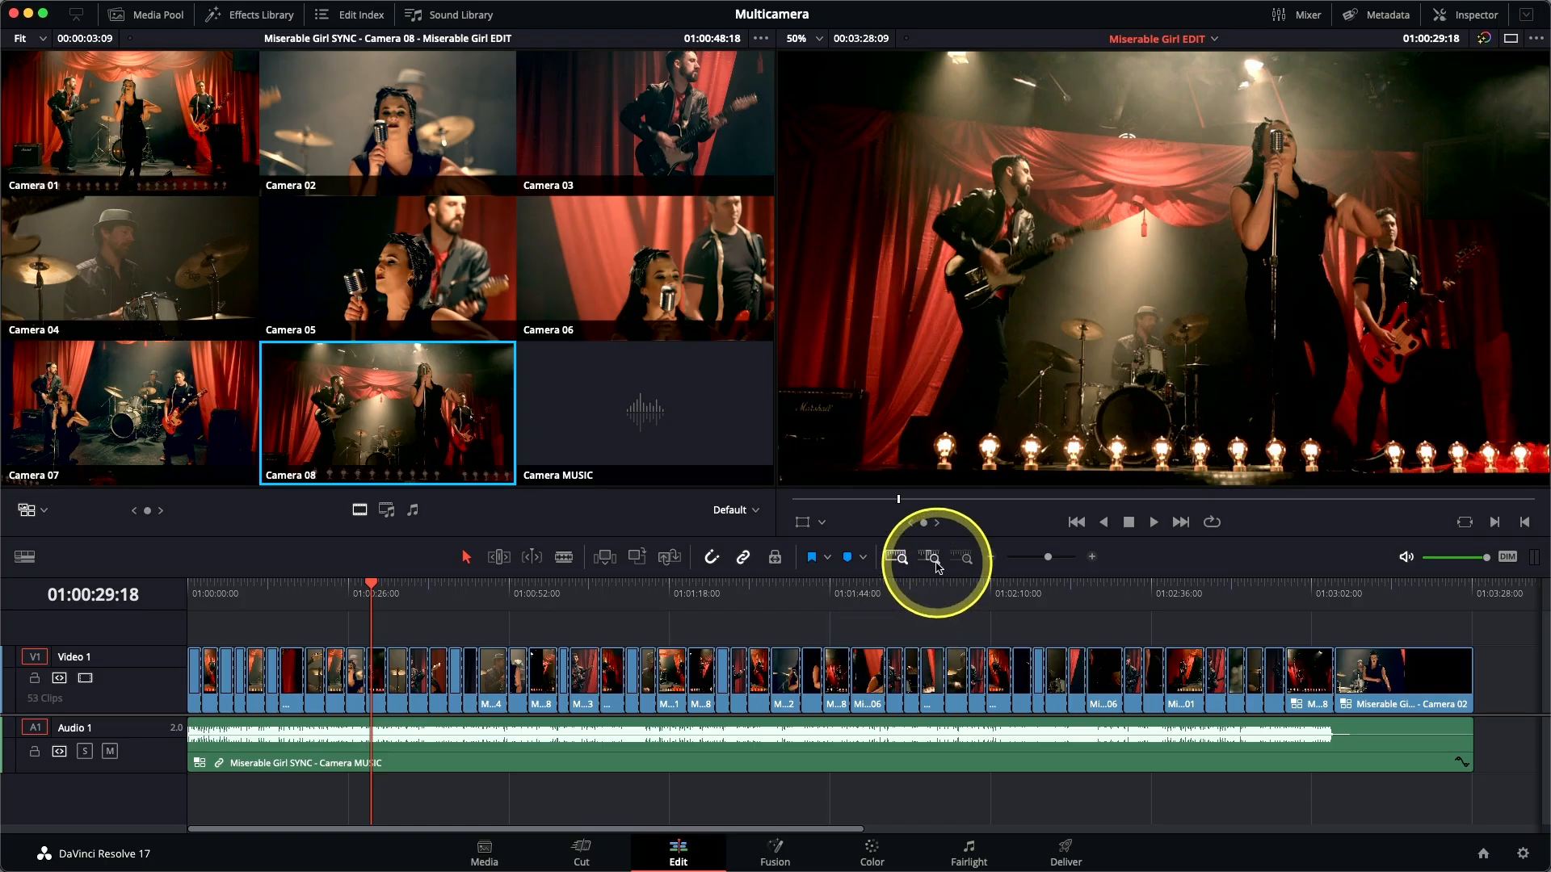
pyautogui.click(933, 558)
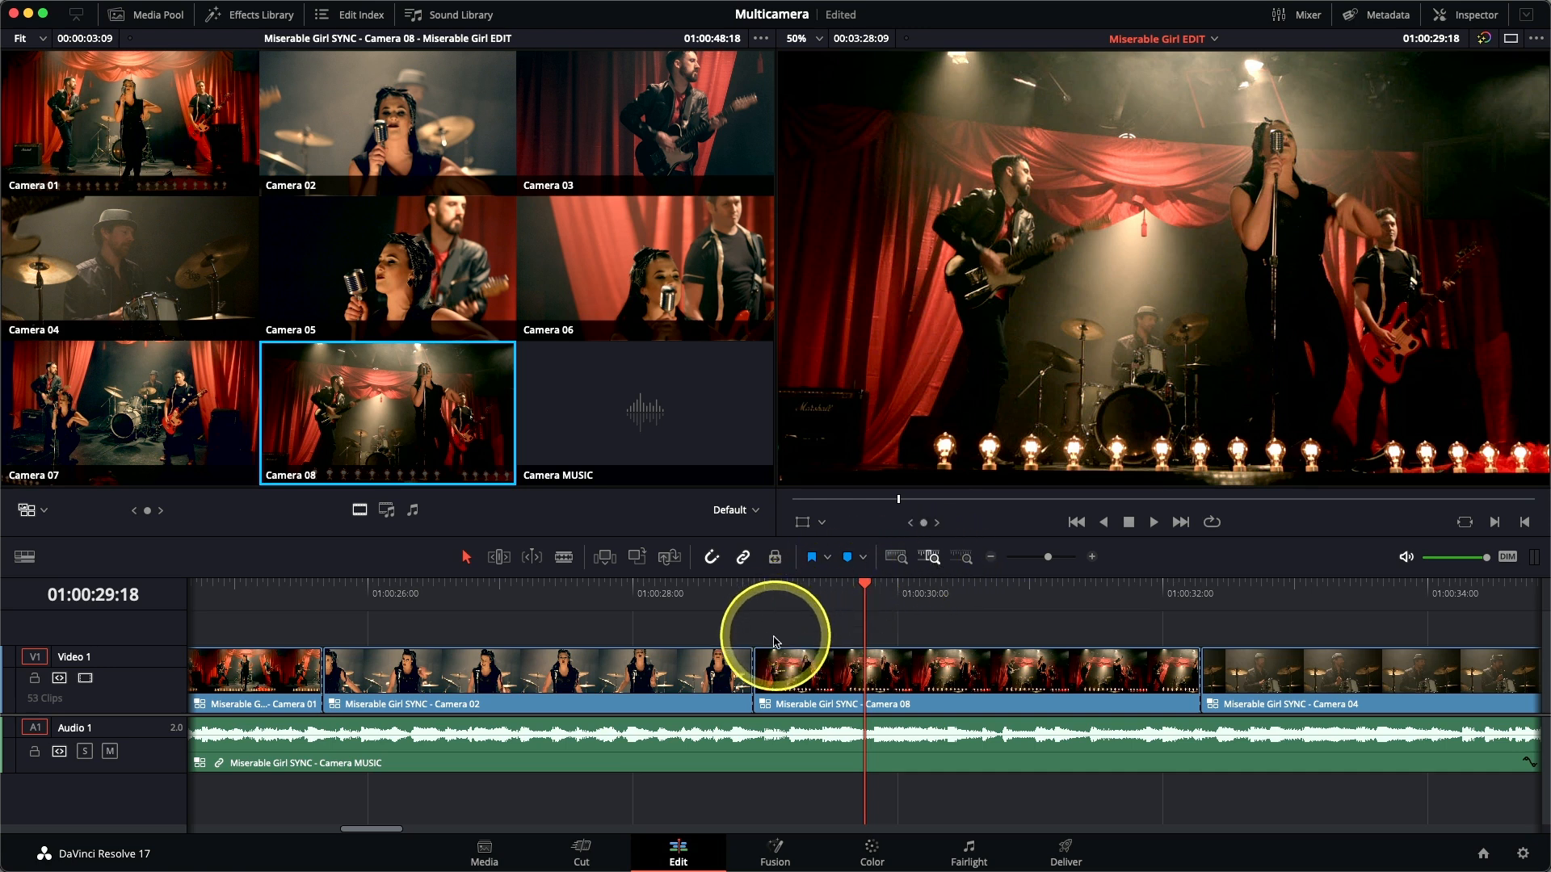
pyautogui.click(752, 671)
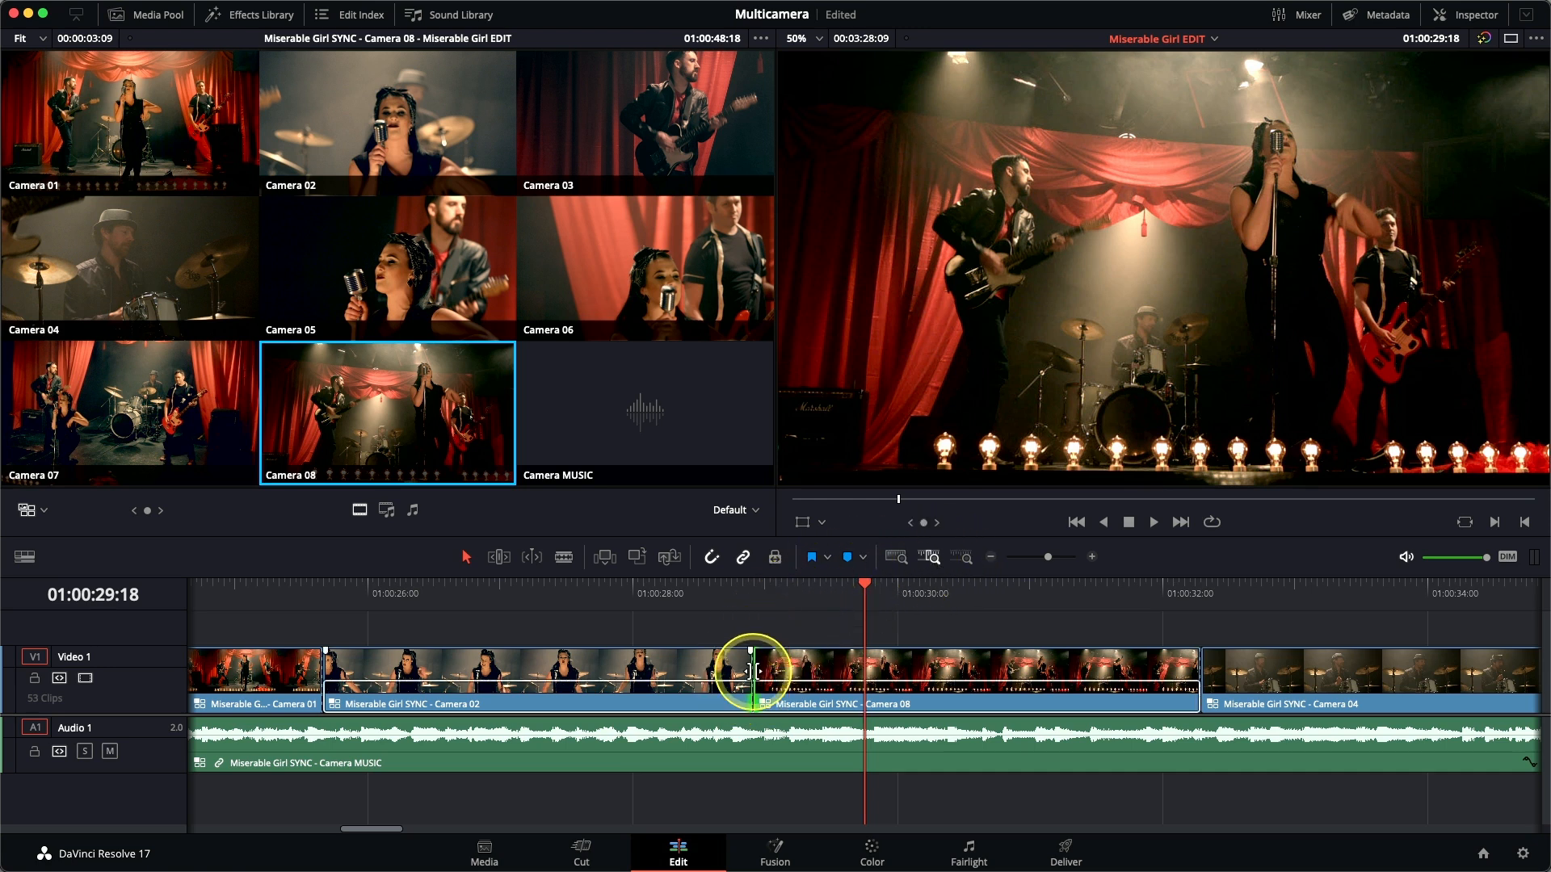
pyautogui.moveTo(752, 671); pyautogui.dragTo(578, 677)
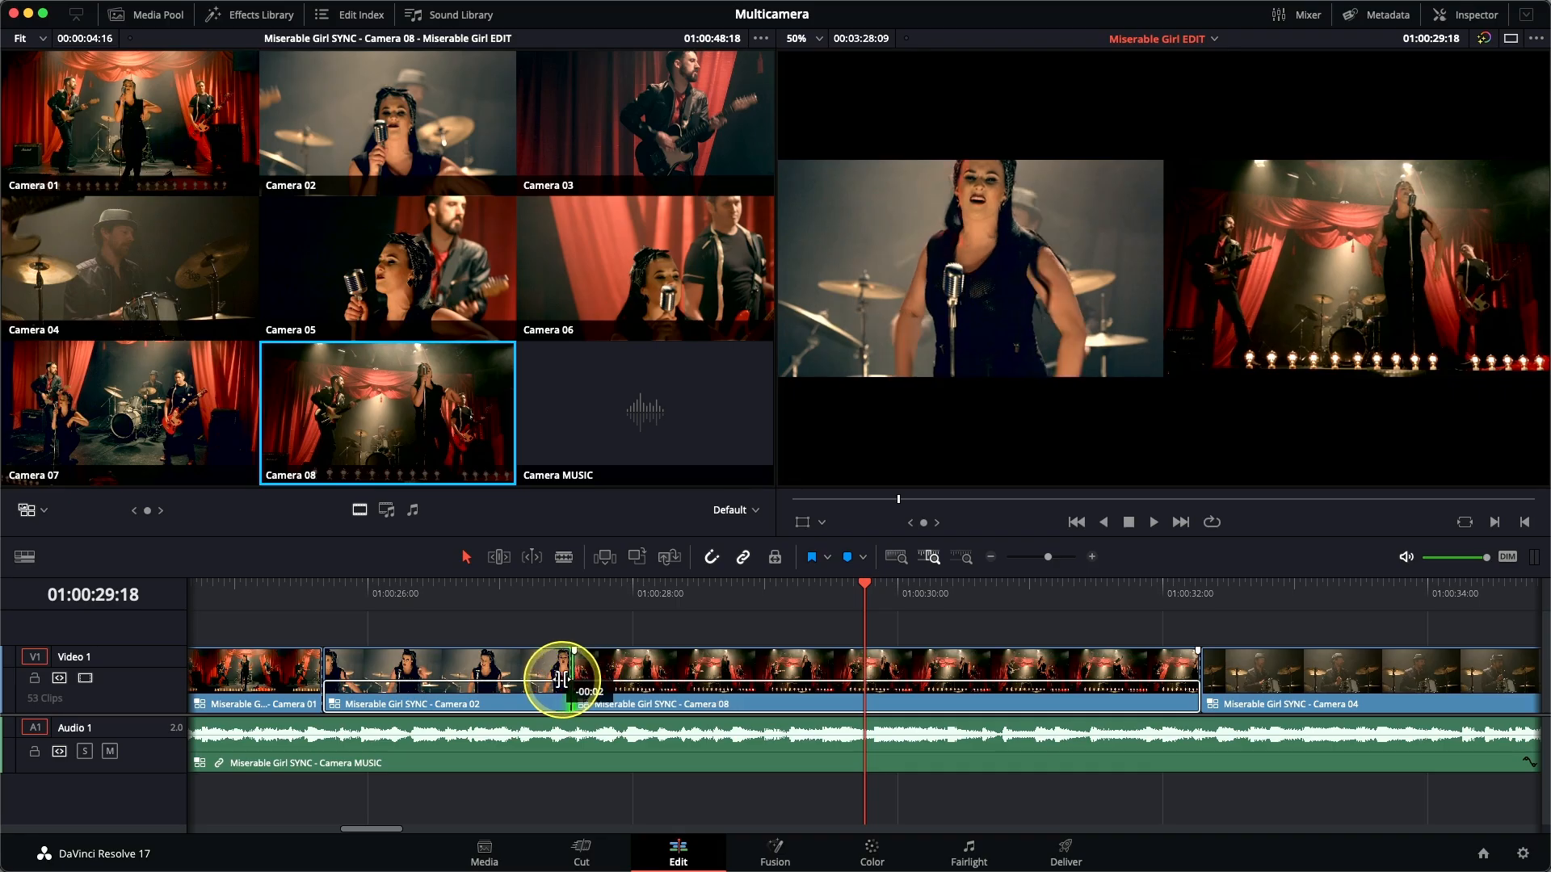
pyautogui.moveTo(557, 679); pyautogui.dragTo(568, 684)
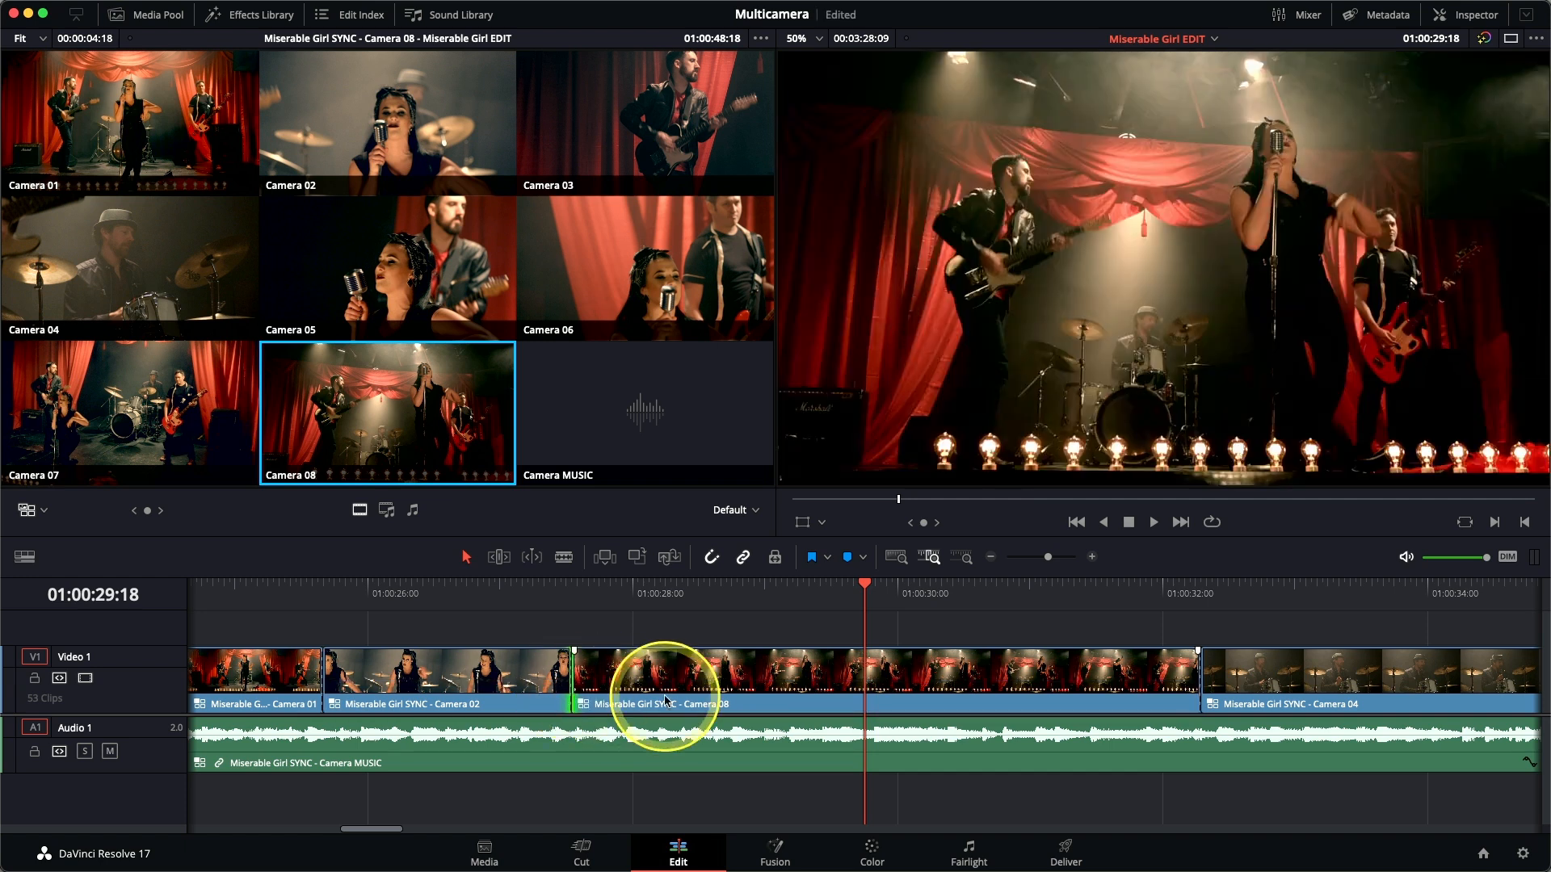
# Cut from Camera 08 to Camera 04 at 01:00:29:03 and join the new clip to the Camera 04 clip that follows.
pyautogui.press('/')
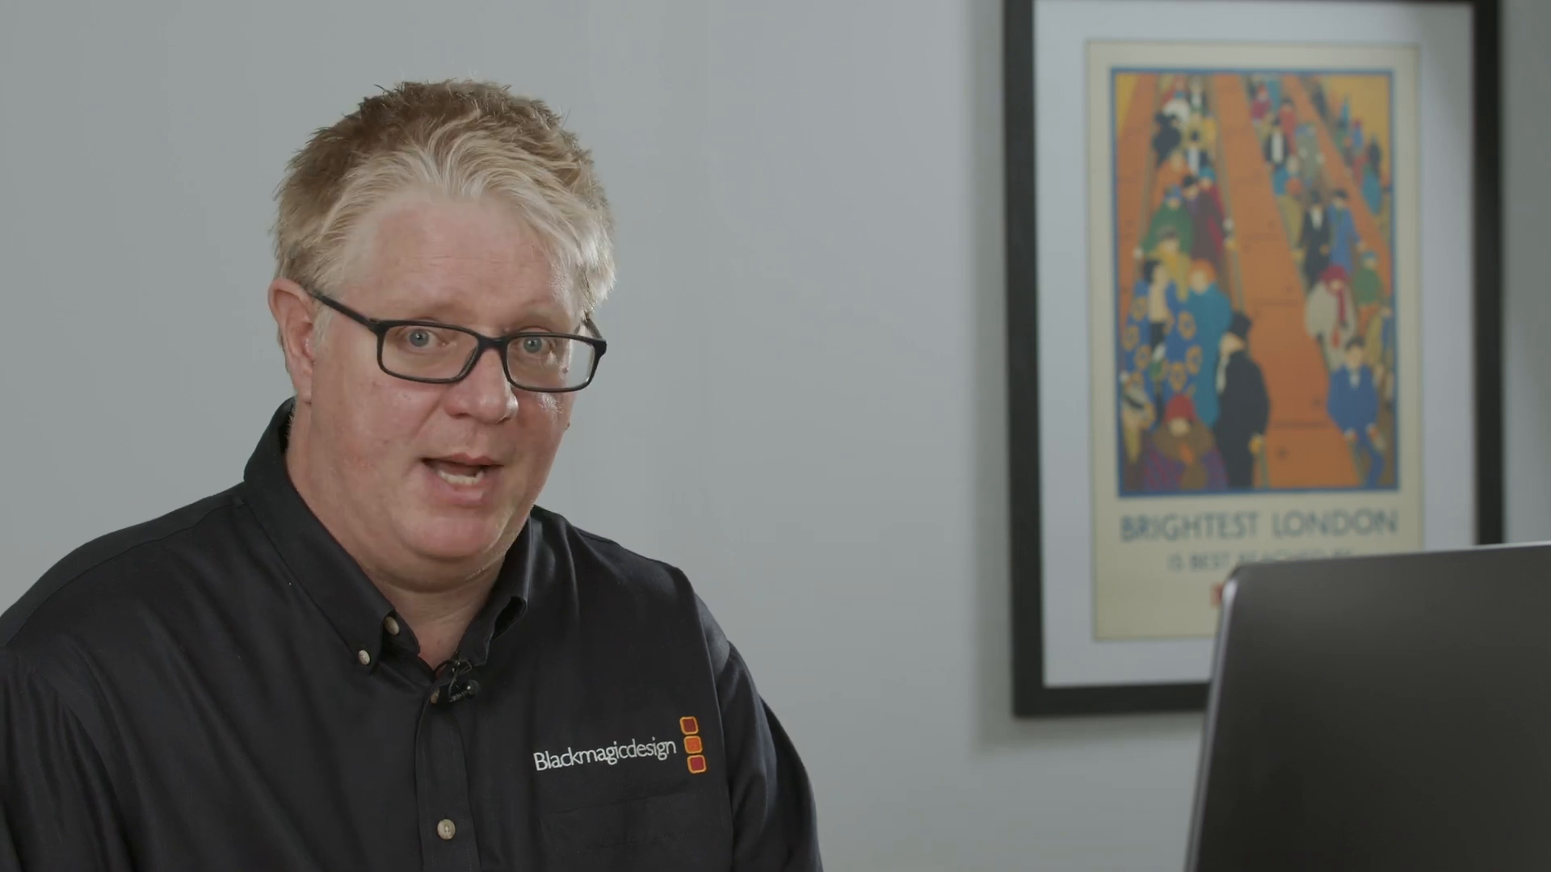
pyautogui.click(799, 640)
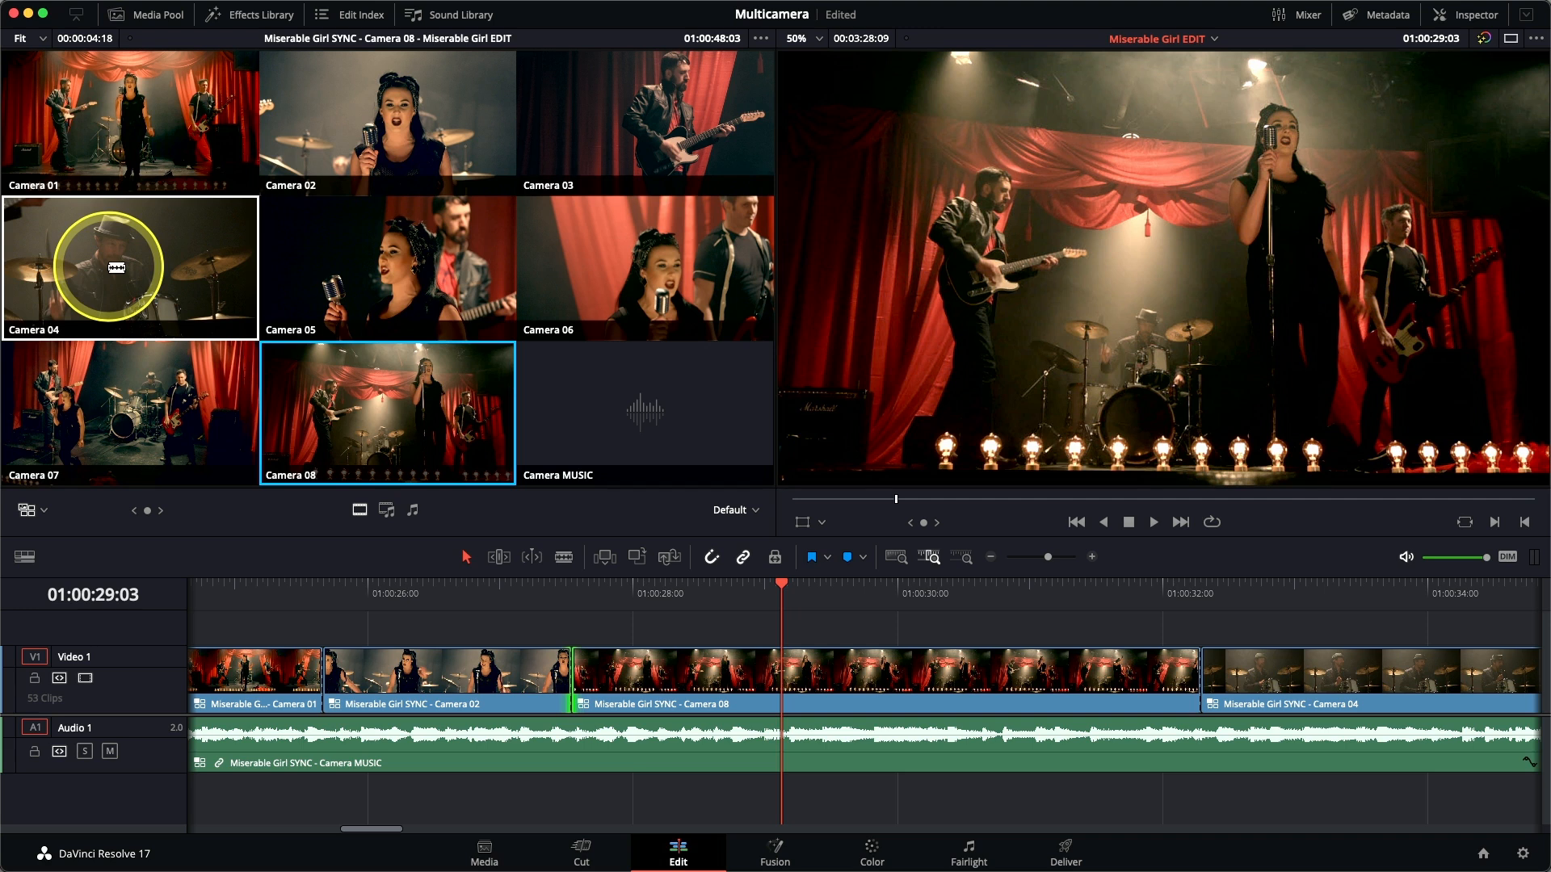
pyautogui.click(117, 267)
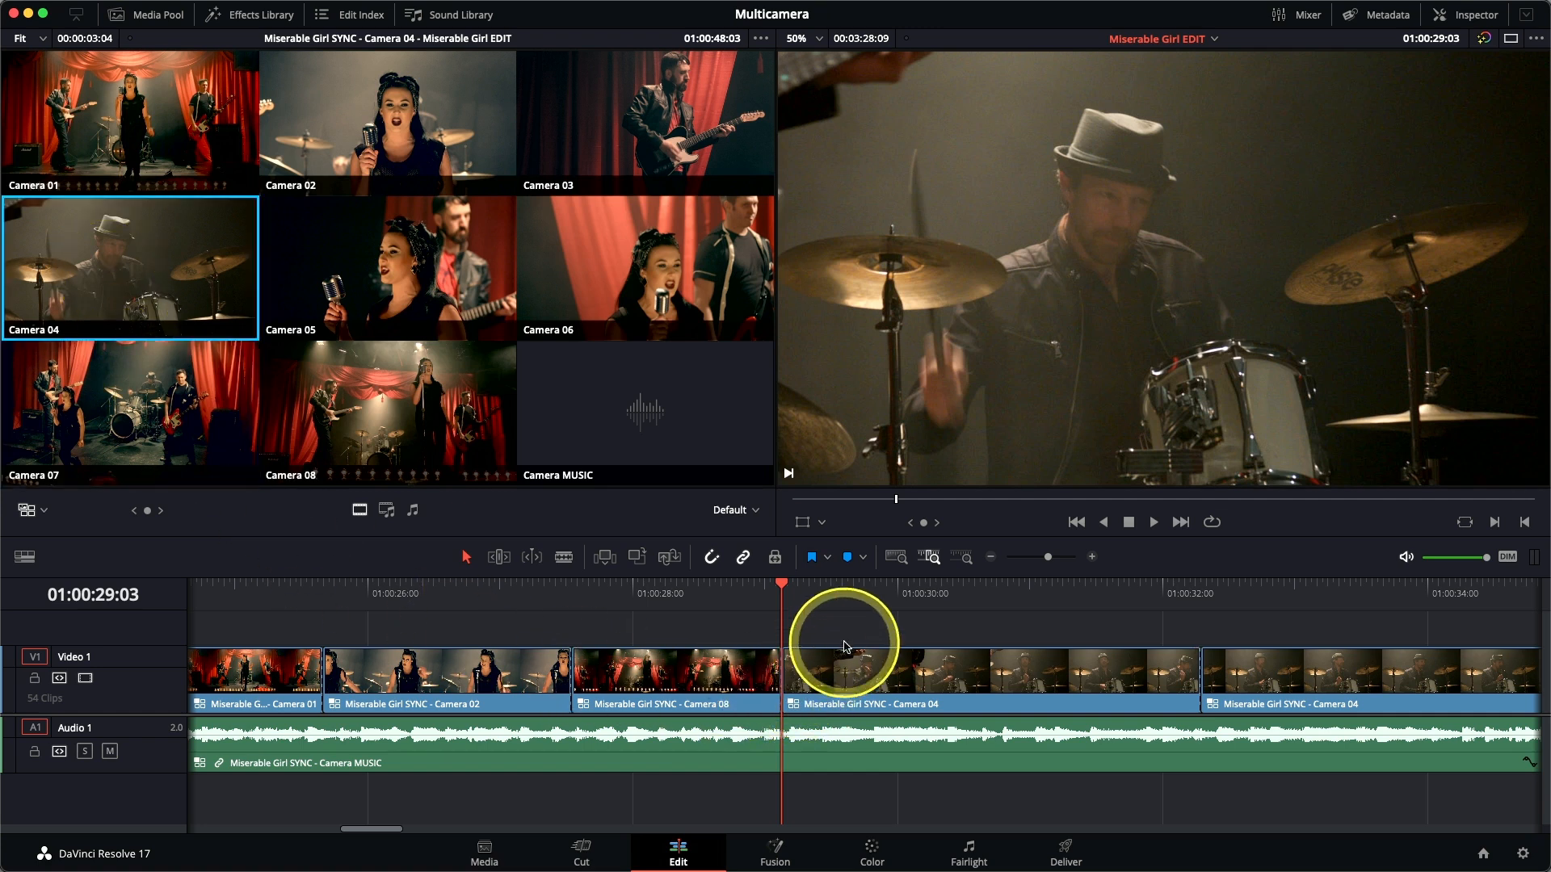
pyautogui.press('/')
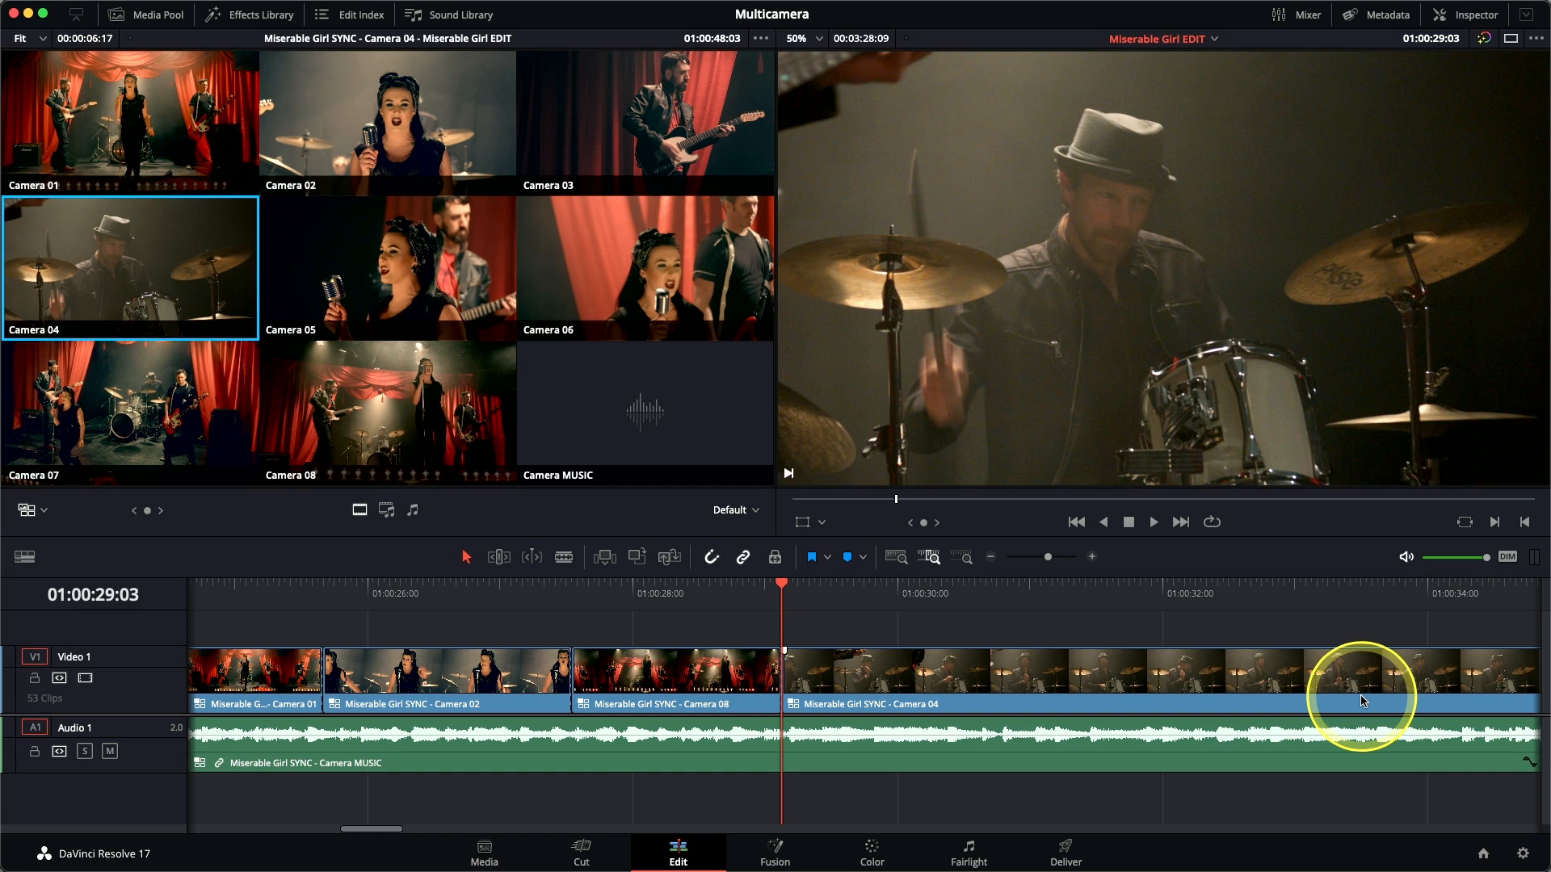
# Play on from 01:00:29:03, cutting to Camera 03 at about 01:00:30:20 and to Camera 02 at 01:00:32:13.
pyautogui.hscroll(5, 1362, 700)
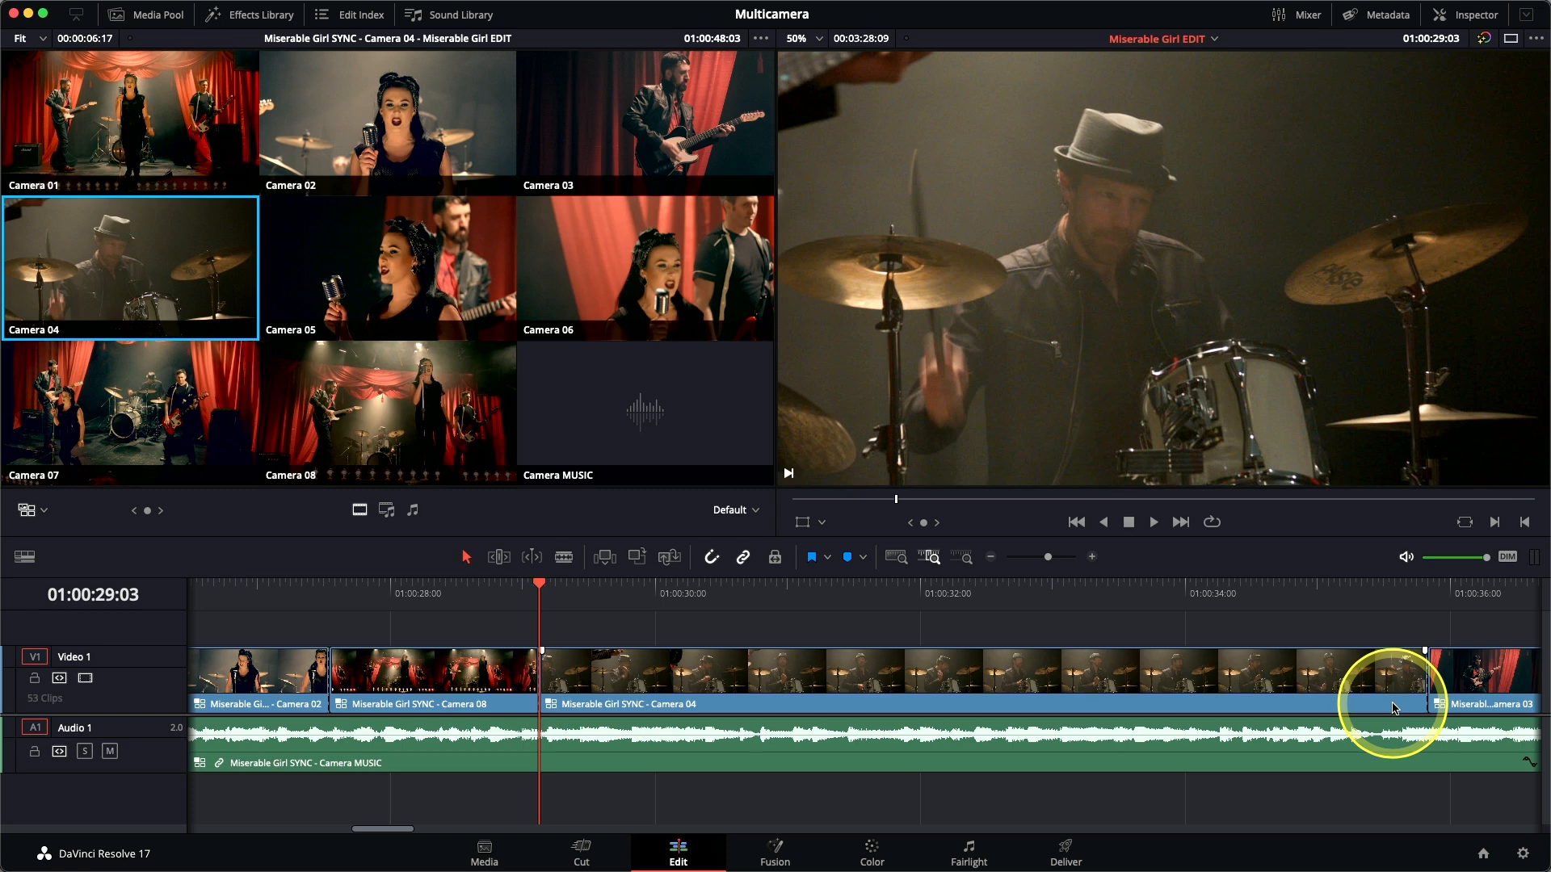
pyautogui.press('space')
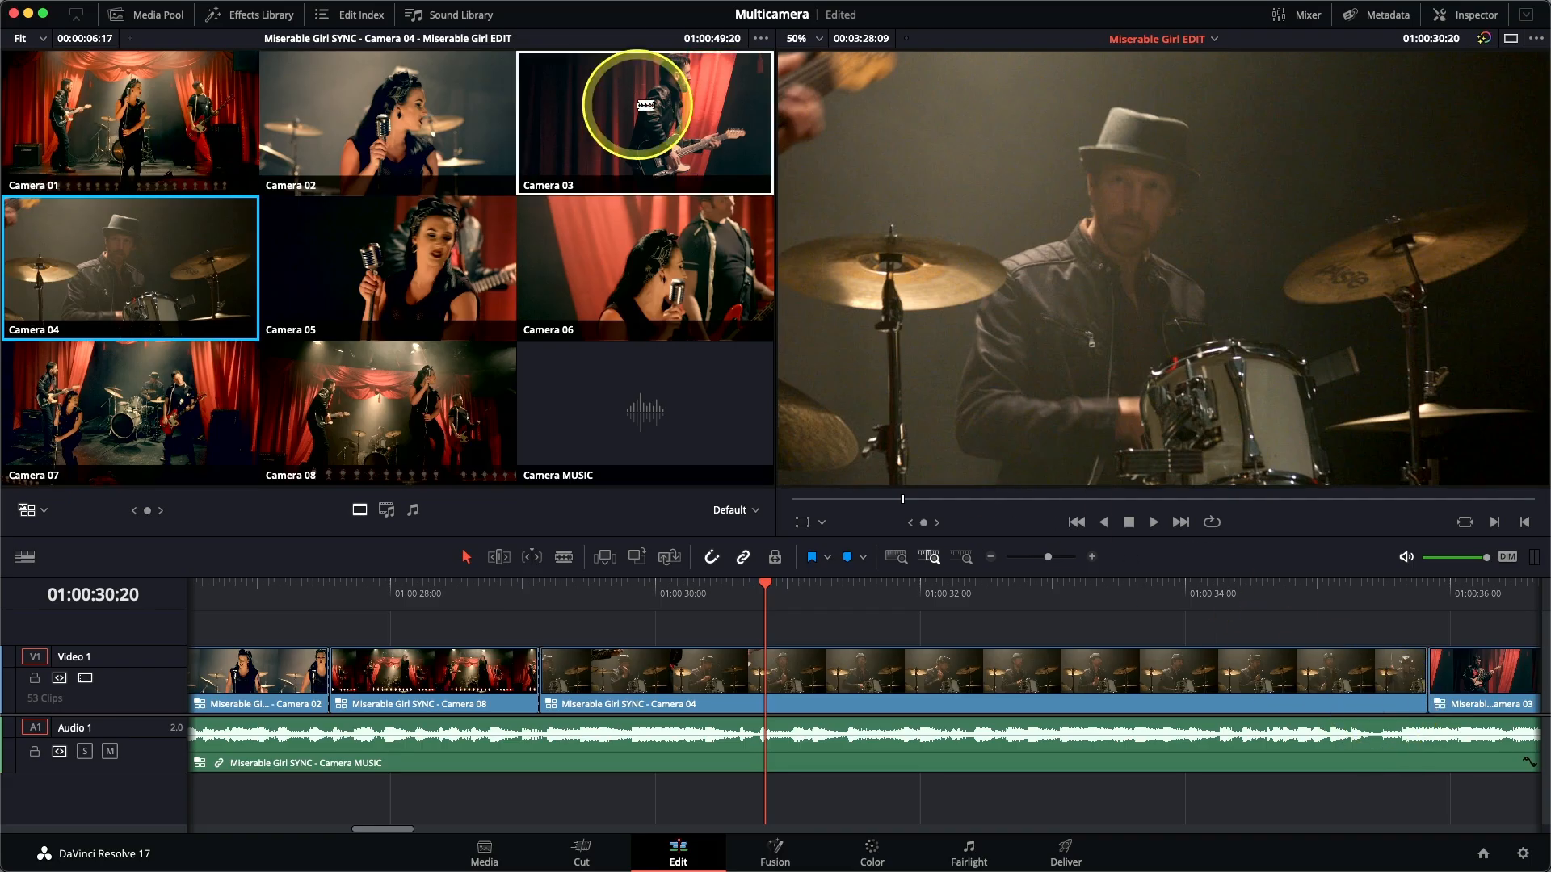
pyautogui.click(646, 105)
pyautogui.press('/')
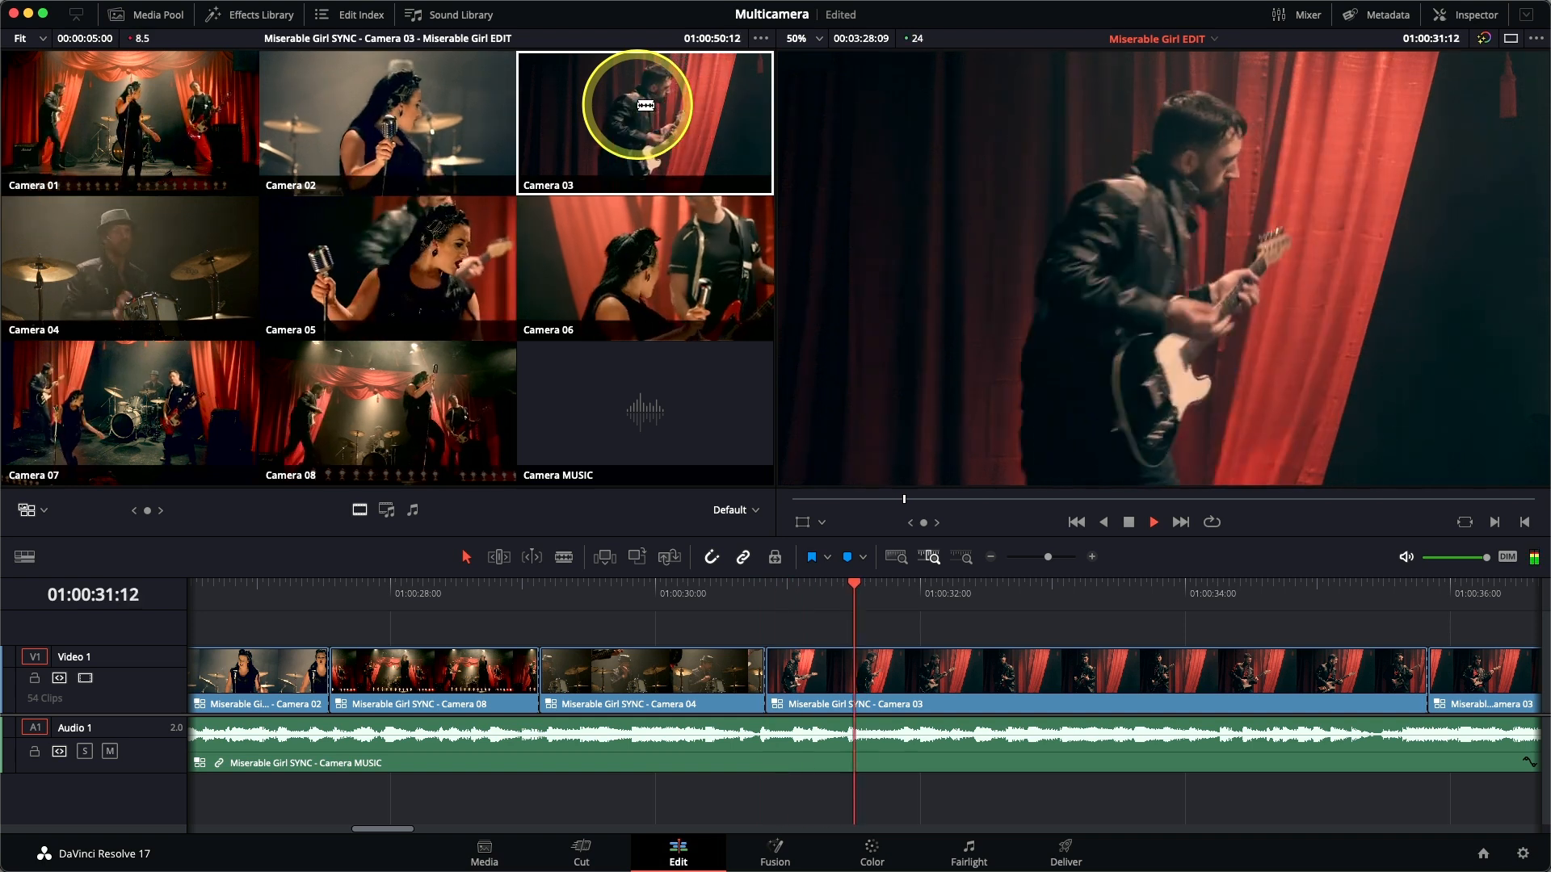
pyautogui.press('space')
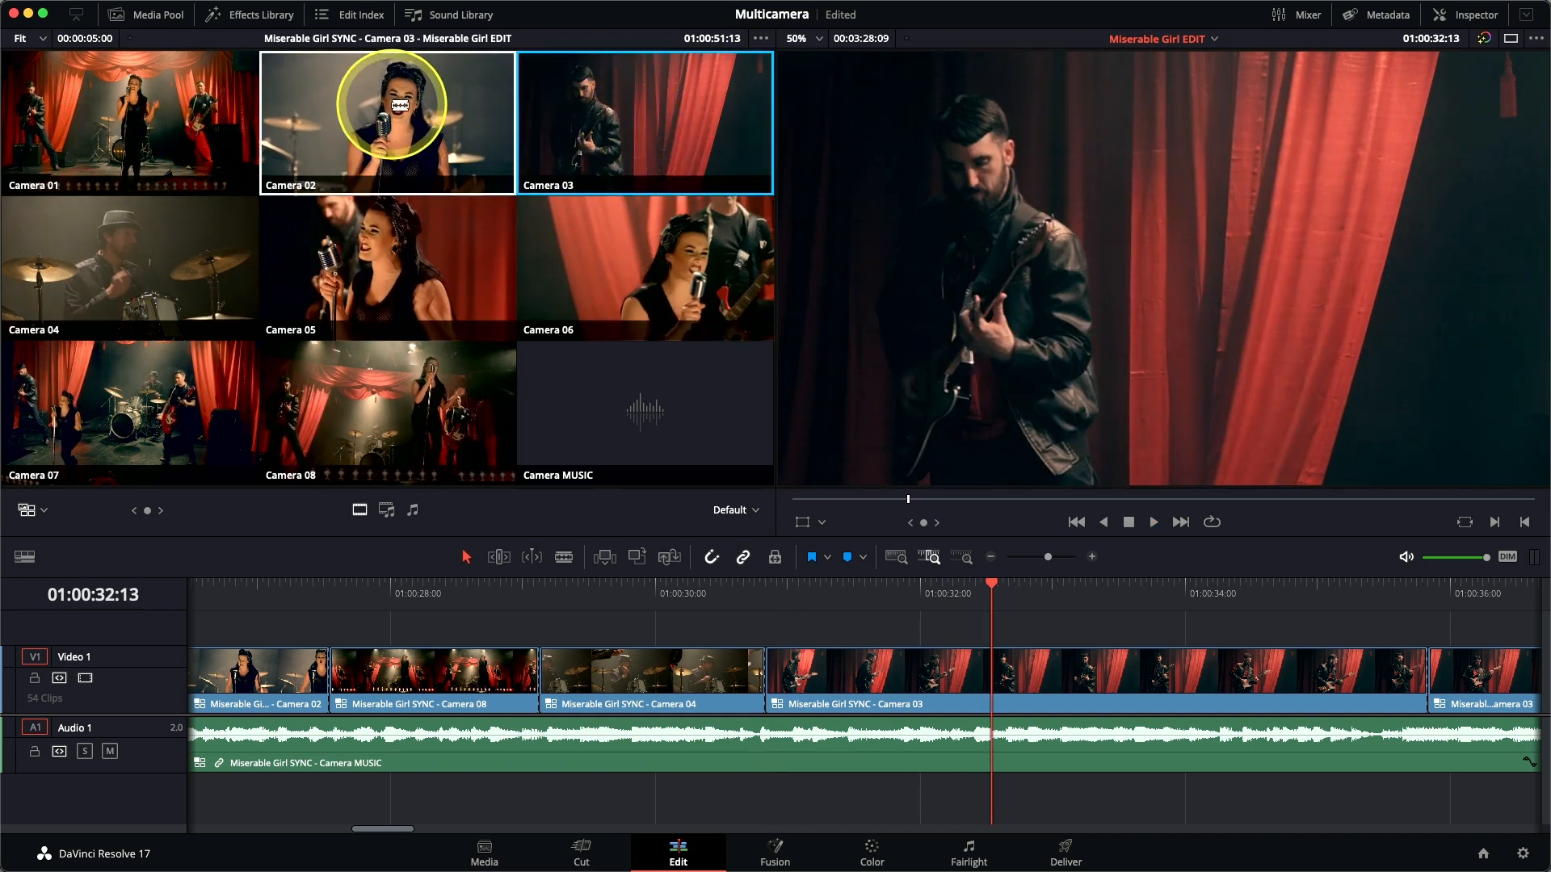
pyautogui.click(400, 105)
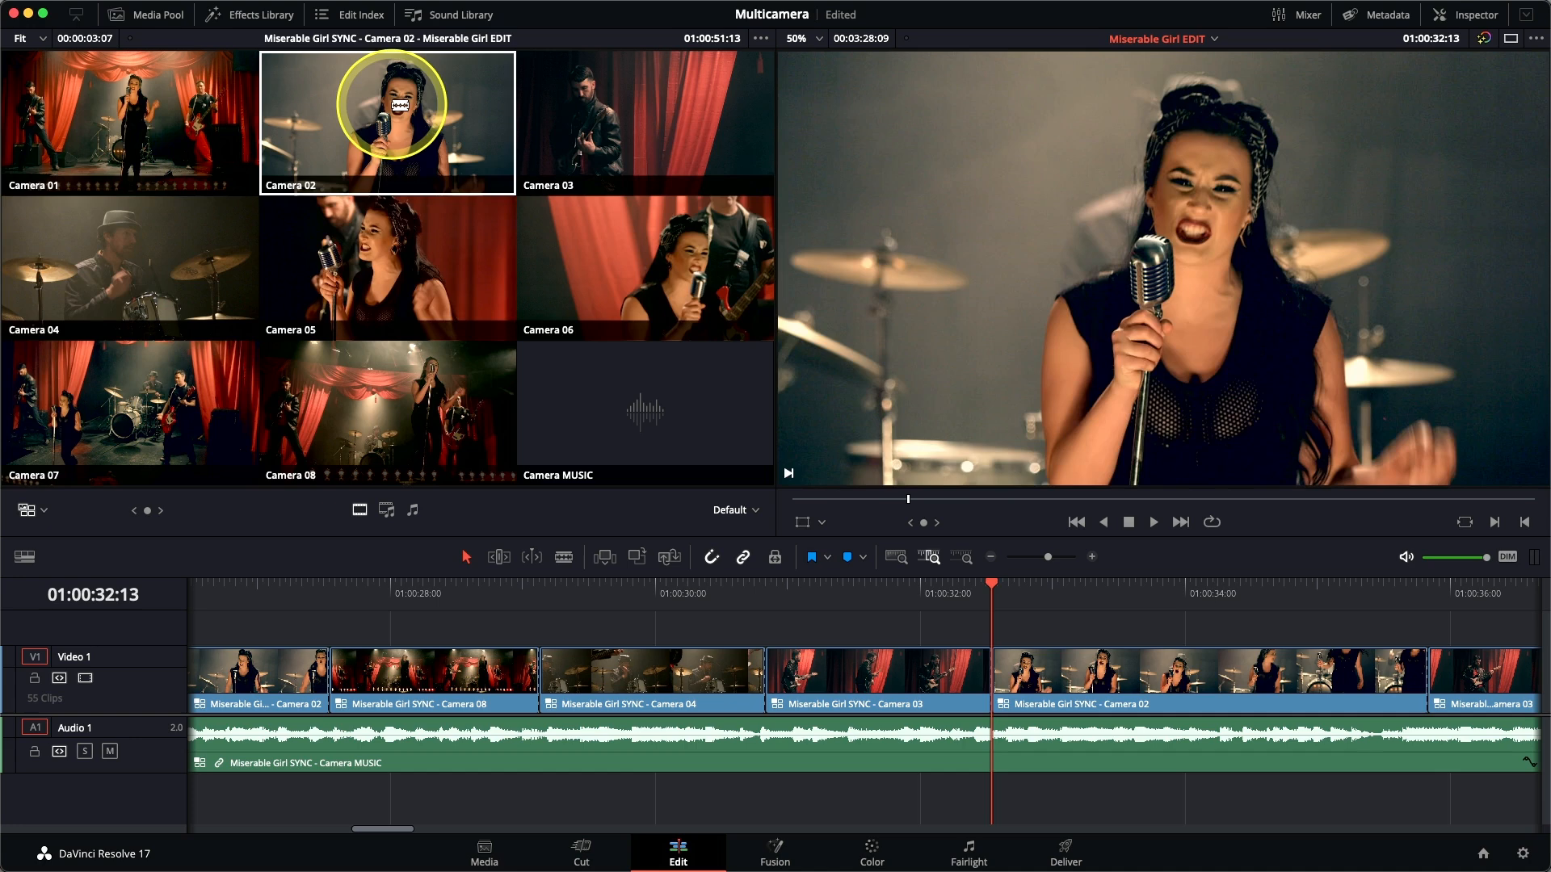
pyautogui.press('/')
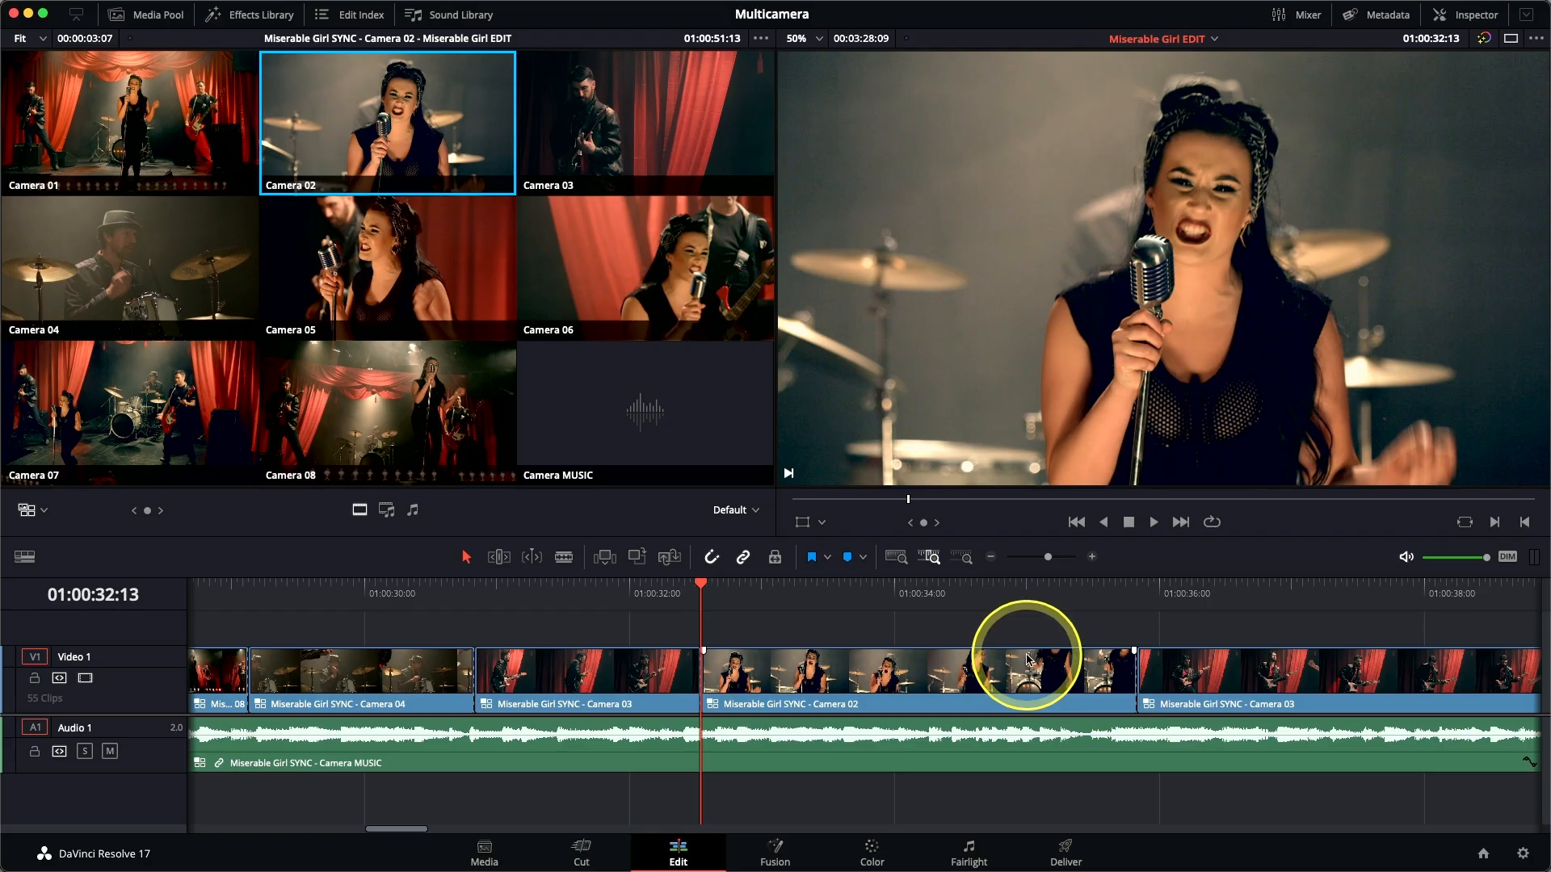
# Switch the whole Camera 02 clip at 01:00:34:06 to Camera 08 without adding a cut, and play it back.
pyautogui.hscroll(3, 1028, 647)
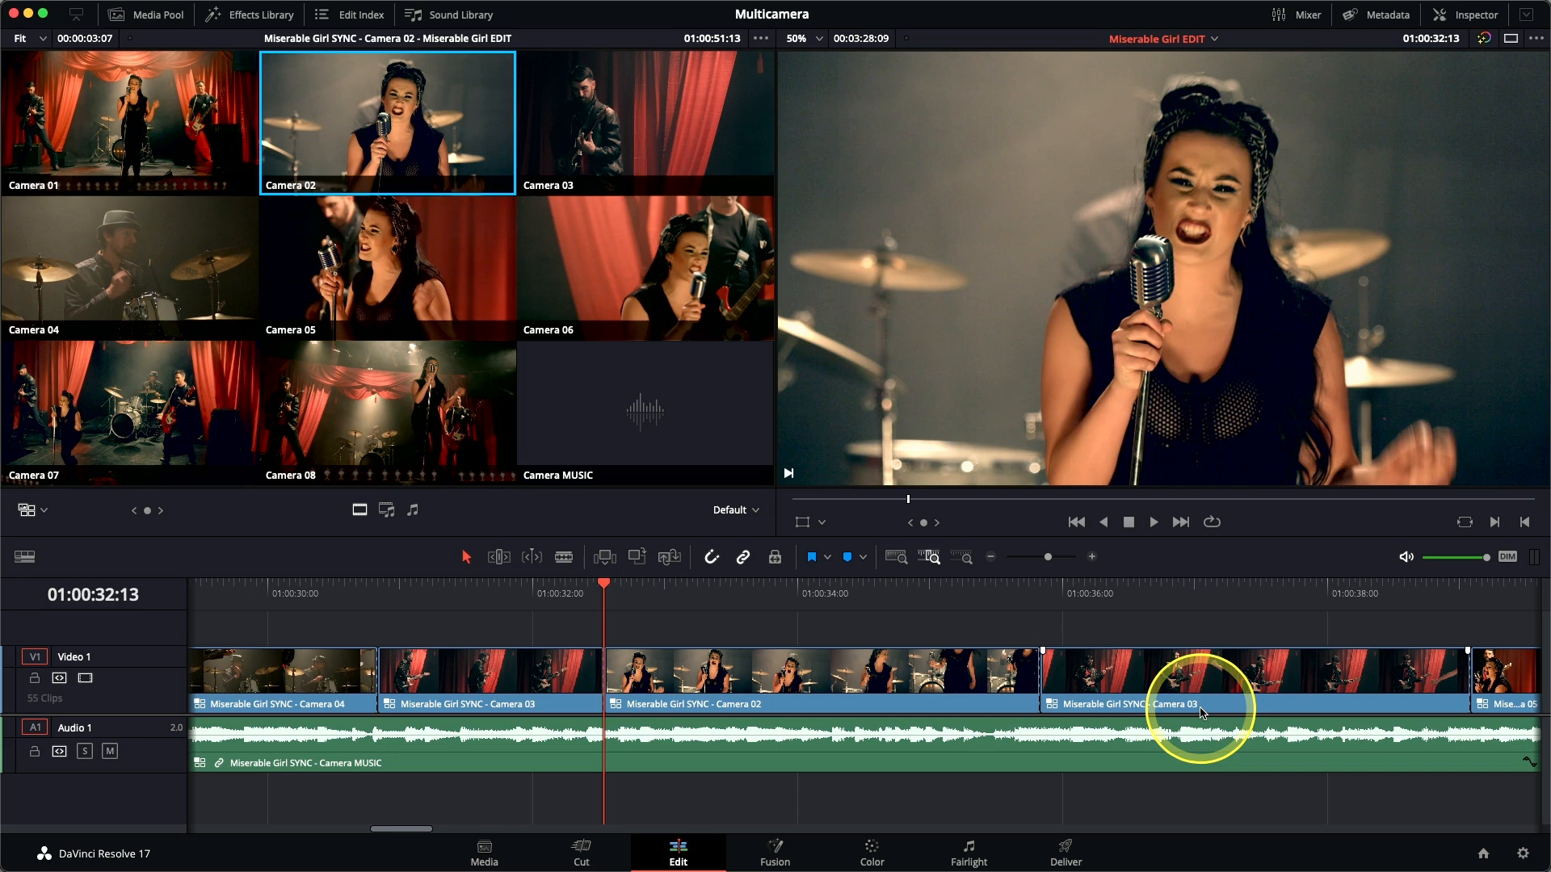
pyautogui.press('space')
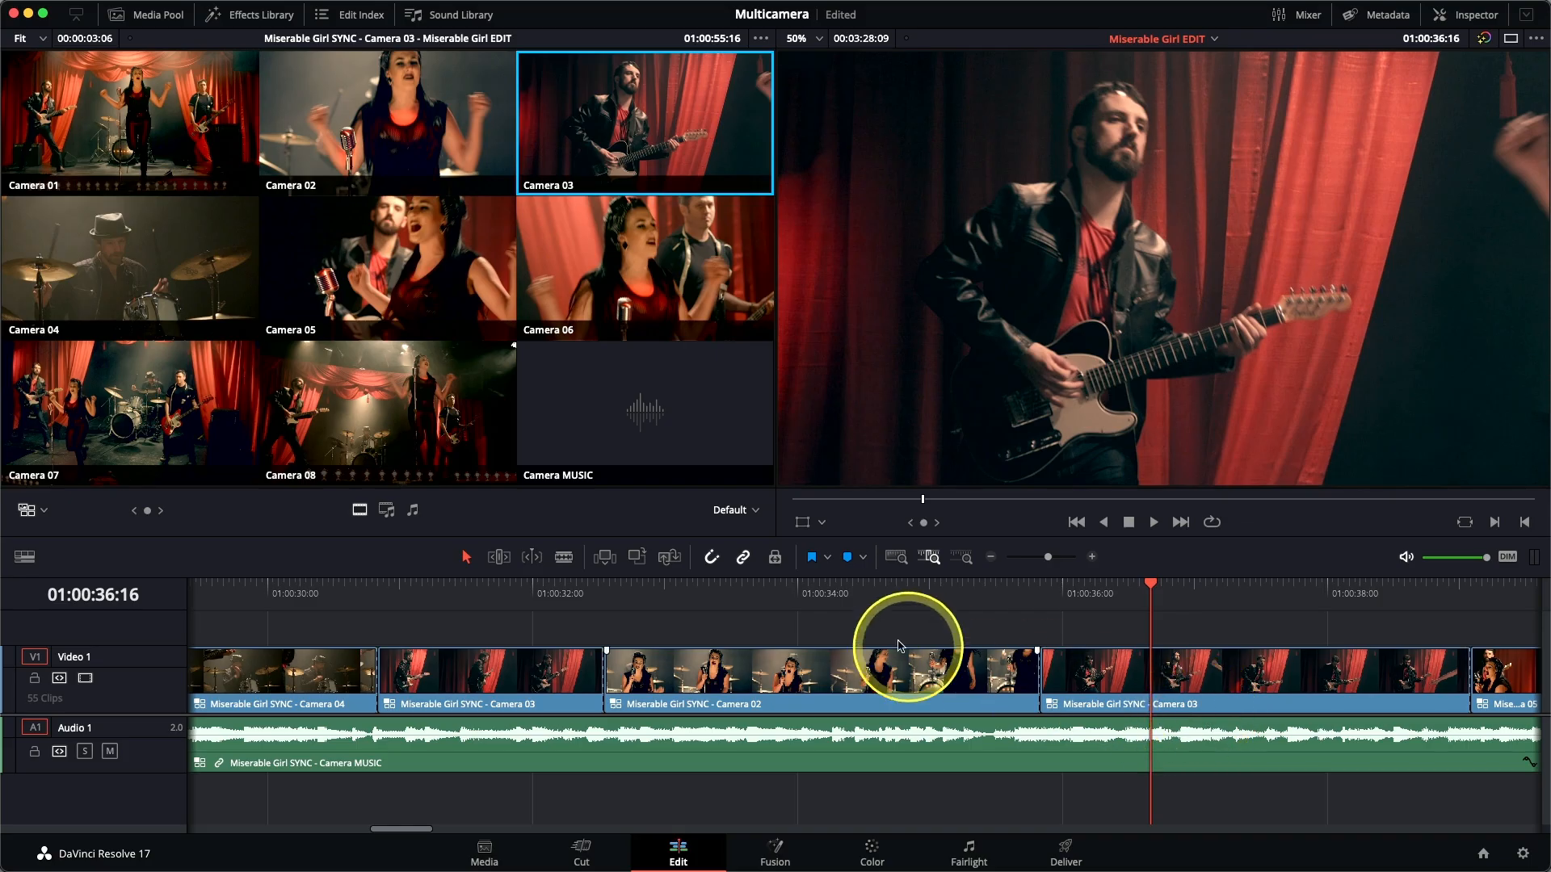
pyautogui.click(830, 590)
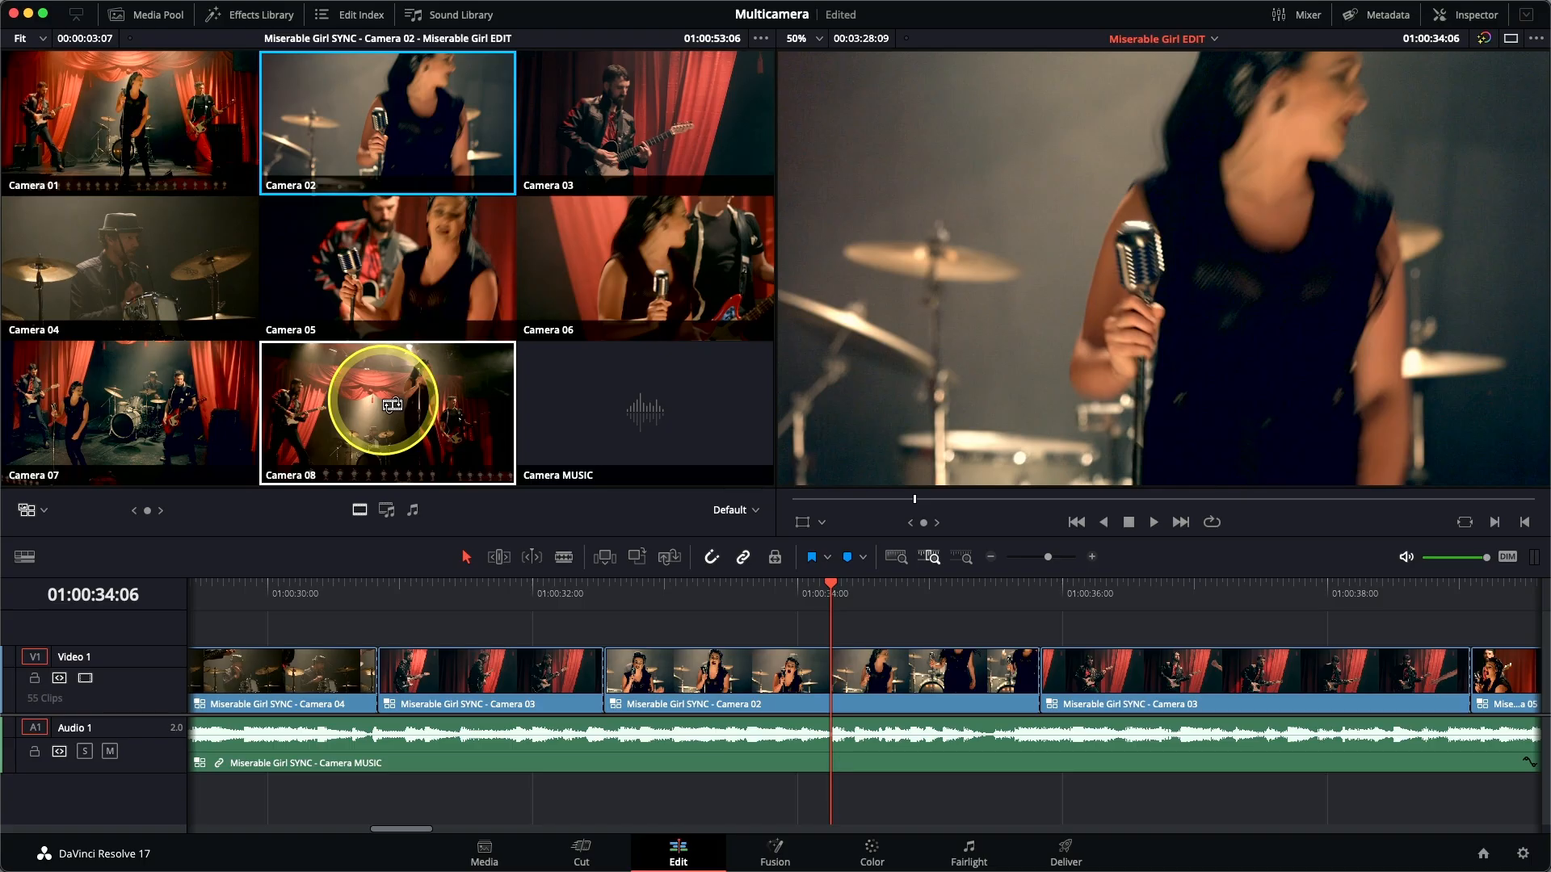
pyautogui.click(393, 404)
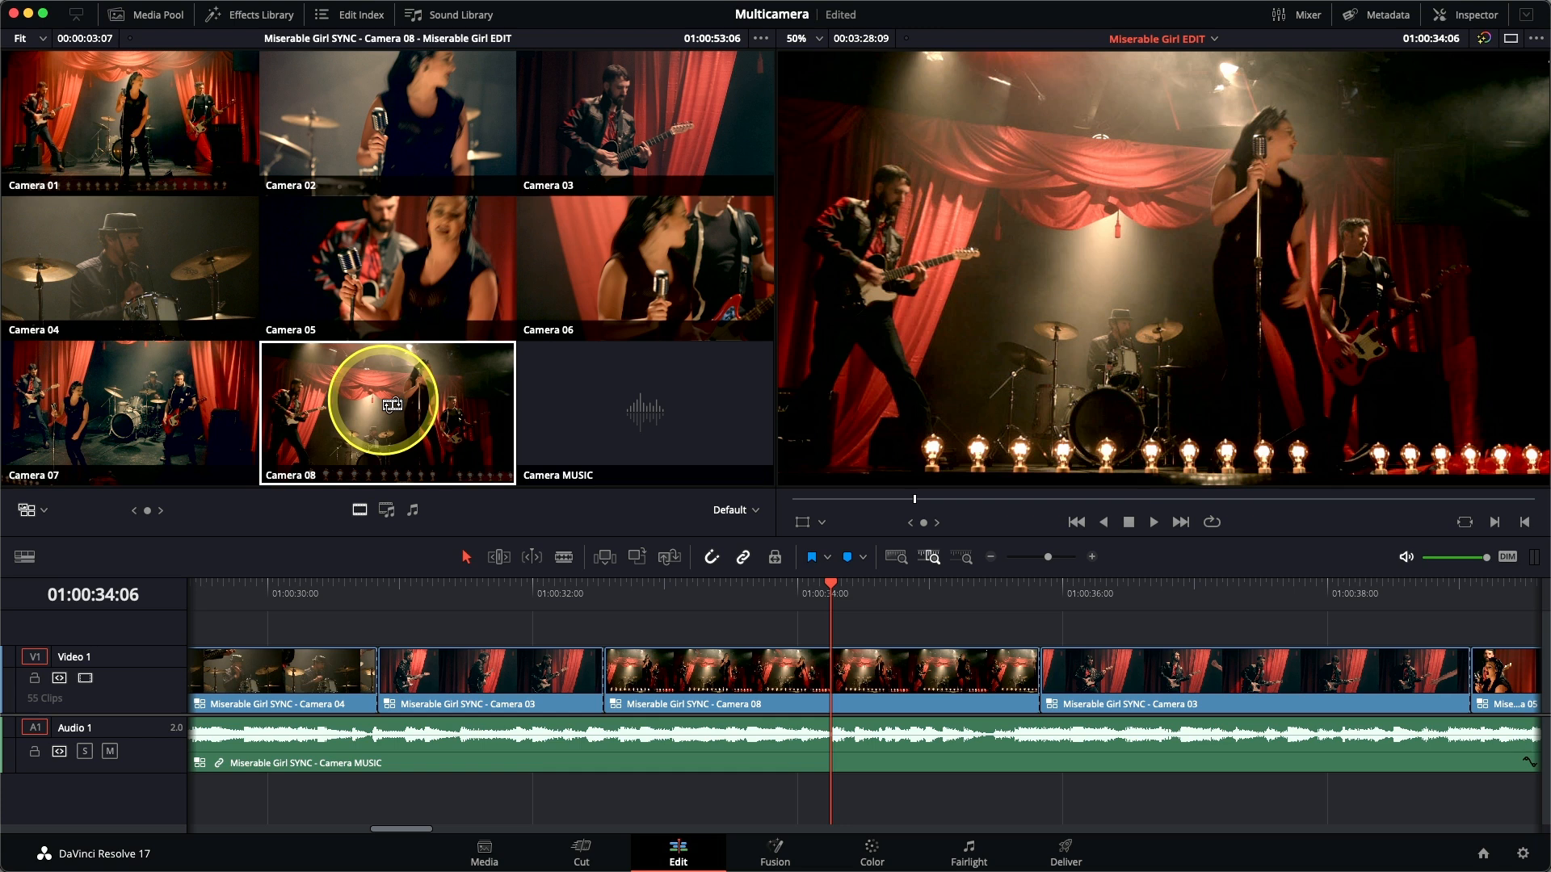
pyautogui.click(533, 594)
pyautogui.press('space')
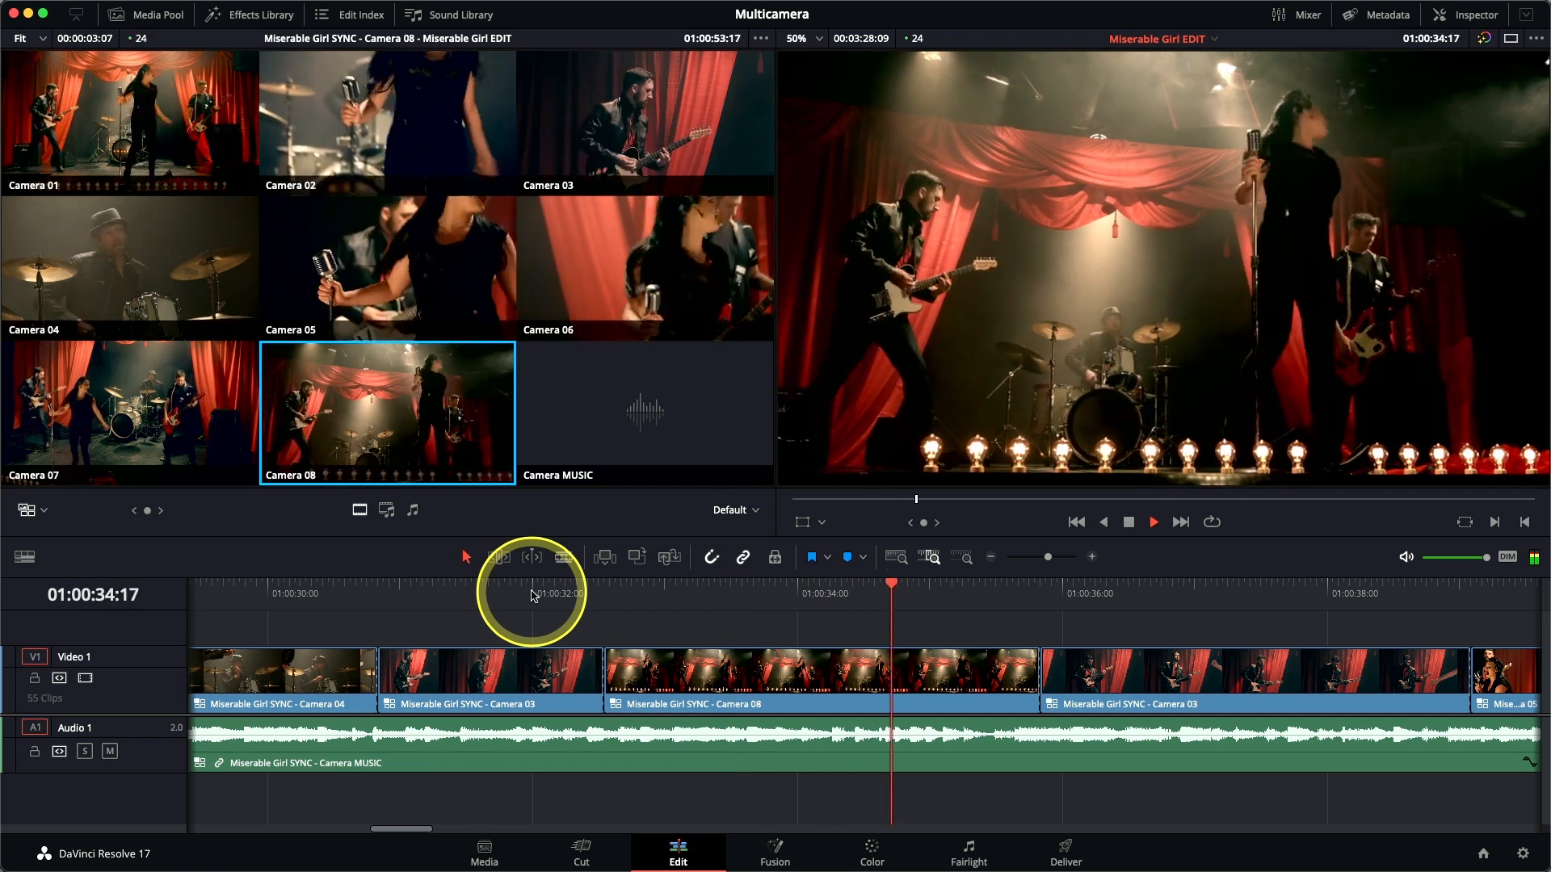
pyautogui.press('space')
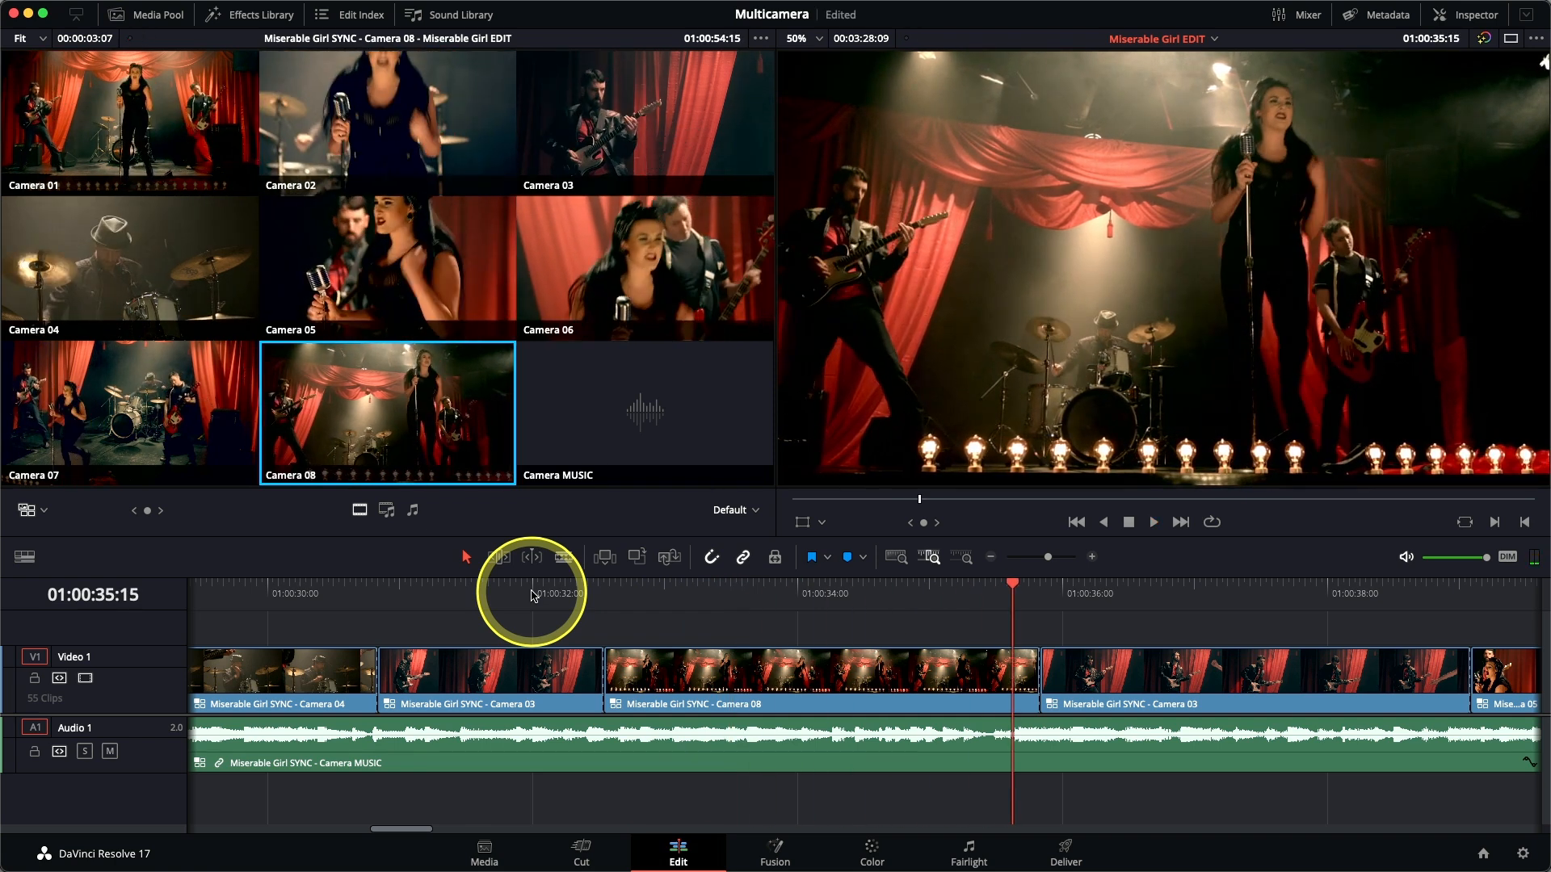
# Step back to 01:00:34:11 and cut from Camera 08 to Camera 04 there.
pyautogui.press('j')
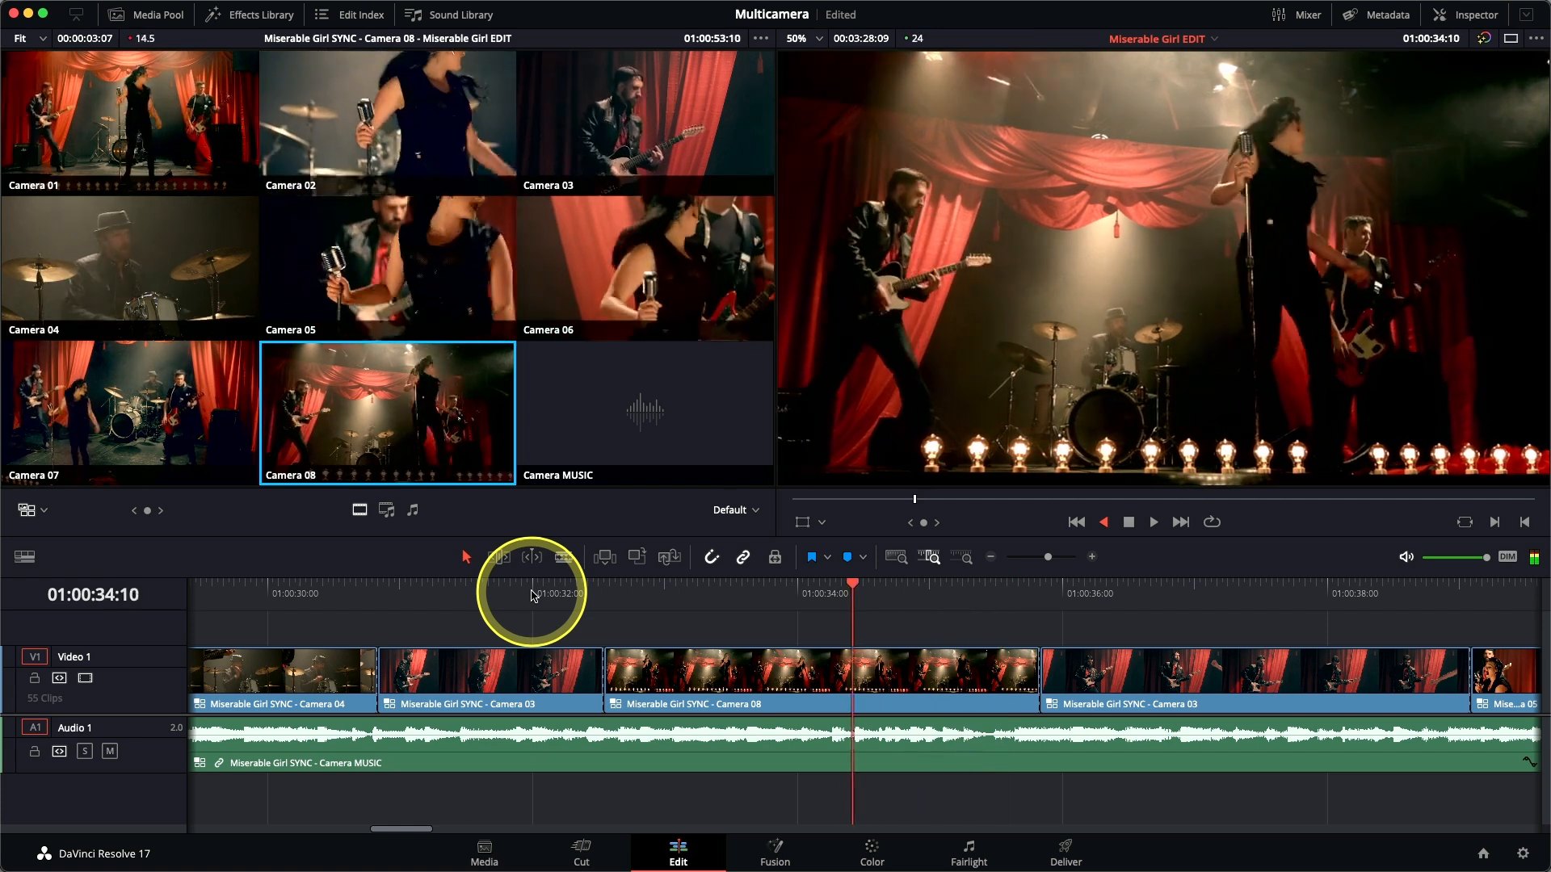
pyautogui.press('Right')
pyautogui.press('Right')
pyautogui.press('Right')
pyautogui.press('Right')
pyautogui.press('Right')
pyautogui.press('Right')
pyautogui.press('Right')
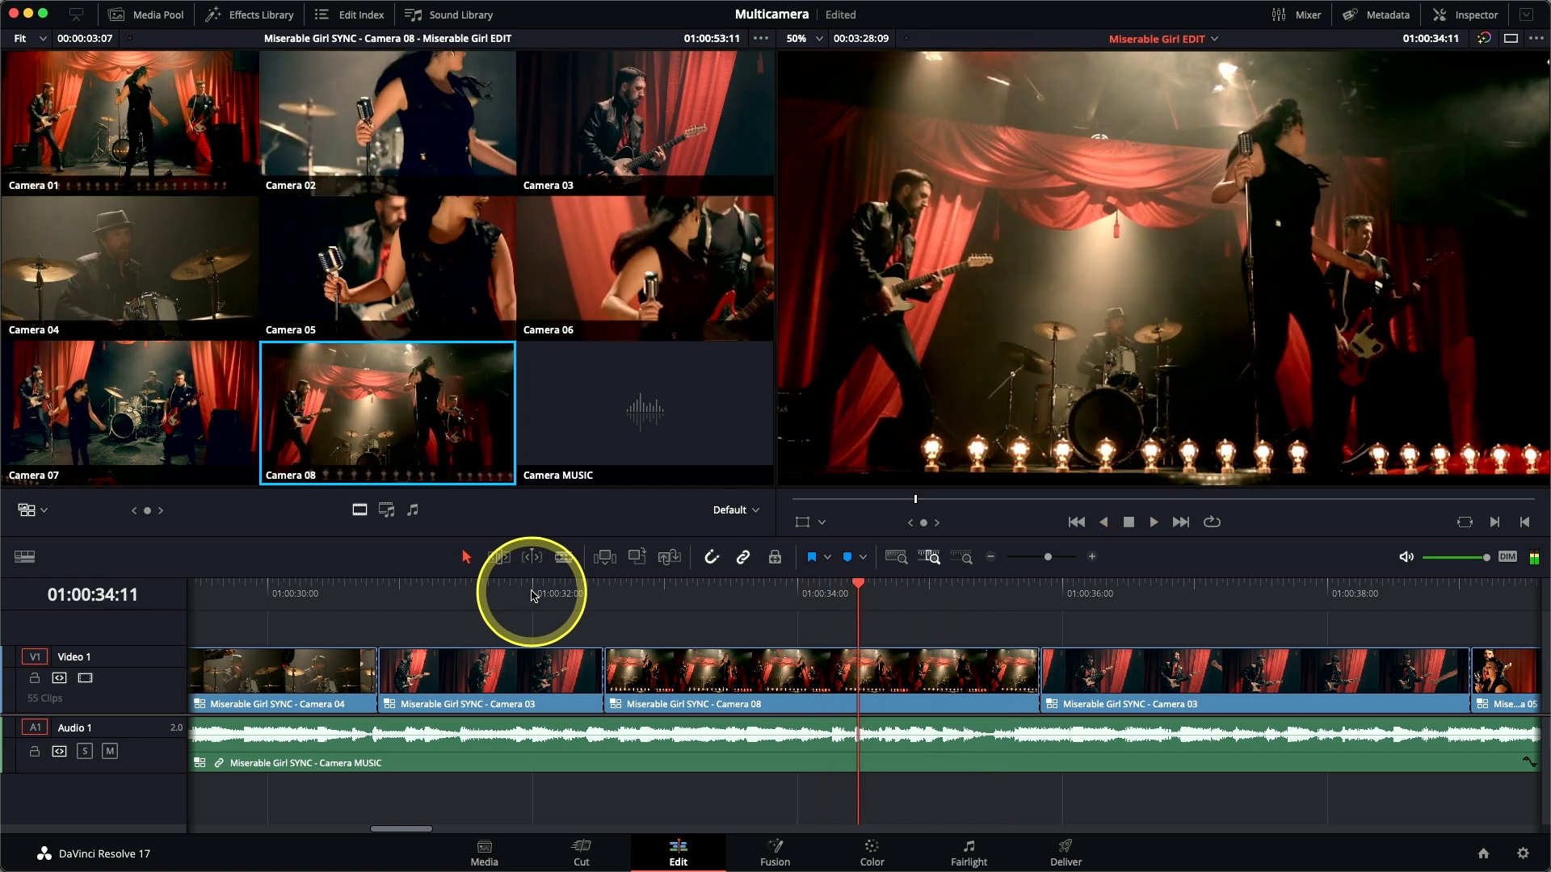
pyautogui.click(154, 276)
# Play the edit on and stop just before the Camera 01 to Camera 03 cut, with the timeline magnified around 01:00:43:19.
pyautogui.press('space')
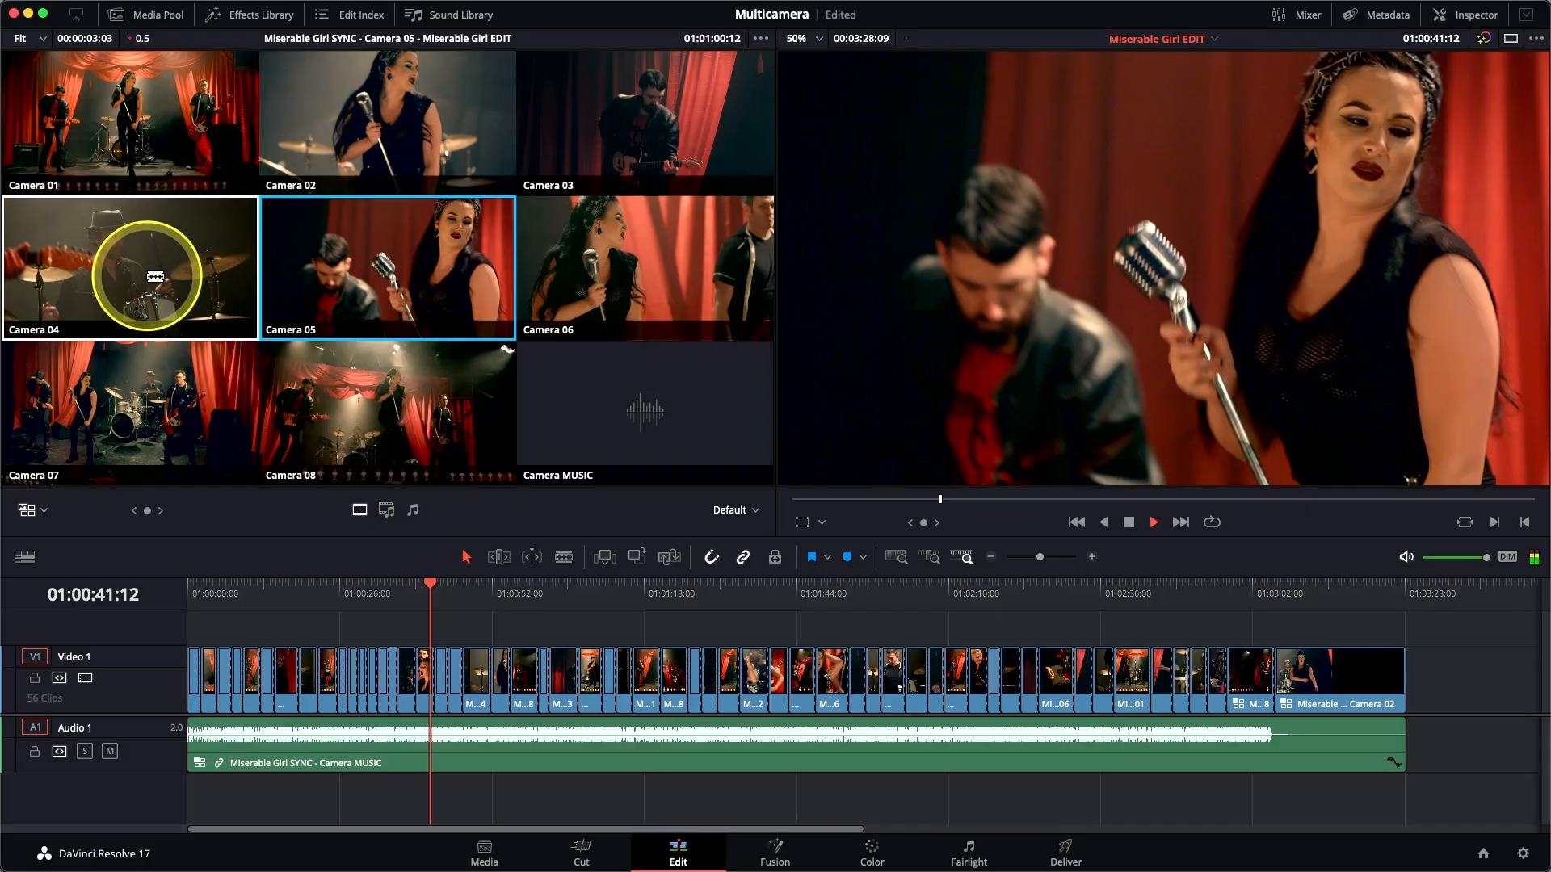
pyautogui.press('1')
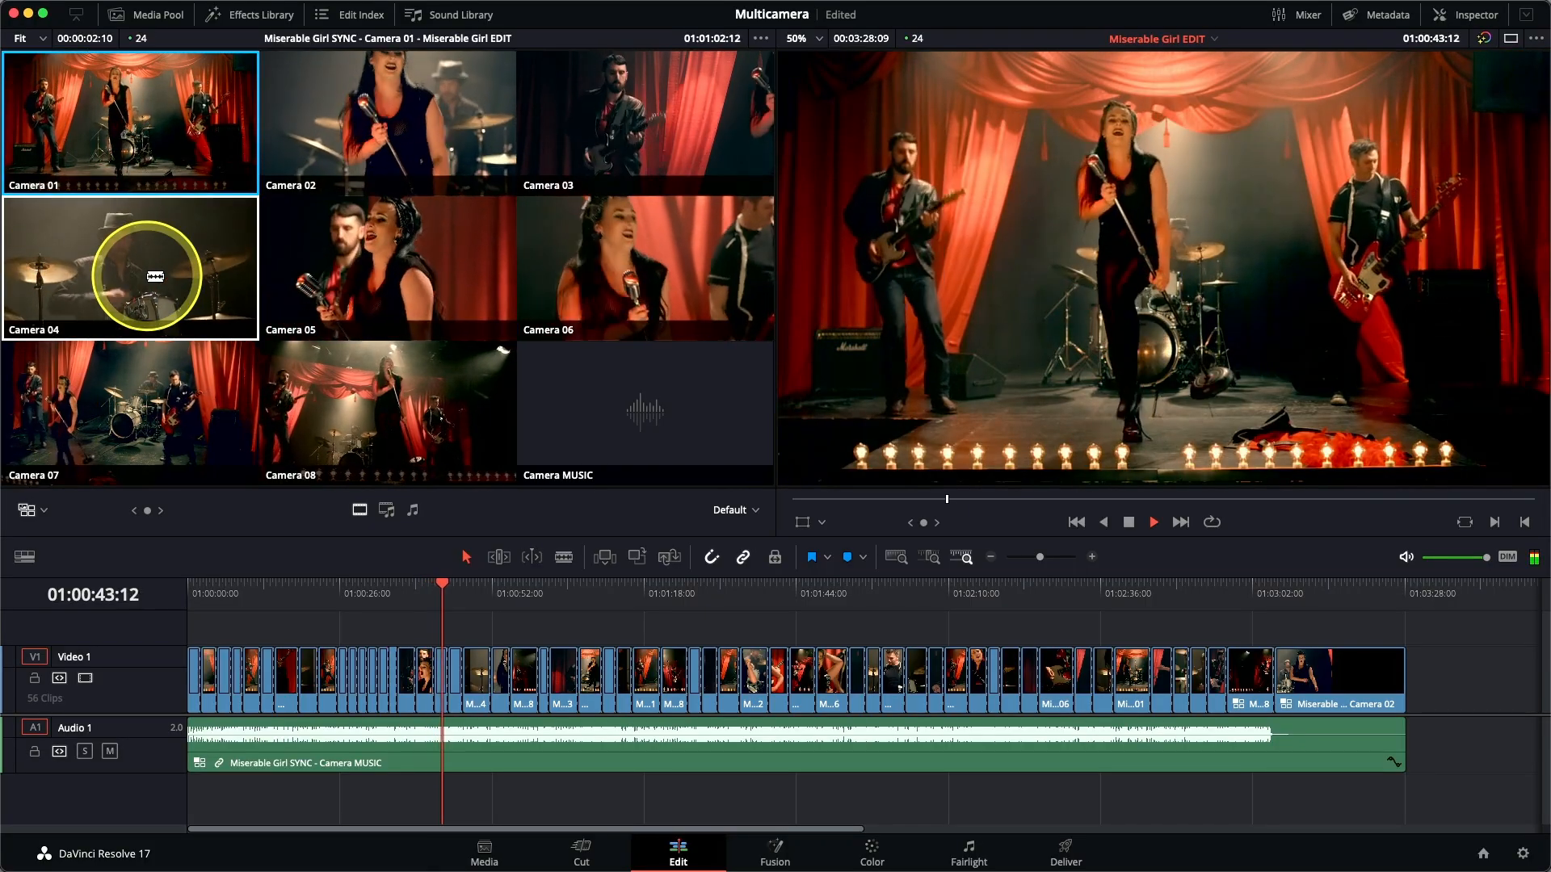
pyautogui.press('3')
pyautogui.press('j')
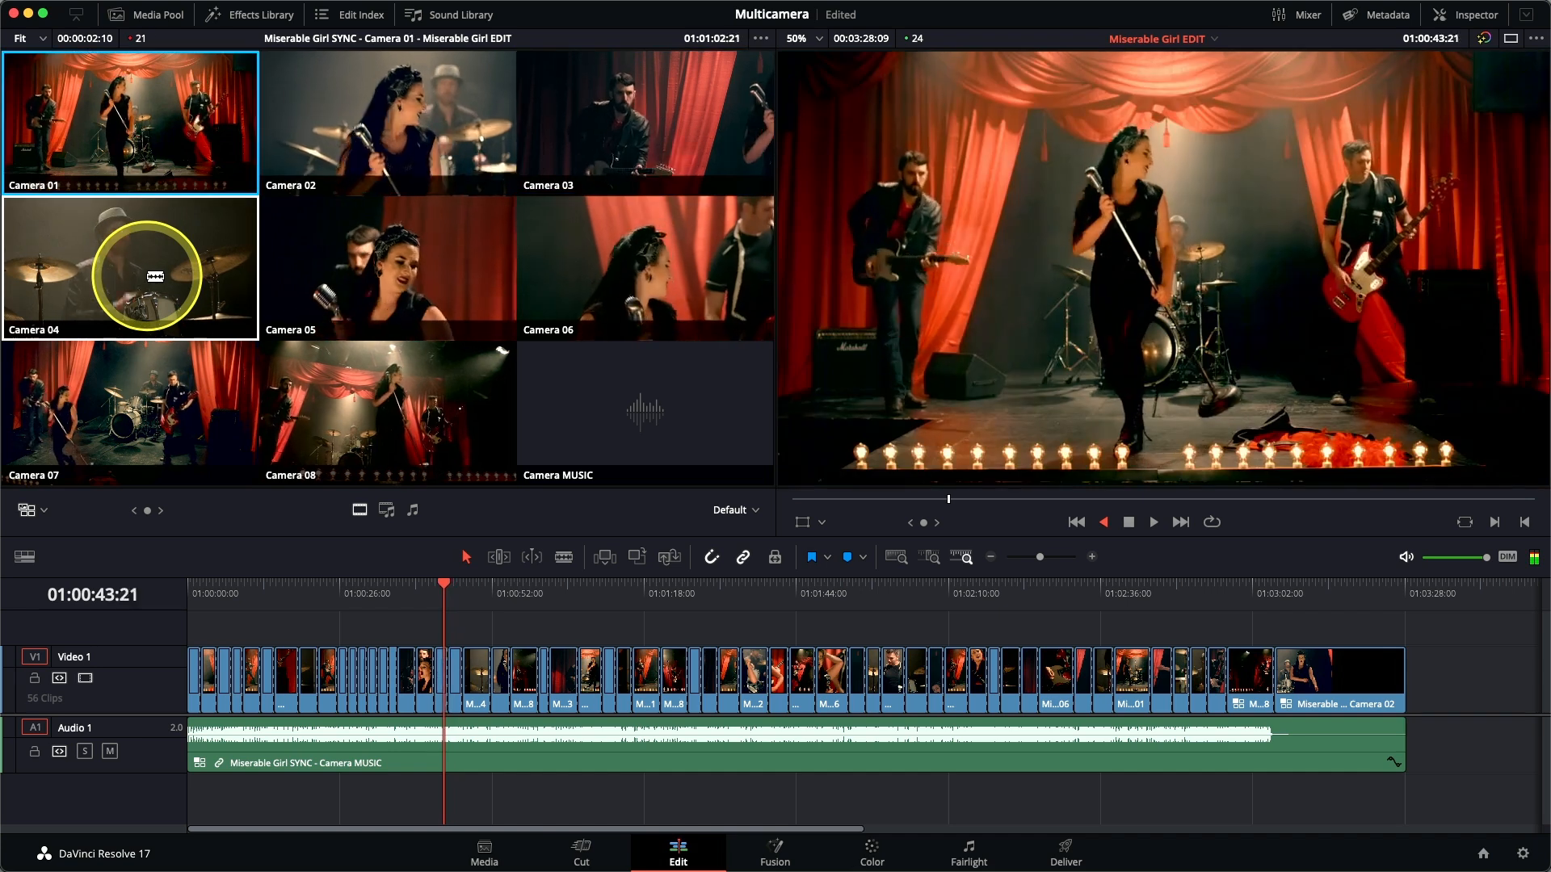
pyautogui.press('k')
pyautogui.press('super+equal')
pyautogui.press('super+equal')
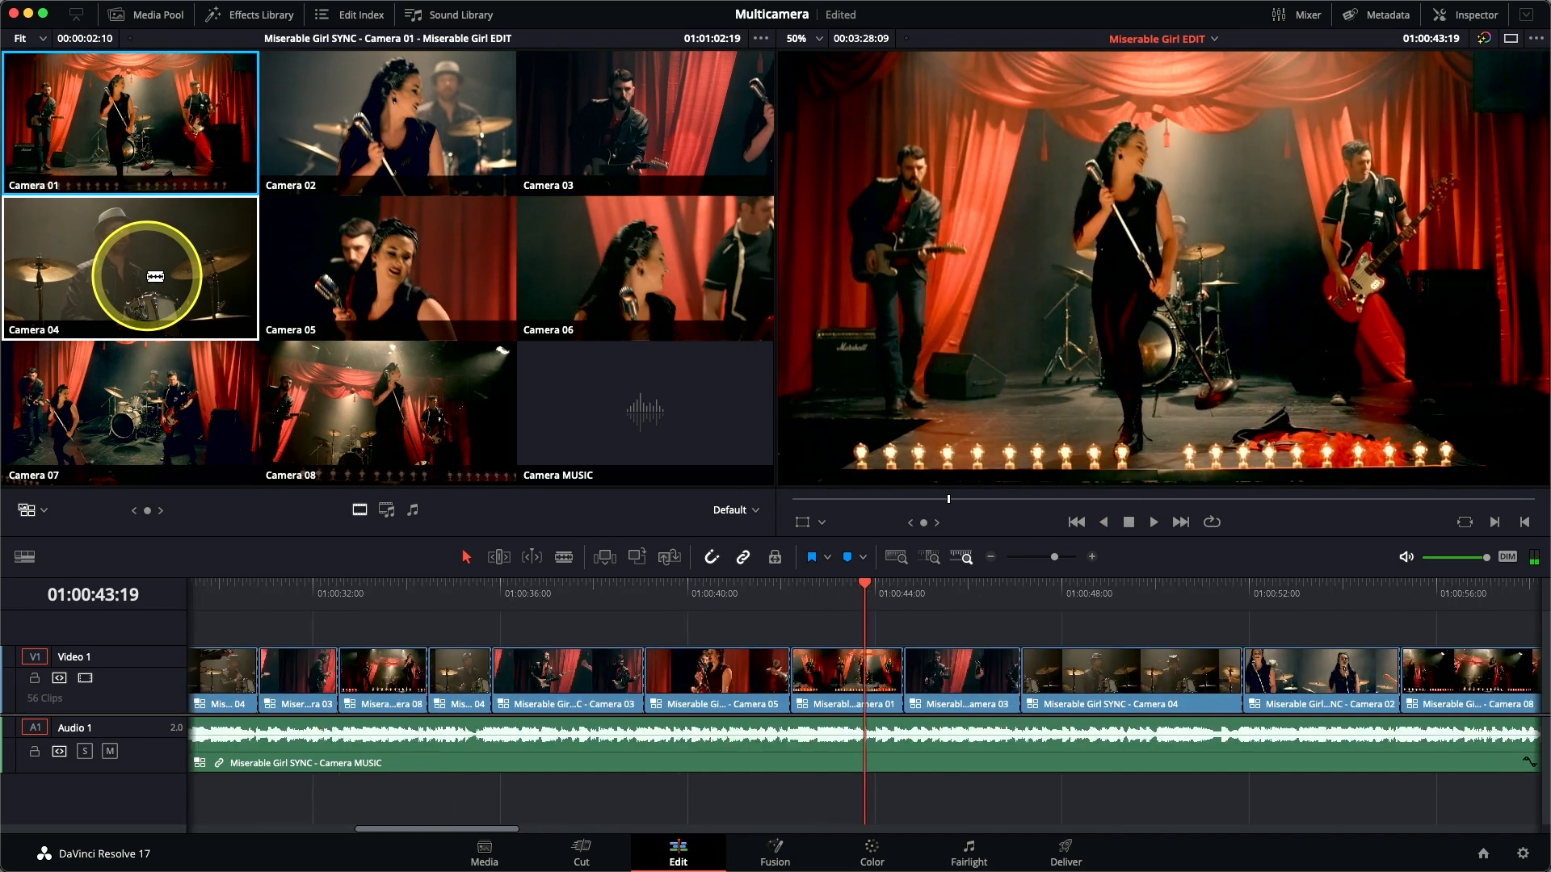
# Roll the cut between Camera 01 and Camera 03 back to about 01:00:43:20.
pyautogui.press('l')
pyautogui.press('k')
pyautogui.press('j')
pyautogui.press('k')
pyautogui.press('v')
pyautogui.press('j')
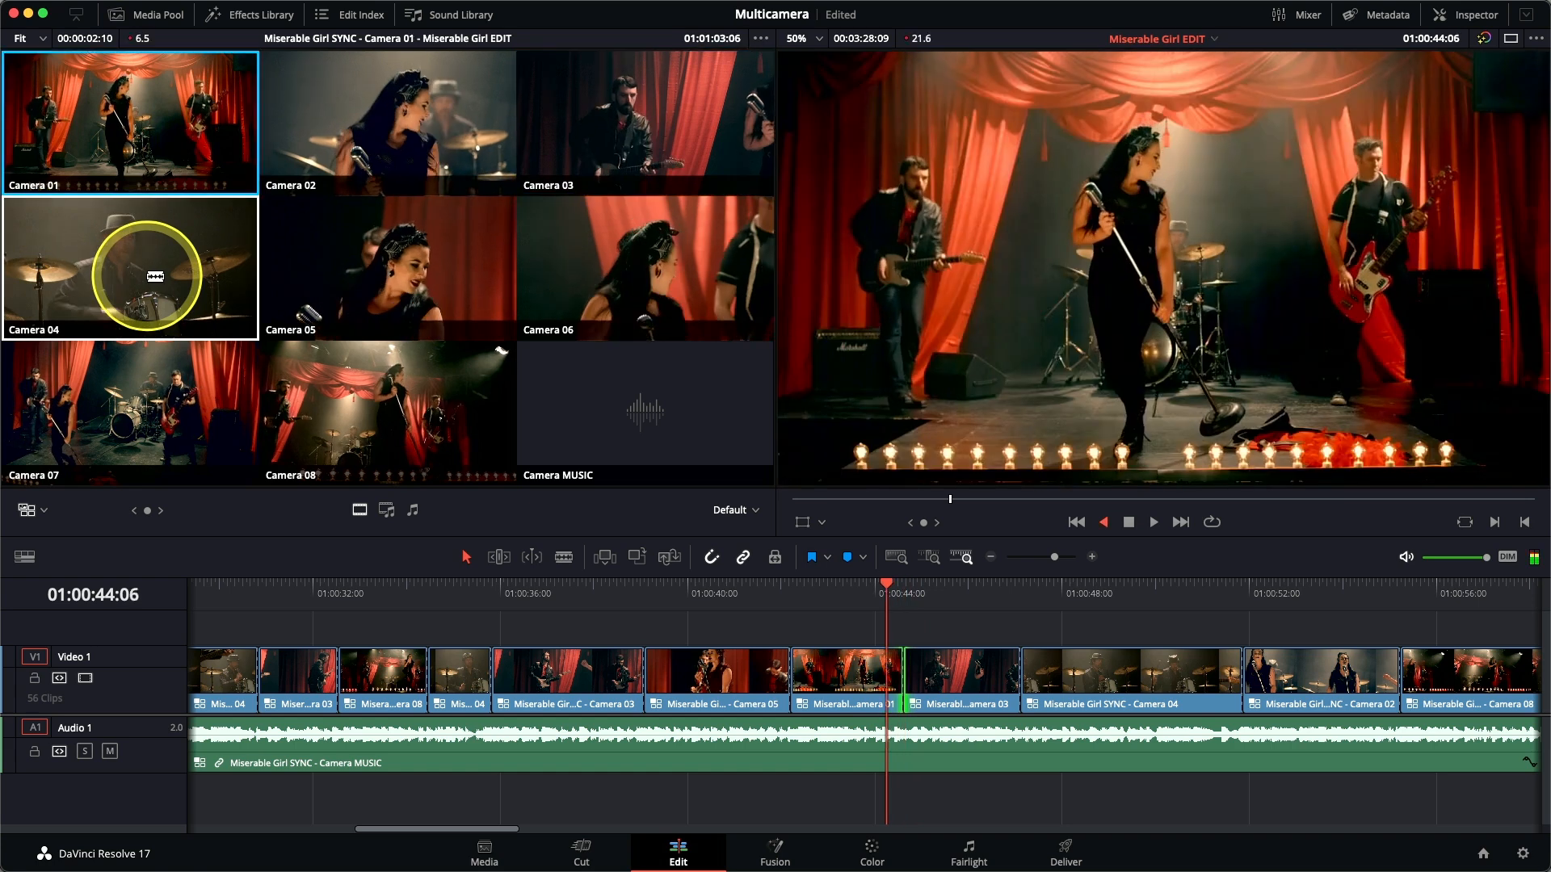
pyautogui.press('l')
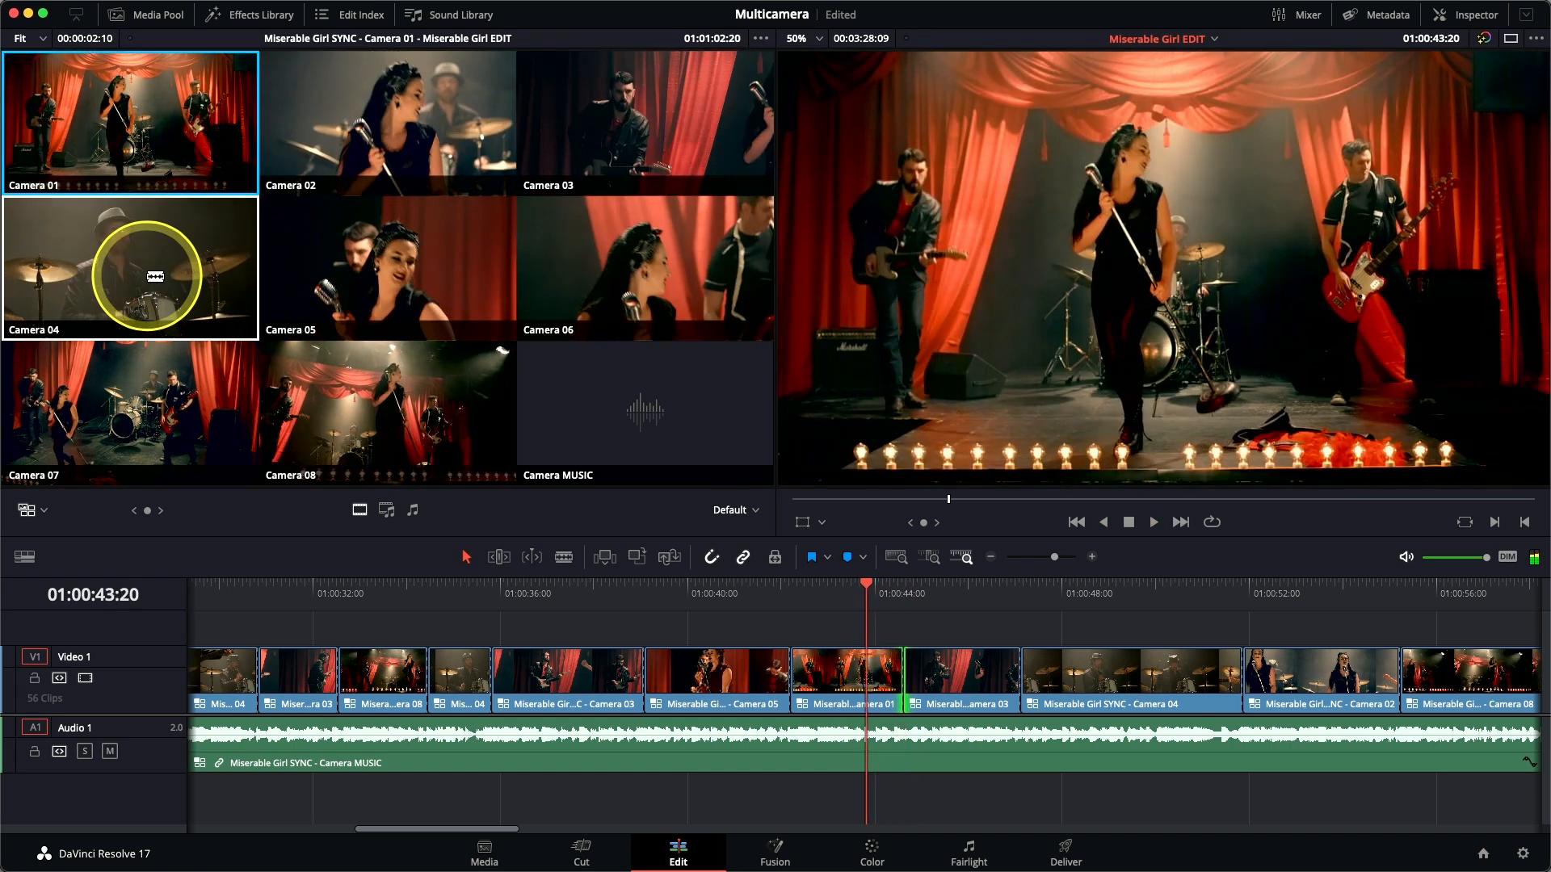
pyautogui.press('j')
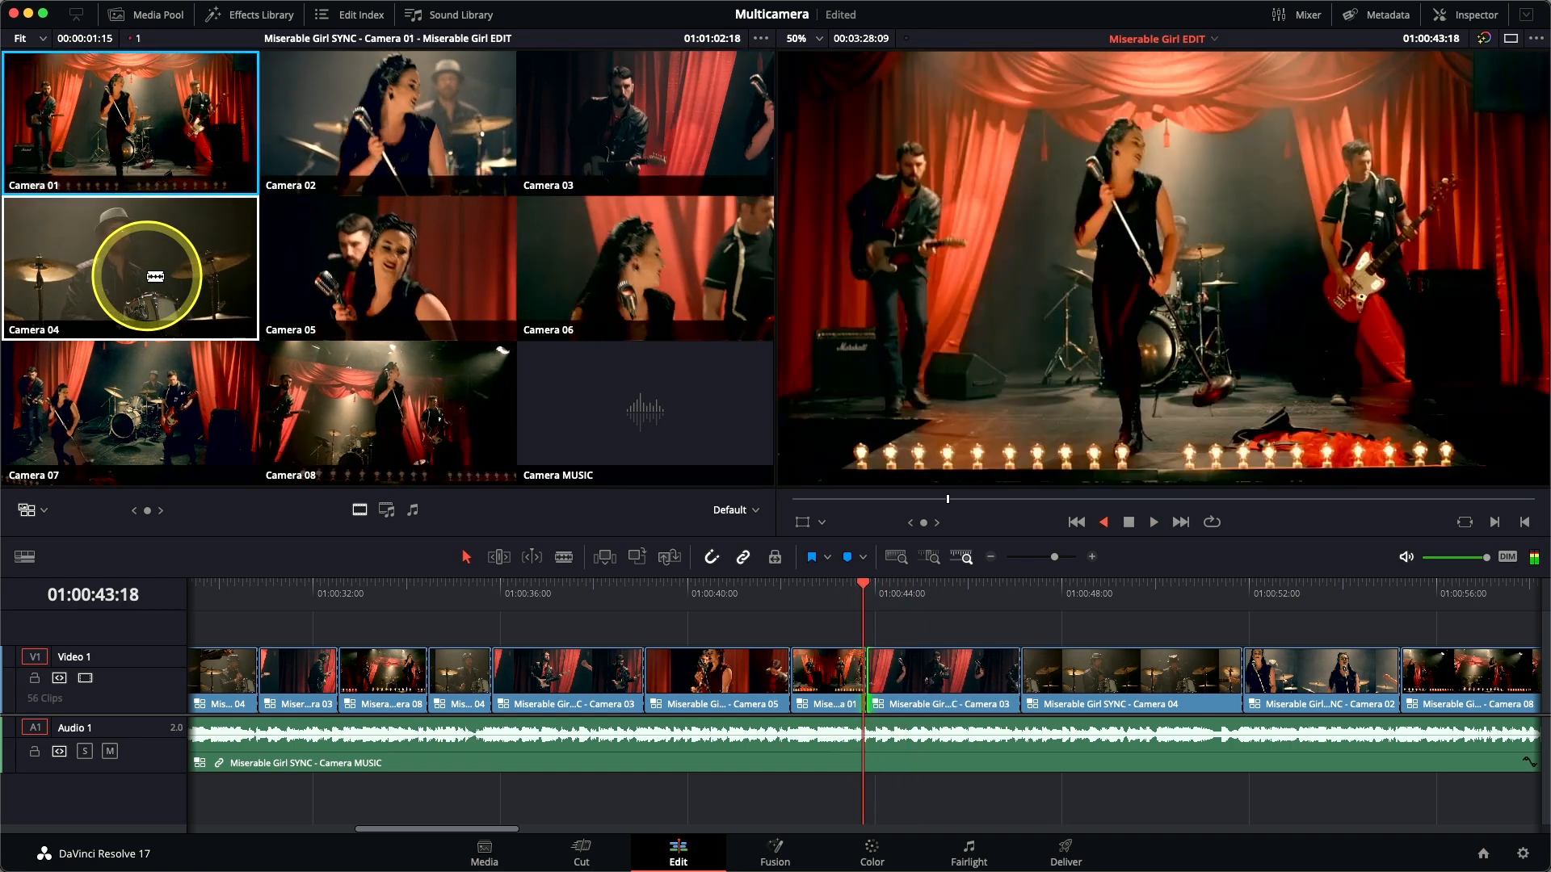
# Play through the adjusted Camera 01 to Camera 03 cut and park the playhead at 01:00:45:17.
pyautogui.press('l')
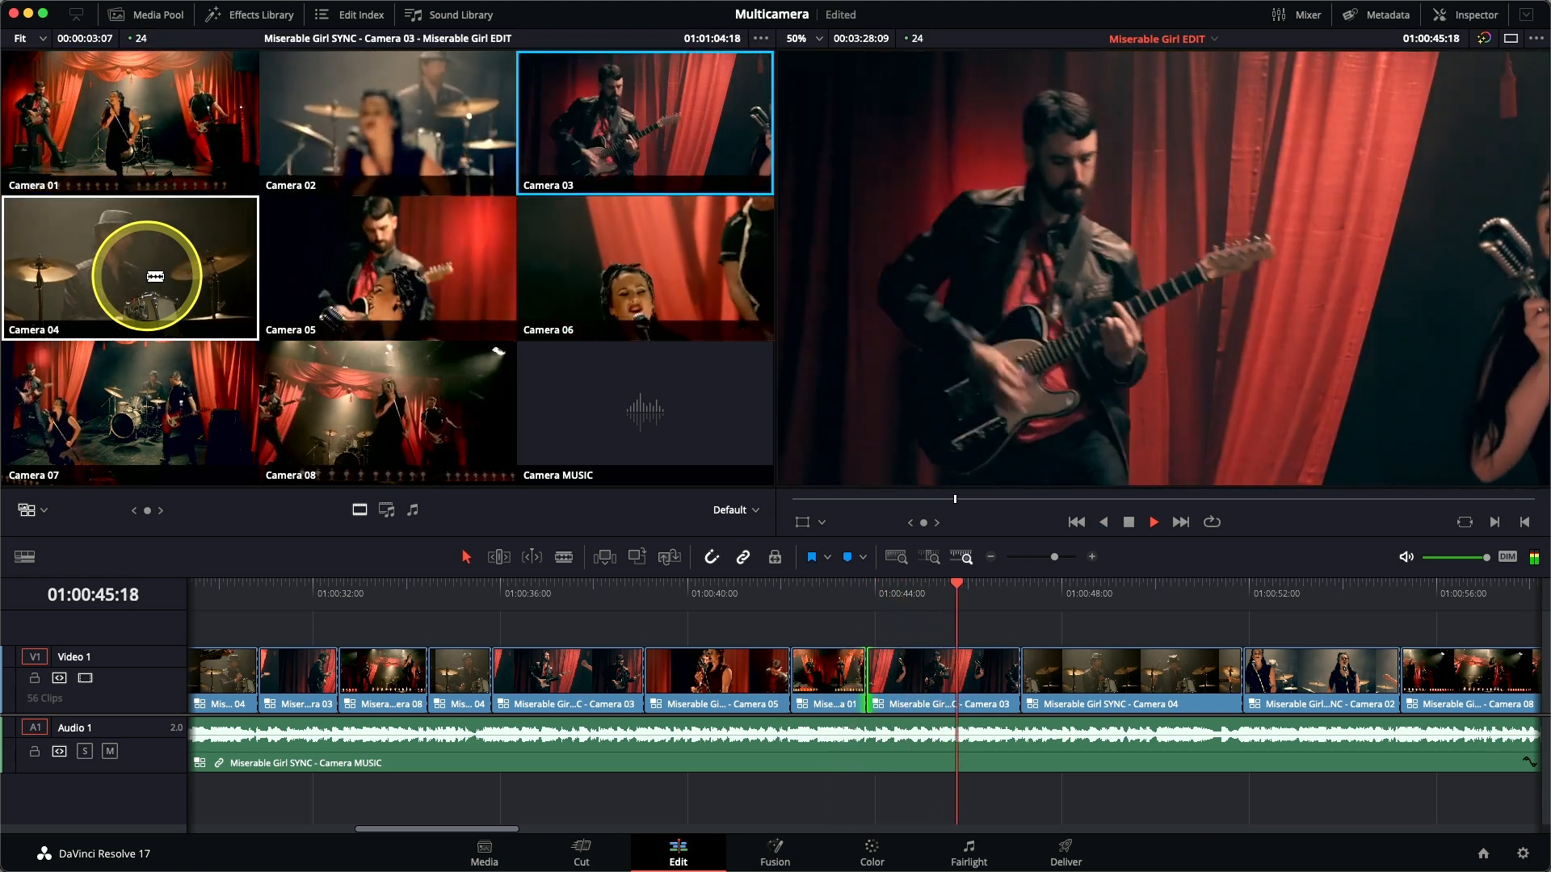
pyautogui.press('j')
pyautogui.press('l')
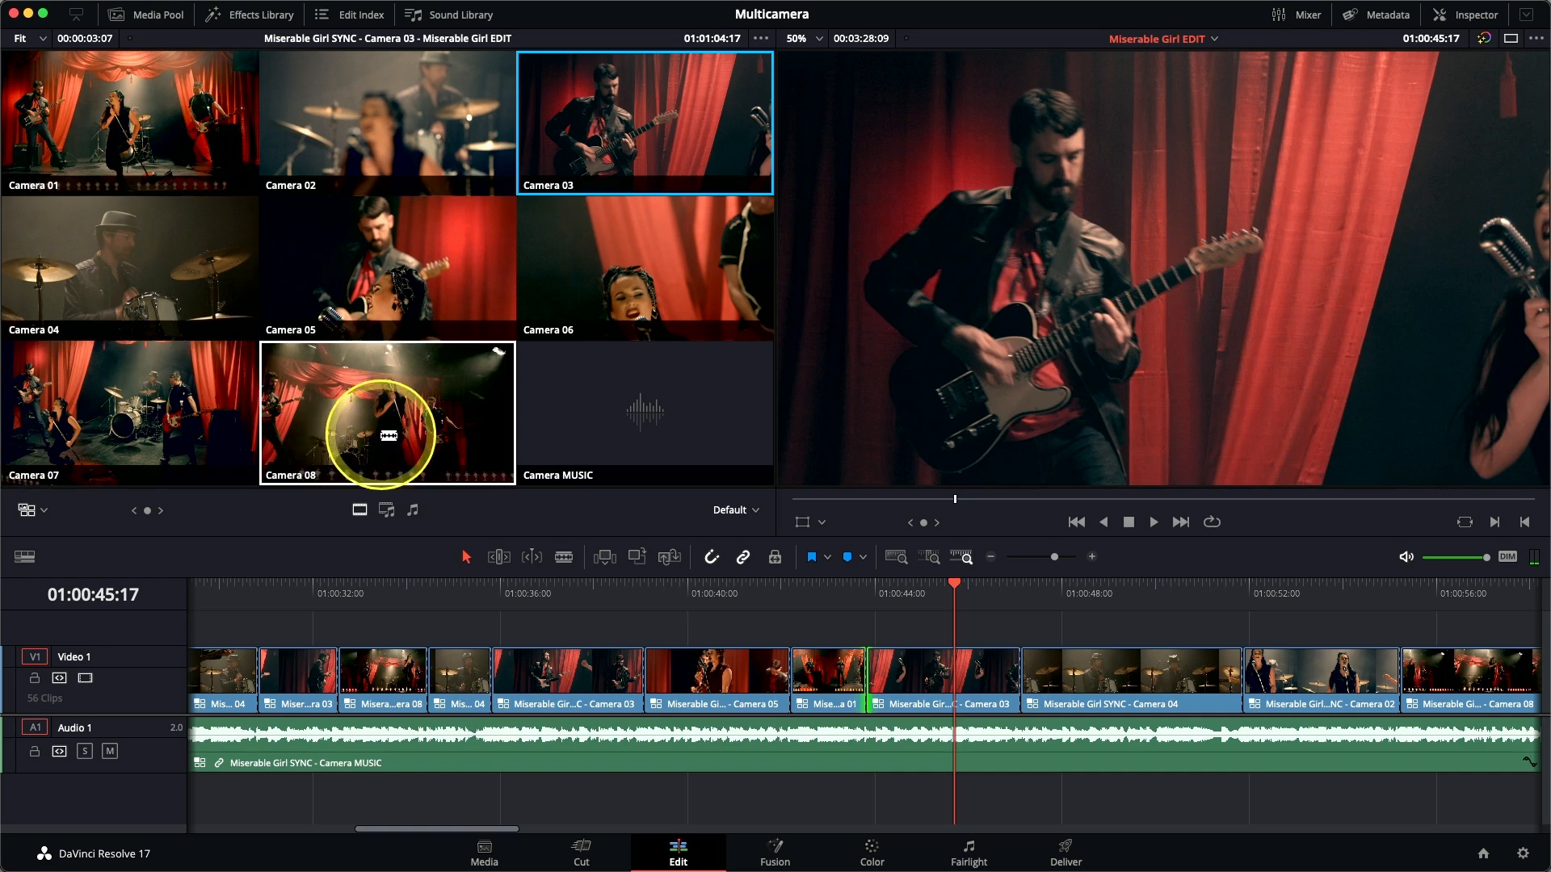
# Cut from Camera 03 to Camera 08 at 01:00:45:17 and play the edit from about 01:00:44 through the new cut.
pyautogui.click(389, 435)
pyautogui.click(890, 594)
pyautogui.press('space')
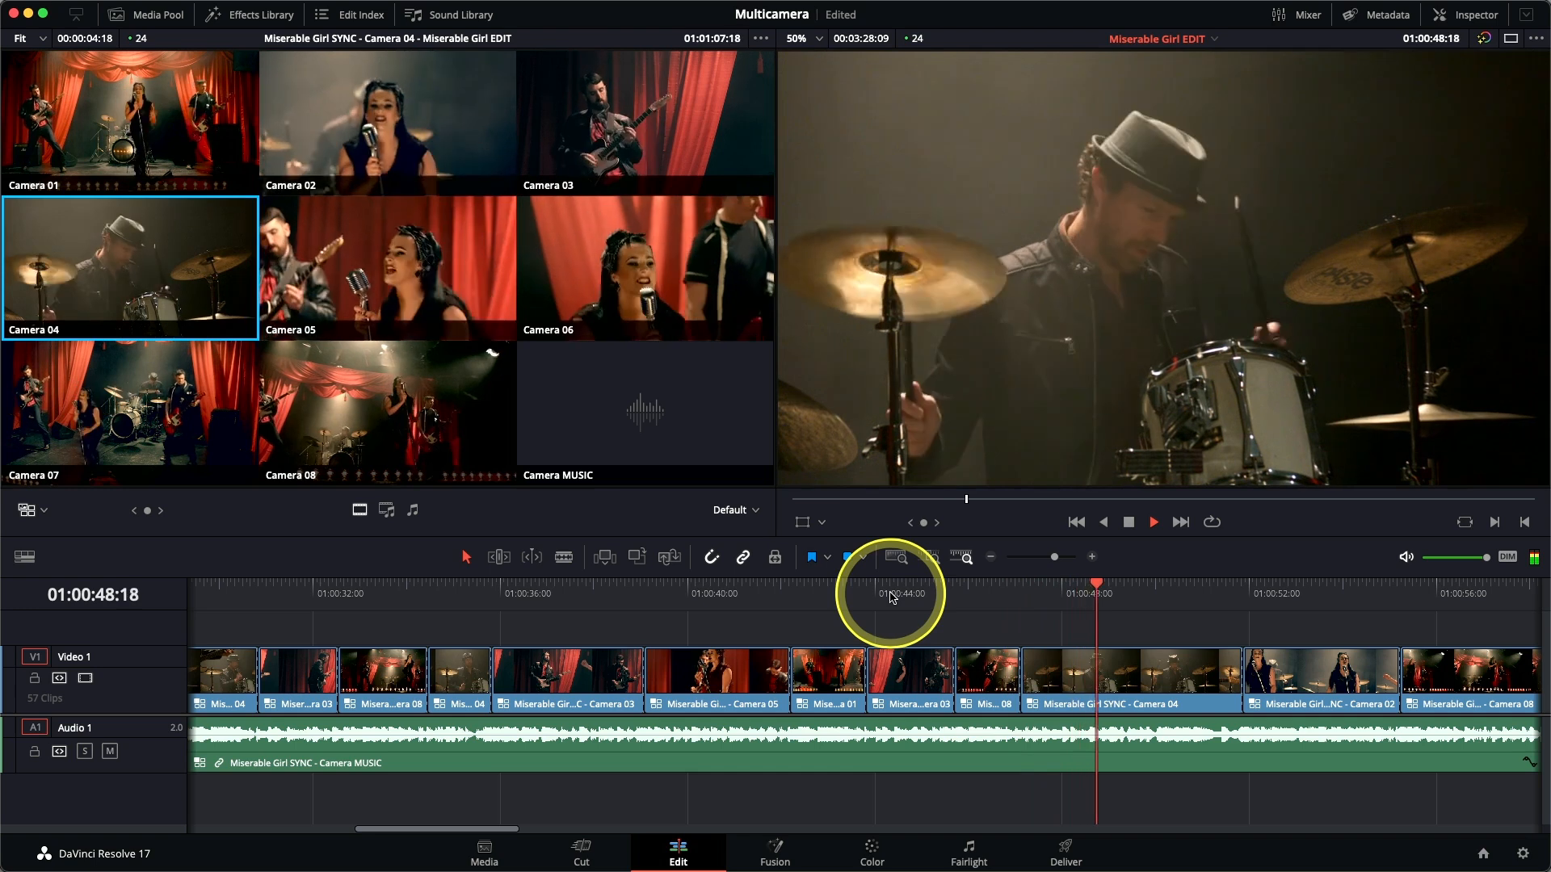
# Cut the Camera 04 shot to Camera 06 at about 01:00:48 and on to Camera 01 at about 01:00:50.
pyautogui.click(1041, 593)
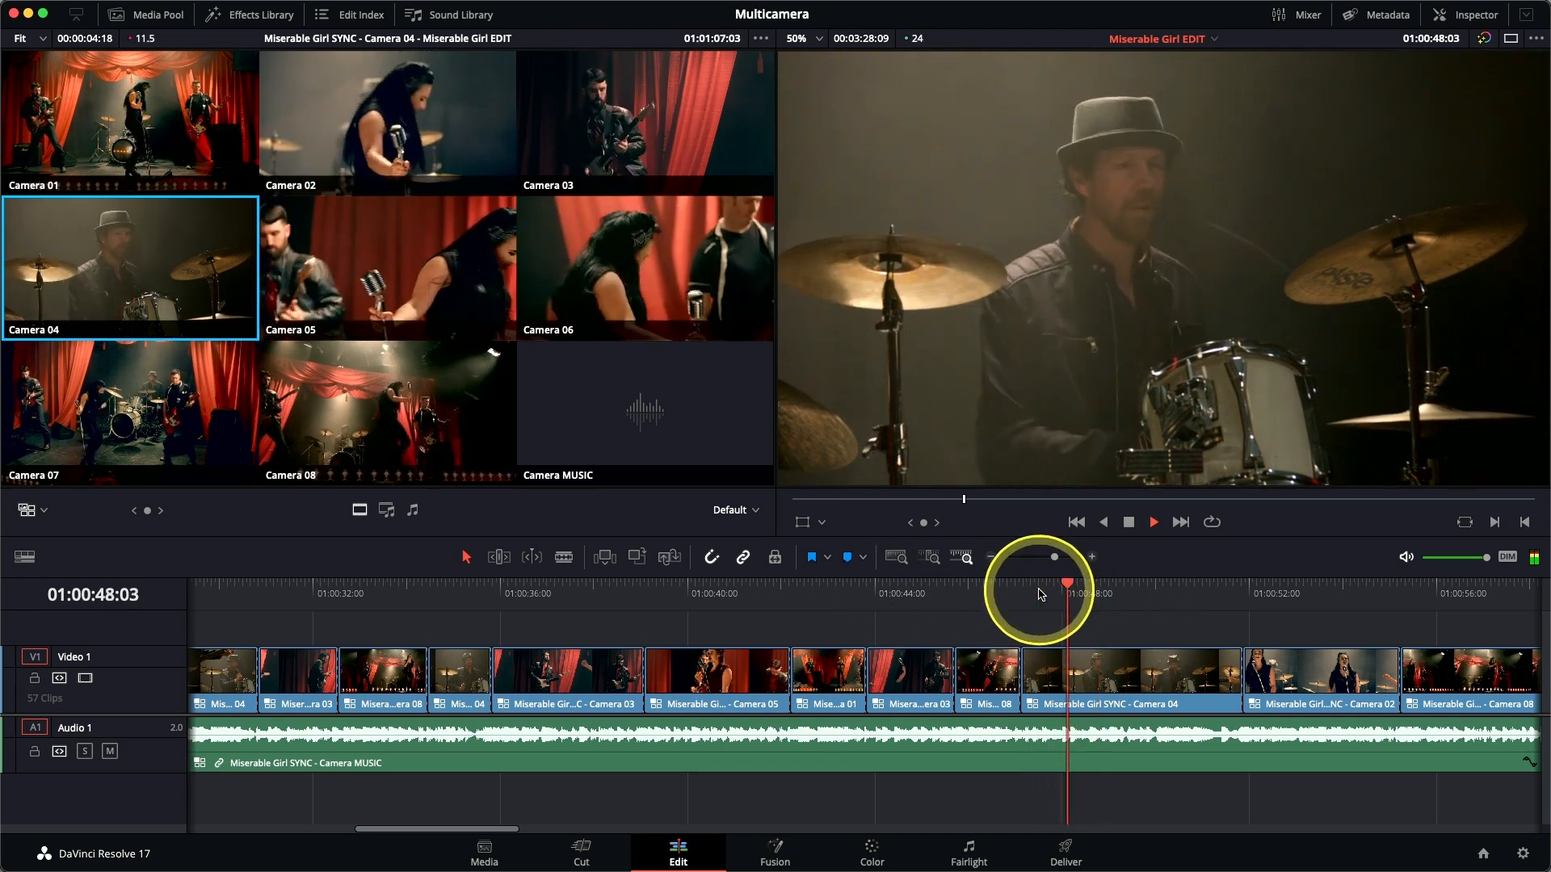
pyautogui.click(653, 269)
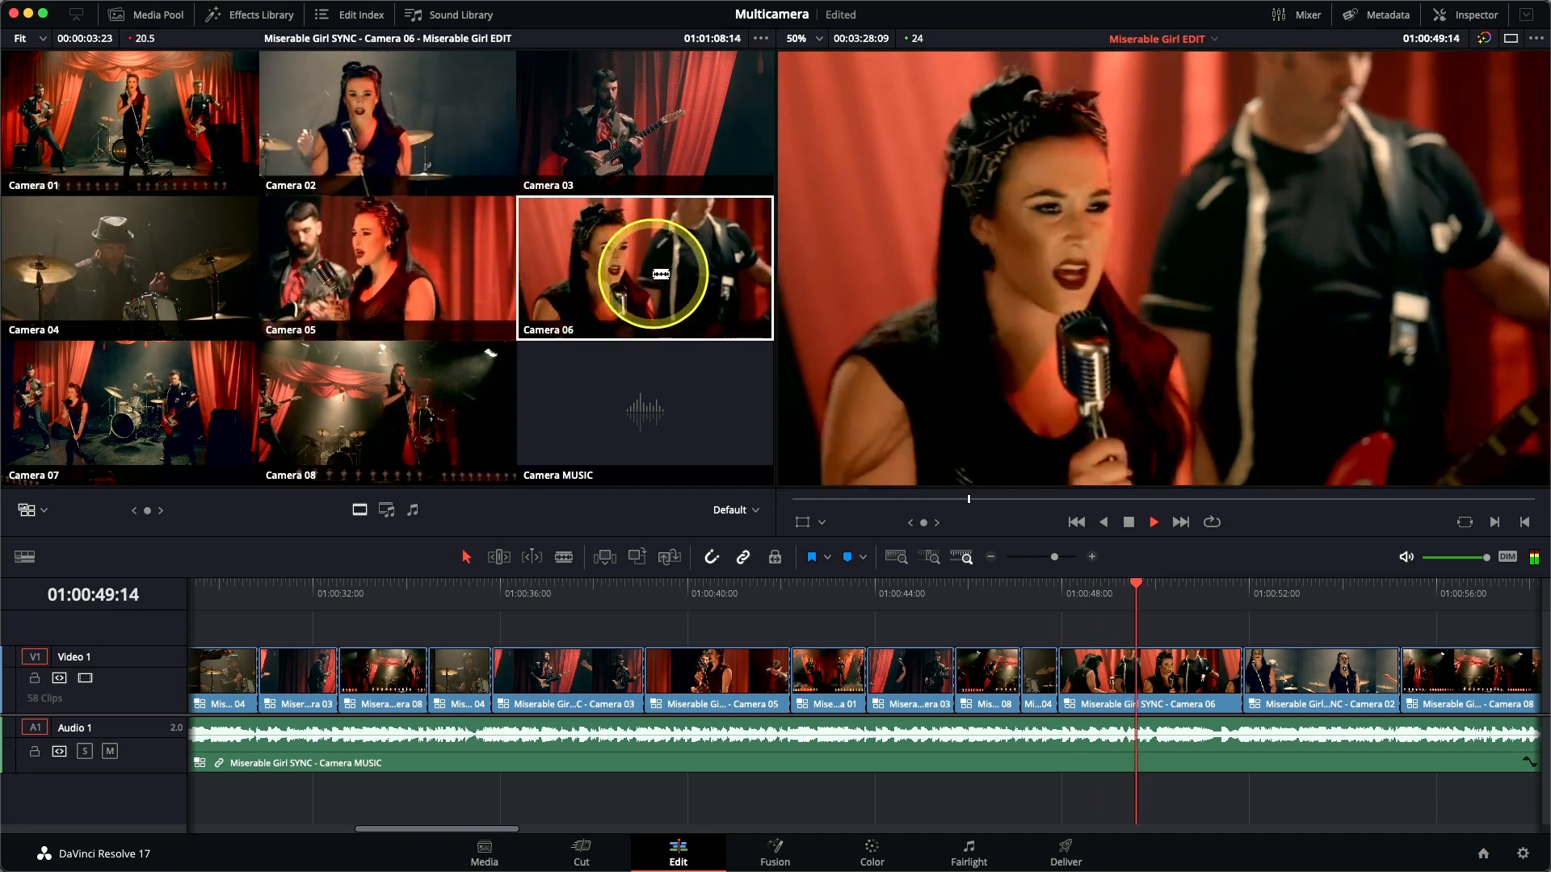
pyautogui.press('space')
pyautogui.click(134, 146)
pyautogui.press('space')
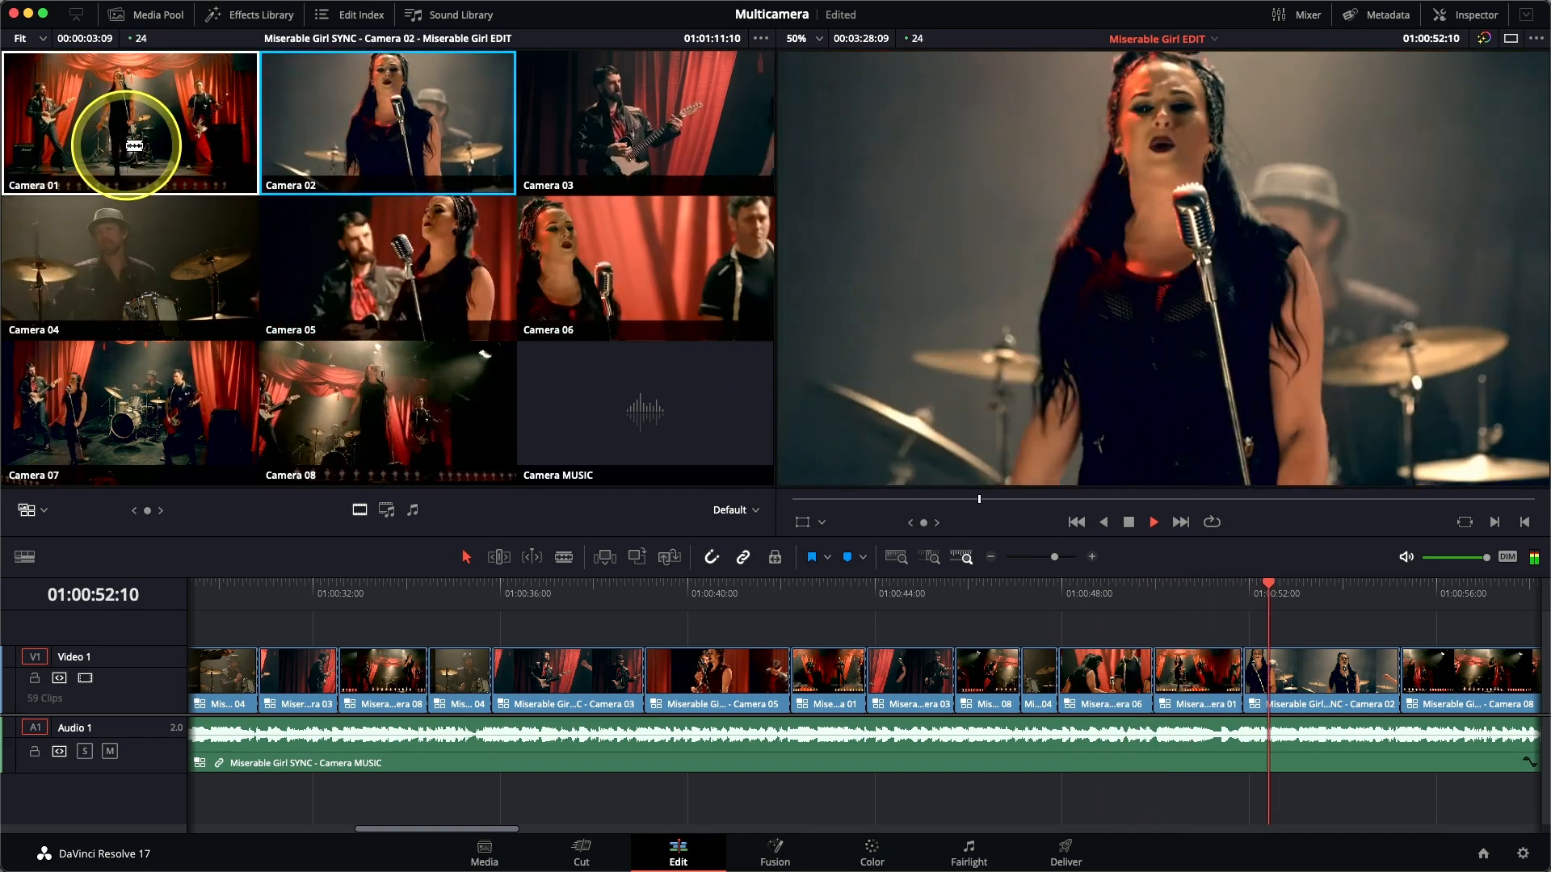
# Play the edit from about 01:00:46 through the new Camera 06 and Camera 01 cuts and stop in the Camera 02 shot.
pyautogui.click(990, 595)
pyautogui.press('space')
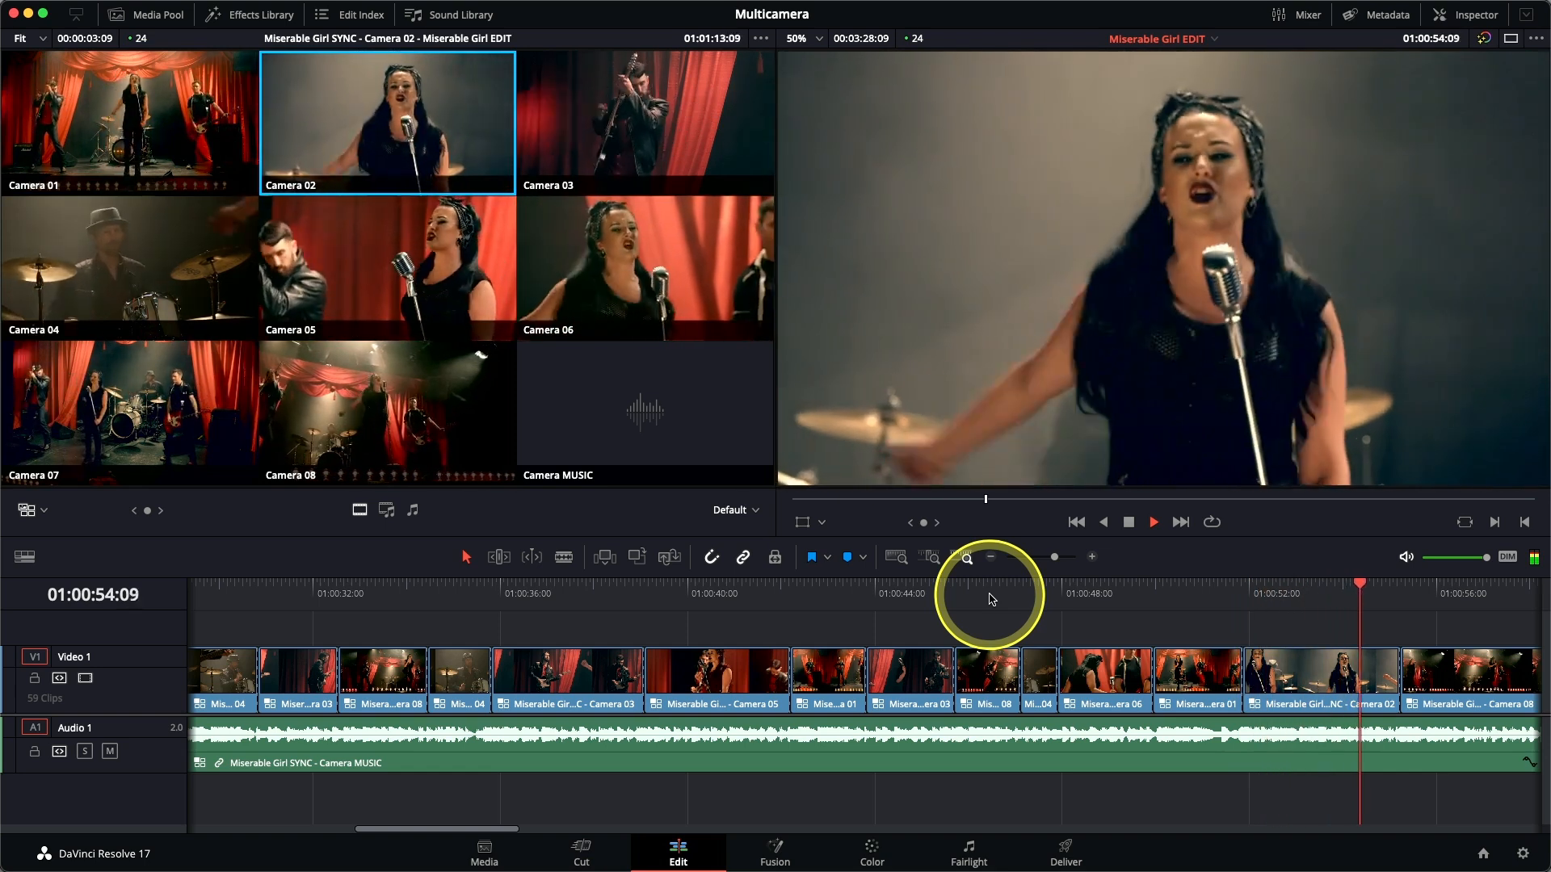
pyautogui.press('space')
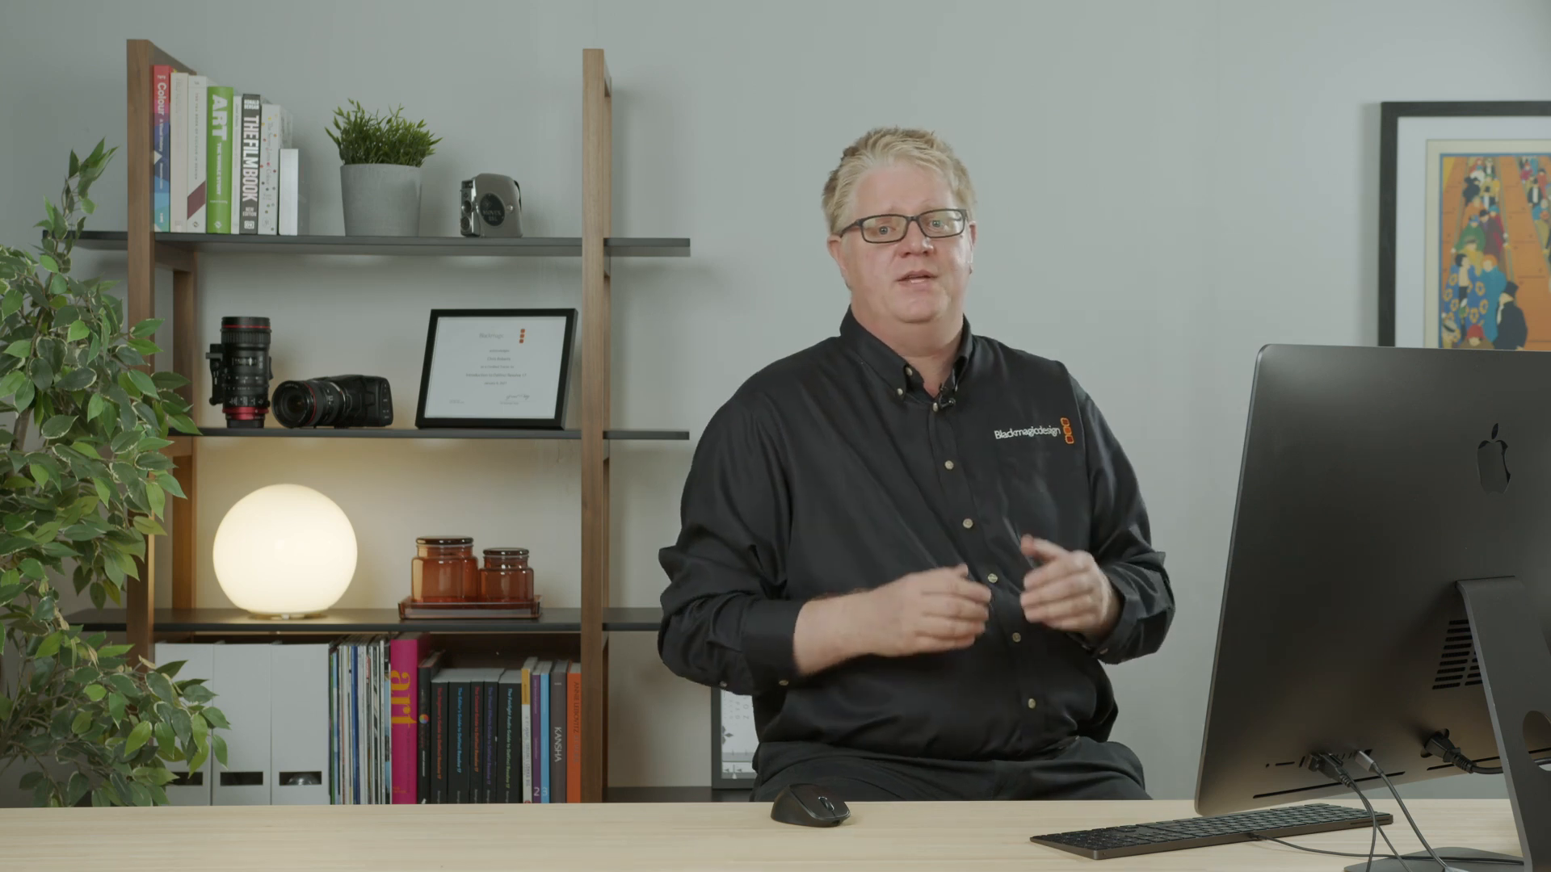